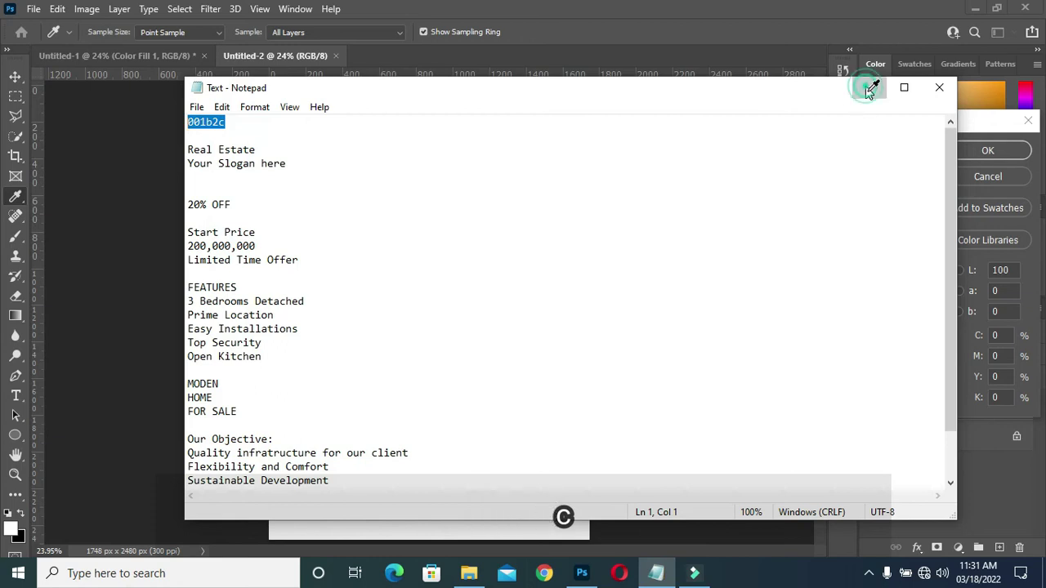
Step: Paste hex 001b2c into the Solid Color fill picker to cover the canvas in navy
{"action": "left_click", "coordinate": [921, 398]}
{"action": "double_click", "coordinate": [921, 398]}
{"action": "type", "text": "001b2c"}
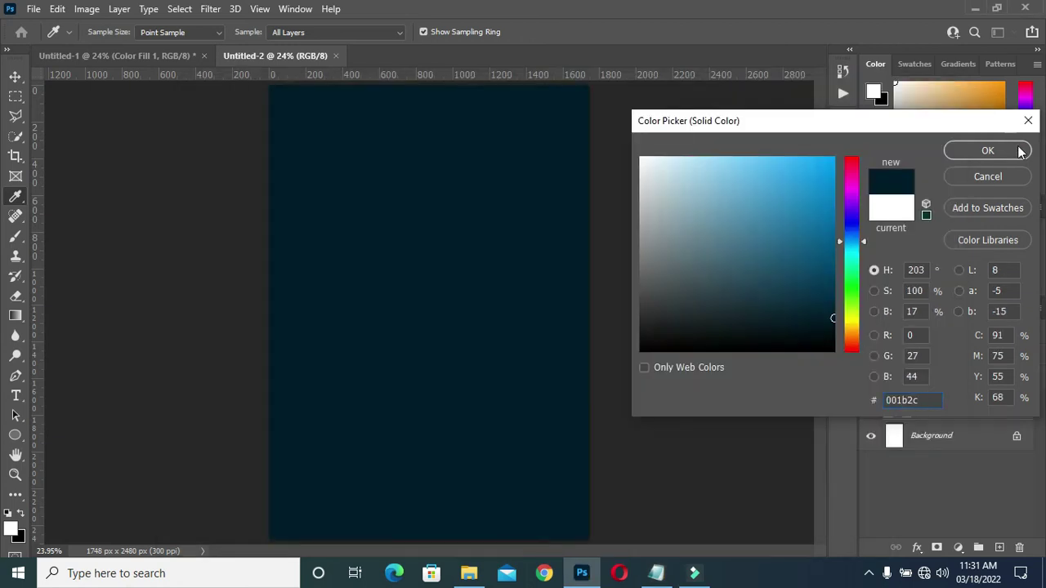
{"action": "left_click", "coordinate": [987, 151]}
{"action": "left_click", "coordinate": [630, 291]}
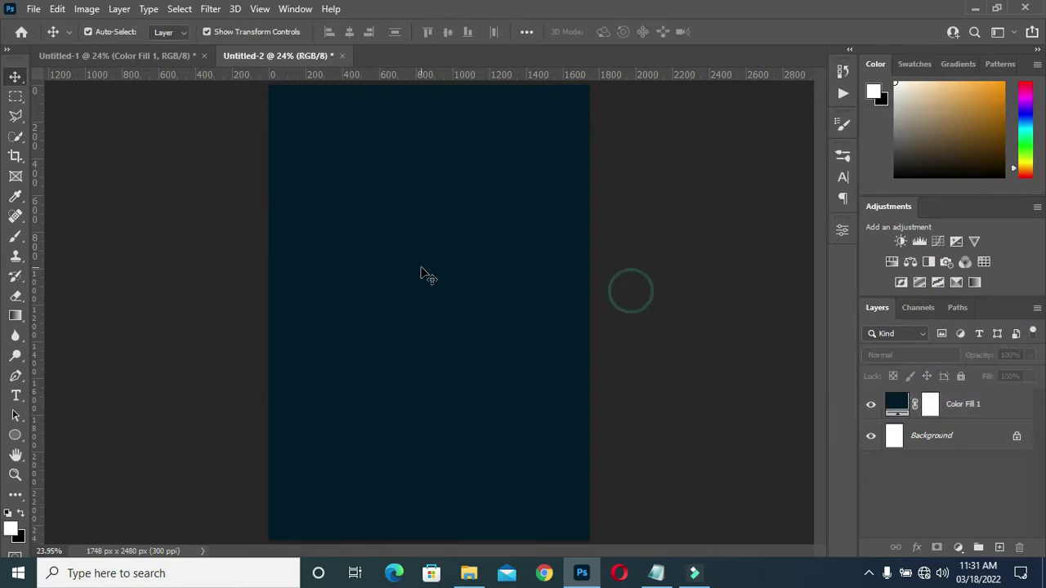
Step: Draw a large white circle and move it up so the page top crops it
{"action": "left_click", "coordinate": [18, 439]}
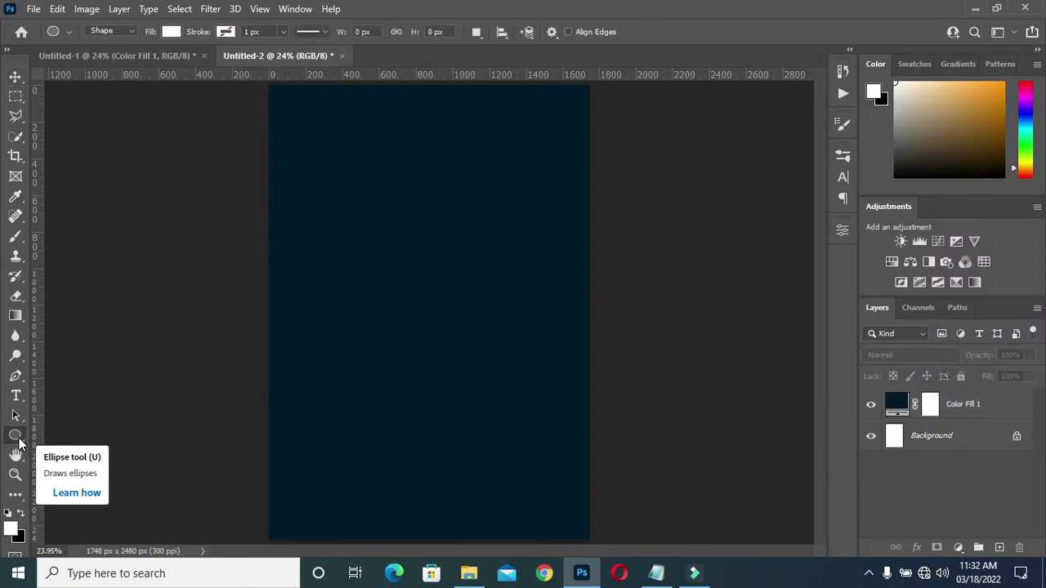
{"action": "left_click_drag", "start_coordinate": [268, 95], "coordinate": [785, 443]}
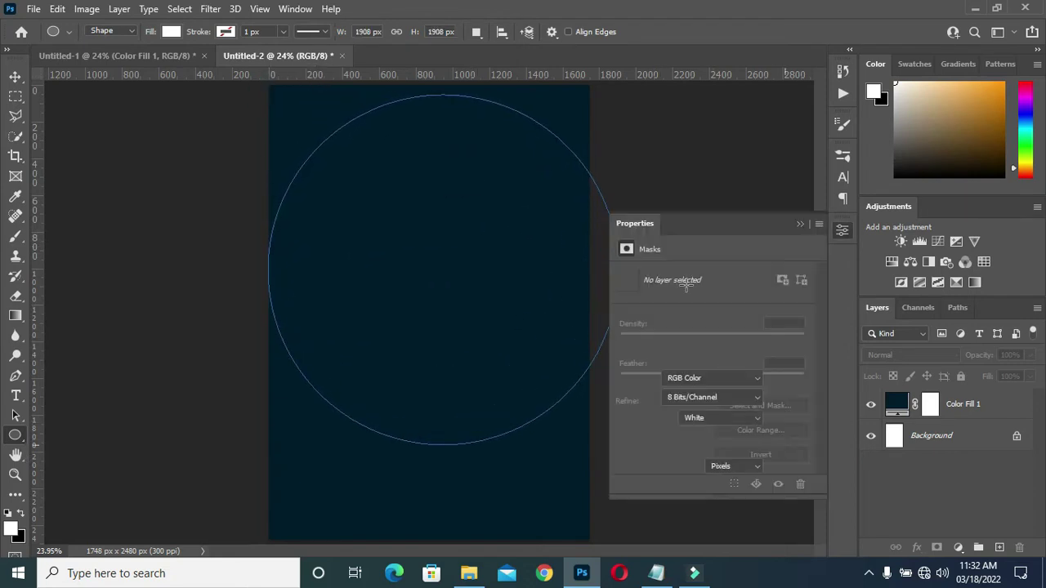
{"action": "left_click", "coordinate": [800, 223]}
{"action": "key", "text": "v"}
{"action": "mouse_move", "coordinate": [397, 133]}
{"action": "left_mouse_down"}
{"action": "mouse_move", "coordinate": [401, 169]}
{"action": "mouse_move", "coordinate": [392, 144]}
{"action": "mouse_move", "coordinate": [394, 153]}
{"action": "left_mouse_up"}
{"action": "left_click", "coordinate": [659, 221]}
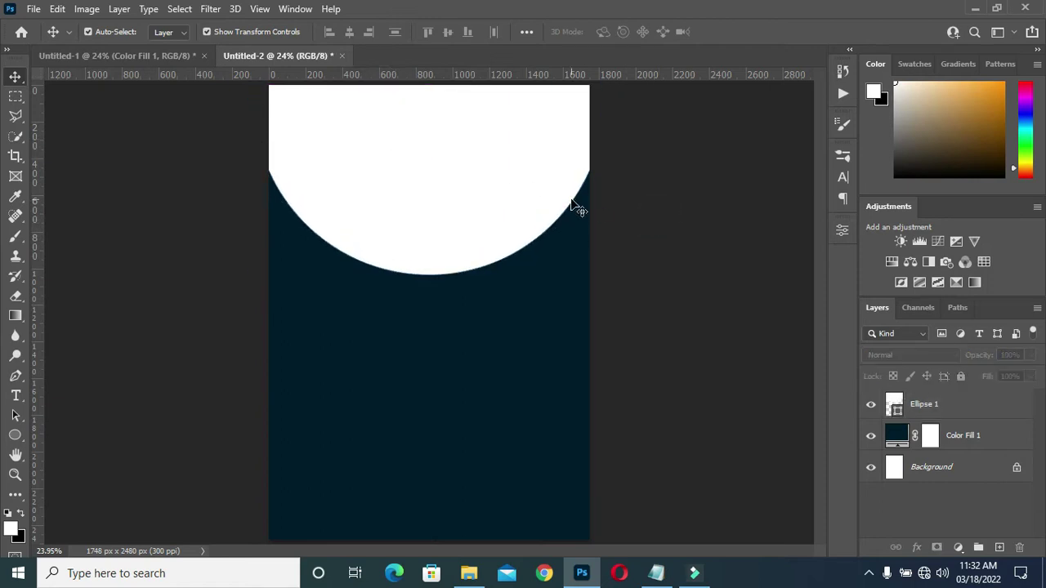
Step: Duplicate the white circle with Ctrl+J and nudge the copy up twice
{"action": "left_click", "coordinate": [480, 227]}
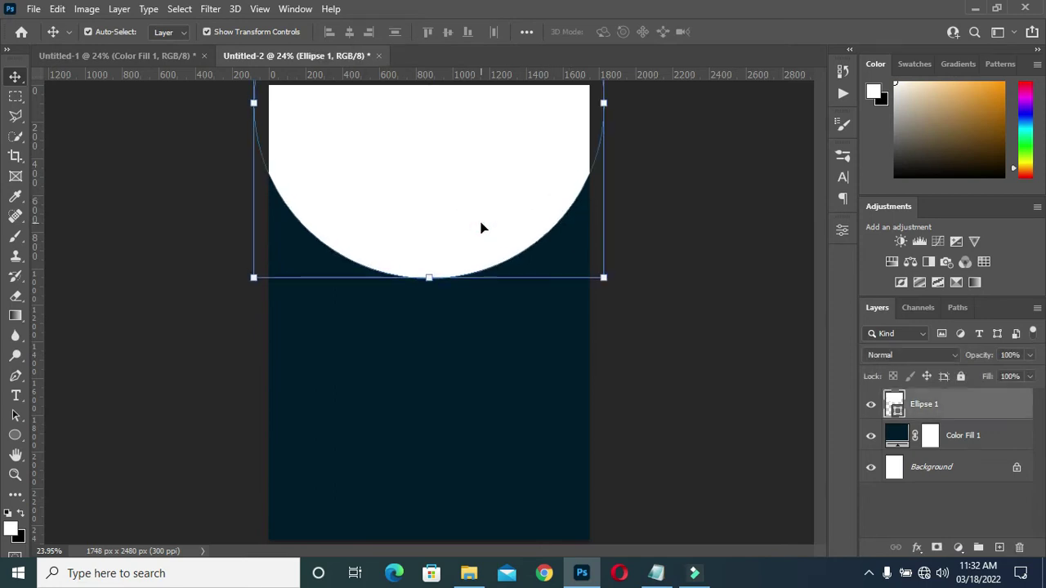
{"action": "key", "text": "ctrl+j"}
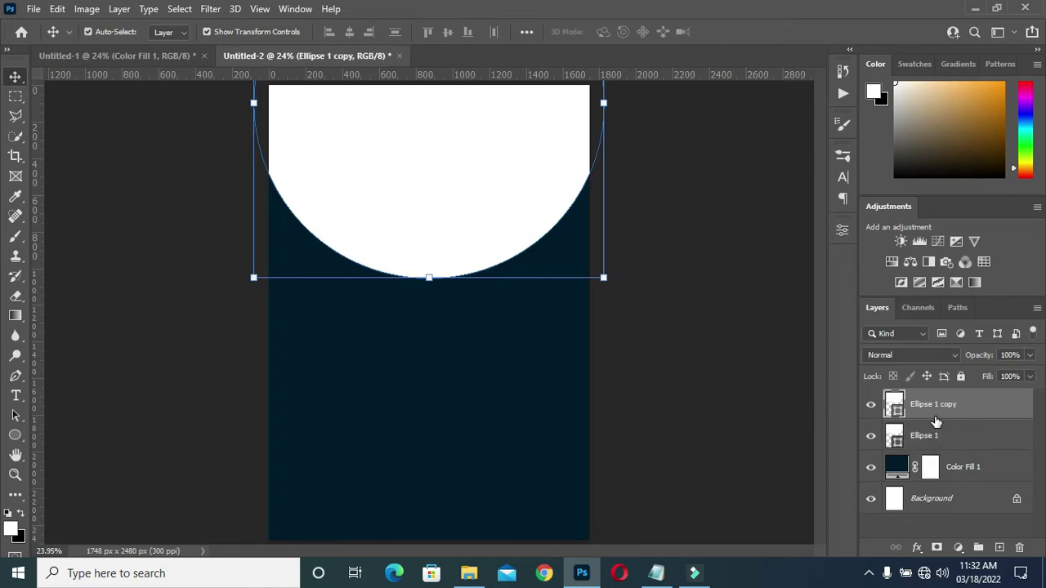
{"action": "key", "text": "shift+Up"}
{"action": "key", "text": "shift+Up"}
{"action": "key", "text": "shift+Up"}
{"action": "key", "text": "shift+Up"}
{"action": "key", "text": "shift+Up"}
{"action": "key", "text": "shift+Up"}
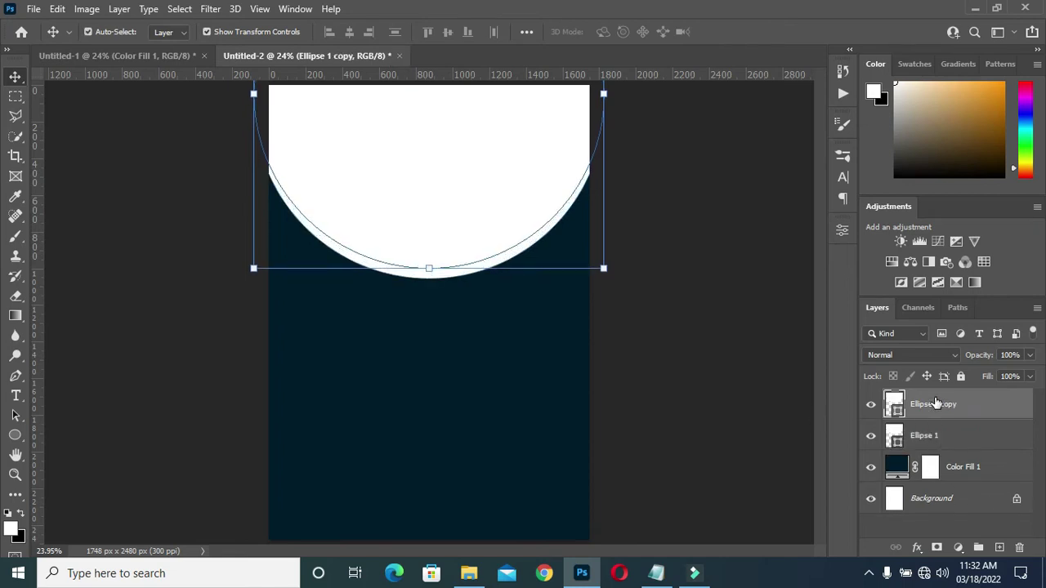
{"action": "key", "text": "shift+Up"}
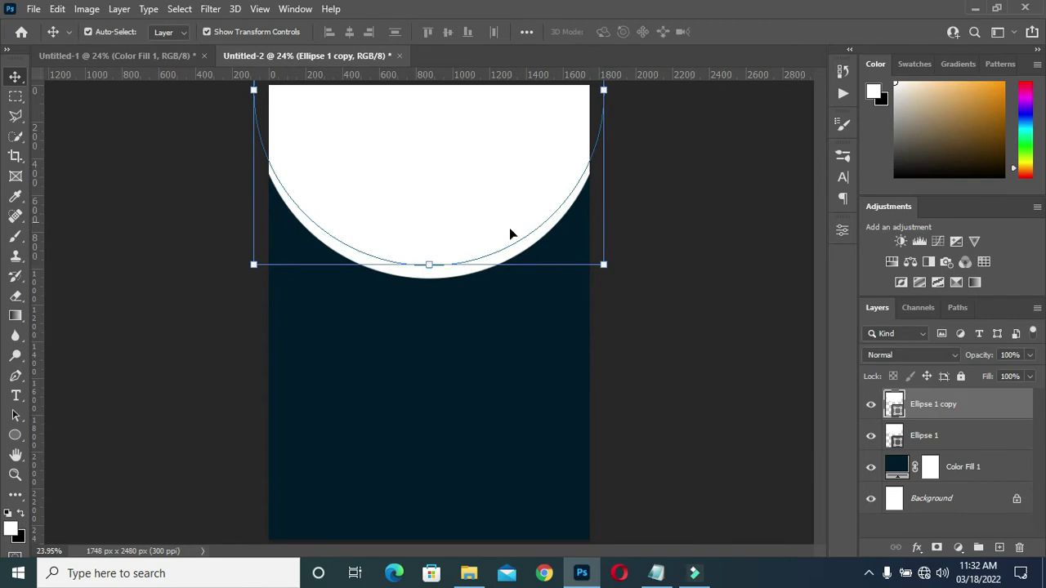
{"action": "left_click", "coordinate": [711, 245]}
Step: Widen the original Ellipse 1 circle slightly on both sides to about 104%
{"action": "left_click", "coordinate": [933, 441]}
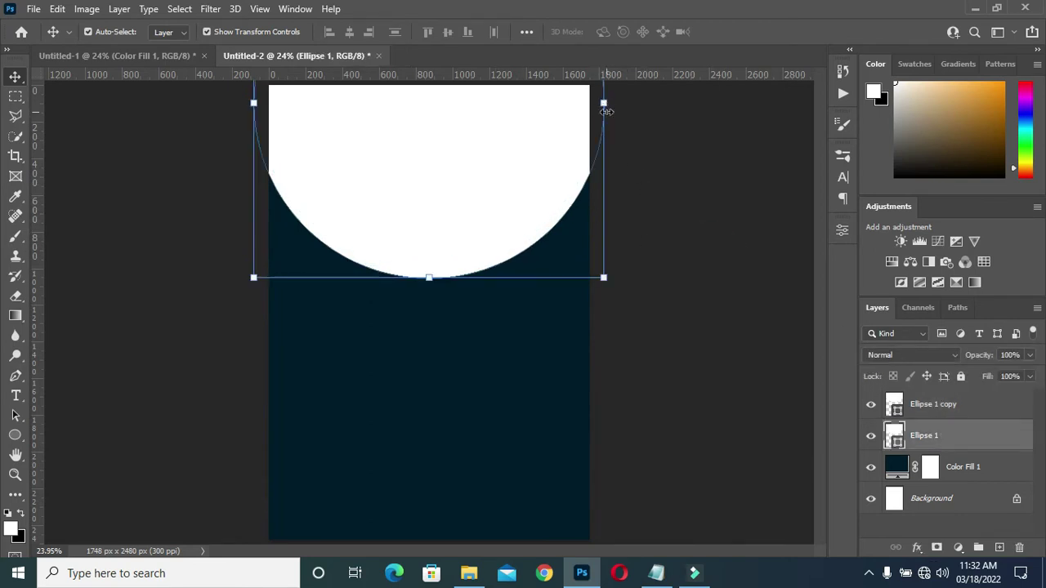
{"action": "left_click_drag", "start_coordinate": [603, 104], "coordinate": [609, 104]}
{"action": "left_click_drag", "start_coordinate": [255, 104], "coordinate": [245, 104]}
{"action": "left_click", "coordinate": [758, 33]}
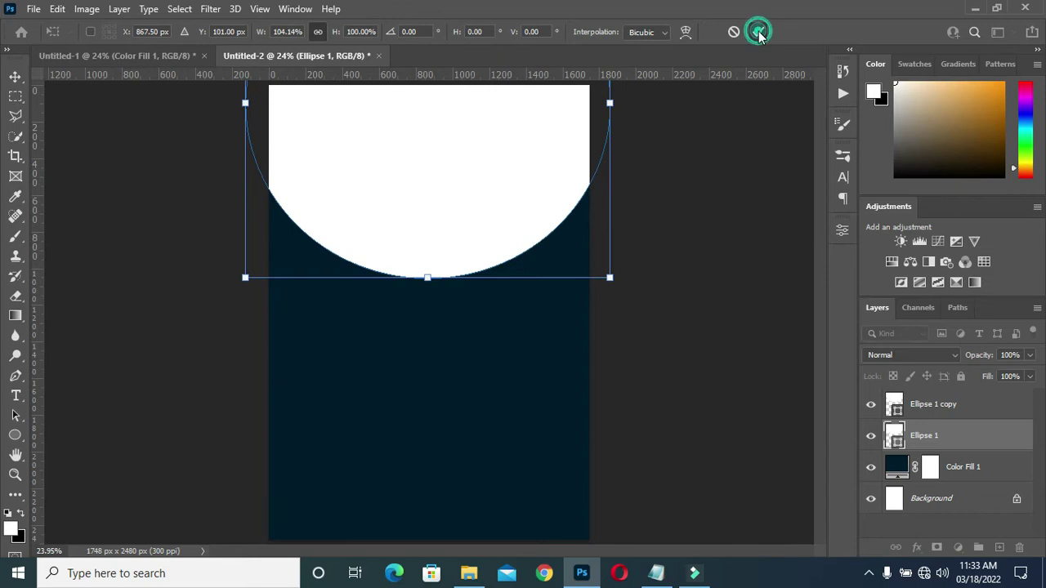
Step: Remove the fill from the Ellipse 1 circle in its shape properties
{"action": "left_click", "coordinate": [842, 230]}
{"action": "left_click", "coordinate": [666, 405]}
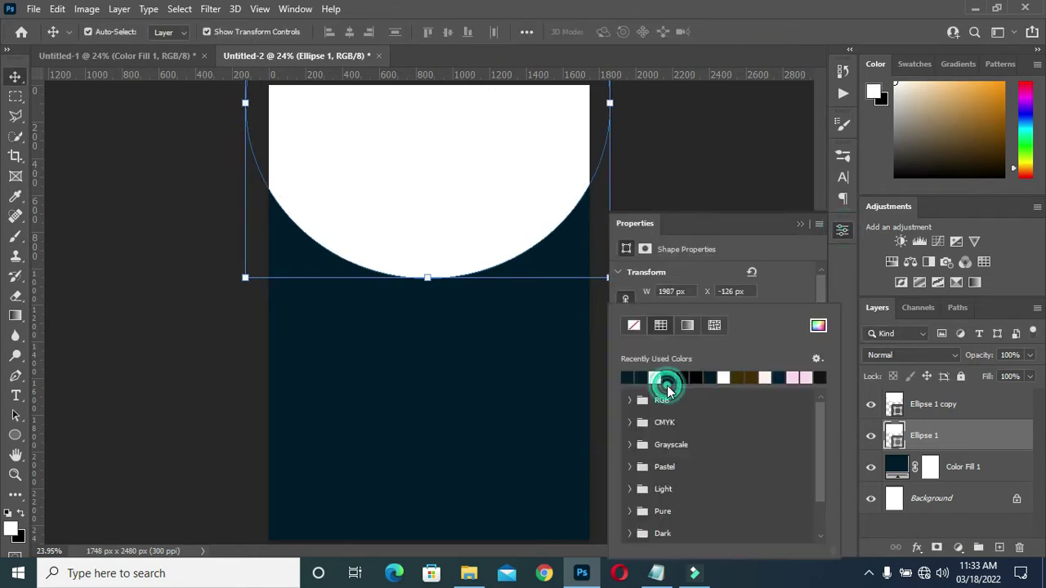
{"action": "left_click", "coordinate": [799, 258]}
{"action": "left_click", "coordinate": [664, 386]}
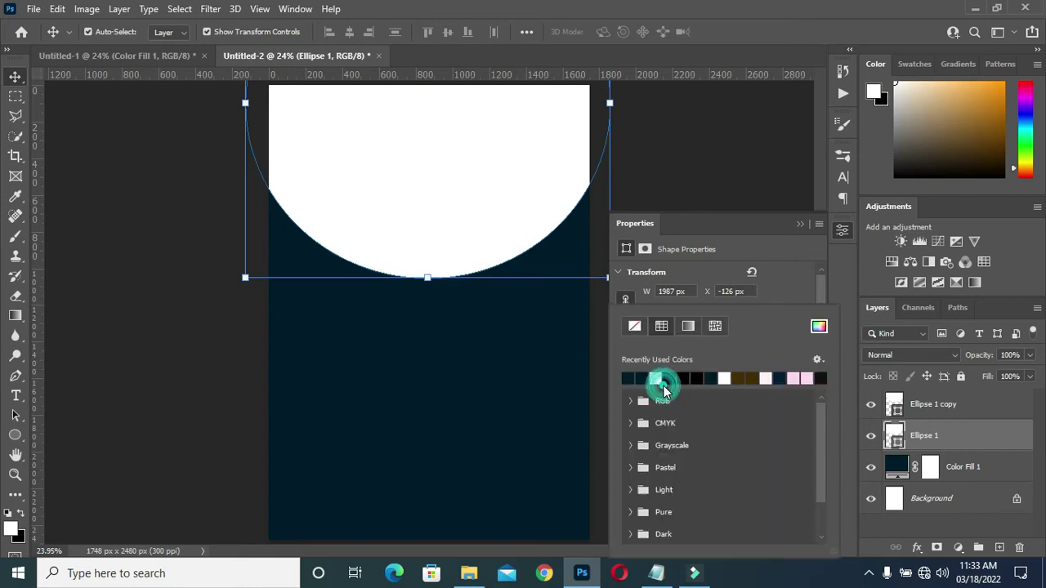
{"action": "left_click", "coordinate": [635, 327]}
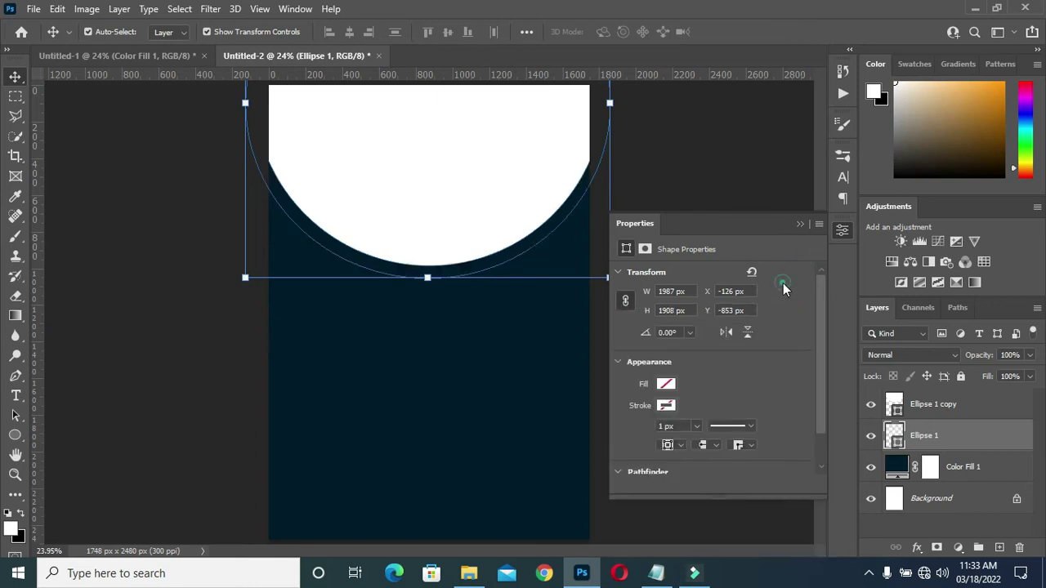
Step: Give Ellipse 1 a white stroke and adjust the stroke width
{"action": "left_click", "coordinate": [666, 406]}
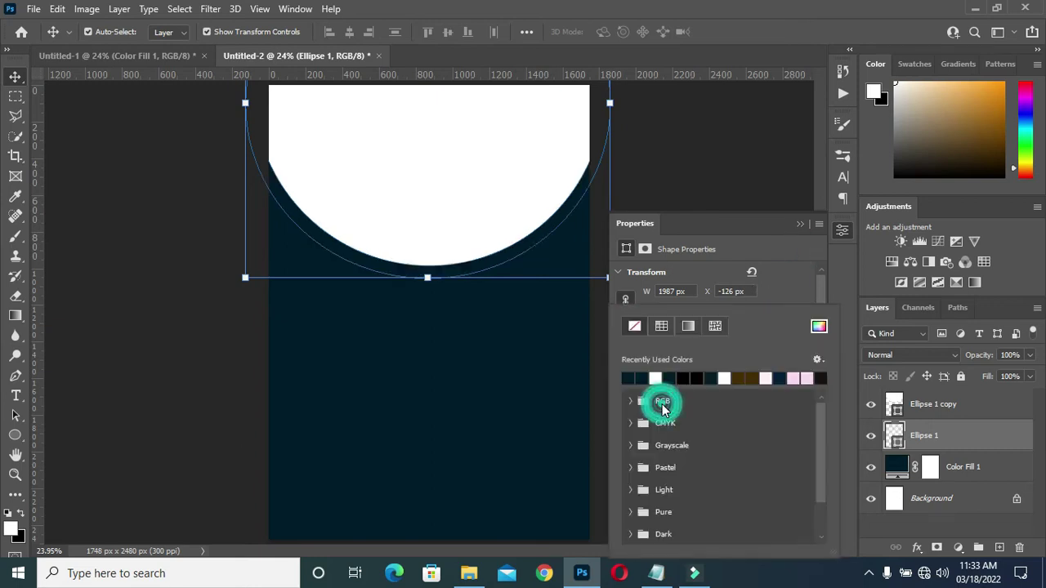
{"action": "left_click", "coordinate": [658, 374]}
{"action": "left_click", "coordinate": [780, 292]}
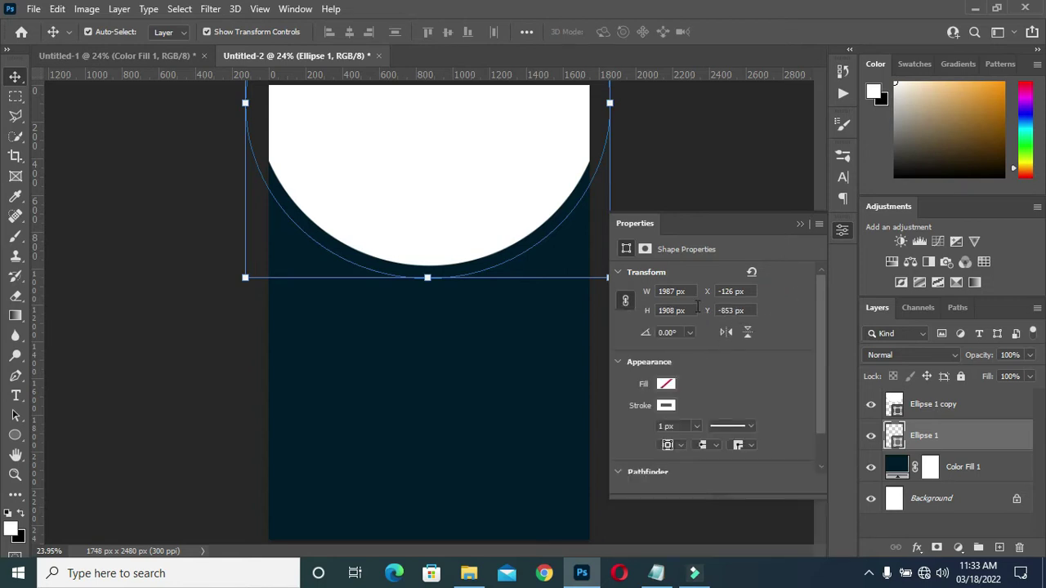
{"action": "left_click", "coordinate": [690, 424]}
{"action": "left_click_drag", "start_coordinate": [671, 425], "coordinate": [643, 431]}
{"action": "left_click", "coordinate": [780, 309]}
{"action": "left_click", "coordinate": [799, 224]}
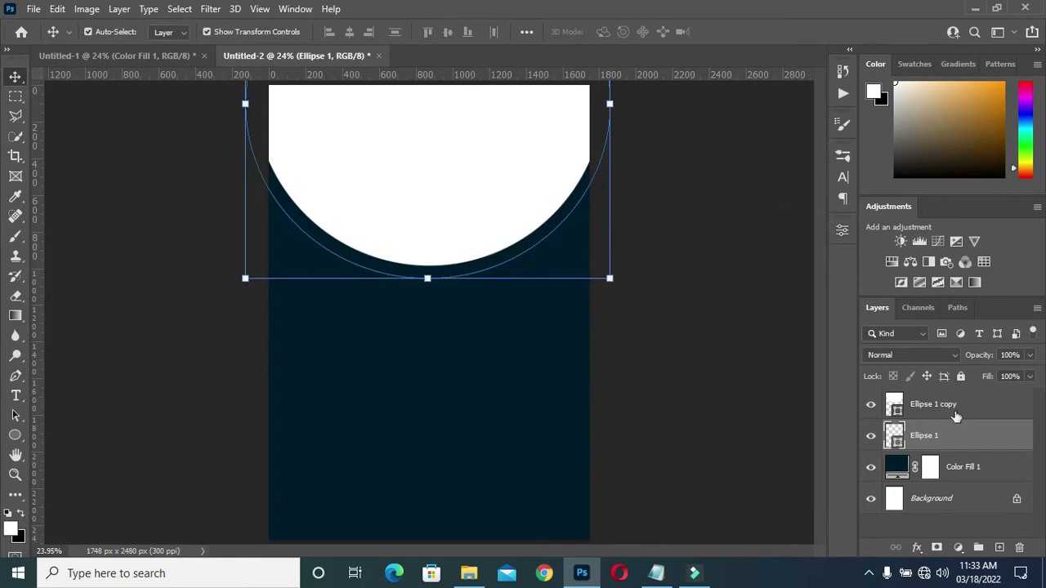
Step: Convert the Ellipse 1 ring layer to a smart object
{"action": "right_click", "coordinate": [932, 438]}
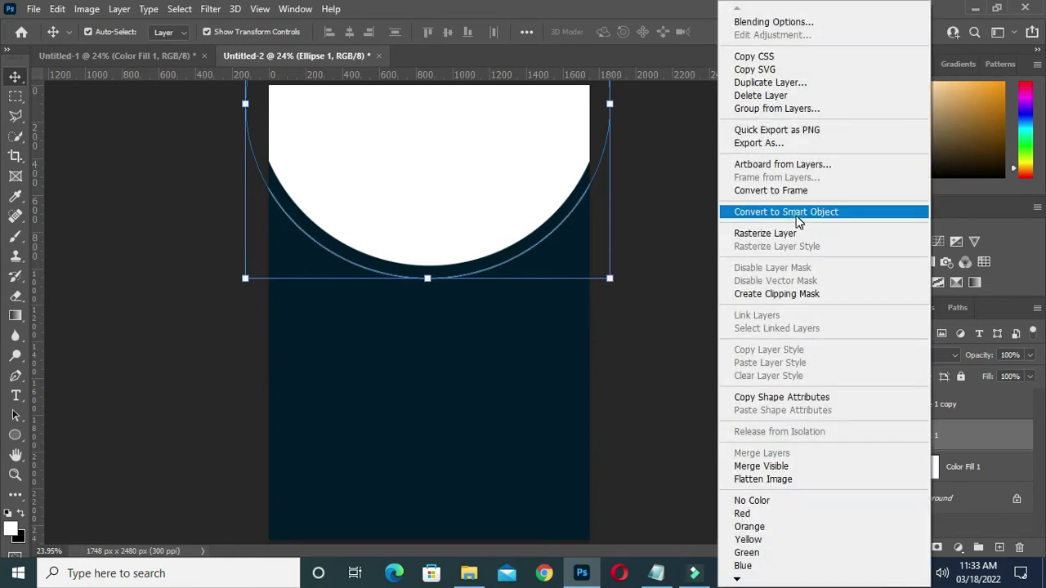
{"action": "left_click", "coordinate": [798, 222]}
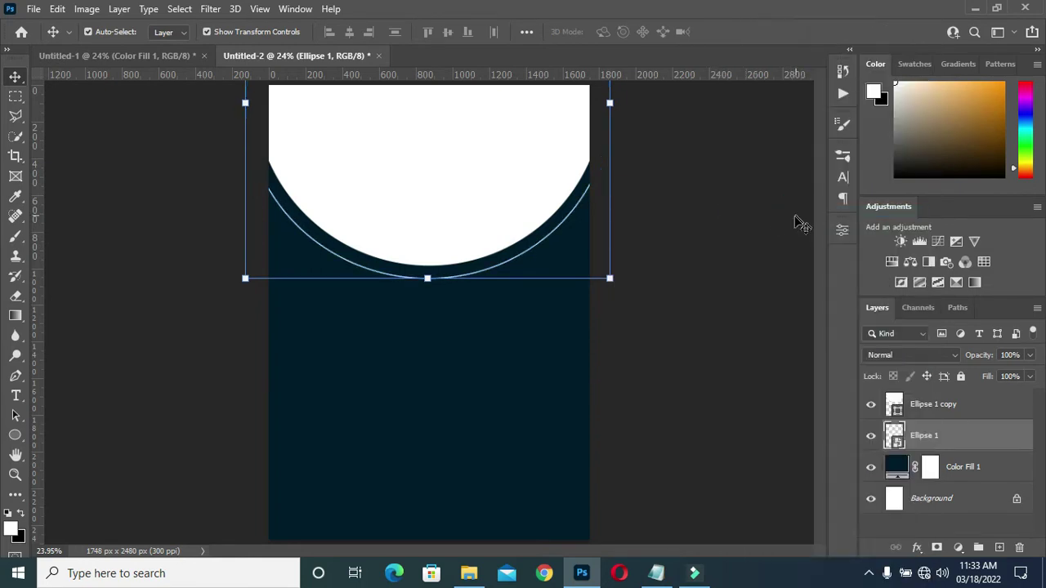
{"action": "left_click", "coordinate": [737, 232]}
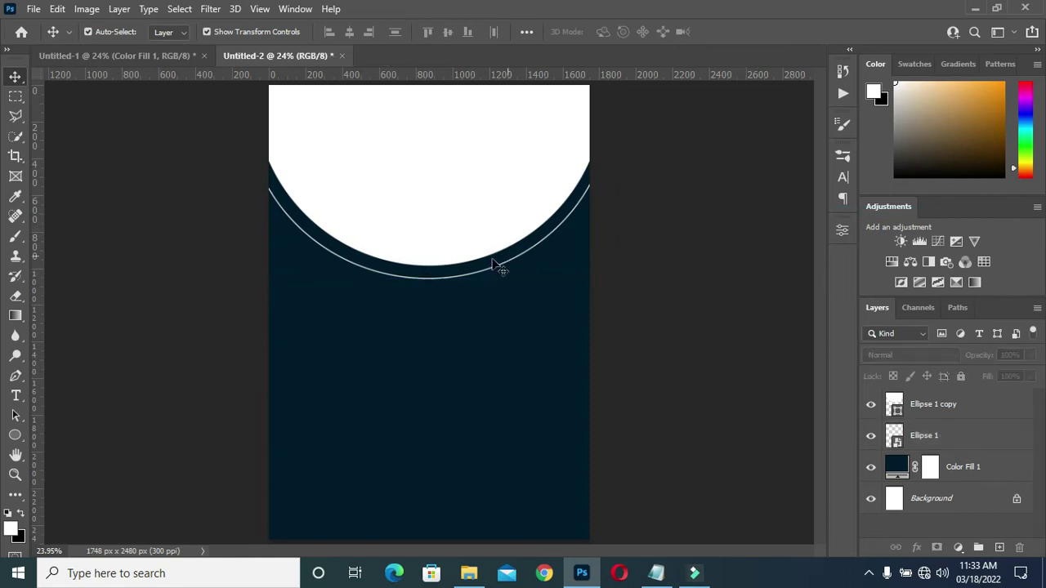
{"action": "left_click", "coordinate": [448, 280]}
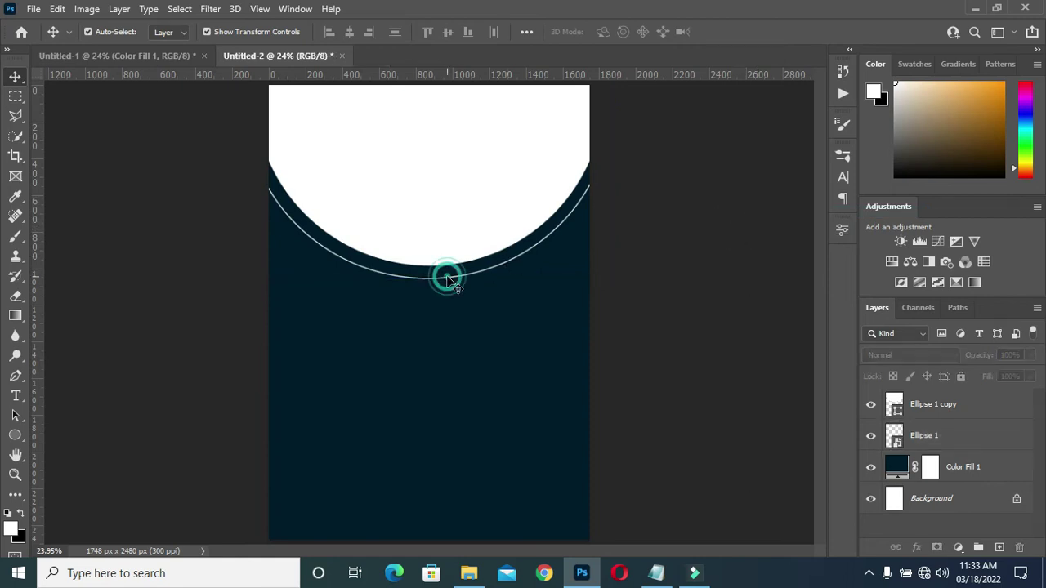
Step: Resize the ring very slightly with Free Transform and commit
{"action": "left_click", "coordinate": [929, 442]}
{"action": "left_click", "coordinate": [245, 102]}
{"action": "left_click_drag", "start_coordinate": [245, 102], "coordinate": [246, 103]}
{"action": "left_click", "coordinate": [733, 31]}
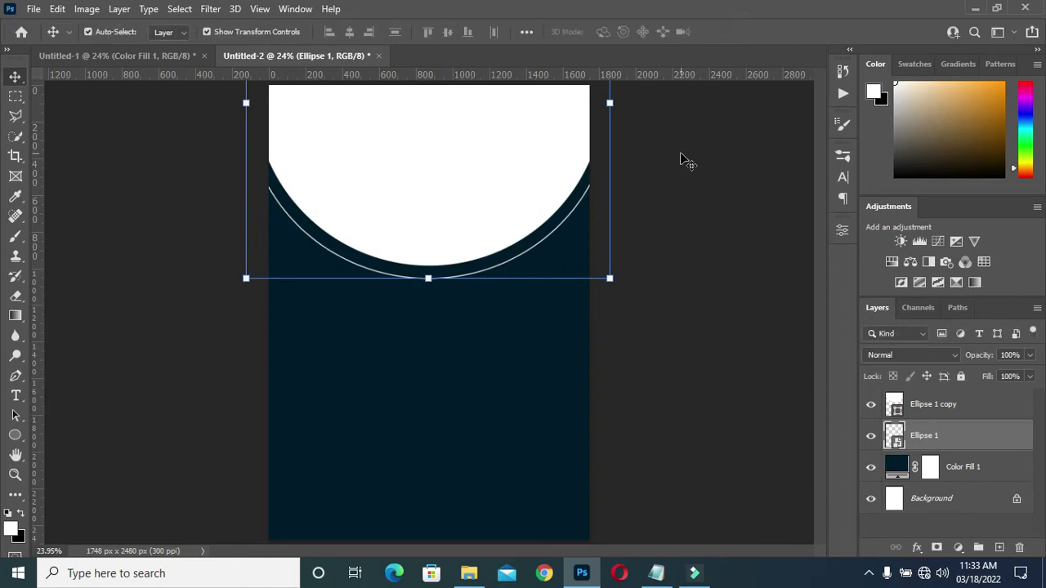
Step: Rasterize the Ellipse 1 ring layer into ordinary pixels
{"action": "key", "text": "ctrl+plus"}
{"action": "key", "text": "ctrl+plus"}
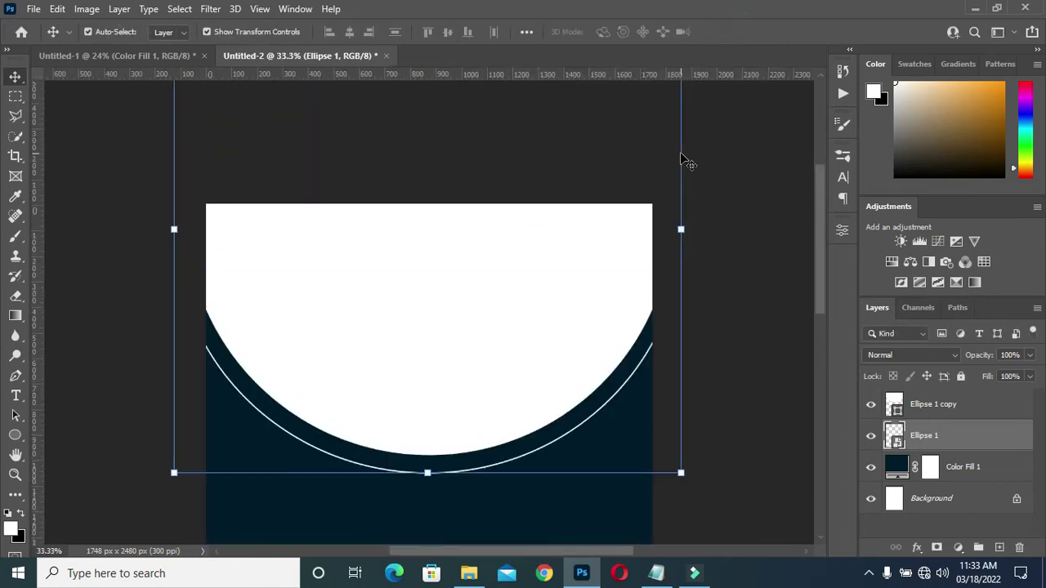
{"action": "scroll", "coordinate": [684, 160], "scroll_direction": "down", "scroll_amount": 1}
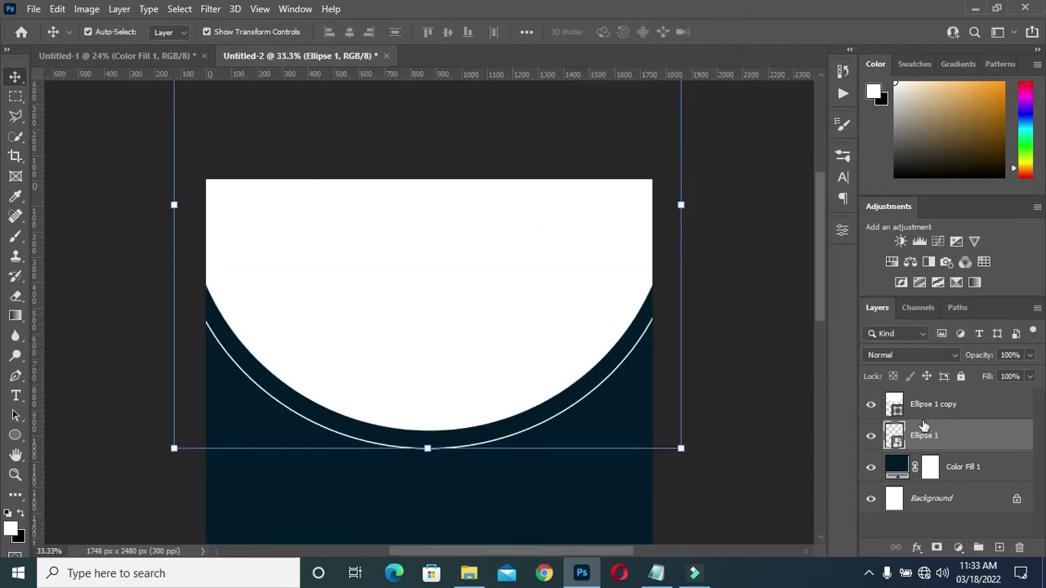
{"action": "right_click", "coordinate": [936, 439]}
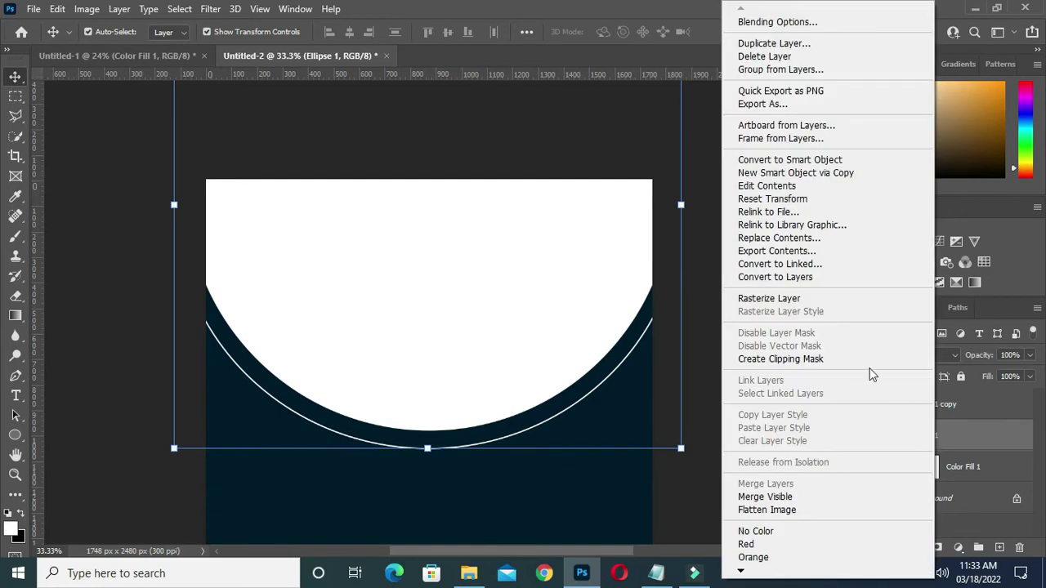
{"action": "left_click", "coordinate": [793, 297]}
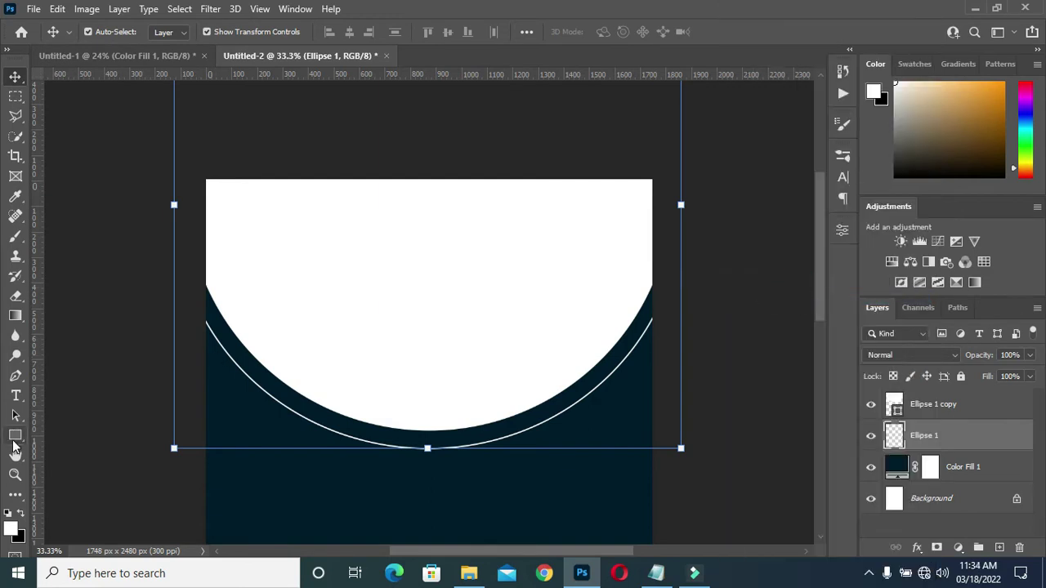
Step: Draw a small white dot on the left edge of the ring
{"action": "left_click", "coordinate": [14, 434]}
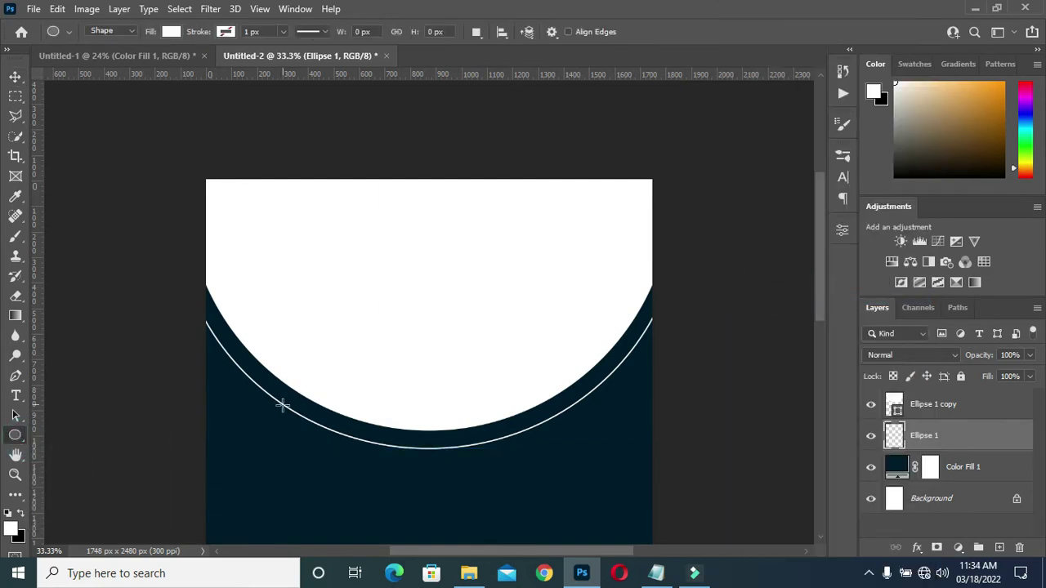
{"action": "left_click_drag", "start_coordinate": [303, 416], "coordinate": [317, 427]}
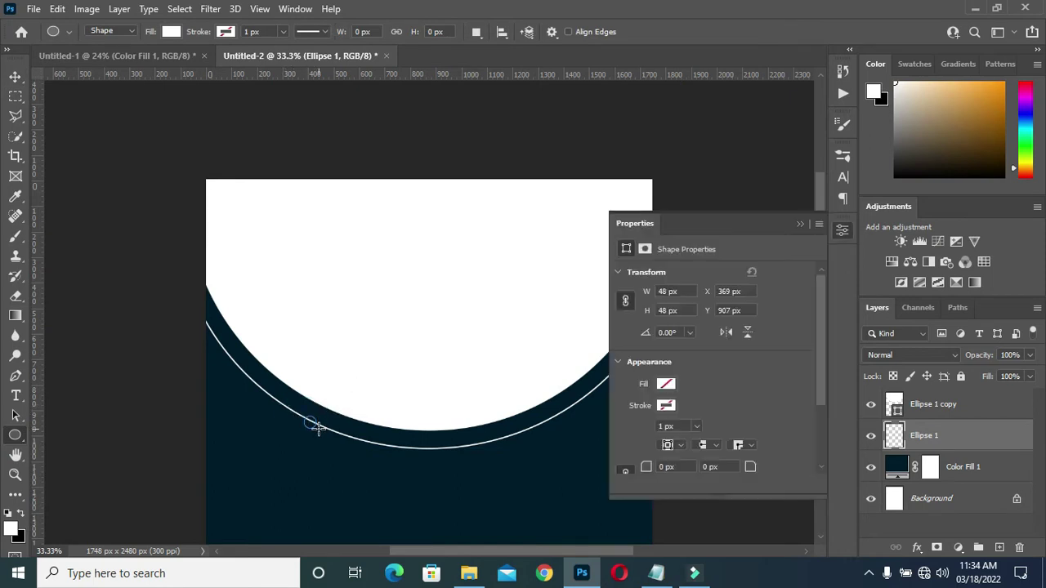
{"action": "left_click", "coordinate": [799, 224]}
{"action": "left_click", "coordinate": [14, 78]}
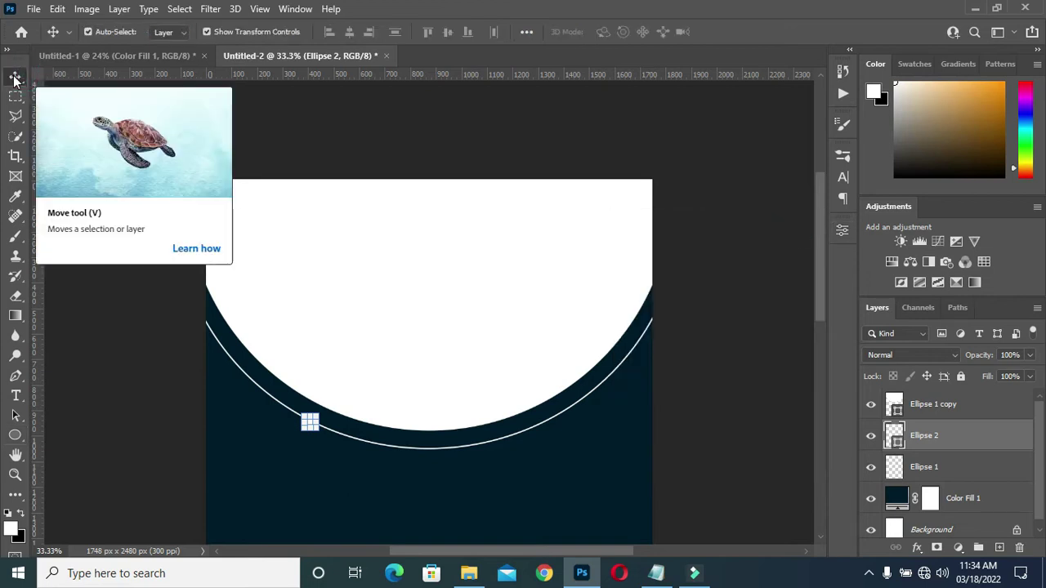
Step: Duplicate the dot and move the copy to the matching spot on the ring's right side
{"action": "left_click", "coordinate": [313, 425], "text": "ctrl+alt"}
{"action": "key", "text": "ctrl+t"}
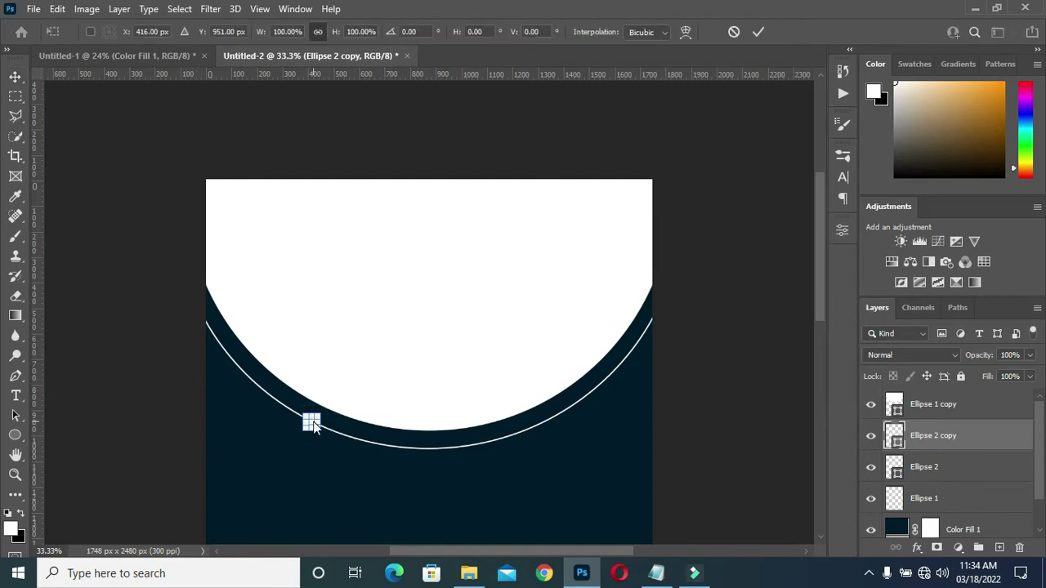
{"action": "key", "text": "Return"}
{"action": "key", "text": "ctrl+plus"}
{"action": "key", "text": "ctrl+plus"}
{"action": "left_click_drag", "start_coordinate": [195, 413], "coordinate": [656, 415]}
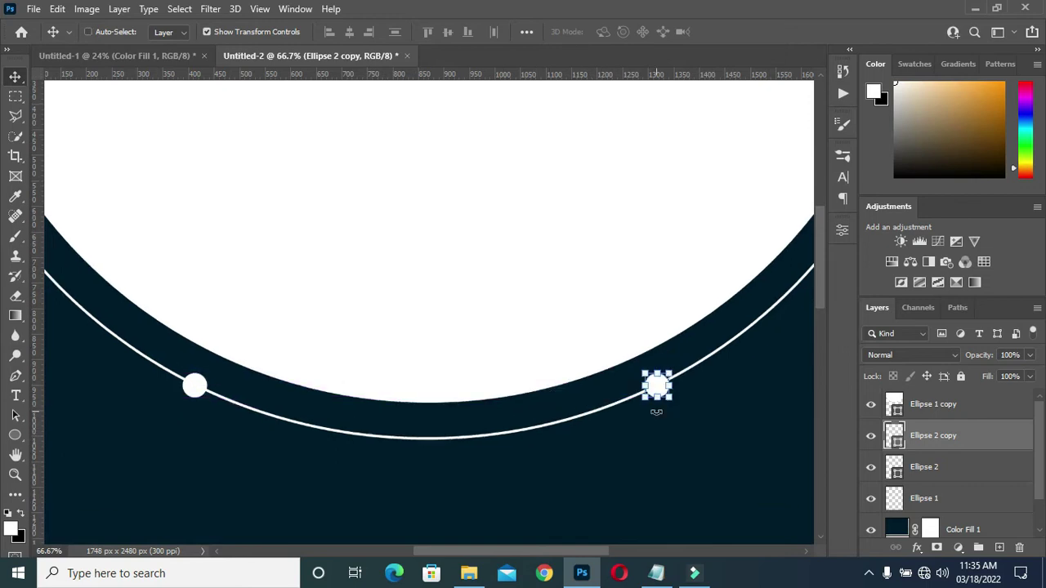
{"action": "key", "text": "ctrl+0"}
{"action": "left_click", "coordinate": [719, 334]}
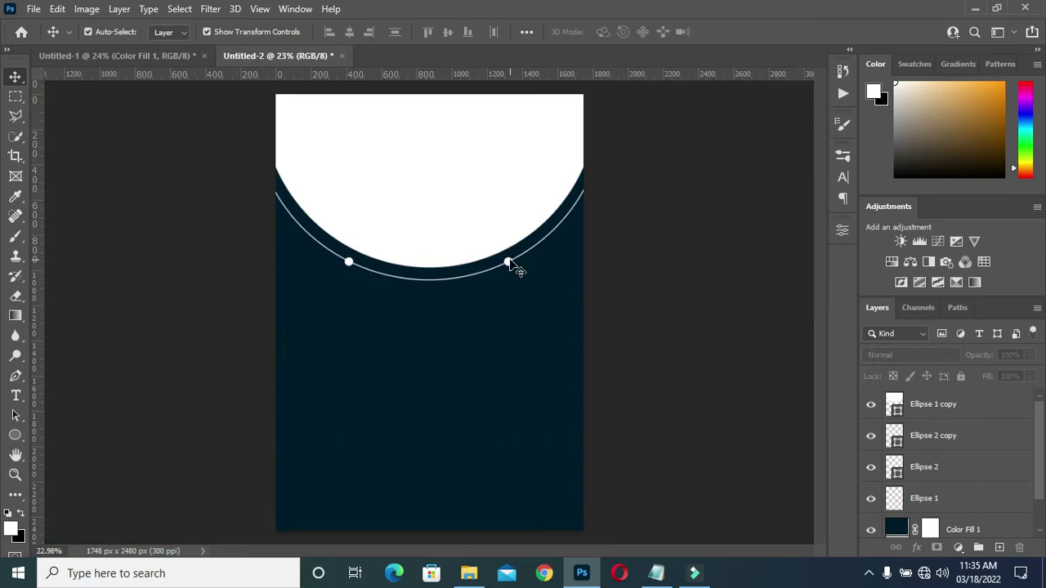
{"action": "key", "text": "ctrl+plus"}
{"action": "key", "text": "ctrl+plus"}
{"action": "key", "text": "ctrl+plus"}
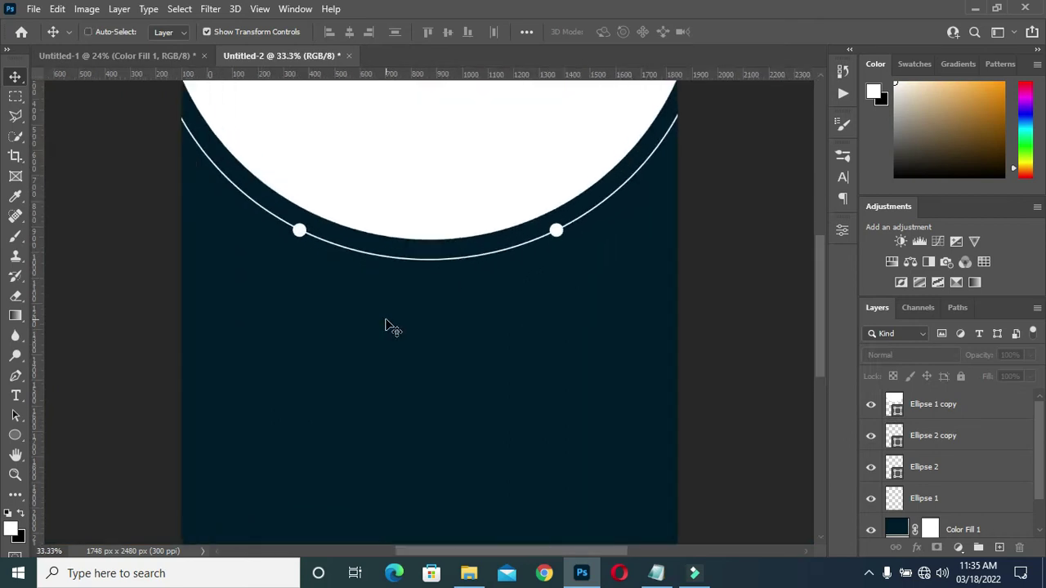
{"action": "left_click", "coordinate": [497, 242]}
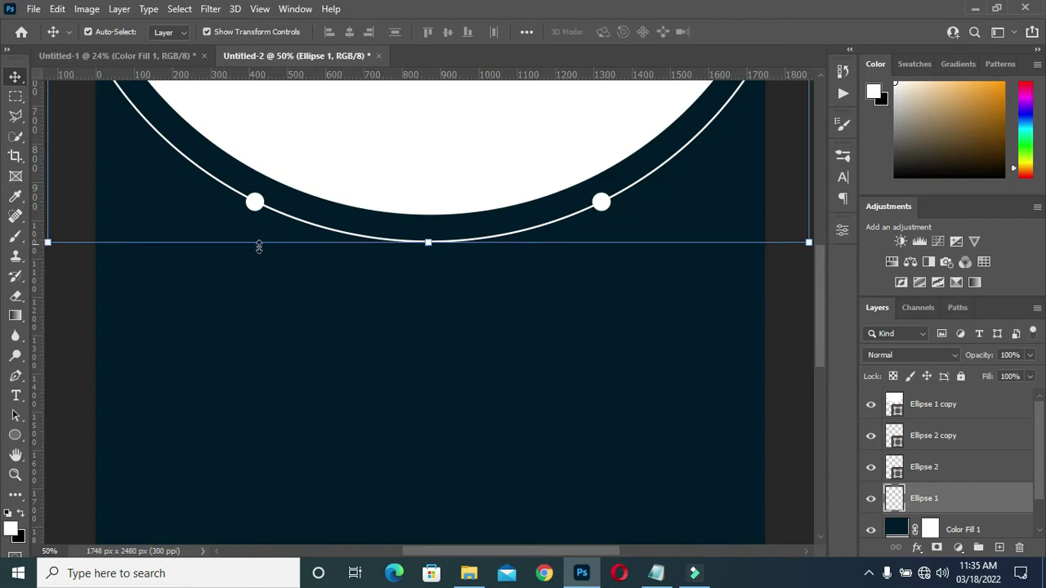
Step: Make a Polygonal Lasso selection around the ring's lower arc between the two dots
{"action": "left_click", "coordinate": [16, 115]}
{"action": "left_click", "coordinate": [241, 213]}
{"action": "left_click", "coordinate": [272, 178]}
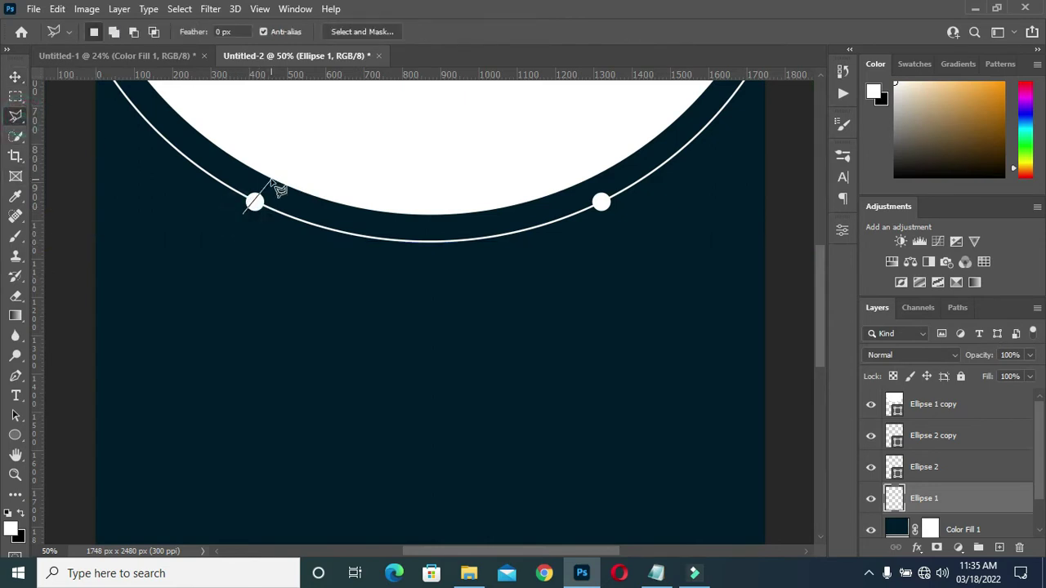
{"action": "left_click", "coordinate": [580, 176]}
{"action": "left_click", "coordinate": [614, 214]}
{"action": "left_click", "coordinate": [408, 293]}
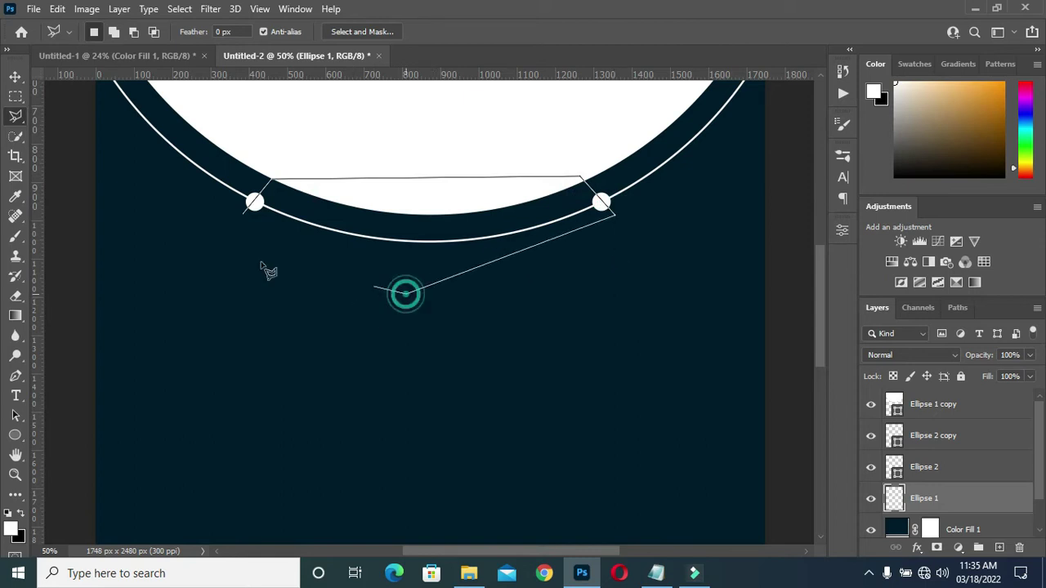
{"action": "double_click", "coordinate": [233, 241]}
Step: Delete the selected ring section, clear the selection and fit the page in view
{"action": "key", "text": "Delete"}
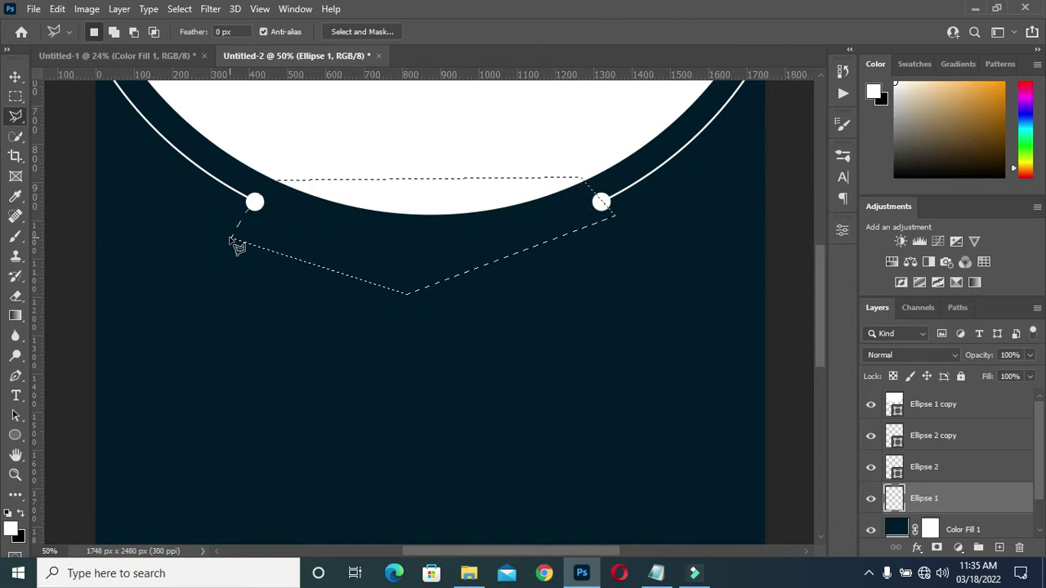
{"action": "key", "text": "ctrl+d"}
{"action": "left_click", "coordinate": [15, 76]}
{"action": "left_click", "coordinate": [67, 292]}
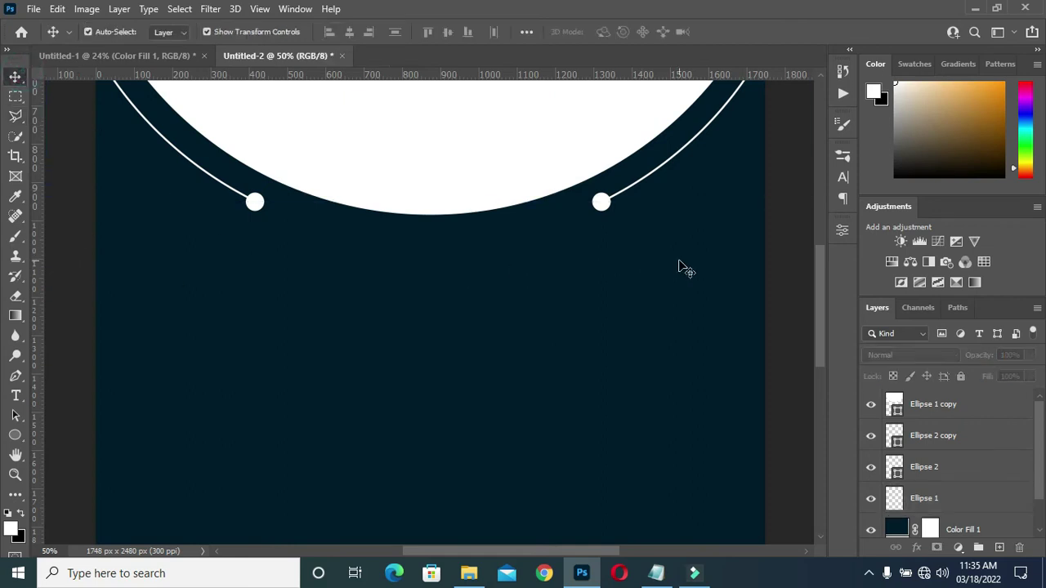
{"action": "key", "text": "ctrl+0"}
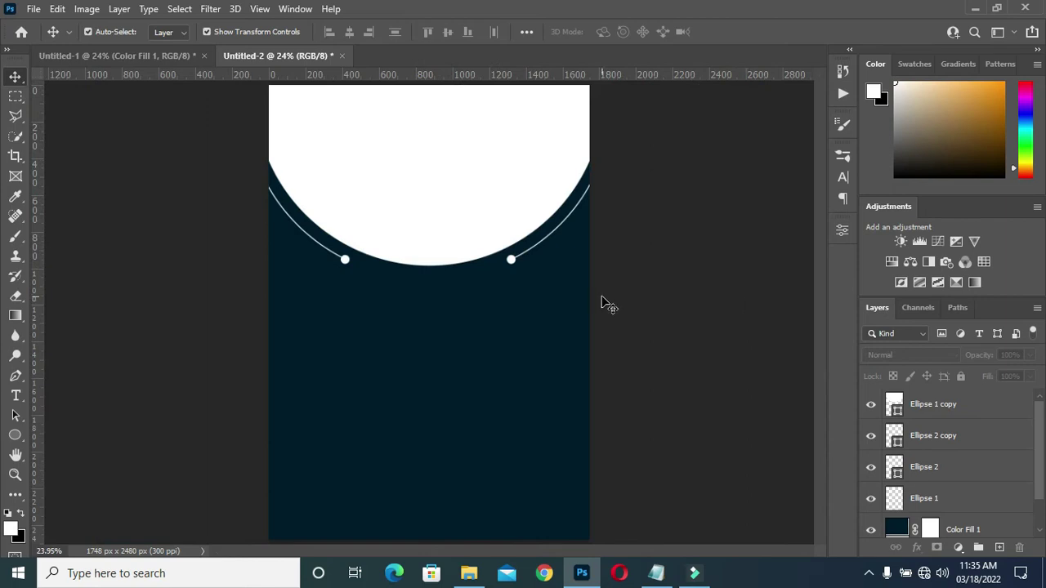
Step: Duplicate Ellipse 1 copy, move the original below the dot layers, and nudge it down three times
{"action": "left_click", "coordinate": [439, 251]}
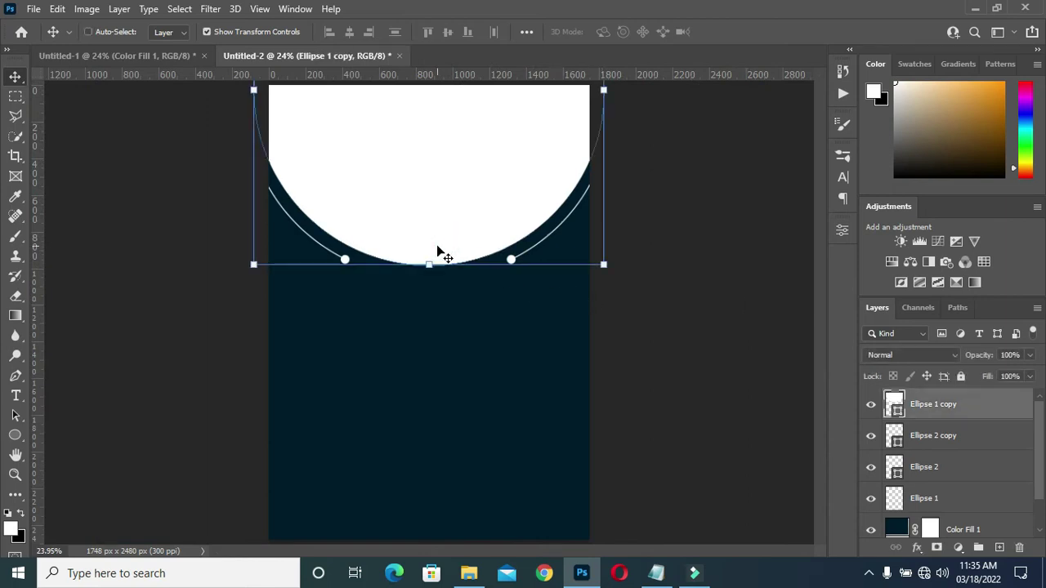
{"action": "key", "text": "ctrl+j"}
{"action": "left_click_drag", "start_coordinate": [923, 431], "coordinate": [931, 498]}
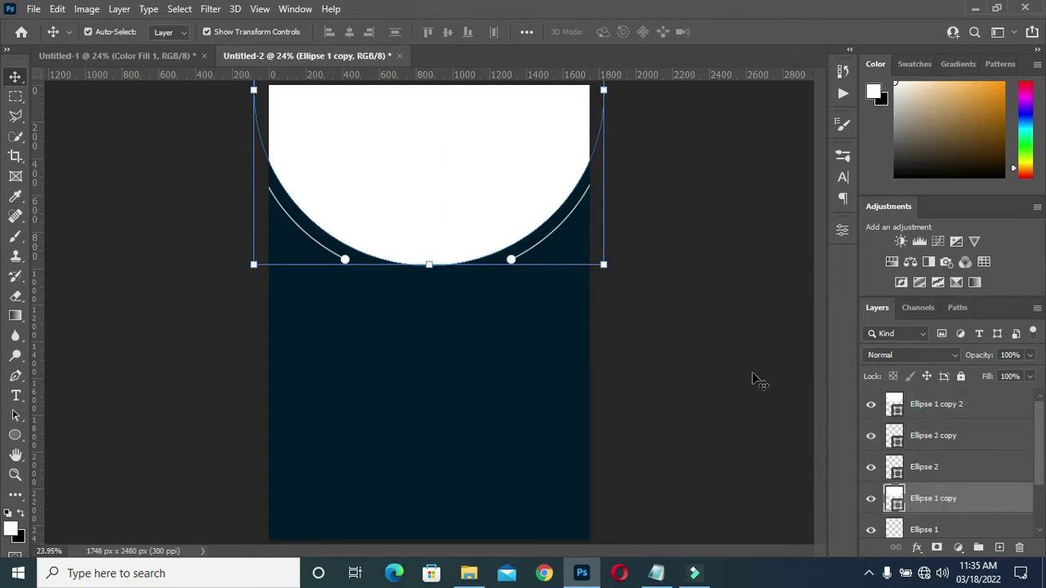
{"action": "key", "text": "shift+Down"}
{"action": "key", "text": "shift+Down"}
{"action": "key", "text": "shift+Down"}
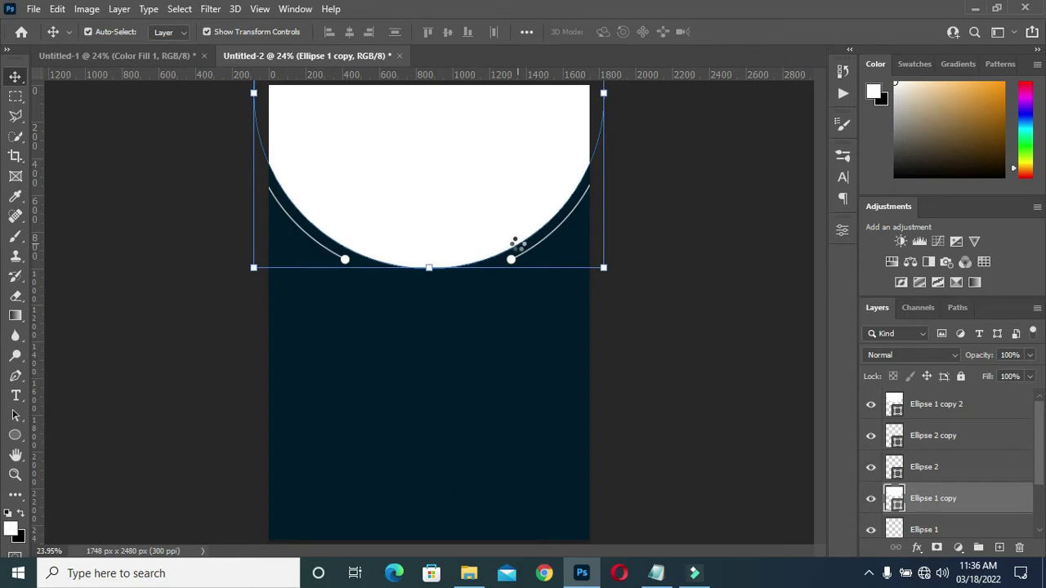
{"action": "key", "text": "shift+Down"}
{"action": "key", "text": "shift+Down"}
{"action": "key", "text": "shift+Down"}
{"action": "key", "text": "shift+Down"}
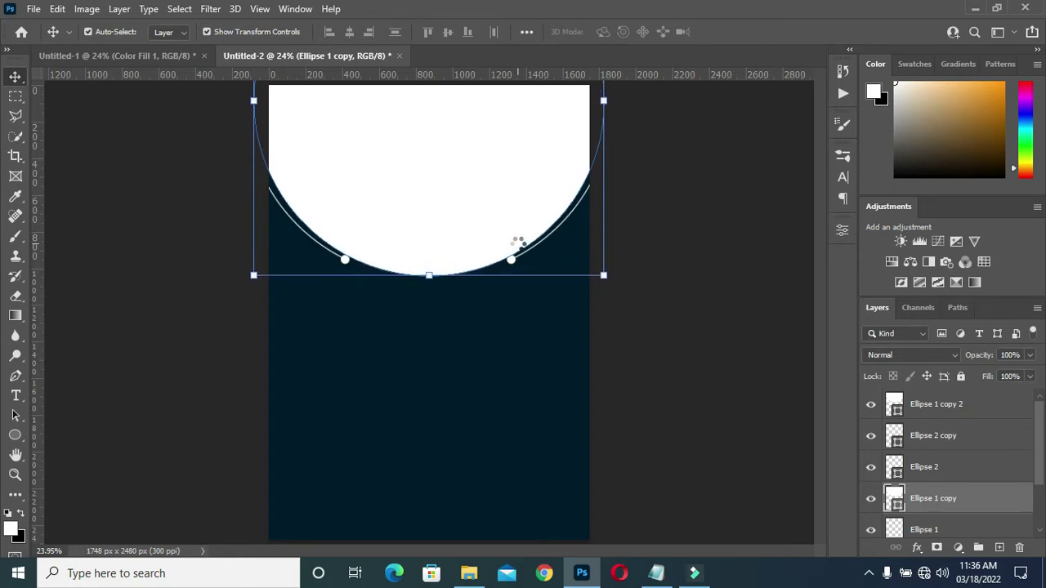
{"action": "key", "text": "shift+Down"}
{"action": "key", "text": "shift+Down"}
{"action": "key", "text": "shift+Down"}
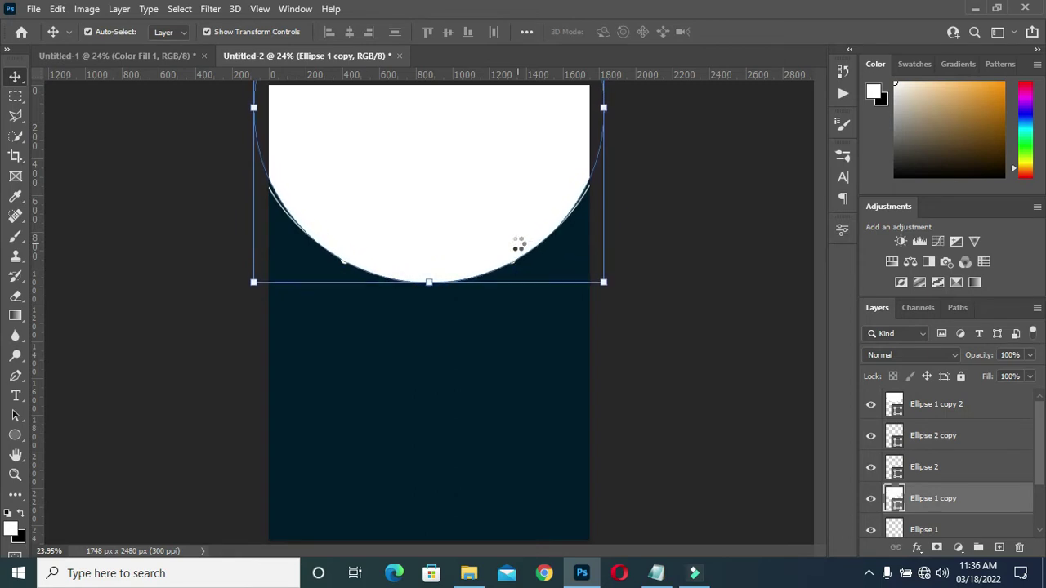
Step: Nudge Ellipse 1 copy lower, remove its fill and set a 5 px stroke
{"action": "key", "text": "shift+Down"}
{"action": "key", "text": "shift+Down"}
{"action": "key", "text": "shift+Down"}
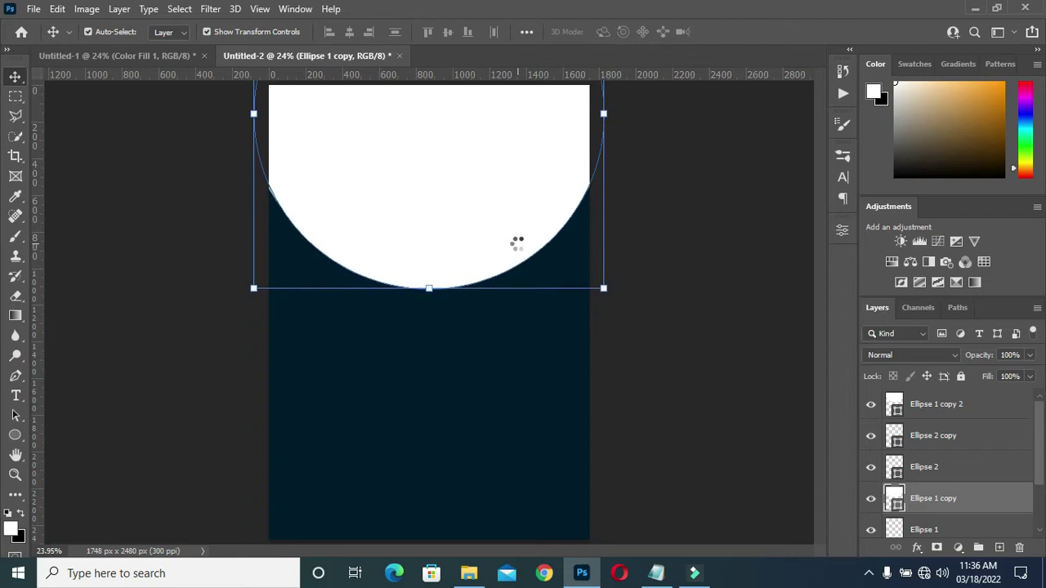
{"action": "key", "text": "shift+Down"}
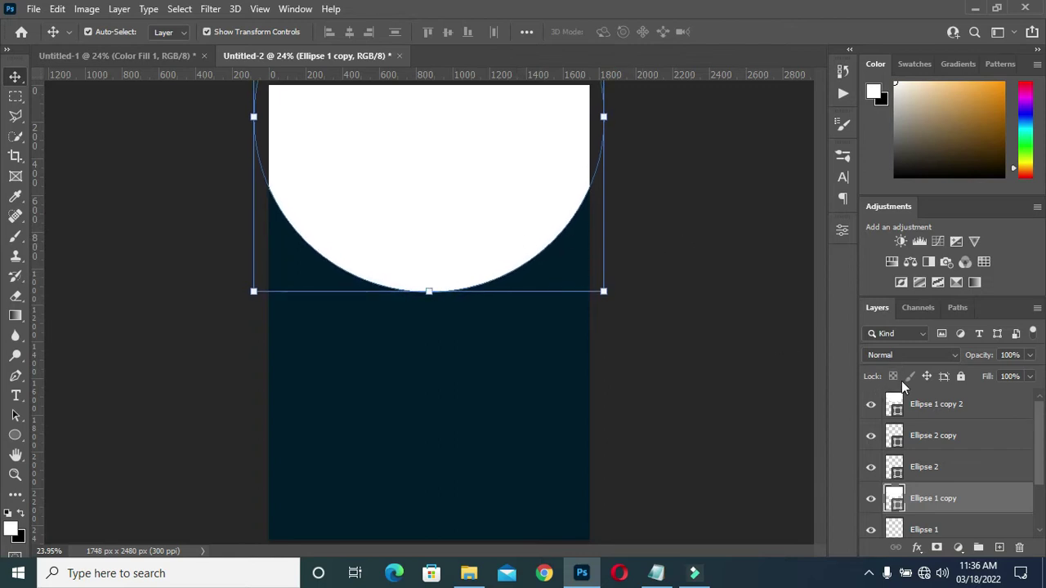
{"action": "left_click", "coordinate": [843, 229]}
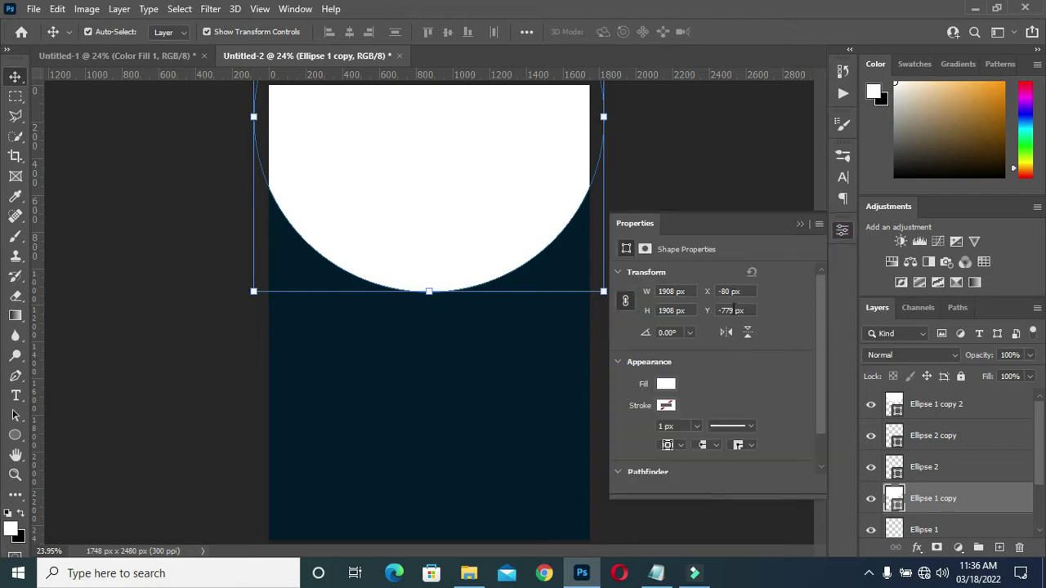
{"action": "left_click", "coordinate": [666, 384]}
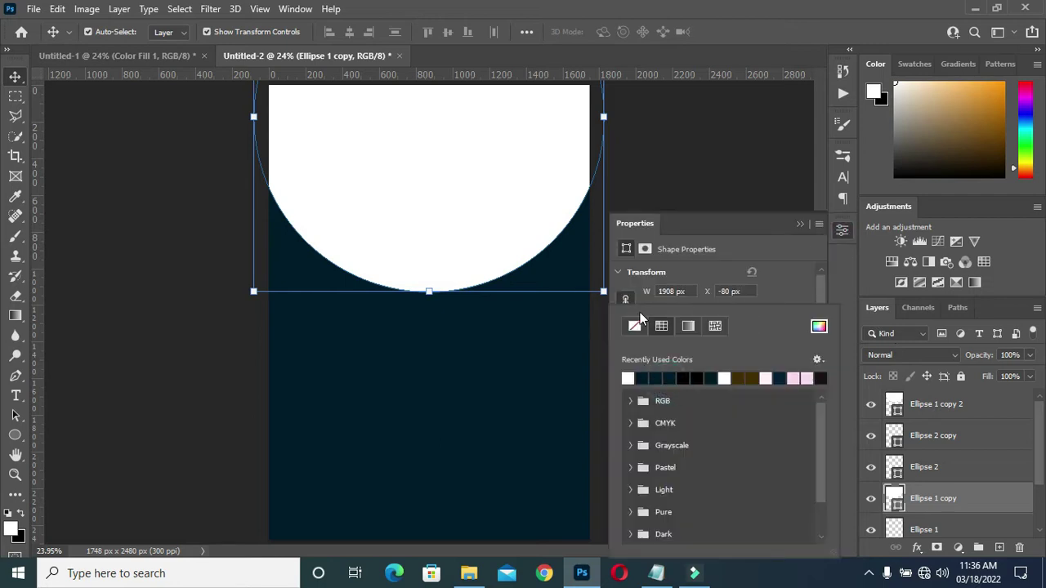
{"action": "left_click", "coordinate": [799, 278]}
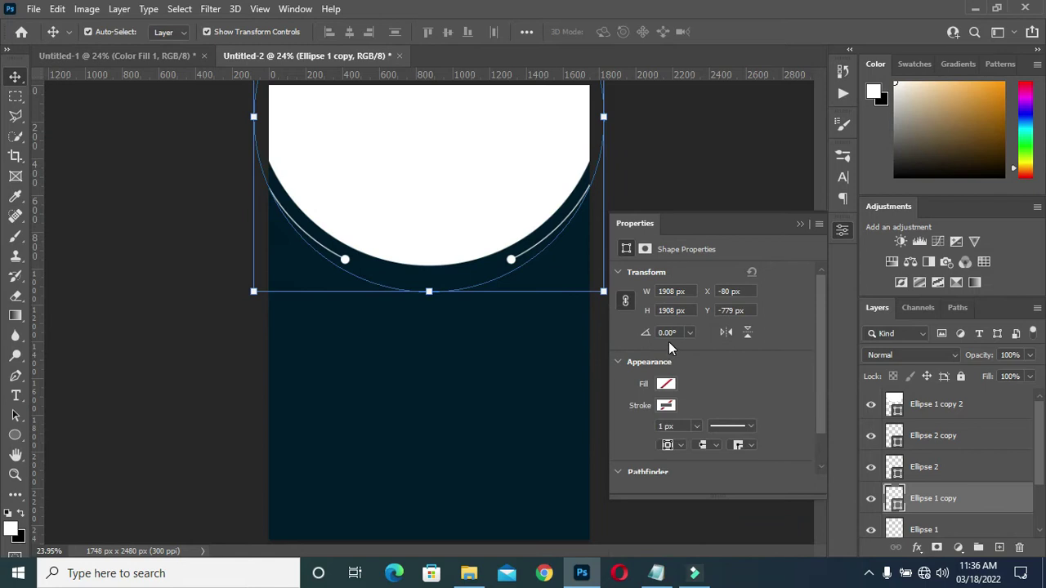
{"action": "left_click", "coordinate": [665, 386]}
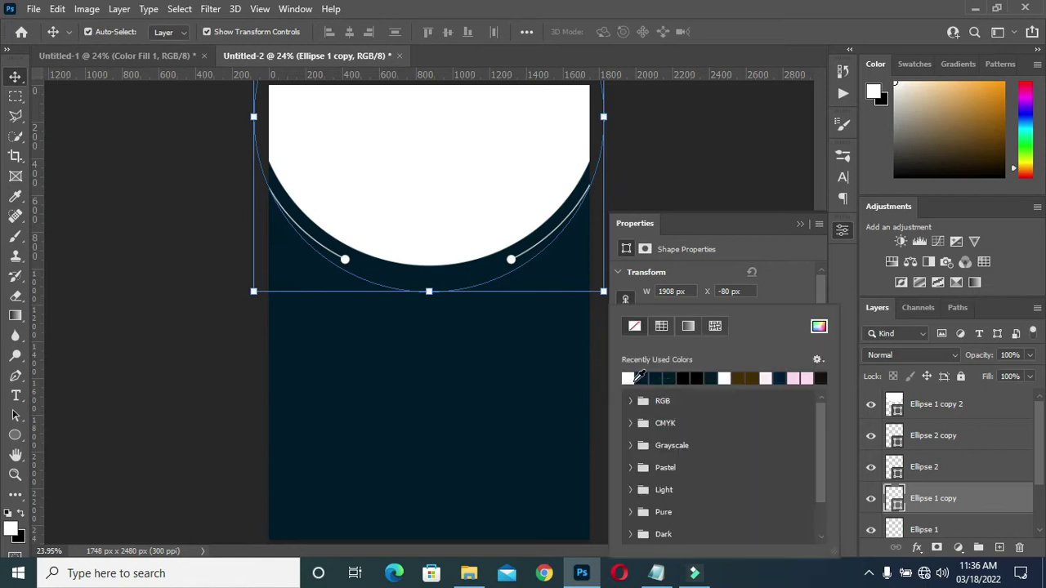
{"action": "left_click", "coordinate": [782, 277]}
{"action": "left_click", "coordinate": [685, 427]}
{"action": "type", "text": "5"}
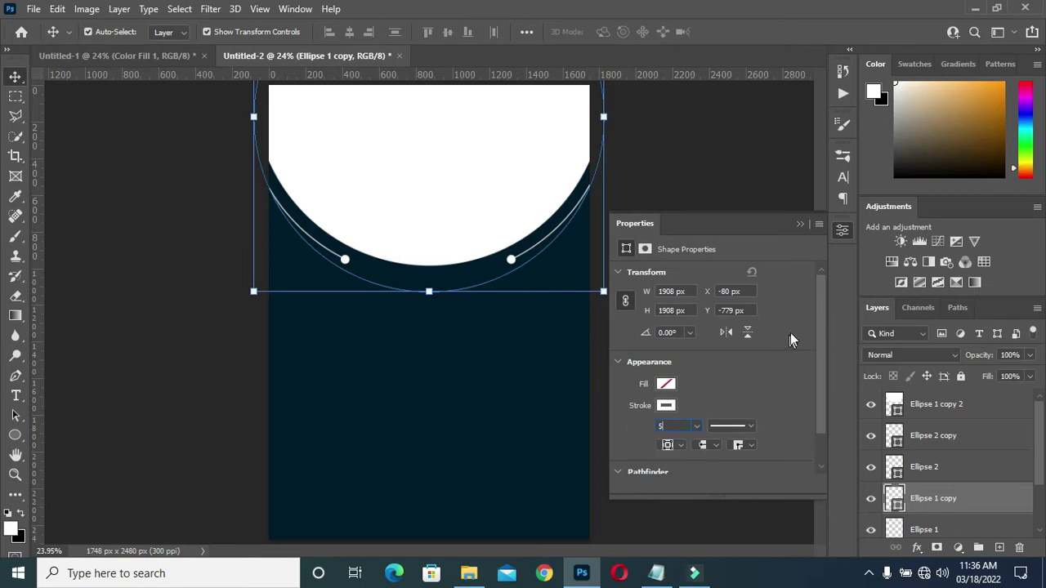
{"action": "left_click", "coordinate": [800, 223]}
Step: Widen the outline ring on both sides to about 110%
{"action": "left_click_drag", "start_coordinate": [604, 116], "coordinate": [622, 116]}
{"action": "left_click_drag", "start_coordinate": [254, 115], "coordinate": [234, 120]}
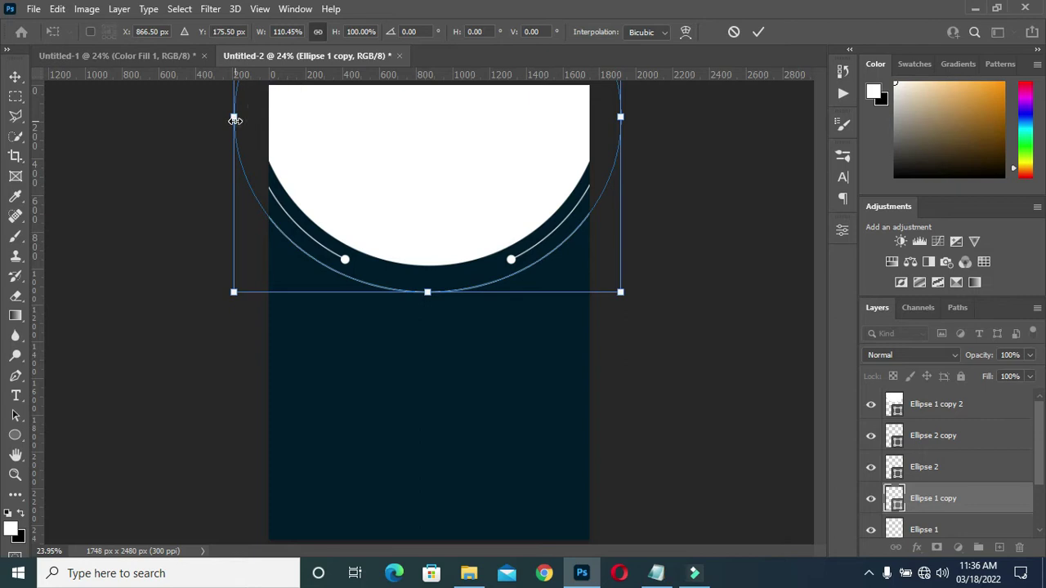
{"action": "left_click", "coordinate": [759, 34]}
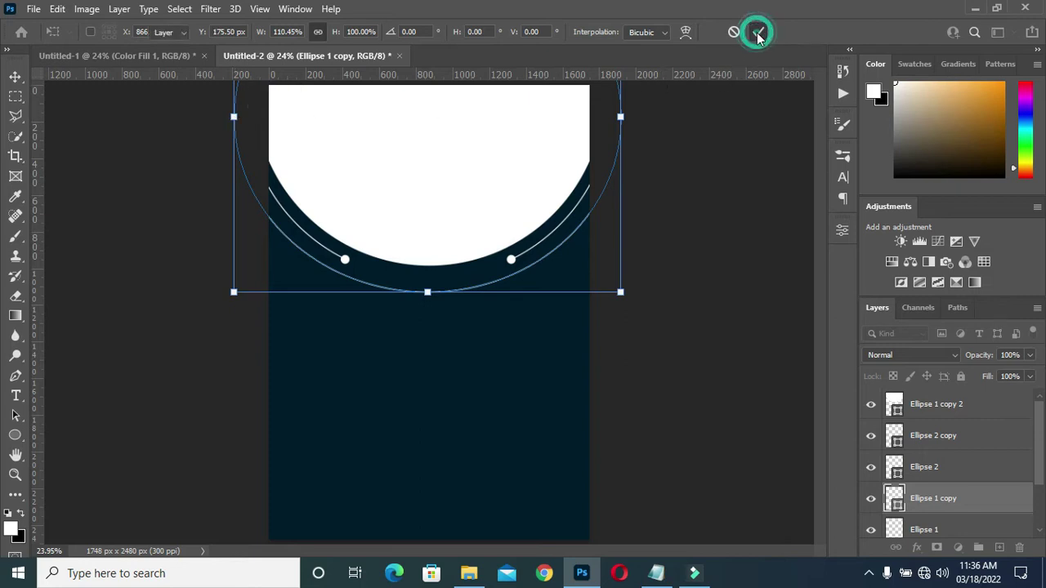
Step: Convert Ellipse 1 copy to a smart object, then rasterize it
{"action": "right_click", "coordinate": [954, 499]}
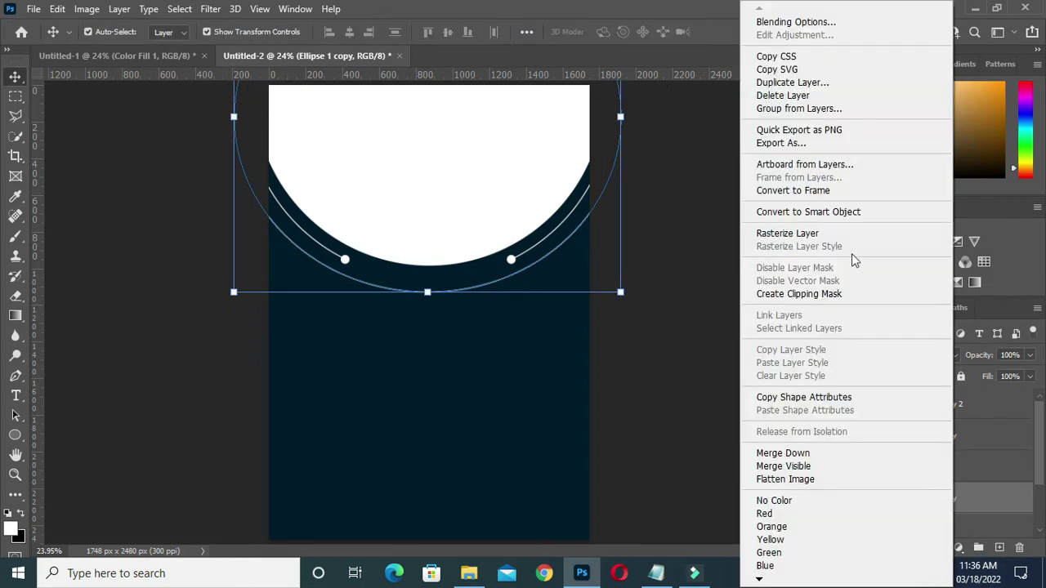
{"action": "left_click", "coordinate": [830, 214]}
{"action": "right_click", "coordinate": [948, 501]}
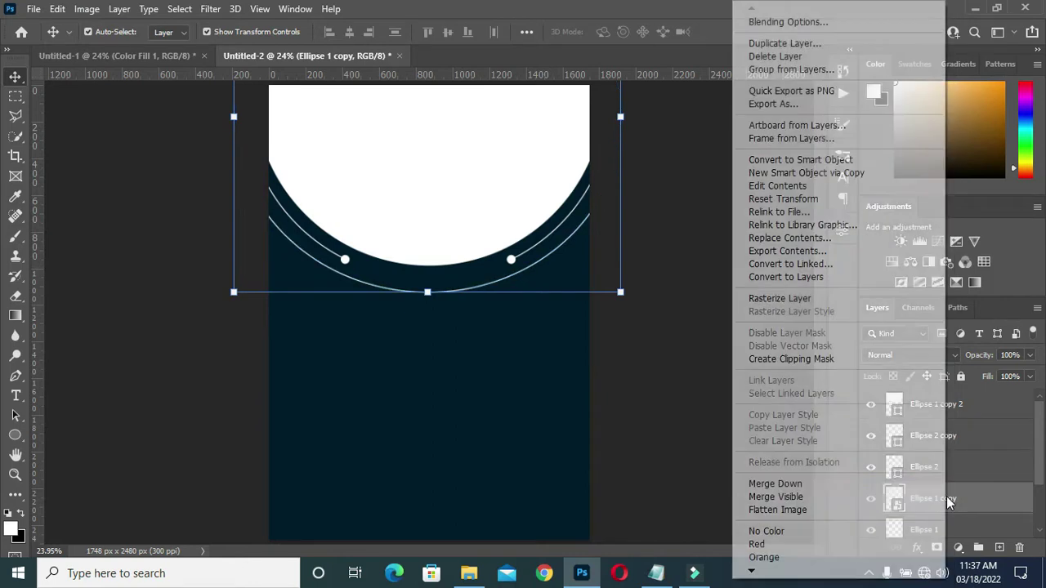
{"action": "left_click", "coordinate": [782, 299]}
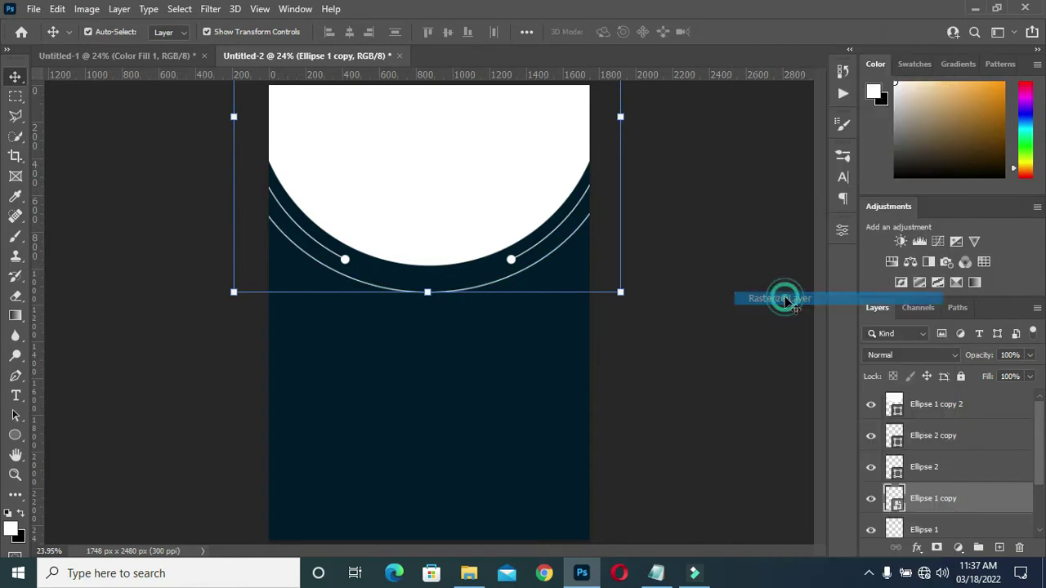
{"action": "left_click", "coordinate": [679, 333]}
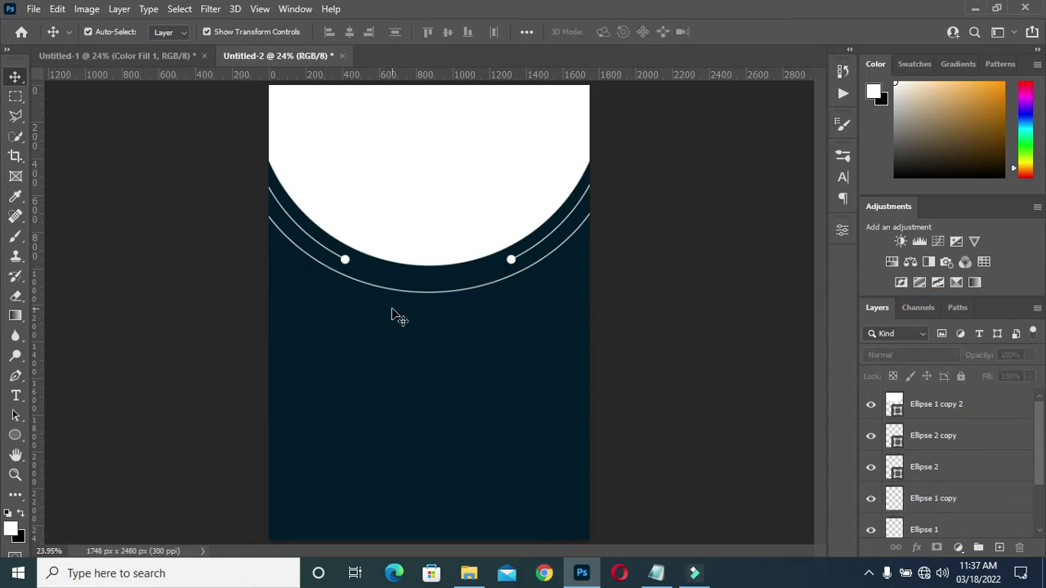
Step: Duplicate both small white dots and move the copies down onto the outer ring
{"action": "key", "text": "ctrl+plus"}
{"action": "key", "text": "ctrl+plus"}
{"action": "key", "text": "ctrl+plus"}
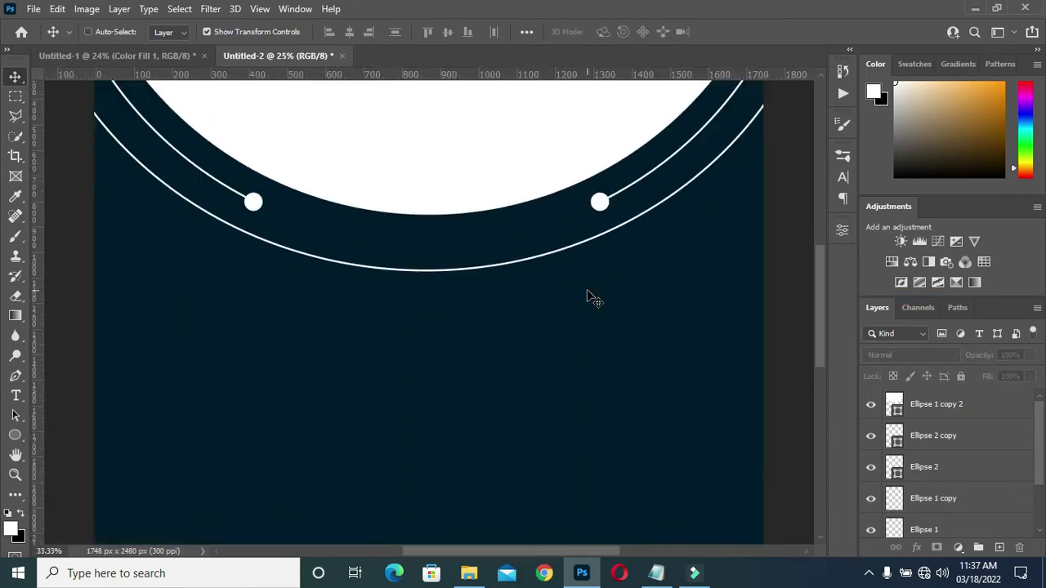
{"action": "left_click", "coordinate": [653, 165]}
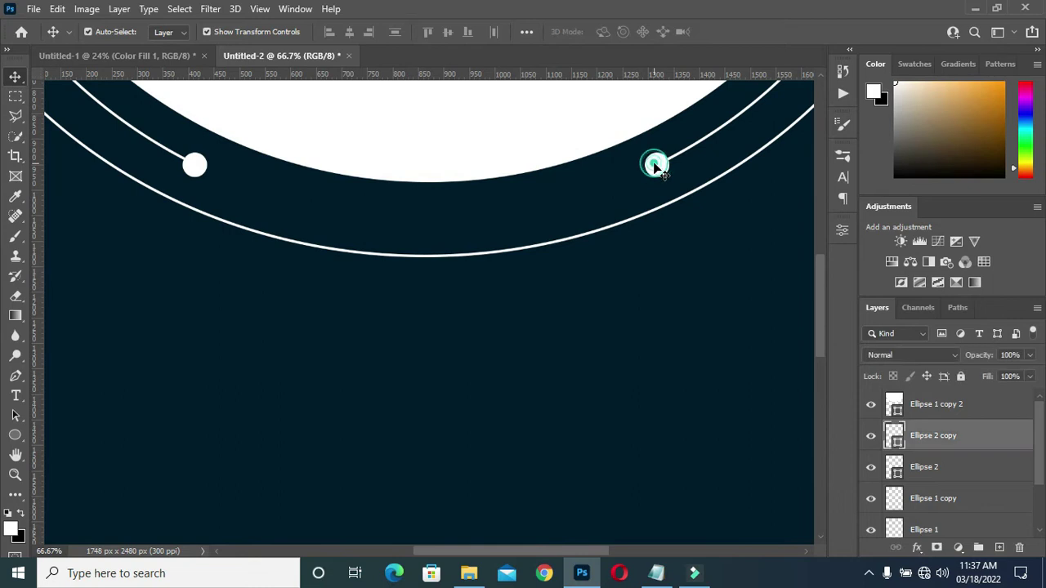
{"action": "left_click", "coordinate": [935, 466], "text": "shift"}
{"action": "key", "text": "ctrl+j"}
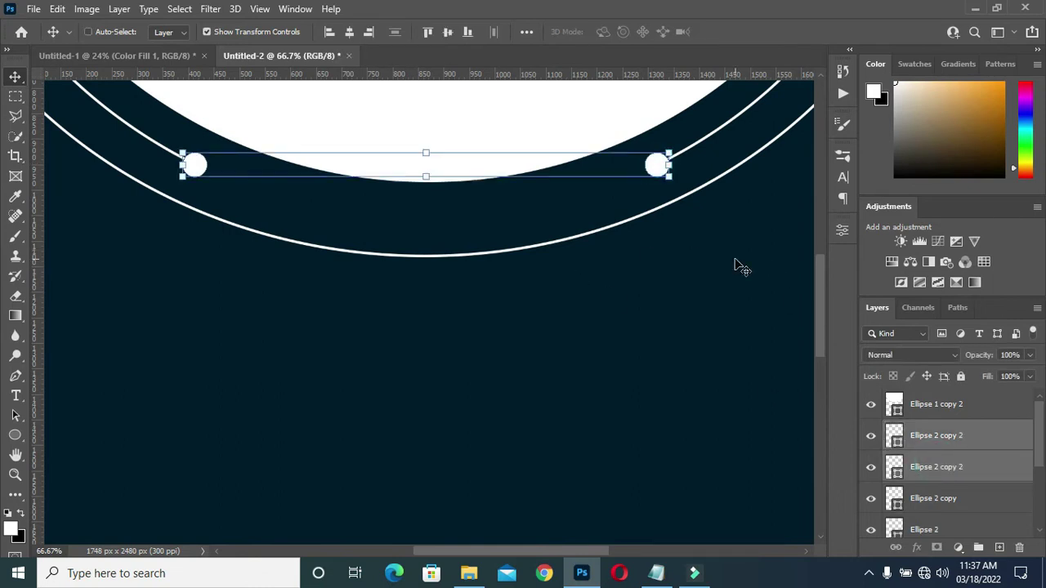
{"action": "left_click_drag", "start_coordinate": [430, 181], "coordinate": [436, 258]}
{"action": "left_click_drag", "start_coordinate": [436, 245], "coordinate": [437, 219]}
{"action": "left_click", "coordinate": [758, 31]}
Step: Shift each lower dot copy inward along the outer ring
{"action": "left_click", "coordinate": [653, 214]}
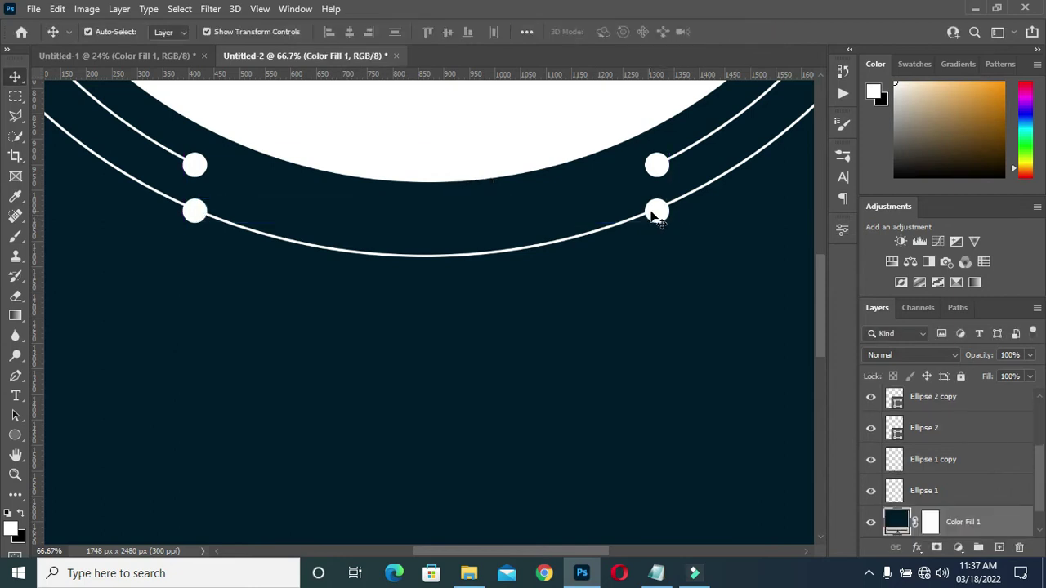
{"action": "left_click", "coordinate": [654, 214]}
{"action": "left_click_drag", "start_coordinate": [654, 214], "coordinate": [597, 236]}
{"action": "left_click_drag", "start_coordinate": [199, 216], "coordinate": [256, 232]}
Step: Erase the outer ring's left stretch beyond the lower-left dot with a Polygonal Lasso selection
{"action": "left_click", "coordinate": [684, 290], "text": "ctrl"}
{"action": "key", "text": "ctrl+0"}
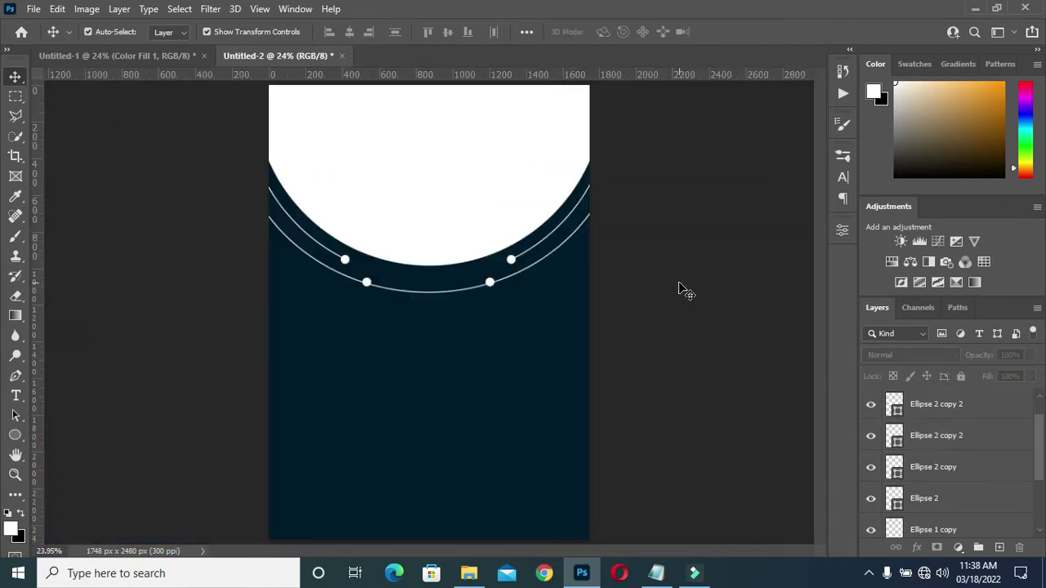
{"action": "left_click", "coordinate": [16, 120]}
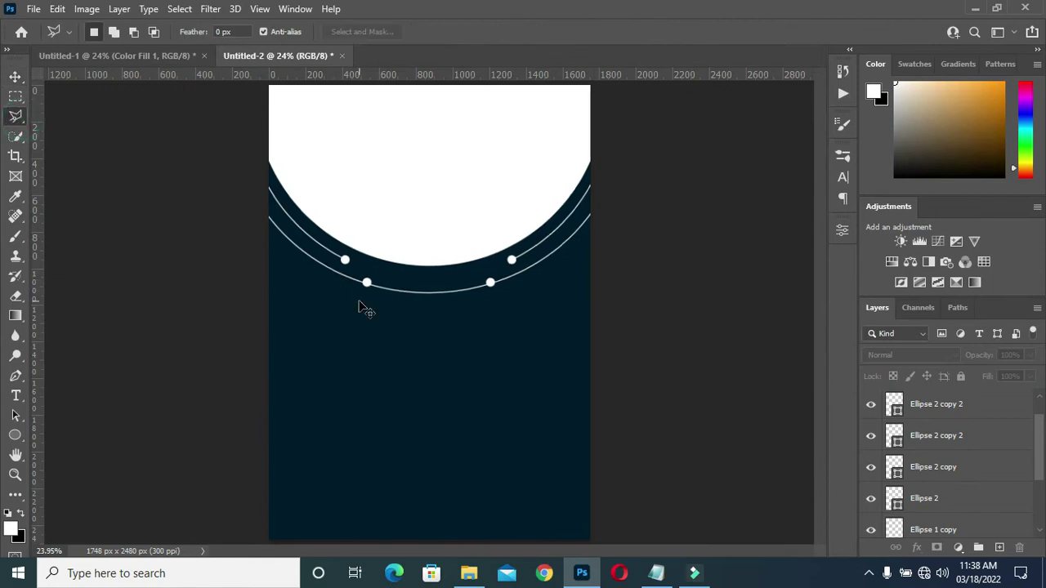
{"action": "key", "text": "ctrl+plus"}
{"action": "key", "text": "ctrl+plus"}
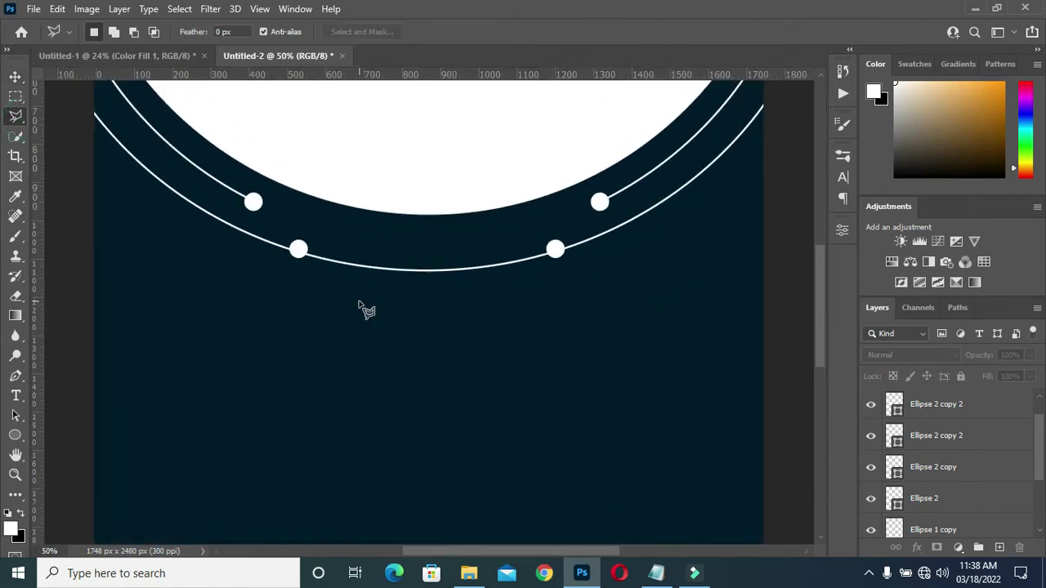
{"action": "left_click", "coordinate": [285, 285]}
{"action": "left_click", "coordinate": [311, 215]}
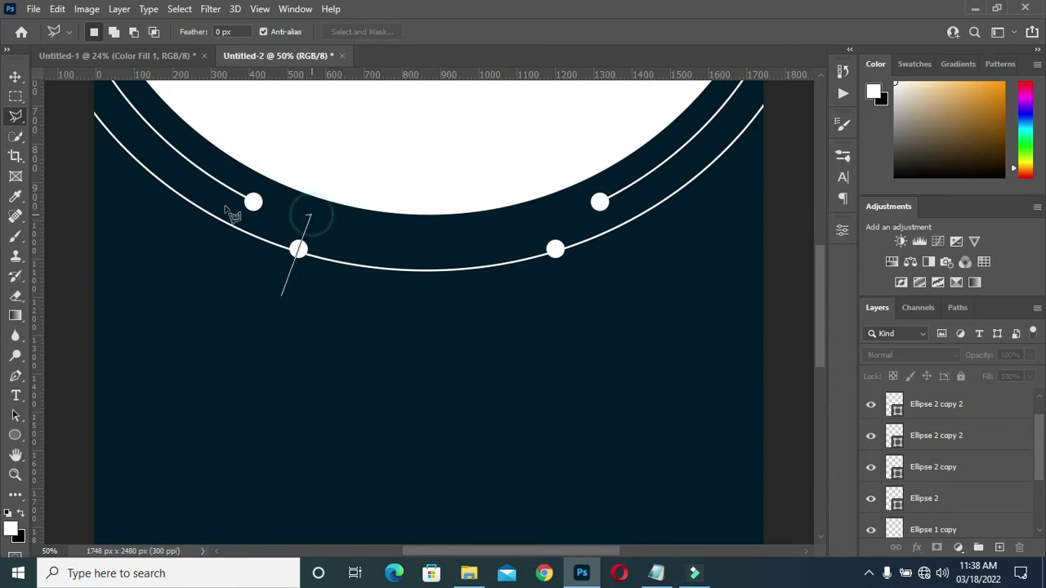
{"action": "left_click", "coordinate": [94, 87]}
{"action": "left_click", "coordinate": [74, 142]}
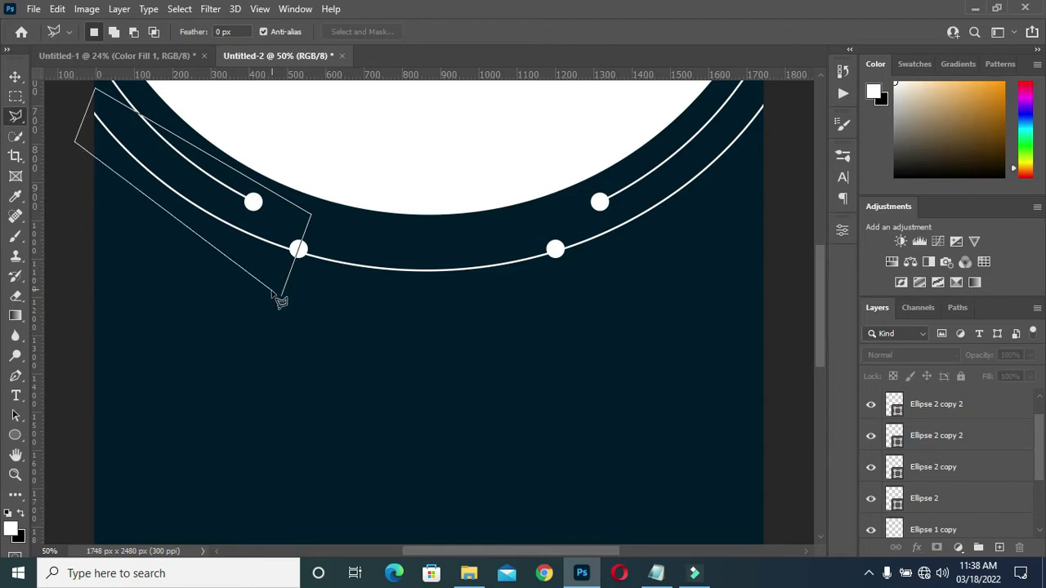
{"action": "left_click", "coordinate": [281, 298]}
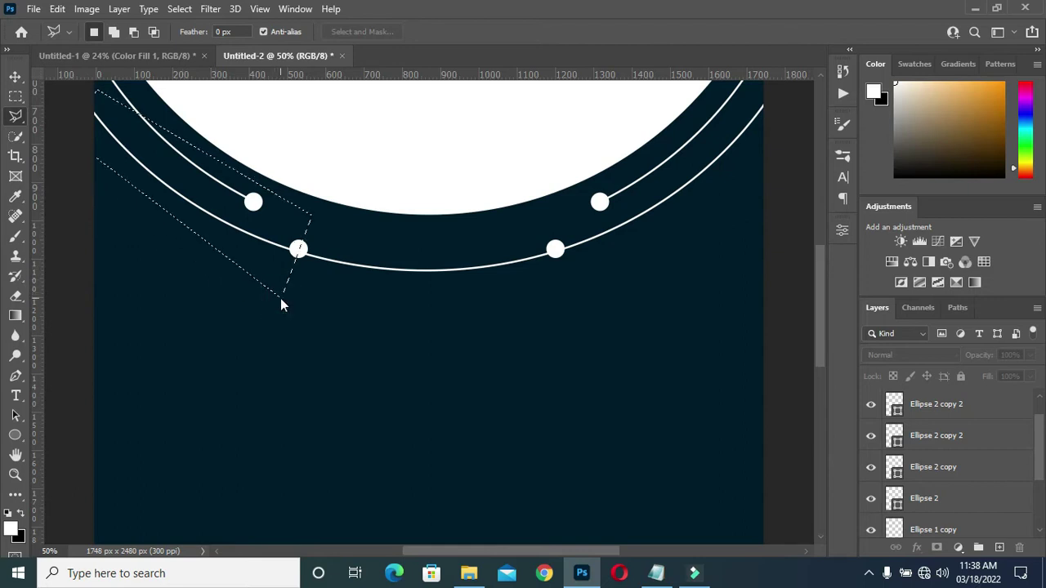
{"action": "left_click", "coordinate": [527, 263], "text": "ctrl"}
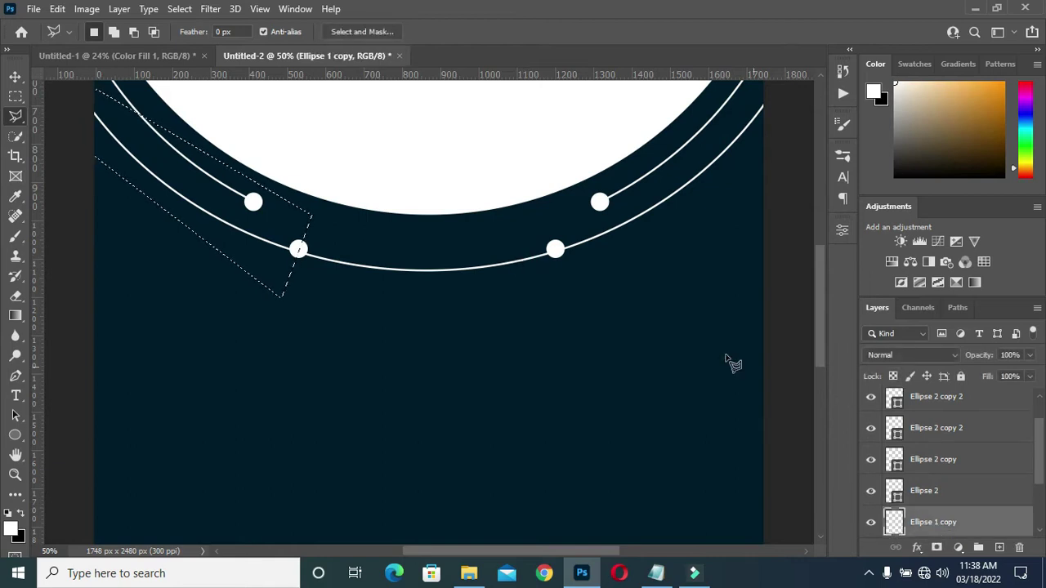
{"action": "key", "text": "Delete"}
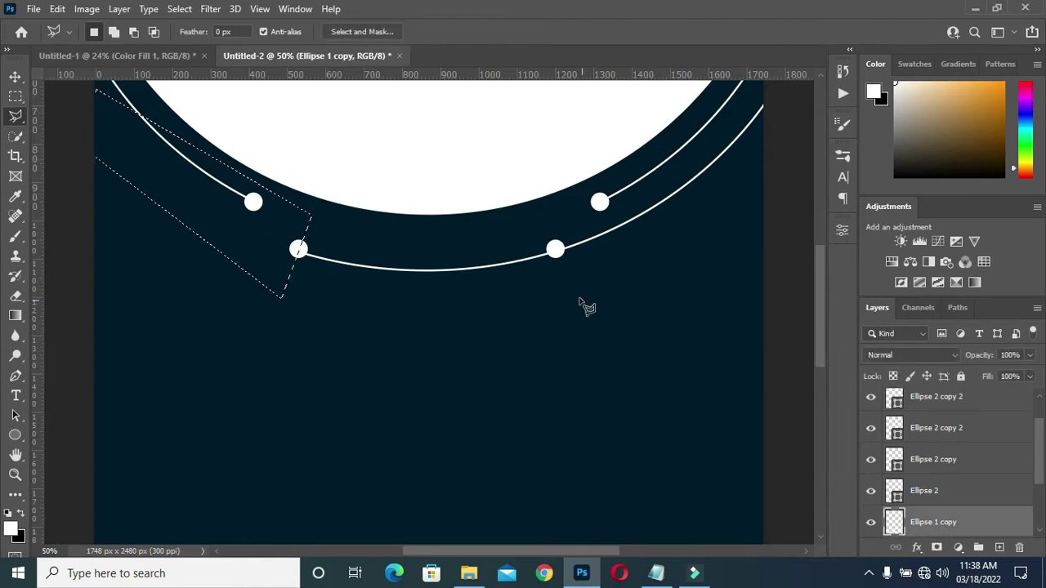
Step: Erase the outer ring's right stretch beyond the lower-right dot, then deselect
{"action": "left_click", "coordinate": [545, 235]}
{"action": "left_click", "coordinate": [567, 270]}
{"action": "left_click", "coordinate": [784, 204]}
{"action": "left_click", "coordinate": [722, 144]}
{"action": "left_click", "coordinate": [616, 136]}
{"action": "left_click", "coordinate": [433, 265]}
{"action": "left_click", "coordinate": [482, 331]}
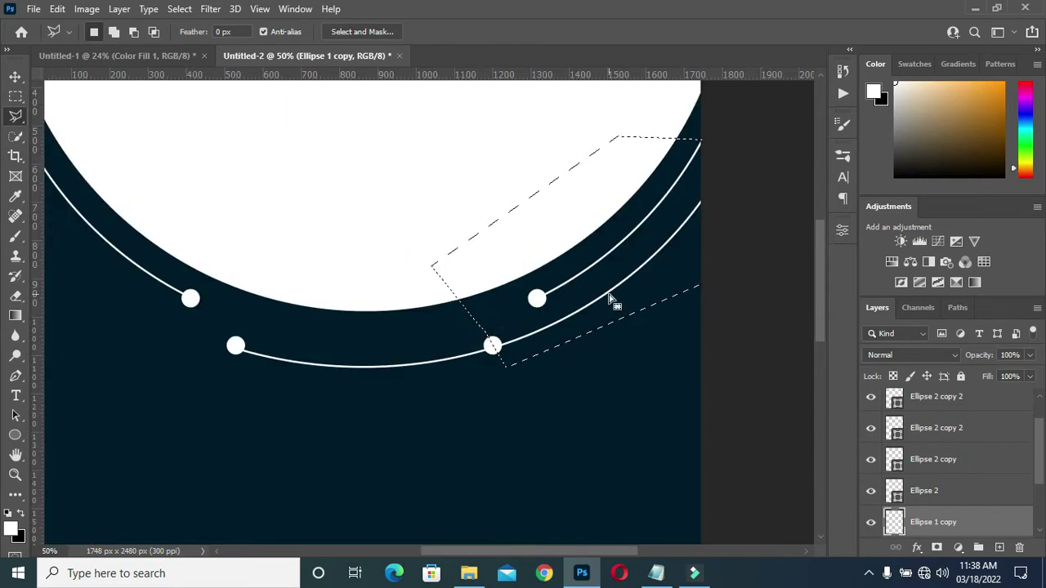
{"action": "key", "text": "Delete"}
{"action": "key", "text": "ctrl+d"}
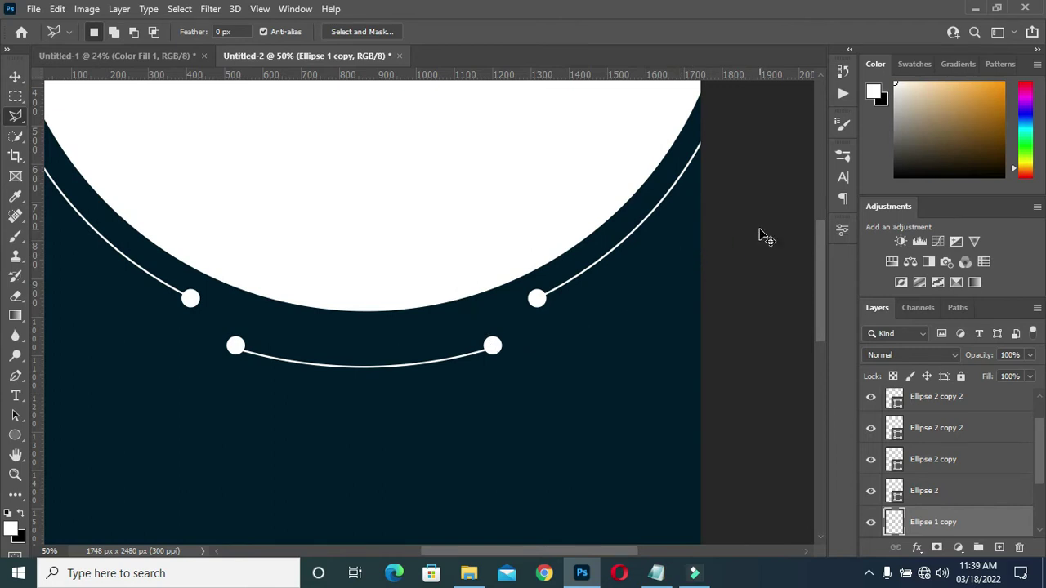
{"action": "key", "text": "ctrl+minus"}
{"action": "key", "text": "ctrl+minus"}
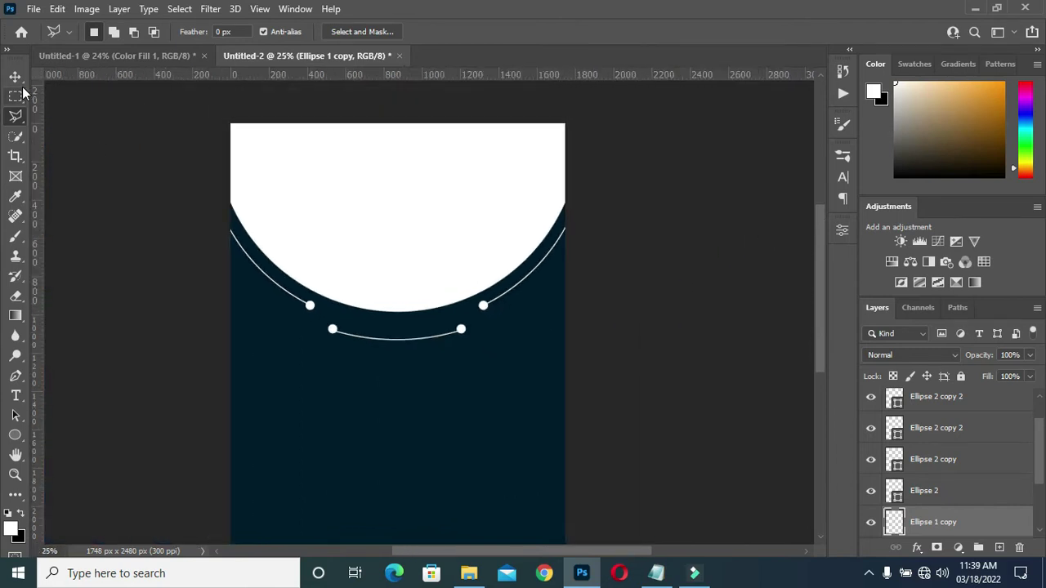
Step: Nudge the short arc and its two dots up toward the white circle
{"action": "key", "text": "v"}
{"action": "key", "text": "v"}
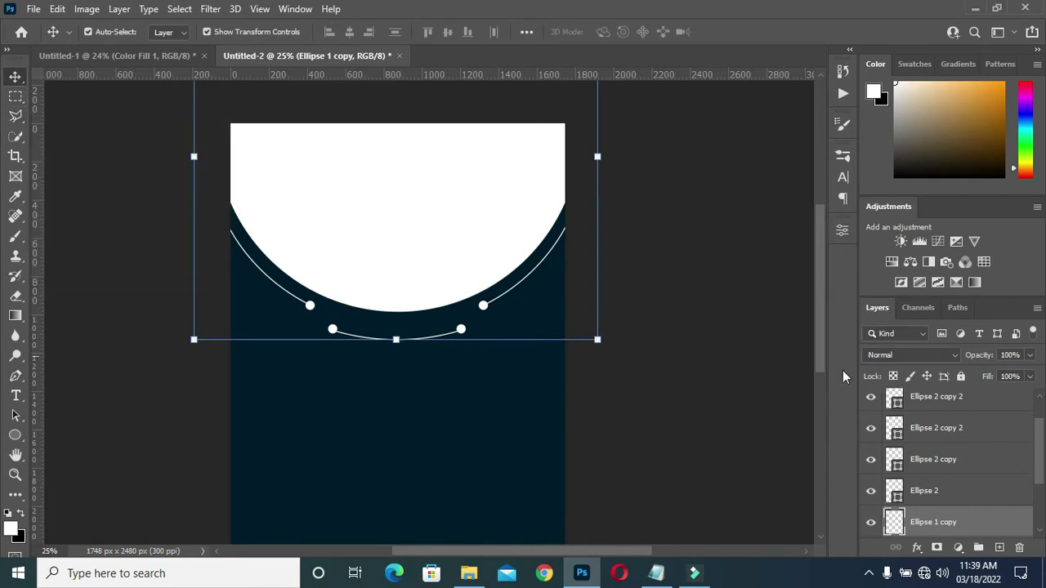
{"action": "scroll", "coordinate": [931, 442], "scroll_direction": "up", "scroll_amount": 1}
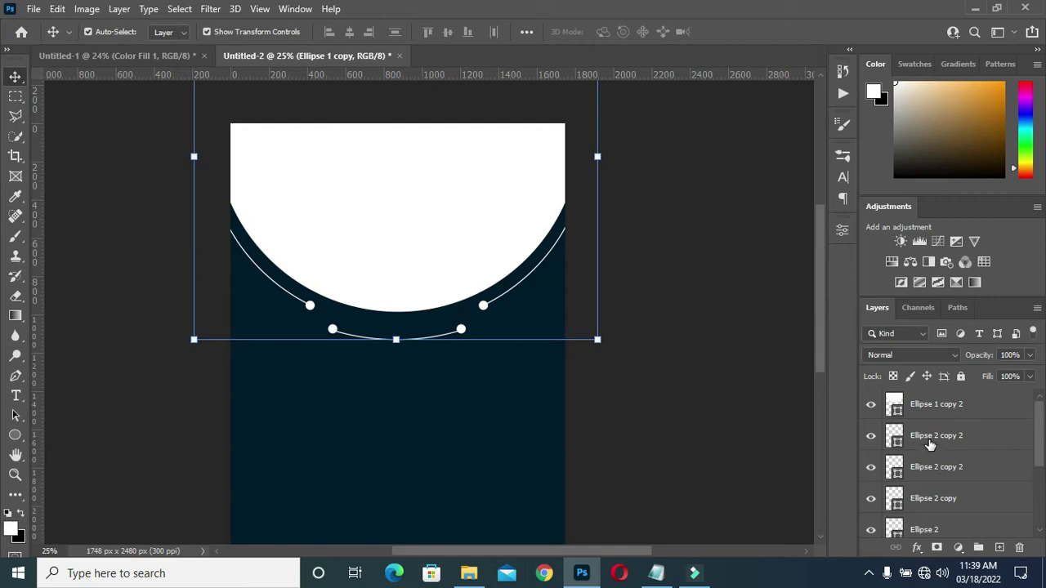
{"action": "left_click", "coordinate": [930, 442]}
{"action": "left_click", "coordinate": [934, 408], "text": "ctrl"}
{"action": "scroll", "coordinate": [942, 441], "scroll_direction": "down", "scroll_amount": 3}
{"action": "left_click", "coordinate": [941, 468], "text": "ctrl"}
{"action": "key", "text": "Up"}
{"action": "key", "text": "Up"}
{"action": "key", "text": "Up"}
{"action": "key", "text": "Up"}
{"action": "key", "text": "Up"}
{"action": "key", "text": "Up"}
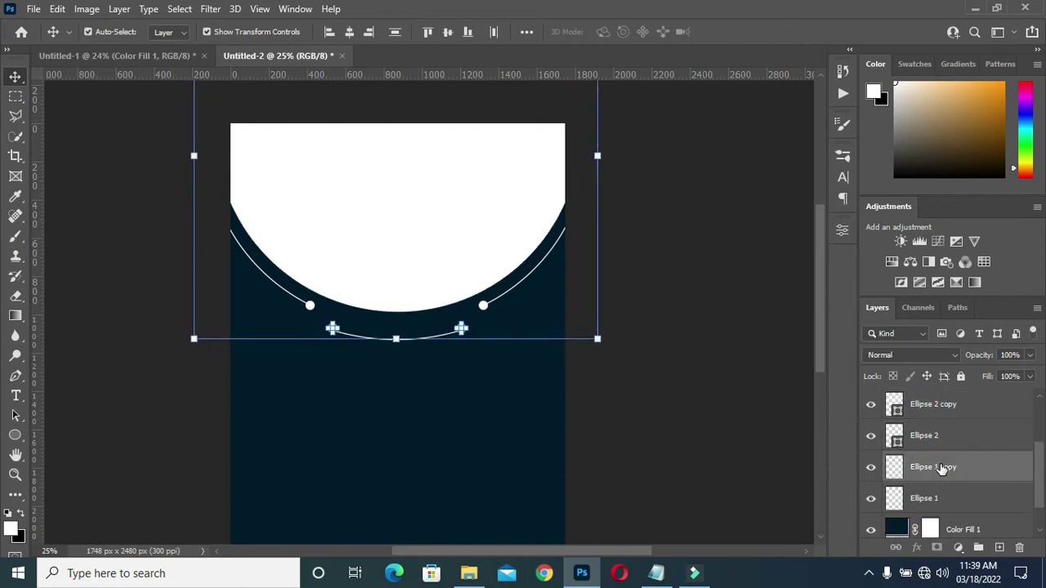
{"action": "scroll", "coordinate": [942, 469], "scroll_direction": "up", "scroll_amount": 2}
{"action": "key", "text": "Up"}
{"action": "key", "text": "Up"}
{"action": "key", "text": "Up"}
{"action": "key", "text": "Up"}
{"action": "key", "text": "Up"}
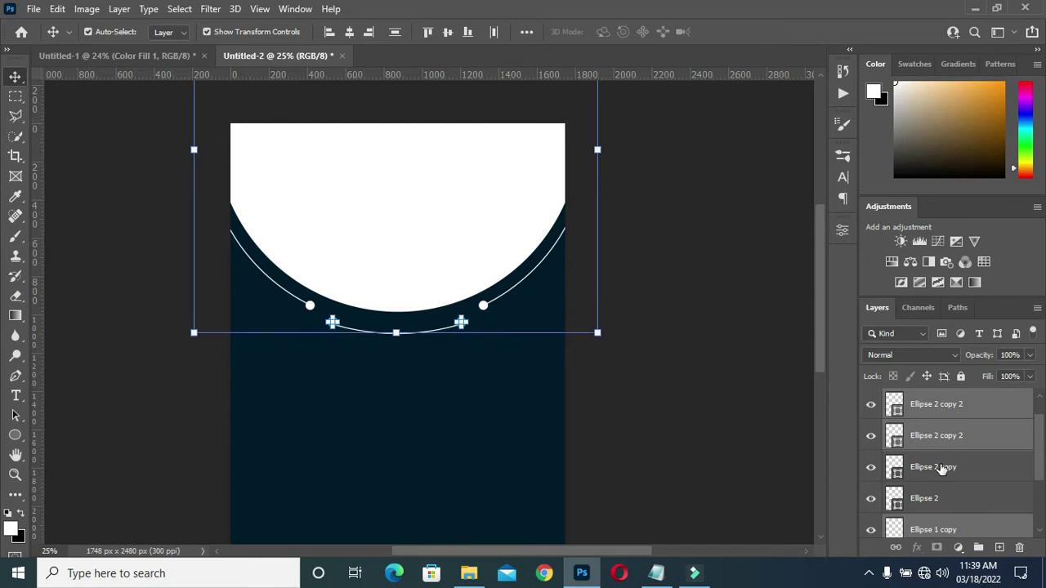
{"action": "key", "text": "Up"}
{"action": "key", "text": "Up"}
{"action": "key", "text": "Up"}
{"action": "key", "text": "Up"}
{"action": "key", "text": "Up"}
{"action": "key", "text": "Up"}
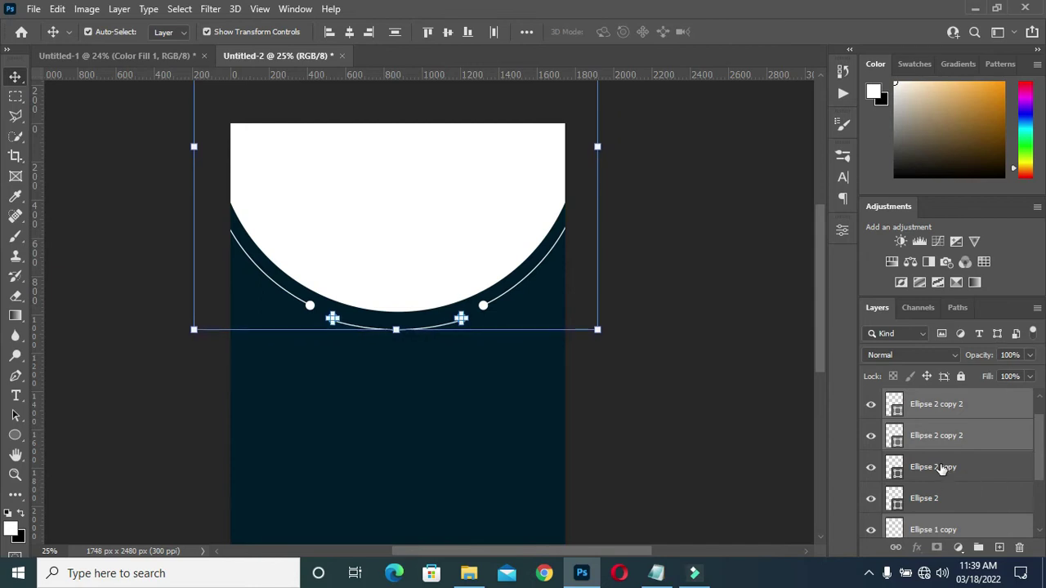
{"action": "key", "text": "Up"}
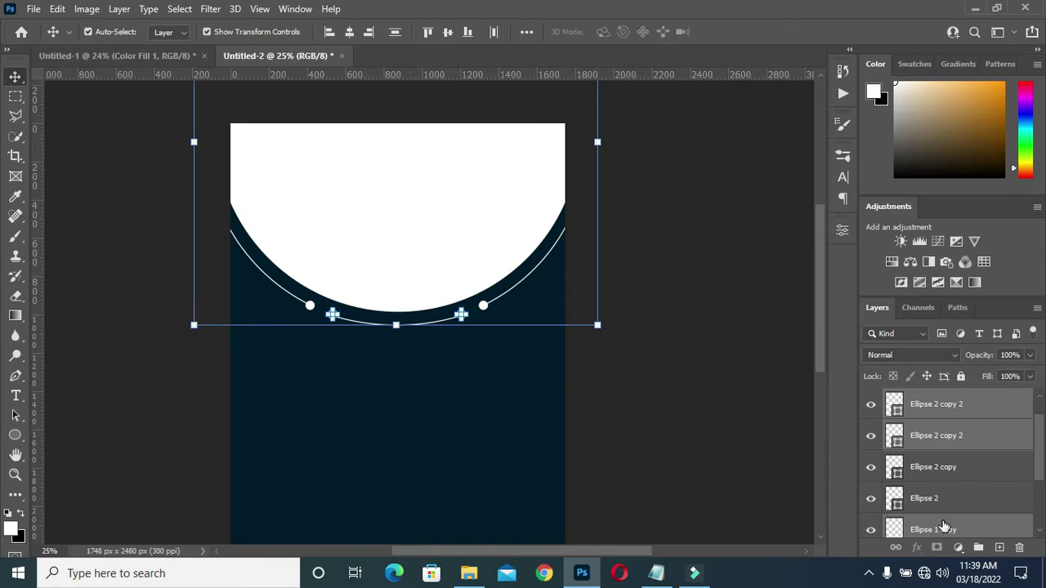
Step: Move Ellipse 1 copy above Ellipse 2 copy and group the first set of ring layers into Group 1
{"action": "left_click_drag", "start_coordinate": [943, 524], "coordinate": [940, 464]}
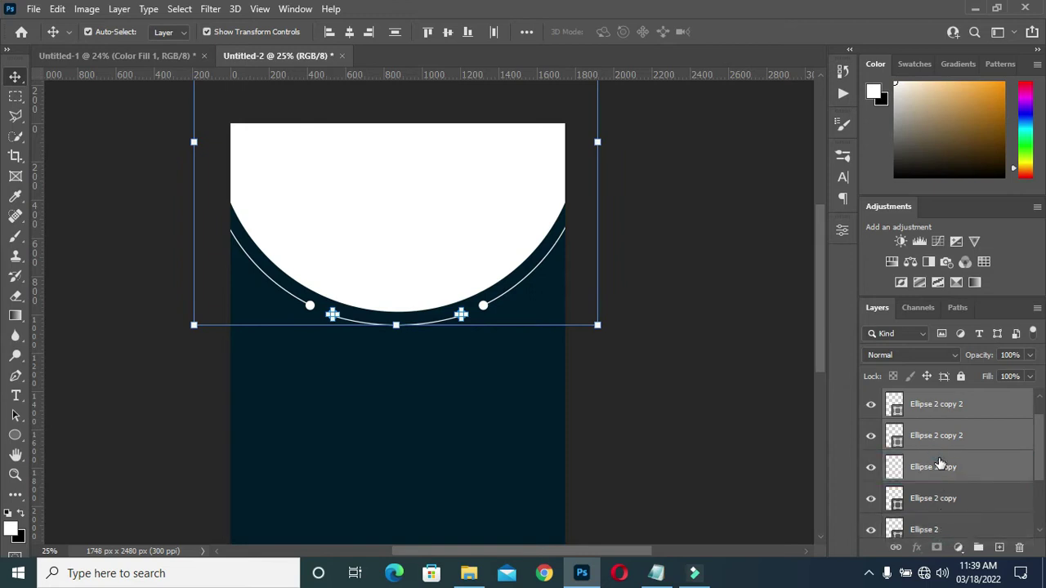
{"action": "scroll", "coordinate": [947, 466], "scroll_direction": "up", "scroll_amount": 1}
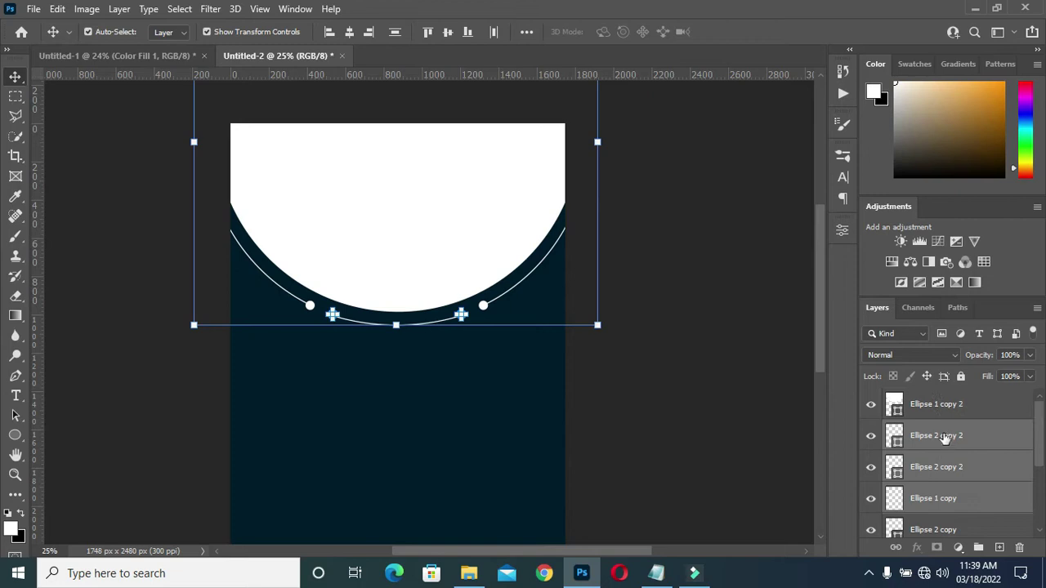
{"action": "left_click", "coordinate": [942, 407]}
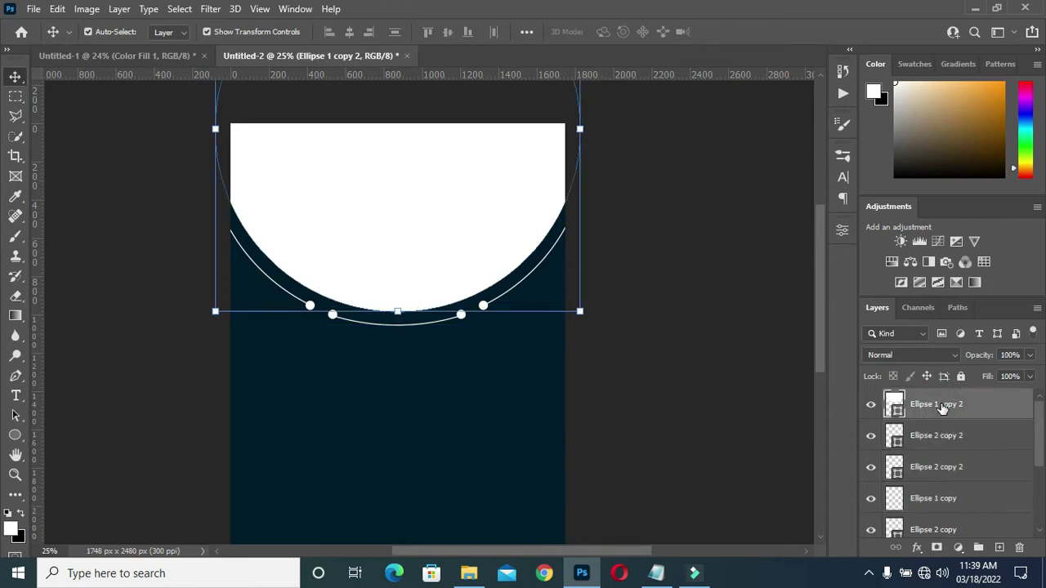
{"action": "scroll", "coordinate": [942, 407], "scroll_direction": "down", "scroll_amount": 4}
{"action": "scroll", "coordinate": [942, 409], "scroll_direction": "up", "scroll_amount": 2}
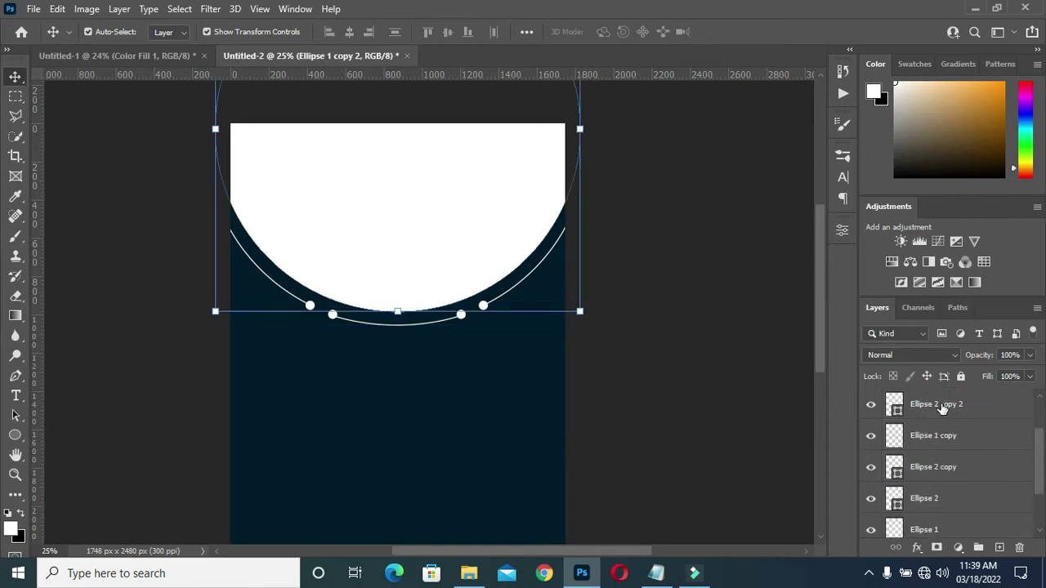
{"action": "left_click", "coordinate": [926, 529]}
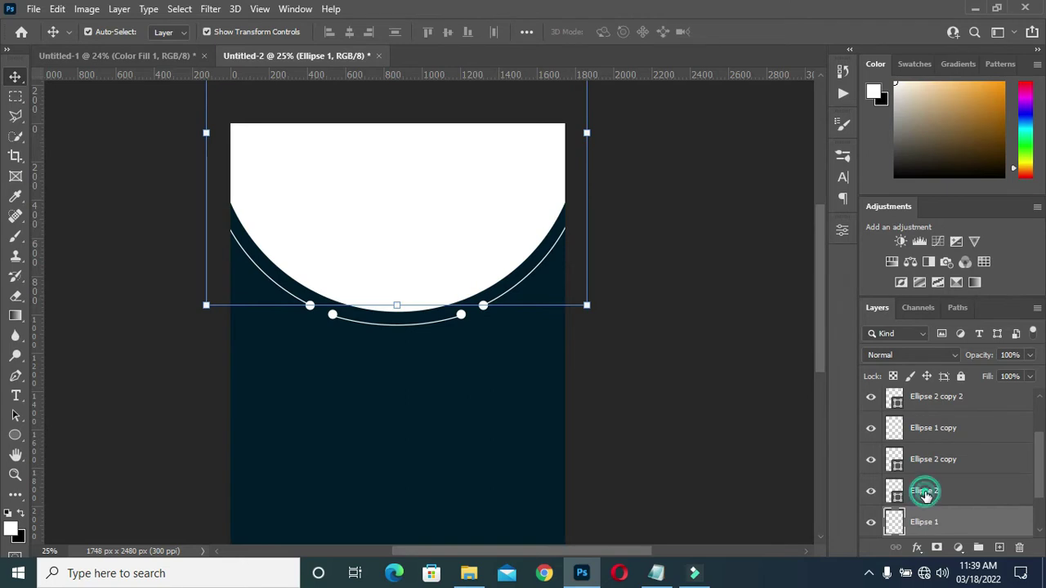
{"action": "left_click", "coordinate": [930, 492]}
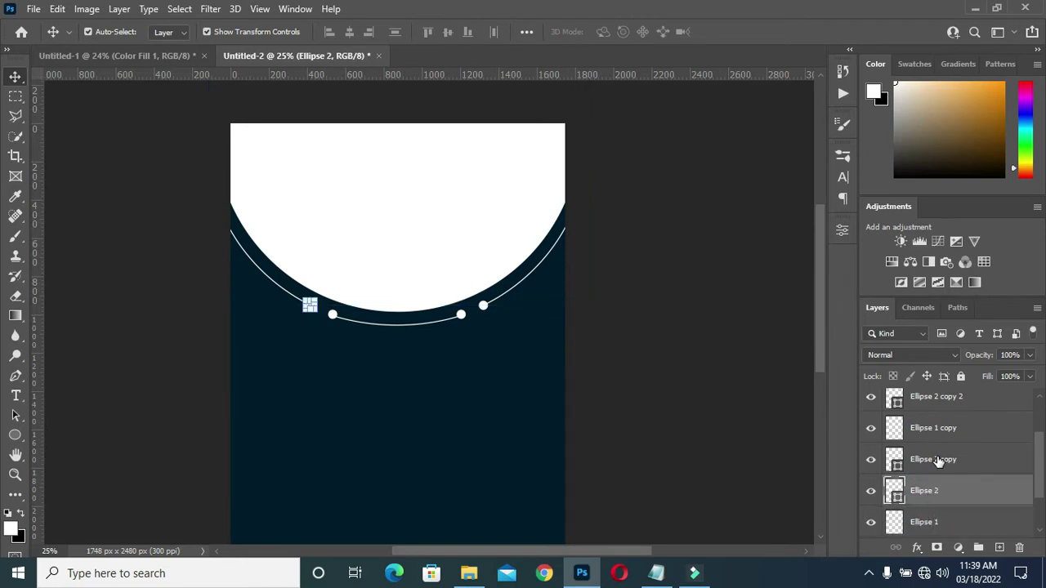
{"action": "left_click", "coordinate": [946, 461]}
{"action": "left_click", "coordinate": [940, 429]}
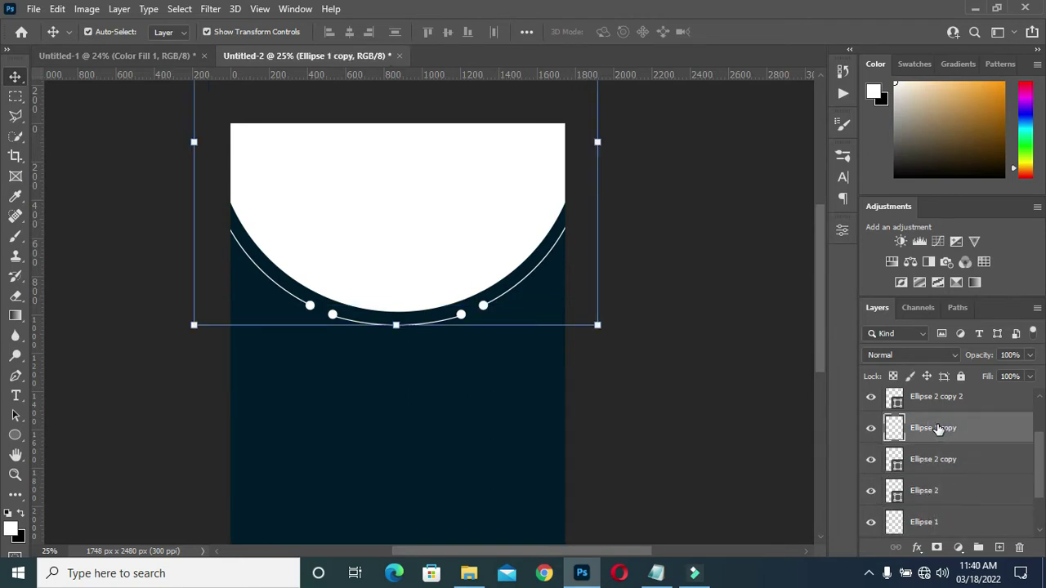
{"action": "scroll", "coordinate": [939, 431], "scroll_direction": "up", "scroll_amount": 1}
{"action": "left_click", "coordinate": [937, 398], "text": "shift"}
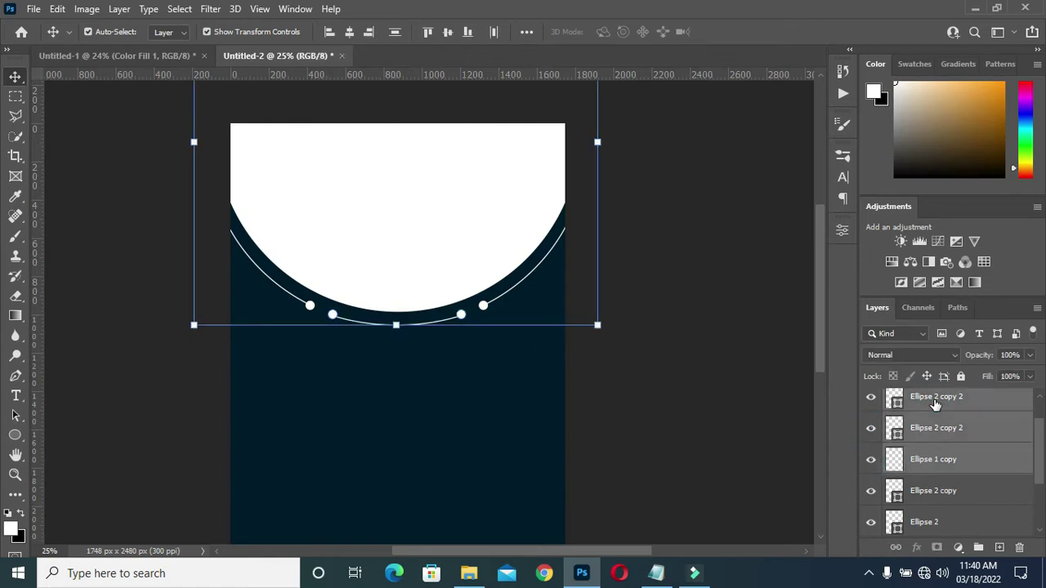
{"action": "key", "text": "ctrl+g"}
Step: Group Ellipse 2 copy, Ellipse 2 and Ellipse 1 into Group 2
{"action": "left_click", "coordinate": [870, 397]}
{"action": "left_click", "coordinate": [870, 398]}
{"action": "left_click", "coordinate": [915, 424]}
{"action": "left_click", "coordinate": [924, 487], "text": "shift"}
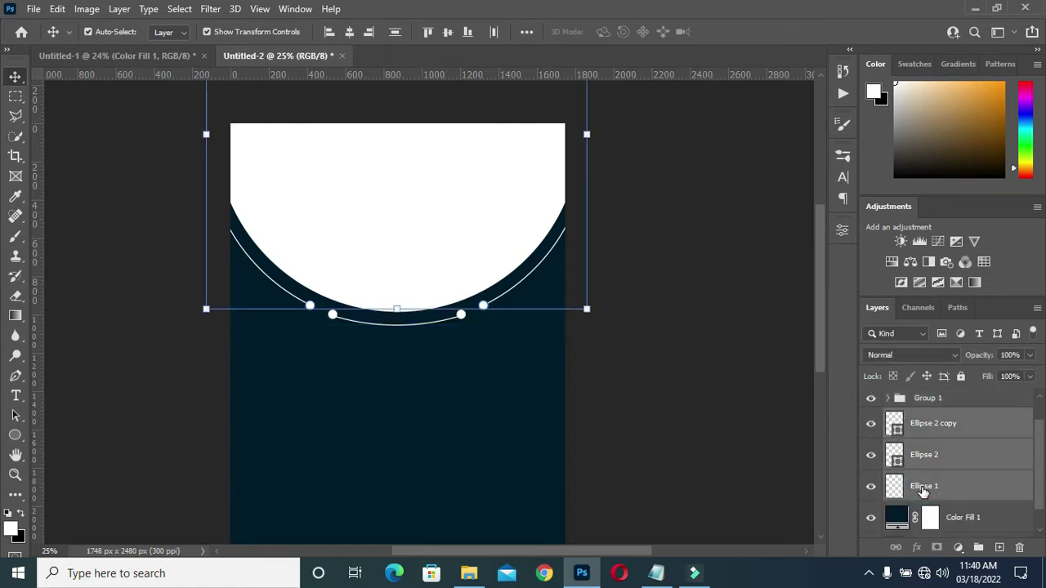
{"action": "key", "text": "ctrl+g"}
{"action": "left_click", "coordinate": [870, 449]}
{"action": "left_click", "coordinate": [870, 448]}
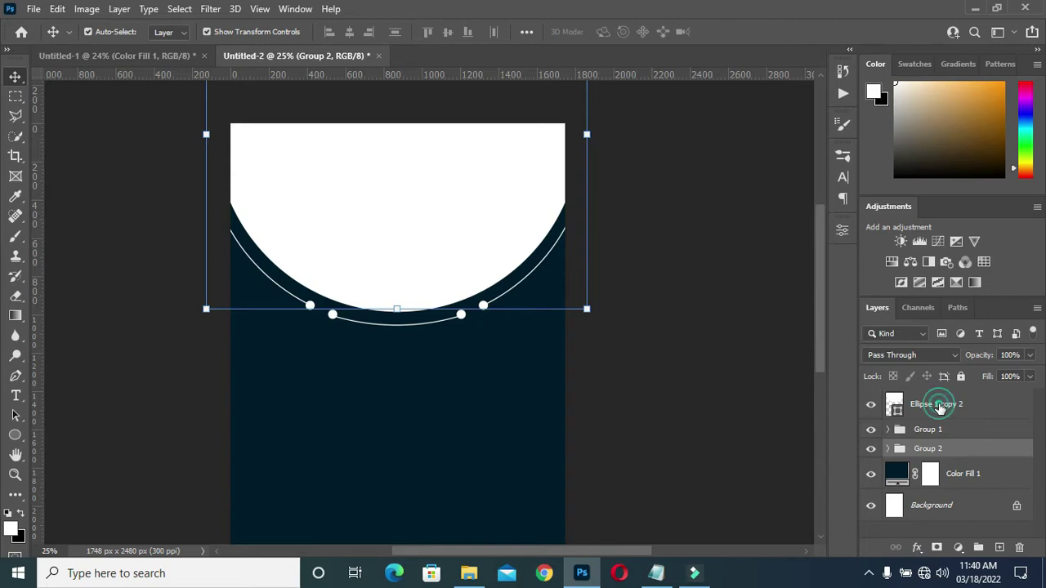
Step: Duplicate the Ellipse 1 copy 2 white circle layer
{"action": "left_click", "coordinate": [919, 405]}
{"action": "key", "text": "ctrl+j"}
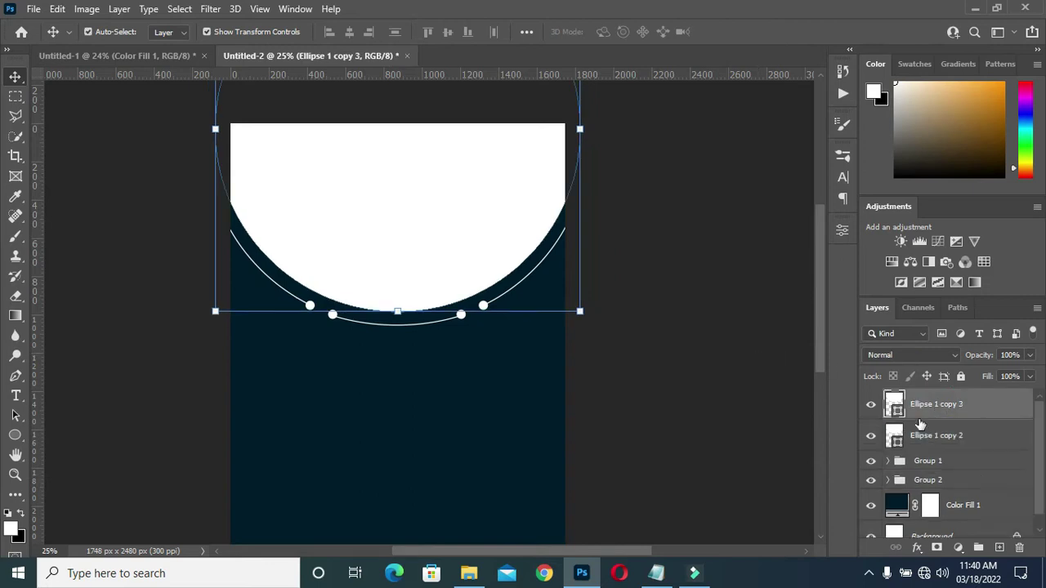
{"action": "left_click", "coordinate": [923, 437]}
Step: Nudge the Ellipse 1 copy 3 circle copy slightly upward
{"action": "key", "text": "Down"}
{"action": "key", "text": "Down"}
{"action": "key", "text": "Down"}
{"action": "key", "text": "Down"}
{"action": "key", "text": "Down"}
{"action": "key", "text": "Down"}
{"action": "key", "text": "Down"}
{"action": "key", "text": "Down"}
{"action": "key", "text": "Down"}
{"action": "key", "text": "Down"}
{"action": "key", "text": "Down"}
{"action": "key", "text": "Down"}
{"action": "key", "text": "Down"}
{"action": "key", "text": "Down"}
{"action": "key", "text": "Down"}
{"action": "key", "text": "Down"}
{"action": "key", "text": "Down"}
{"action": "key", "text": "Down"}
{"action": "key", "text": "Down"}
{"action": "key", "text": "Down"}
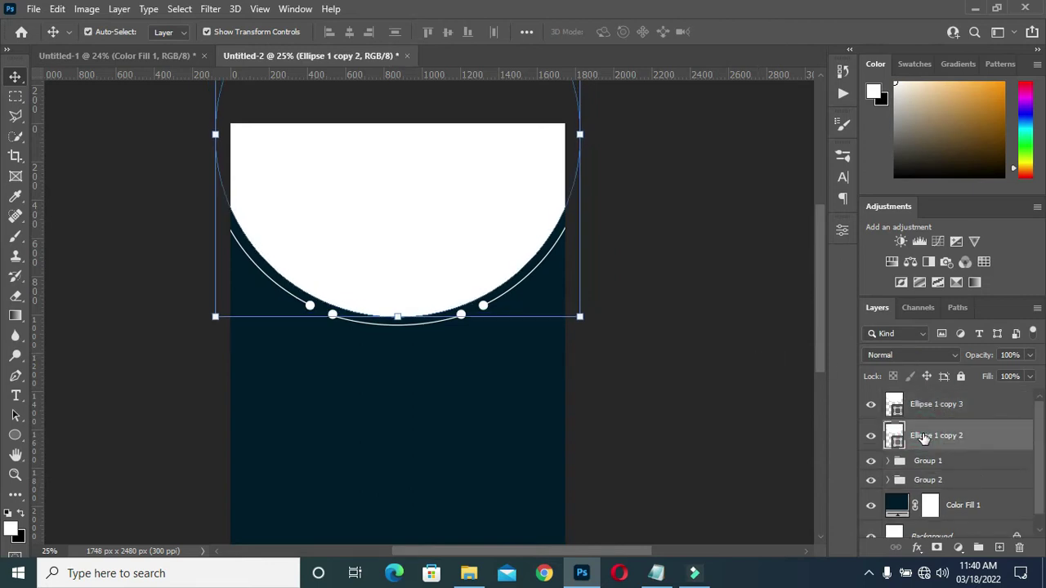
{"action": "key", "text": "Up"}
{"action": "key", "text": "Up"}
{"action": "key", "text": "Up"}
{"action": "key", "text": "Up"}
{"action": "key", "text": "Up"}
{"action": "key", "text": "Up"}
{"action": "key", "text": "Up"}
{"action": "key", "text": "Up"}
{"action": "key", "text": "Up"}
{"action": "key", "text": "Up"}
{"action": "key", "text": "Up"}
{"action": "key", "text": "Up"}
{"action": "key", "text": "Up"}
{"action": "key", "text": "Up"}
{"action": "key", "text": "Up"}
{"action": "key", "text": "Up"}
{"action": "key", "text": "Up"}
{"action": "key", "text": "Up"}
{"action": "key", "text": "Up"}
{"action": "key", "text": "Up"}
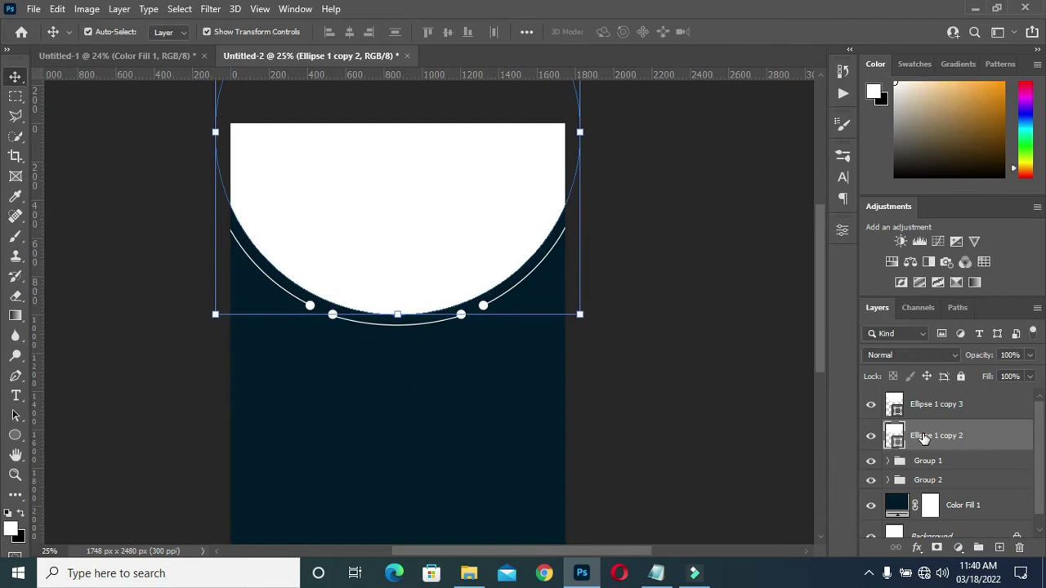
{"action": "left_click", "coordinate": [947, 403]}
{"action": "key", "text": "Up"}
{"action": "key", "text": "Up"}
{"action": "key", "text": "Up"}
{"action": "key", "text": "Up"}
{"action": "key", "text": "Up"}
{"action": "key", "text": "Up"}
{"action": "key", "text": "Up"}
{"action": "key", "text": "Up"}
{"action": "key", "text": "Up"}
{"action": "key", "text": "Up"}
{"action": "key", "text": "Up"}
{"action": "key", "text": "Up"}
{"action": "key", "text": "Up"}
{"action": "key", "text": "Up"}
{"action": "key", "text": "Up"}
{"action": "key", "text": "Up"}
{"action": "key", "text": "Up"}
{"action": "key", "text": "Up"}
{"action": "key", "text": "Up"}
{"action": "key", "text": "Up"}
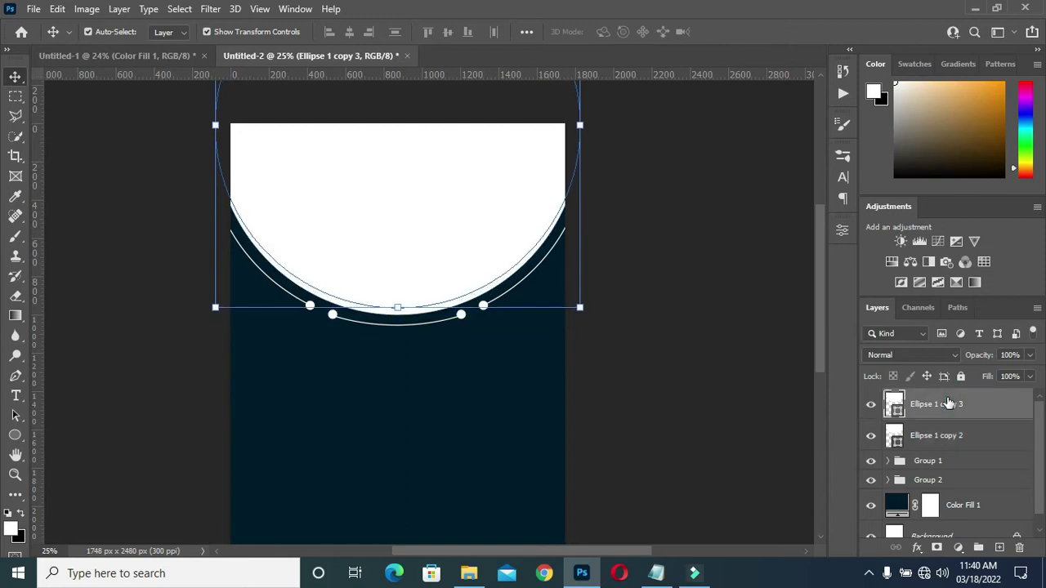
Step: Add a Multiply drop shadow: 90% opacity, 90°, distance 6, spread 8, size 38
{"action": "left_click", "coordinate": [917, 547]}
{"action": "left_click", "coordinate": [917, 548]}
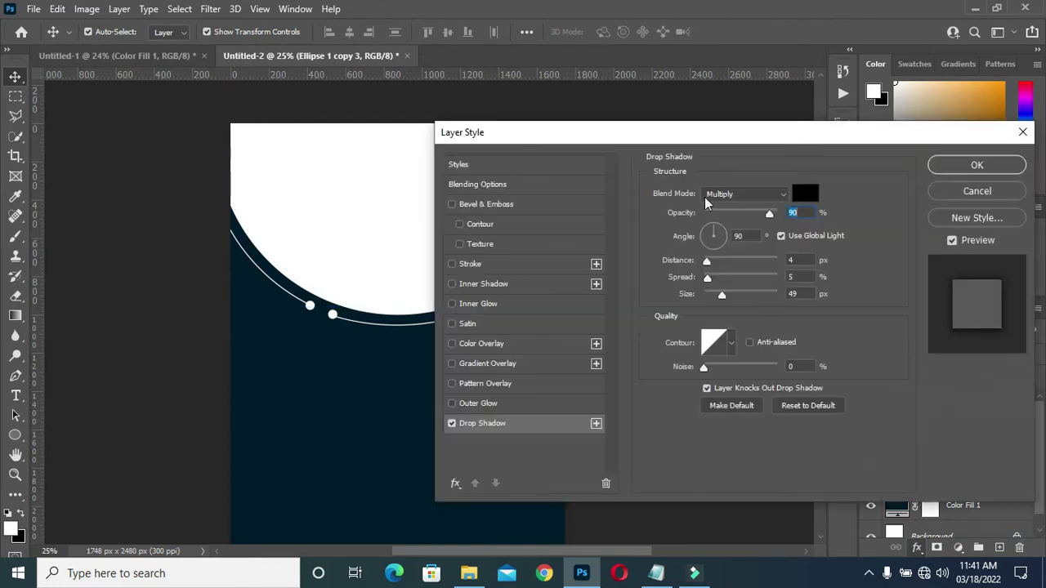
{"action": "left_click_drag", "start_coordinate": [700, 133], "coordinate": [844, 138]}
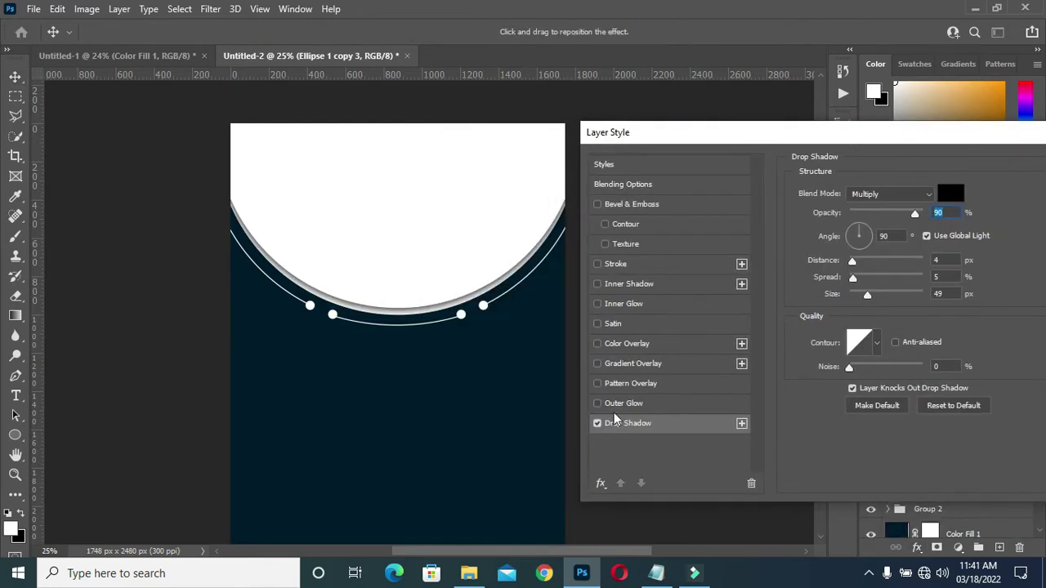
{"action": "mouse_move", "coordinate": [867, 295]}
{"action": "left_mouse_down"}
{"action": "mouse_move", "coordinate": [849, 276]}
{"action": "mouse_move", "coordinate": [862, 281]}
{"action": "mouse_move", "coordinate": [852, 261]}
{"action": "mouse_move", "coordinate": [865, 299]}
{"action": "left_mouse_up"}
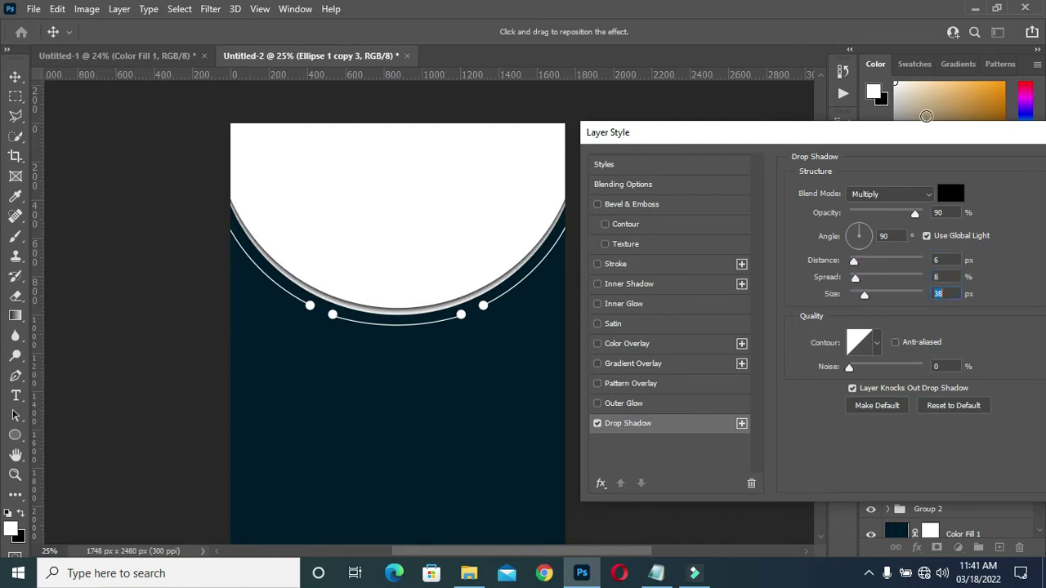
{"action": "left_click_drag", "start_coordinate": [951, 132], "coordinate": [786, 157]}
{"action": "left_click", "coordinate": [941, 191]}
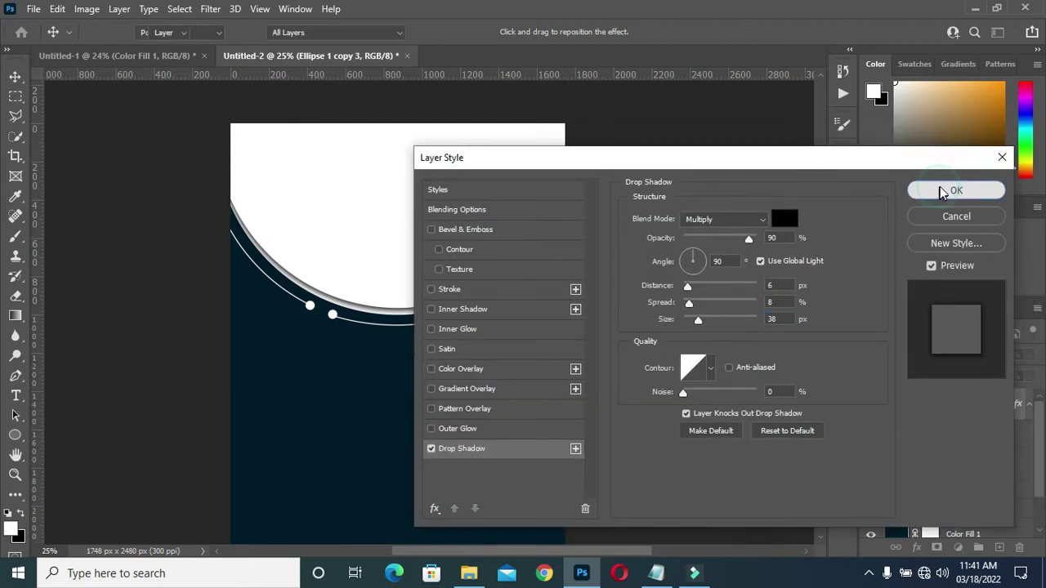
{"action": "left_click", "coordinate": [1030, 406]}
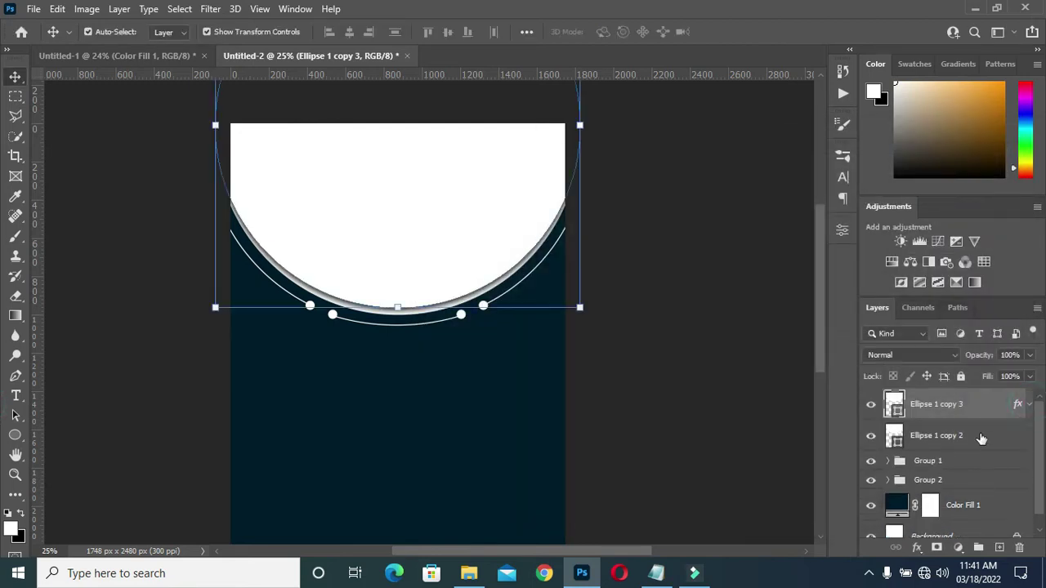
Step: Fill the Ellipse 1 copy 2 rim with golden orange #ffae00
{"action": "left_click", "coordinate": [975, 439]}
{"action": "double_click", "coordinate": [899, 442]}
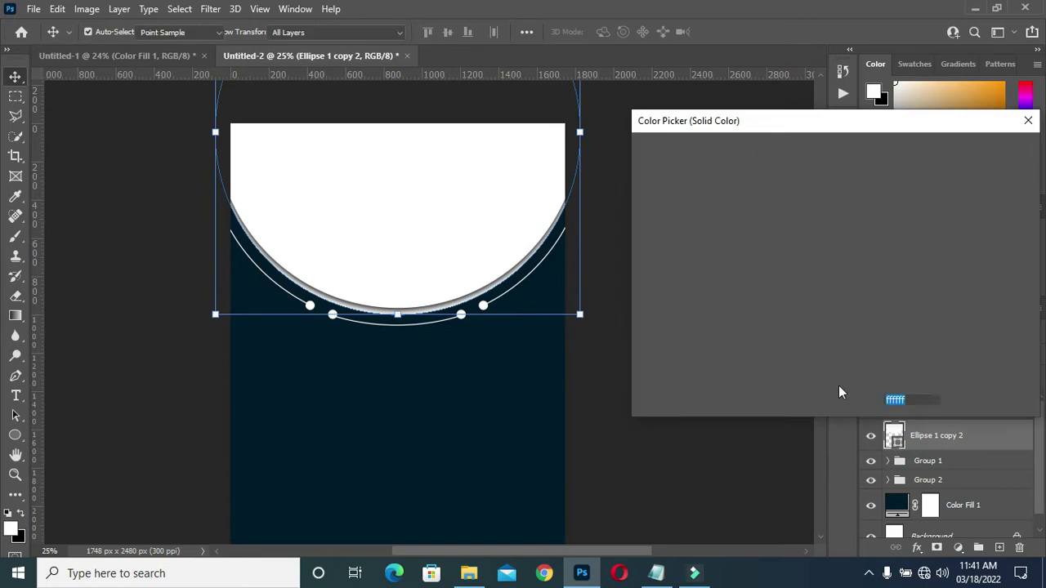
{"action": "left_click", "coordinate": [852, 327]}
{"action": "mouse_move", "coordinate": [825, 232]}
{"action": "left_mouse_down"}
{"action": "mouse_move", "coordinate": [829, 154]}
{"action": "mouse_move", "coordinate": [846, 166]}
{"action": "left_mouse_up"}
{"action": "left_click_drag", "start_coordinate": [844, 327], "coordinate": [841, 329]}
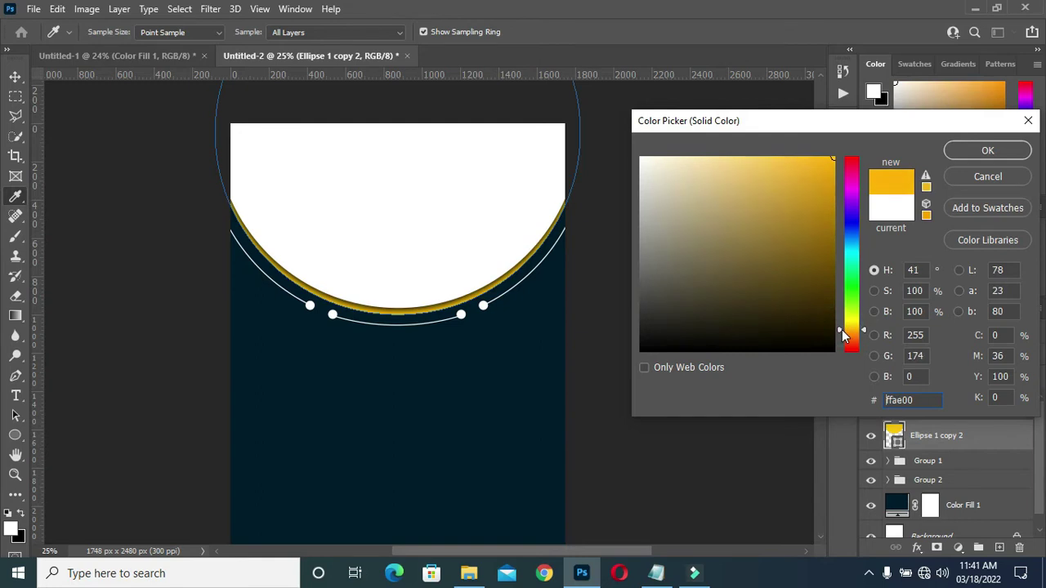
{"action": "left_click", "coordinate": [987, 150]}
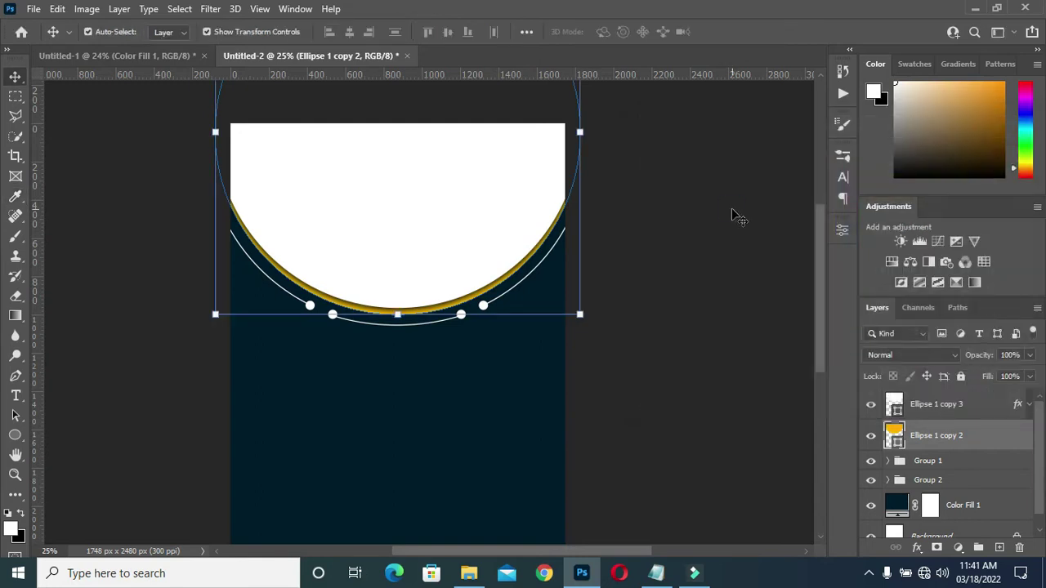
{"action": "left_click", "coordinate": [733, 215]}
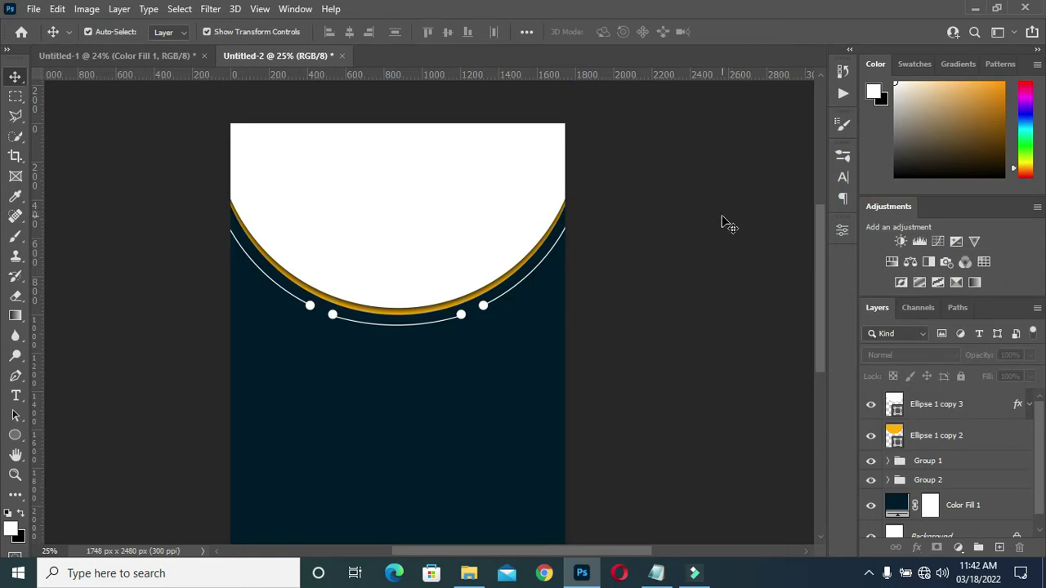
{"action": "left_click", "coordinate": [476, 201]}
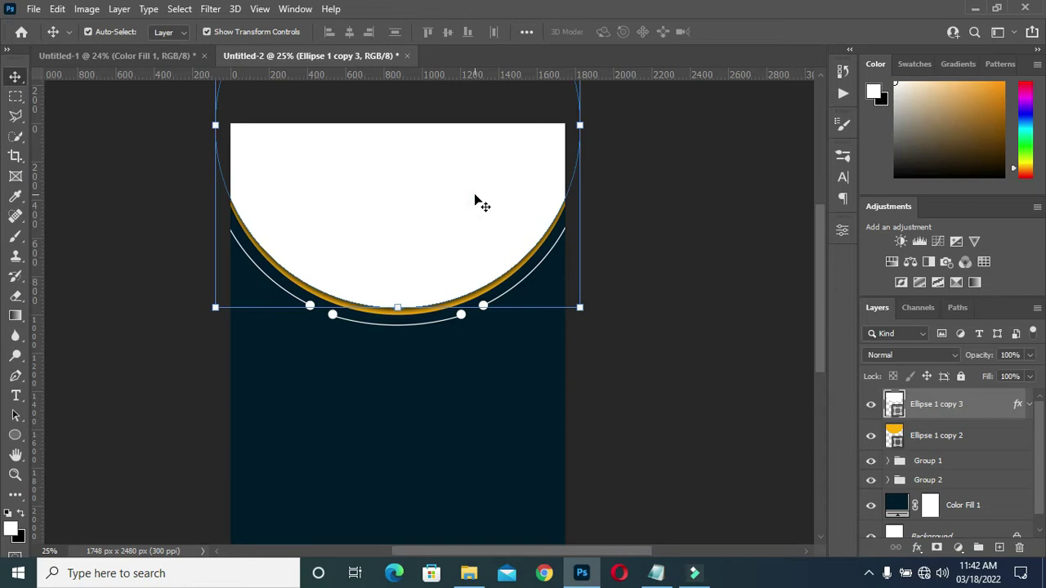
Step: Place the aerial housing render image over the semicircle and scale it to cover it
{"action": "left_click", "coordinate": [468, 572]}
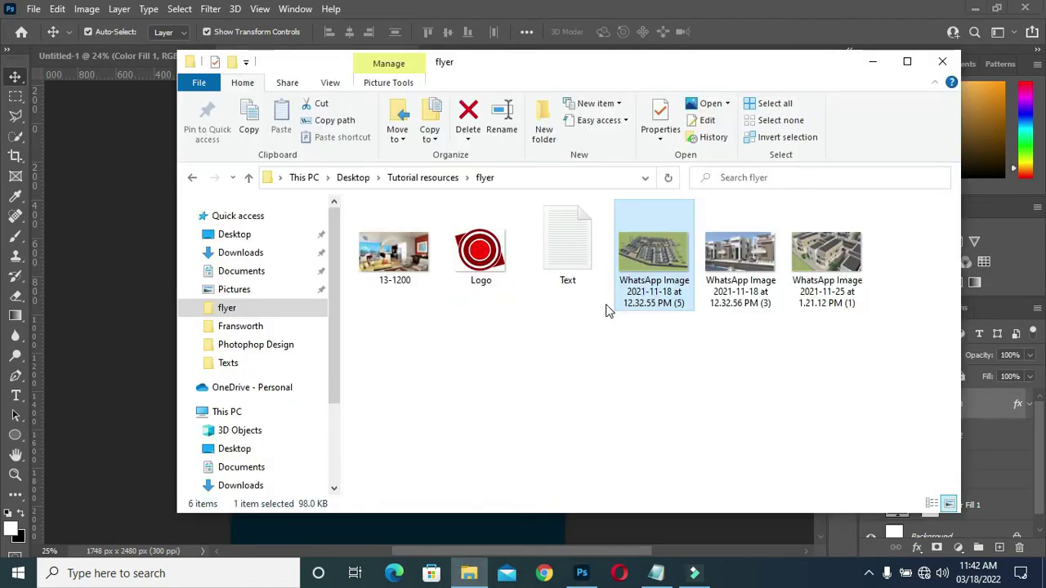
{"action": "left_click", "coordinate": [823, 252]}
{"action": "left_click_drag", "start_coordinate": [824, 253], "coordinate": [92, 397]}
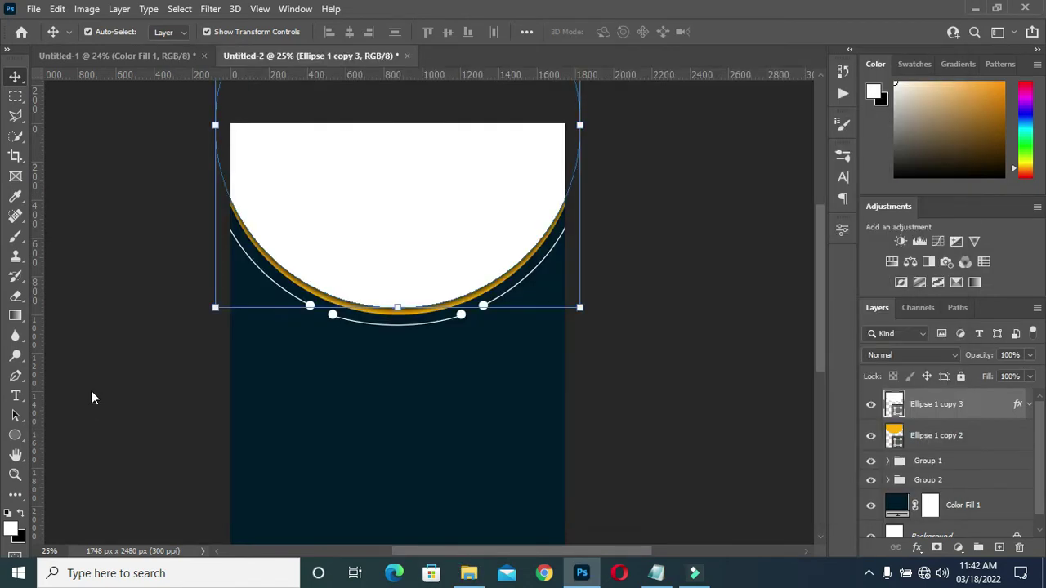
{"action": "left_click_drag", "start_coordinate": [392, 300], "coordinate": [395, 185]}
{"action": "left_click_drag", "start_coordinate": [397, 301], "coordinate": [397, 318]}
{"action": "key", "text": "Return"}
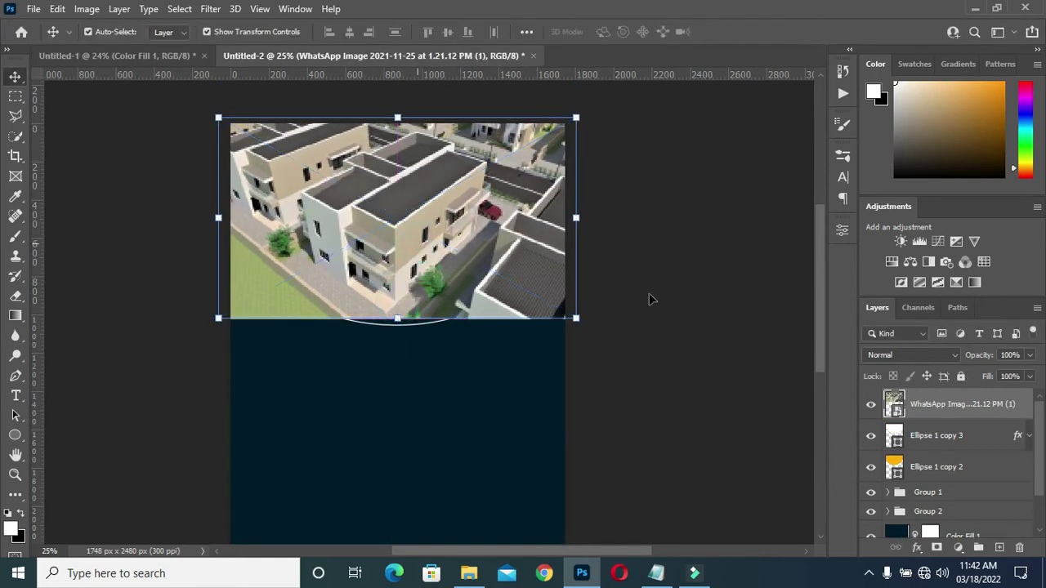
Step: Make the photo a clipping mask inside the white semicircle
{"action": "right_click", "coordinate": [941, 406]}
{"action": "left_click", "coordinate": [819, 357]}
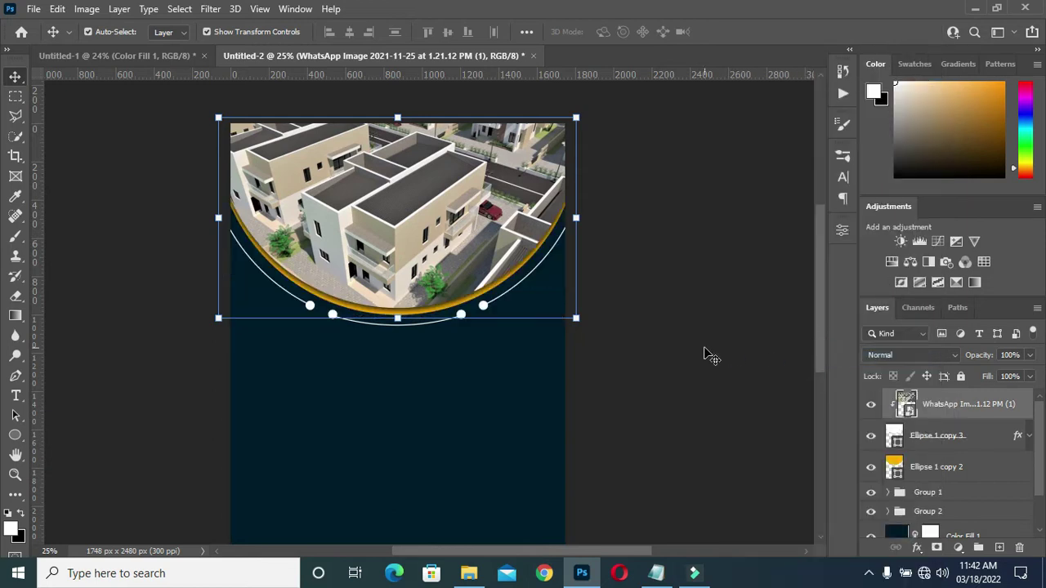
{"action": "left_click", "coordinate": [670, 348]}
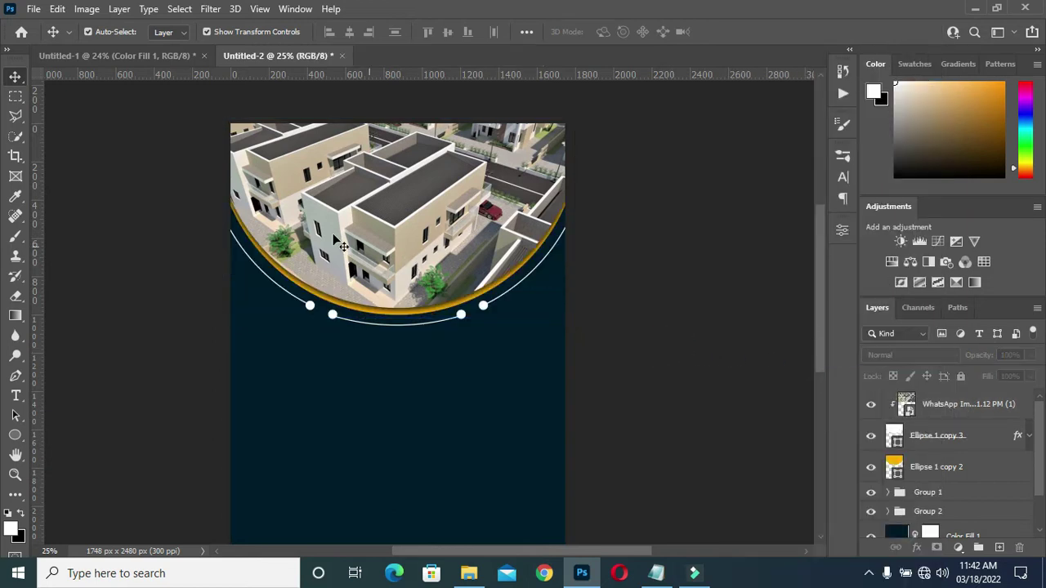
{"action": "scroll", "coordinate": [294, 200], "scroll_direction": "up", "scroll_amount": 1}
{"action": "key", "text": "ctrl+plus"}
{"action": "scroll", "coordinate": [292, 198], "scroll_direction": "up", "scroll_amount": 2}
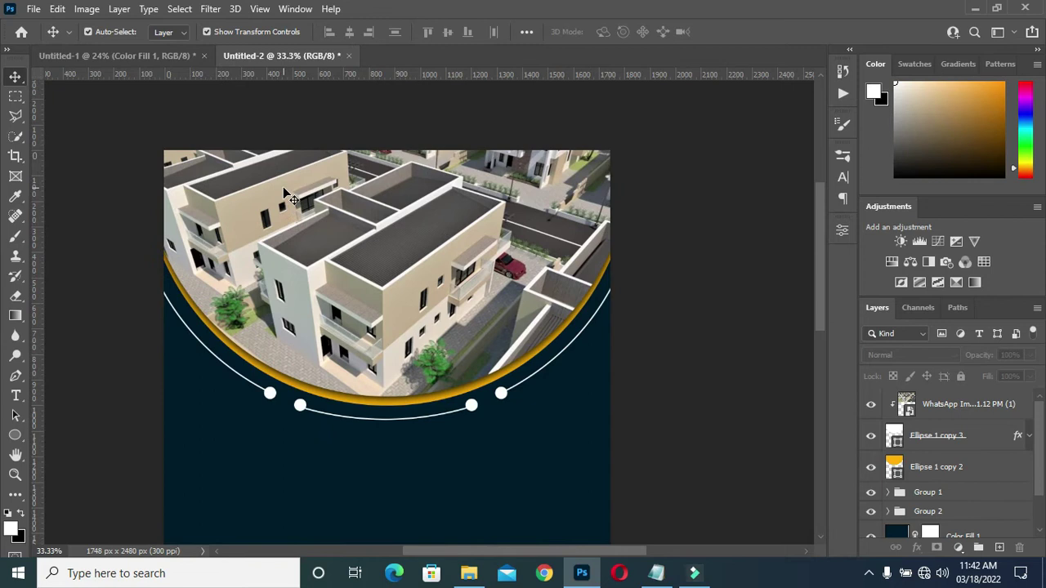
{"action": "scroll", "coordinate": [290, 196], "scroll_direction": "left", "scroll_amount": 5}
{"action": "scroll", "coordinate": [290, 196], "scroll_direction": "right", "scroll_amount": 3}
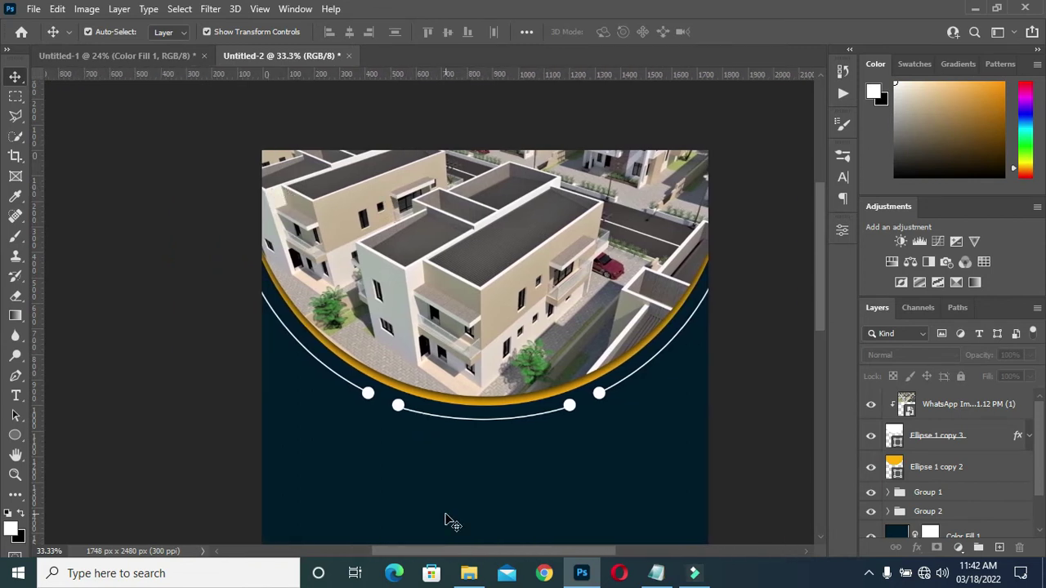
Step: Draw a circle with the Ellipse Tool at the photo's top-right corner
{"action": "left_click_drag", "start_coordinate": [15, 433], "coordinate": [61, 434]}
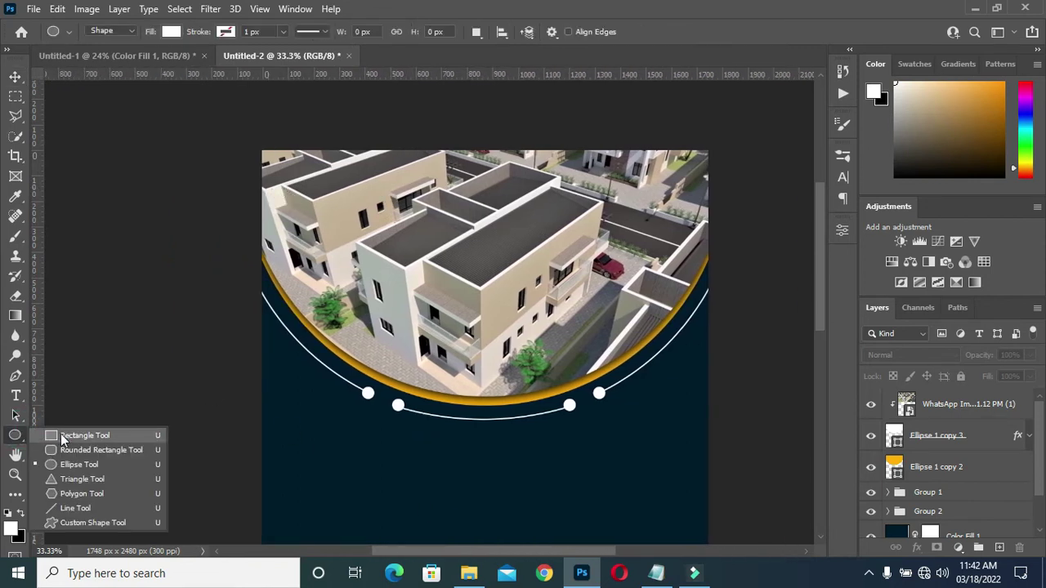
{"action": "left_click", "coordinate": [71, 463]}
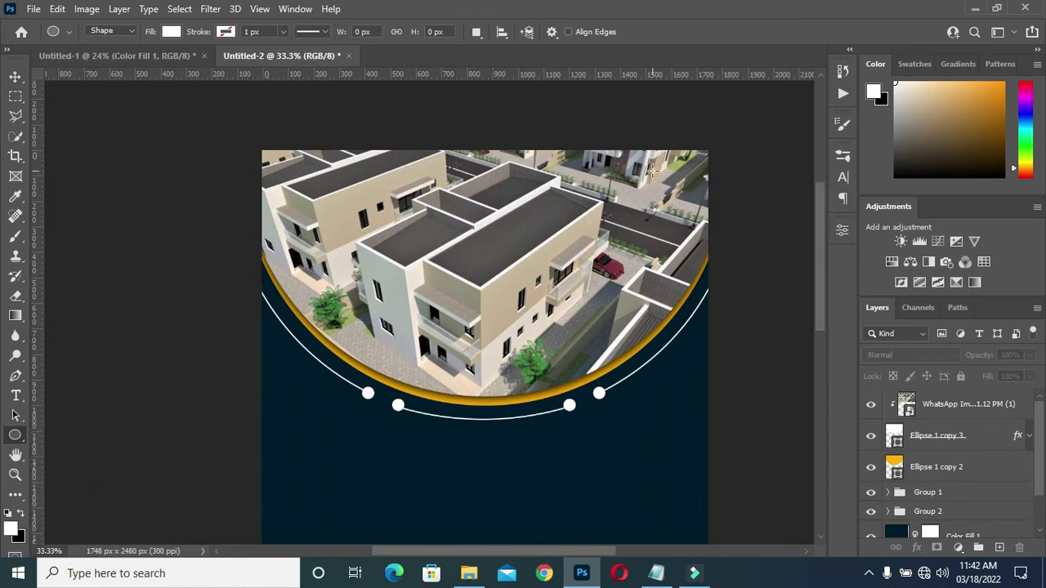
{"action": "left_click_drag", "start_coordinate": [639, 116], "coordinate": [772, 249]}
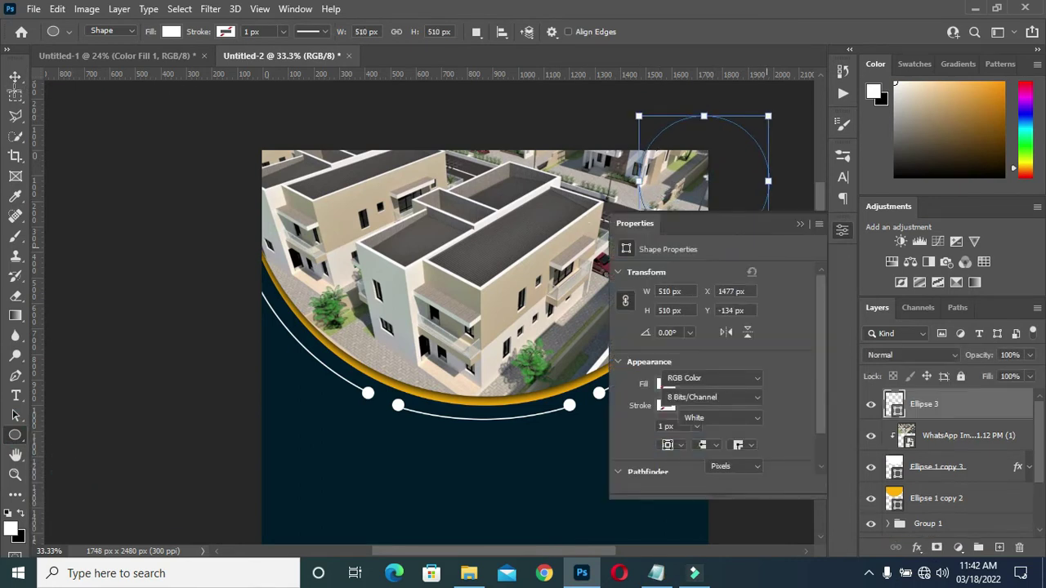
{"action": "left_click", "coordinate": [15, 78]}
{"action": "left_click_drag", "start_coordinate": [661, 161], "coordinate": [634, 181]}
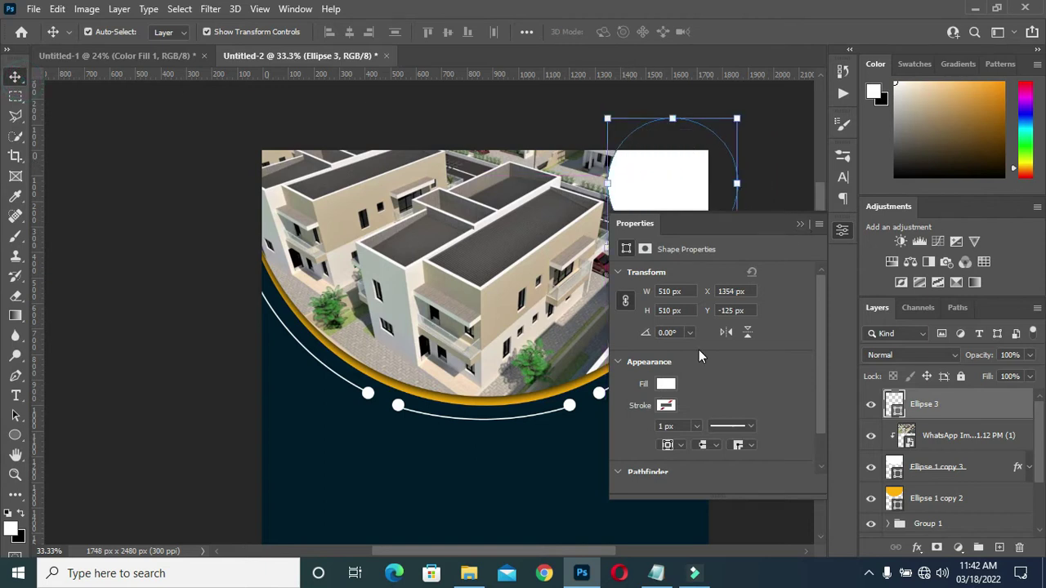
Step: Fill Ellipse 3 with the navy swatch and position it over the top-right corner
{"action": "left_click", "coordinate": [666, 385]}
{"action": "left_click", "coordinate": [506, 469]}
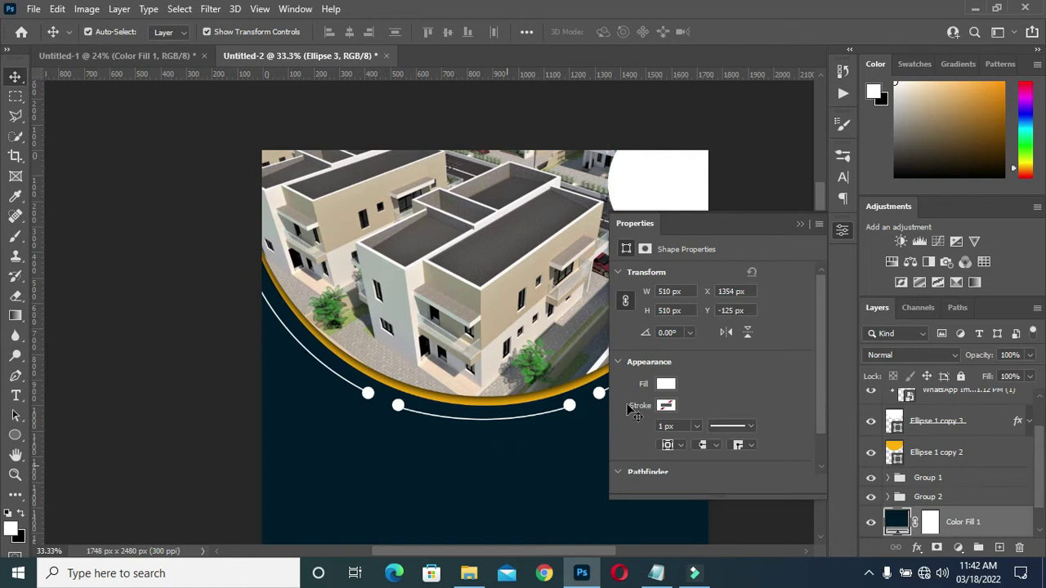
{"action": "left_click", "coordinate": [688, 193]}
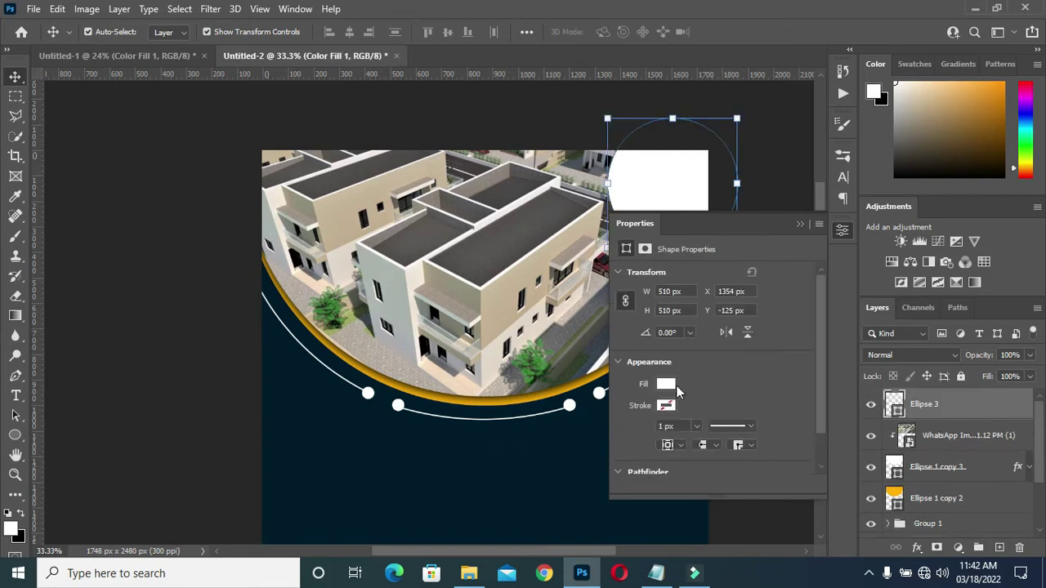
{"action": "left_click", "coordinate": [668, 385]}
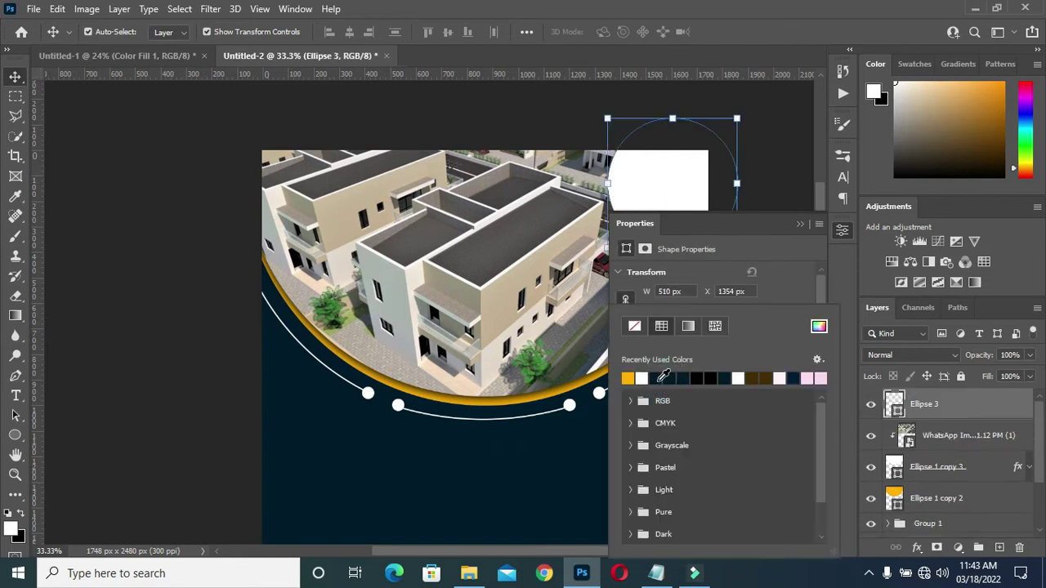
{"action": "left_click", "coordinate": [664, 378]}
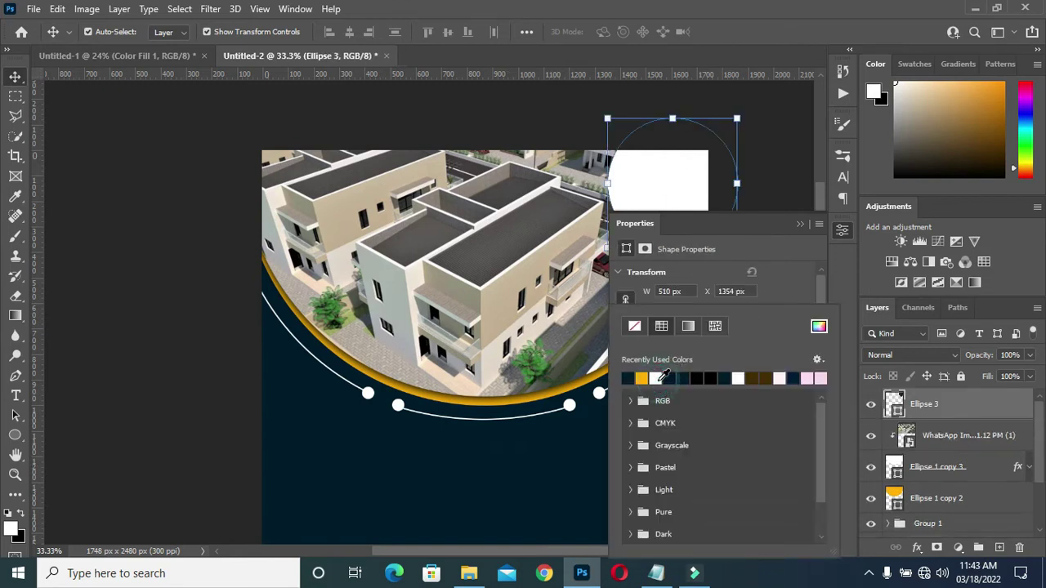
{"action": "left_click", "coordinate": [802, 226]}
{"action": "left_click", "coordinate": [802, 226]}
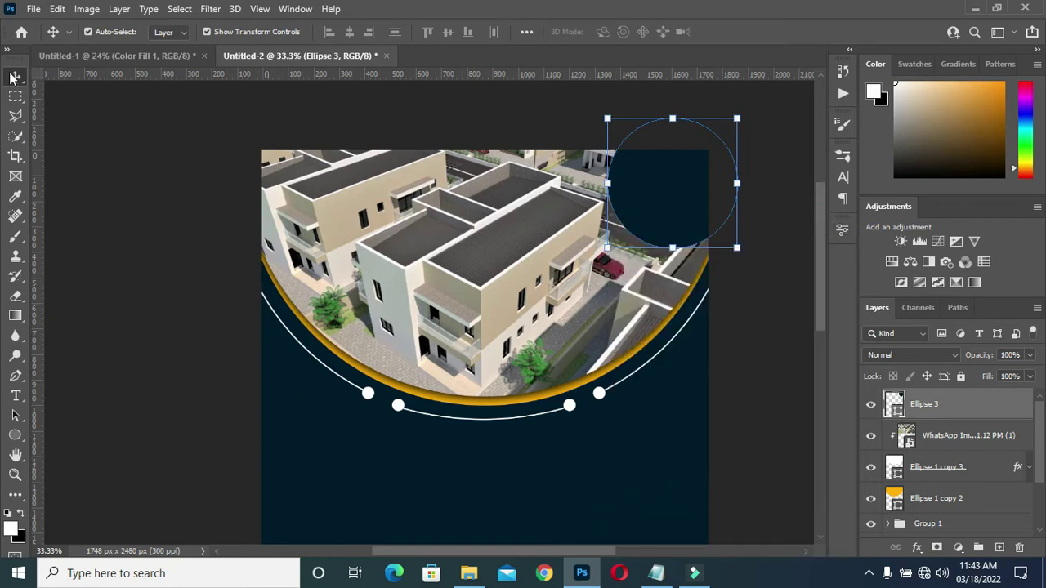
{"action": "left_click_drag", "start_coordinate": [665, 215], "coordinate": [673, 193]}
{"action": "left_click", "coordinate": [755, 265]}
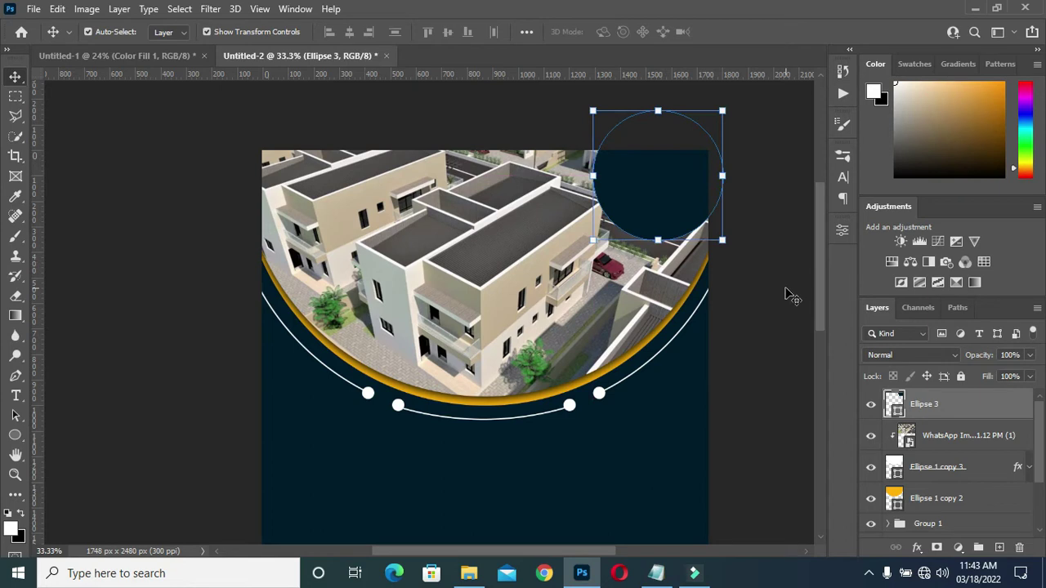
{"action": "left_click", "coordinate": [768, 294]}
{"action": "left_click", "coordinate": [651, 234]}
Step: Give the navy circle a drop shadow with size reduced to 16 px
{"action": "left_click", "coordinate": [916, 548]}
{"action": "left_click", "coordinate": [932, 543]}
{"action": "left_click_drag", "start_coordinate": [678, 164], "coordinate": [1011, 203]}
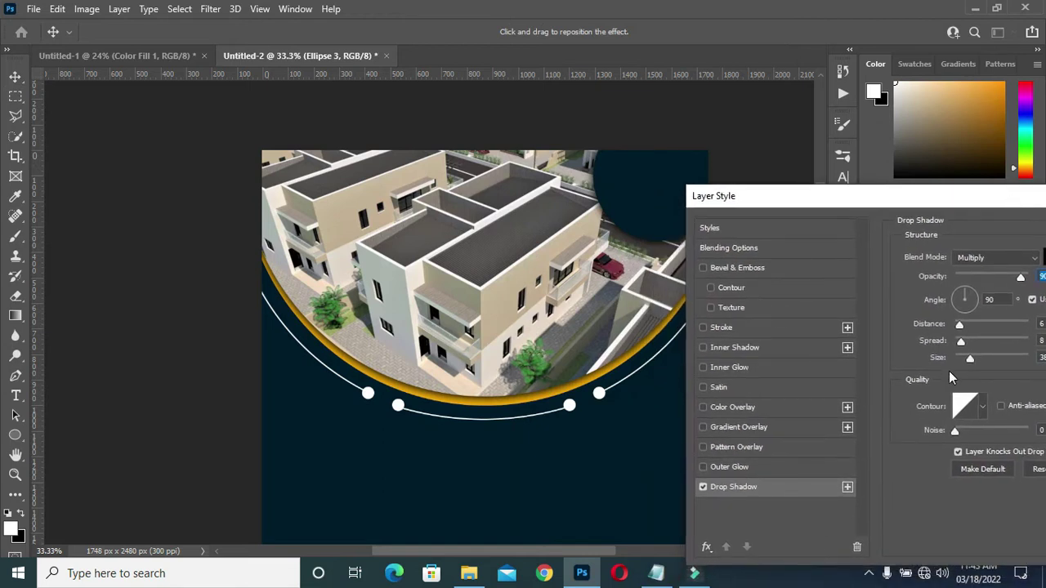
{"action": "left_click_drag", "start_coordinate": [970, 357], "coordinate": [961, 359]}
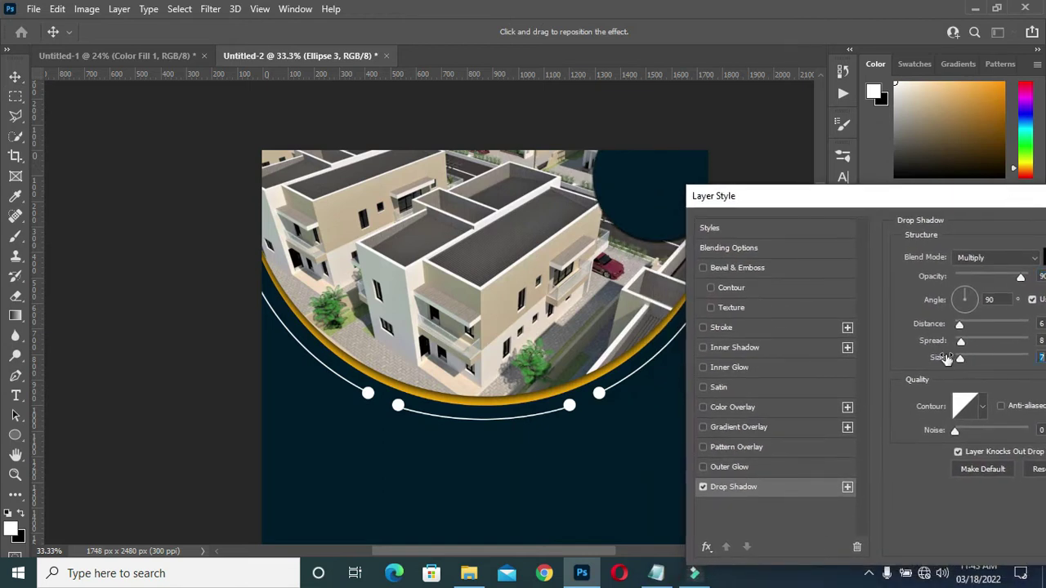
{"action": "left_click_drag", "start_coordinate": [849, 197], "coordinate": [868, 194]}
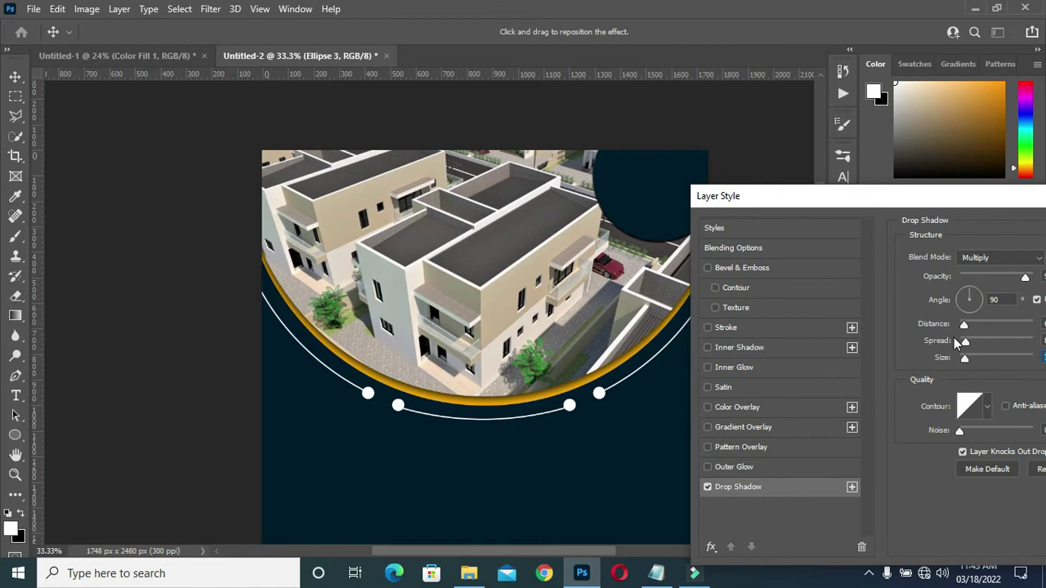
{"action": "left_click", "coordinate": [970, 361]}
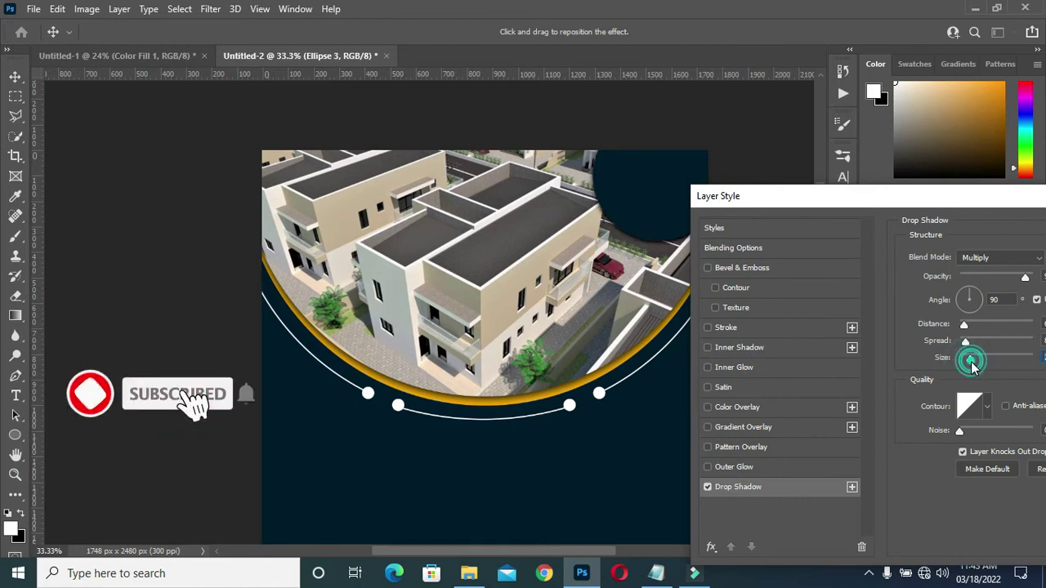
{"action": "left_click_drag", "start_coordinate": [947, 194], "coordinate": [493, 130]}
{"action": "left_click", "coordinate": [772, 165]}
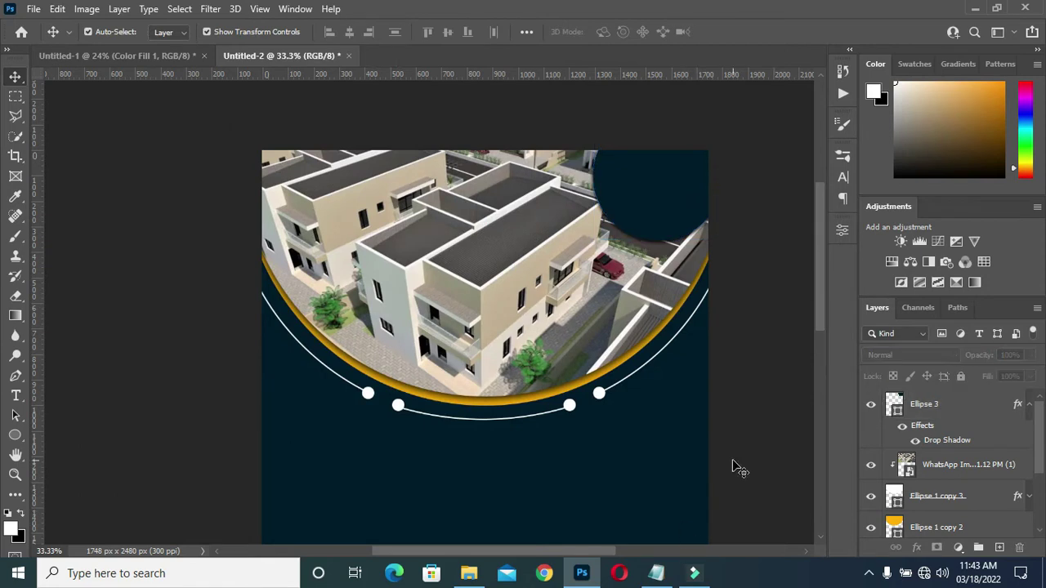
Step: Place the red Logo image inside the navy circle, scaled to about 44%
{"action": "left_click", "coordinate": [468, 572]}
{"action": "left_click_drag", "start_coordinate": [483, 260], "coordinate": [145, 315]}
{"action": "left_click_drag", "start_coordinate": [485, 337], "coordinate": [658, 168]}
{"action": "left_click_drag", "start_coordinate": [658, 208], "coordinate": [660, 178]}
{"action": "left_click", "coordinate": [733, 31]}
{"action": "left_click", "coordinate": [771, 183]}
Step: Add the COMPANY NAME text and move it beneath the logo in the navy circle
{"action": "key", "text": "t"}
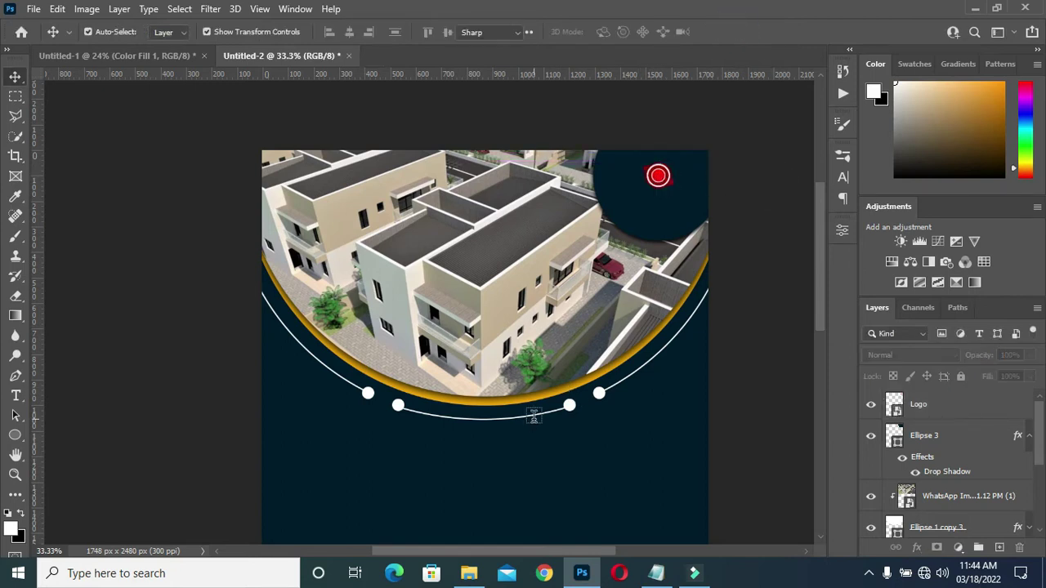
{"action": "left_click", "coordinate": [427, 489]}
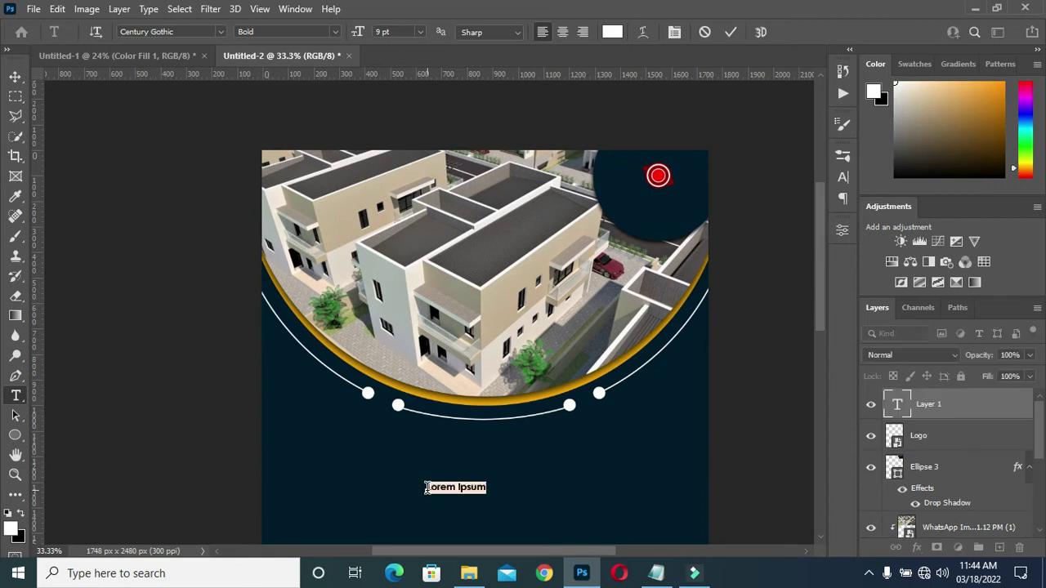
{"action": "type", "text": ".COM"}
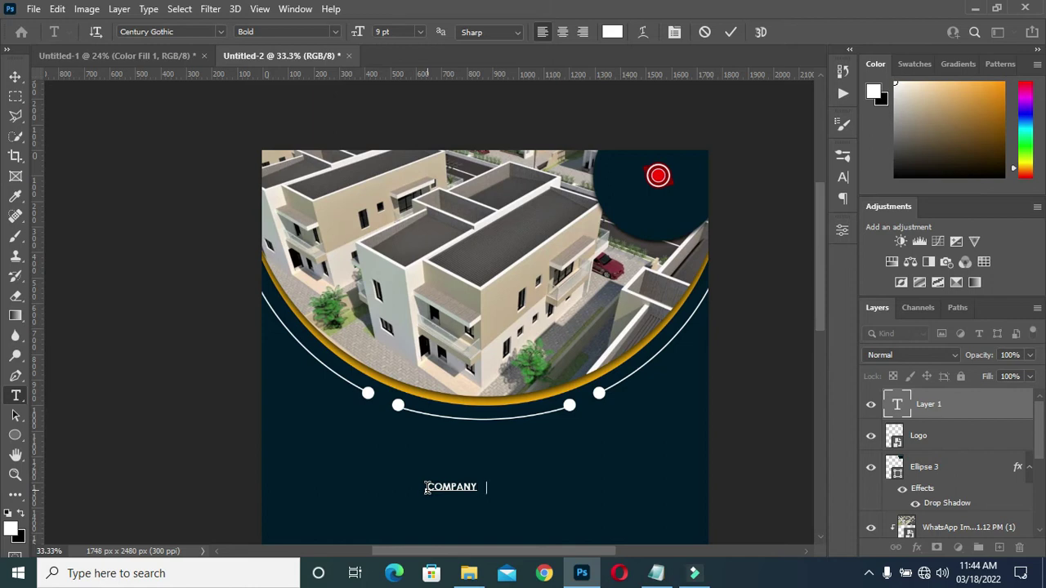
{"action": "left_click", "coordinate": [729, 31]}
{"action": "left_click", "coordinate": [15, 76]}
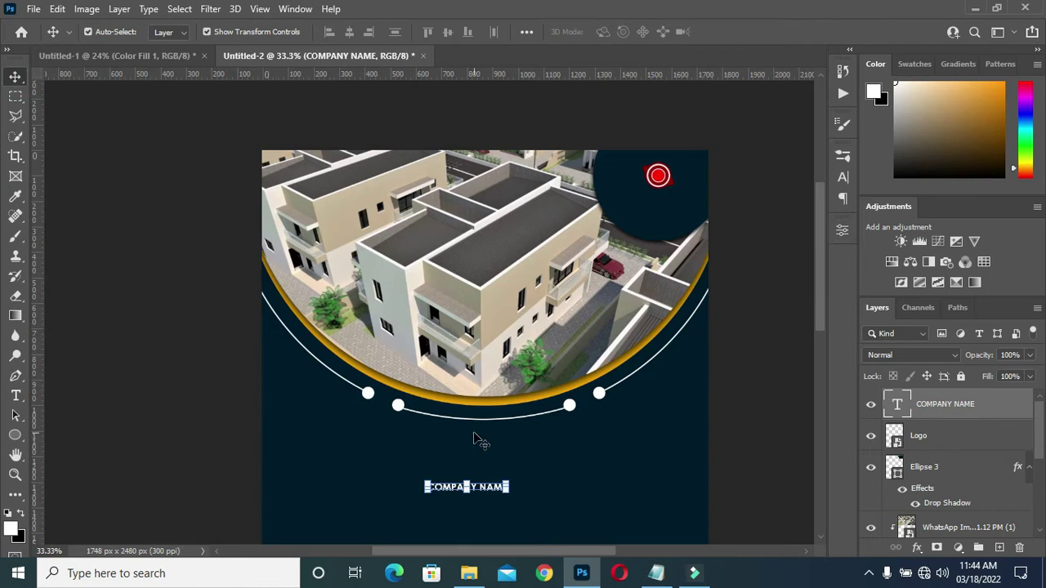
{"action": "left_click_drag", "start_coordinate": [488, 488], "coordinate": [679, 203]}
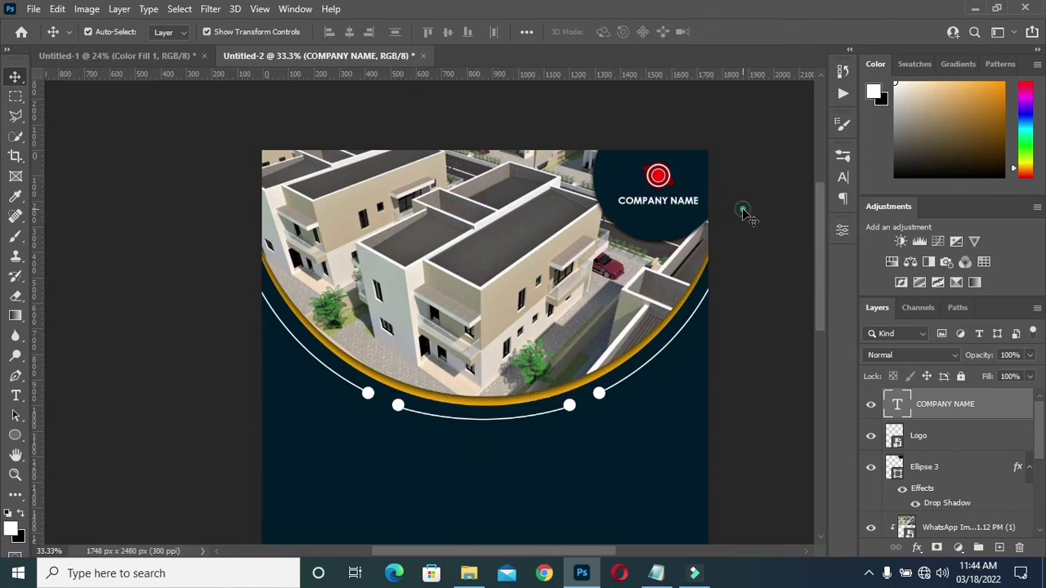
{"action": "left_click", "coordinate": [742, 208]}
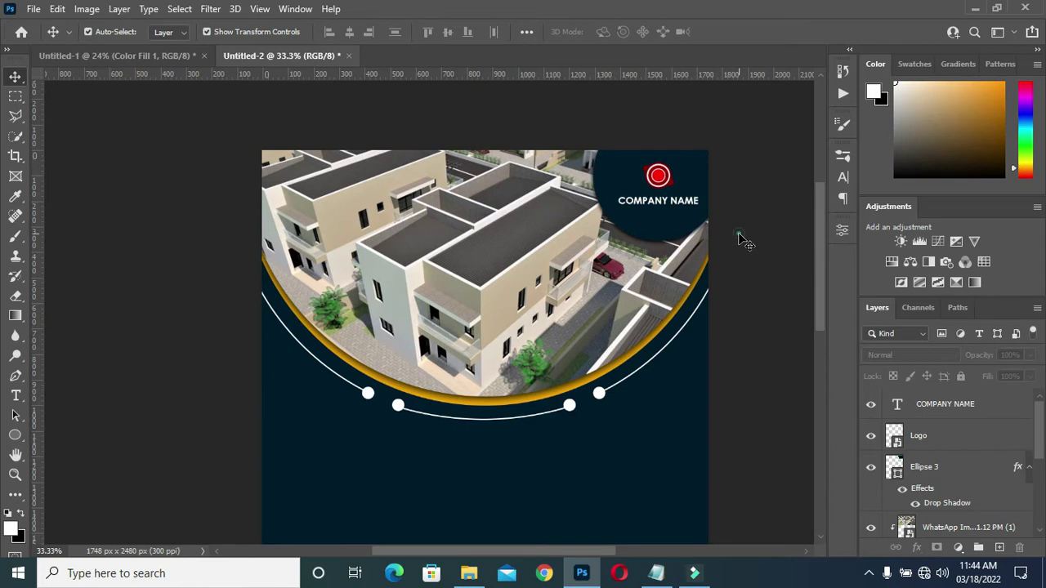
{"action": "mouse_move", "coordinate": [820, 249]}
{"action": "left_mouse_down"}
{"action": "mouse_move", "coordinate": [821, 300]}
{"action": "mouse_move", "coordinate": [817, 261]}
{"action": "left_mouse_up"}
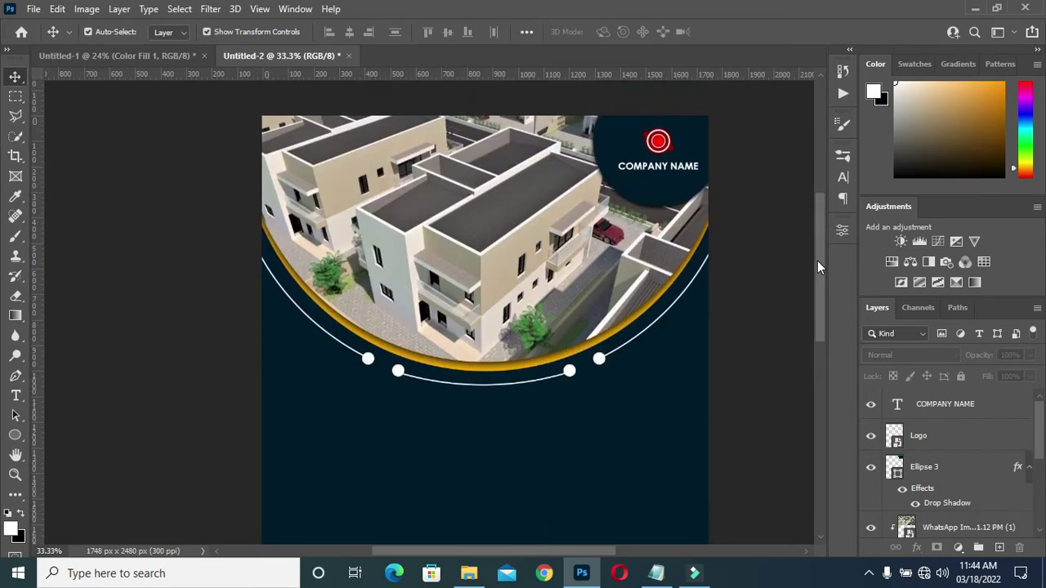
Step: Select '20%' in the Notepad flyer notes, then return to the Photoshop flyer
{"action": "left_click", "coordinate": [656, 573]}
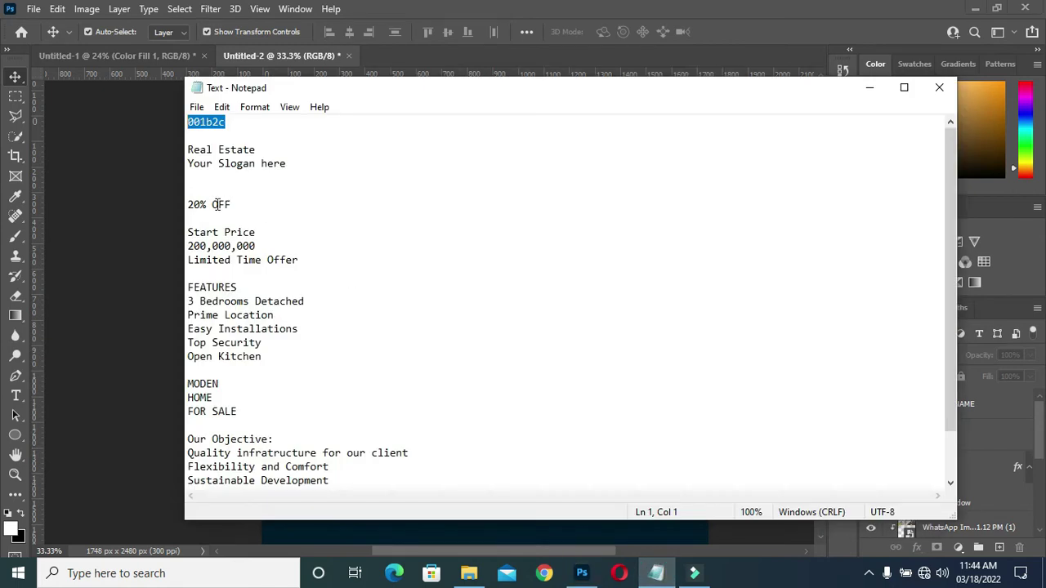
{"action": "left_click_drag", "start_coordinate": [209, 203], "coordinate": [179, 203]}
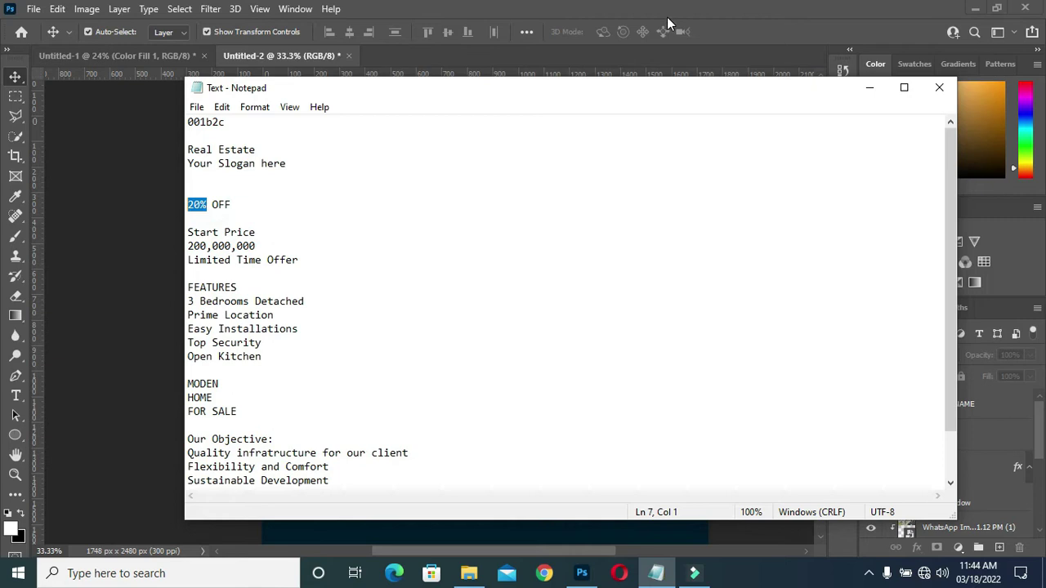
{"action": "left_click", "coordinate": [869, 87]}
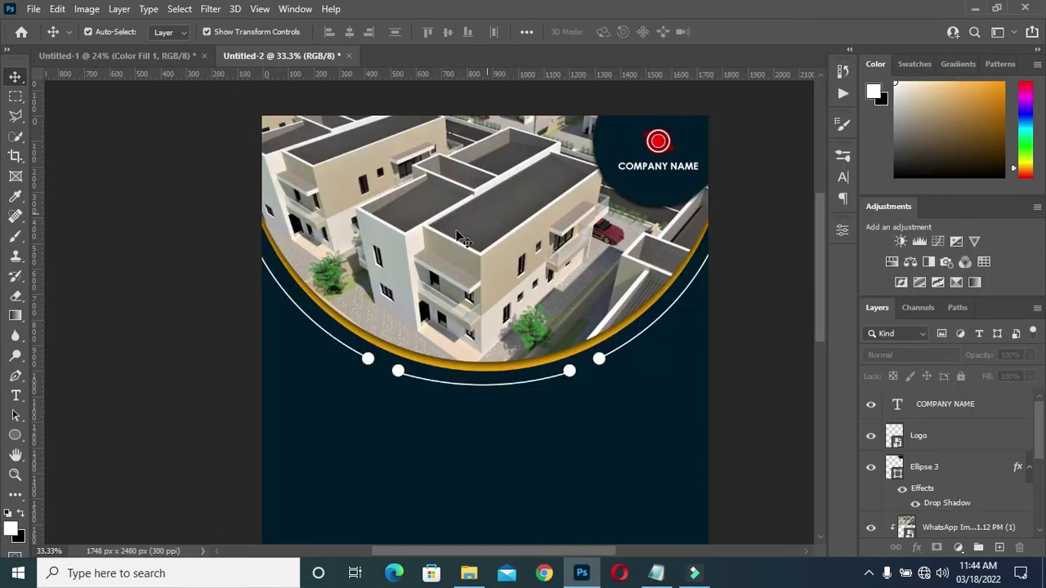
Step: Duplicate the navy Ellipse 3 circle, scale the copy to 60.6% and place it on the photo's left edge
{"action": "left_click", "coordinate": [640, 195]}
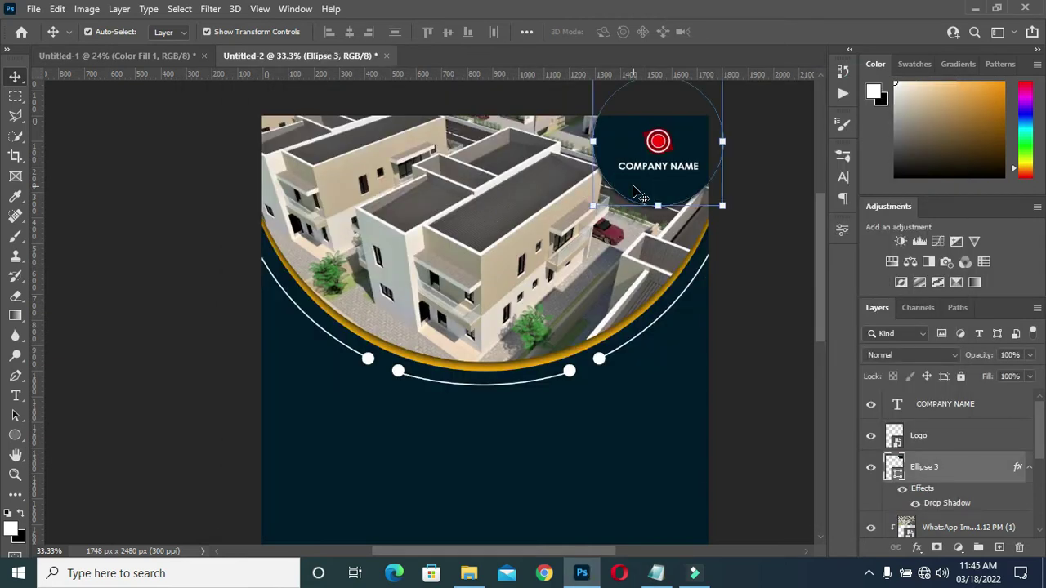
{"action": "key", "text": "ctrl+j"}
{"action": "left_click_drag", "start_coordinate": [976, 467], "coordinate": [963, 393]}
{"action": "left_click_drag", "start_coordinate": [643, 191], "coordinate": [282, 256]}
{"action": "left_click_drag", "start_coordinate": [296, 143], "coordinate": [294, 211]}
{"action": "key", "text": "Left"}
{"action": "key", "text": "Left"}
{"action": "key", "text": "Left"}
{"action": "key", "text": "Left"}
{"action": "key", "text": "Left"}
{"action": "key", "text": "Left"}
{"action": "key", "text": "Left"}
{"action": "key", "text": "Left"}
{"action": "key", "text": "Left"}
{"action": "key", "text": "Left"}
{"action": "key", "text": "Left"}
{"action": "key", "text": "Left"}
{"action": "key", "text": "Left"}
{"action": "key", "text": "Left"}
{"action": "key", "text": "Left"}
{"action": "key", "text": "Down"}
{"action": "key", "text": "Down"}
{"action": "key", "text": "Down"}
{"action": "left_click_drag", "start_coordinate": [295, 212], "coordinate": [316, 255]}
Step: Apply the small circle's new size and add a '20%' text layer
{"action": "left_click", "coordinate": [756, 33]}
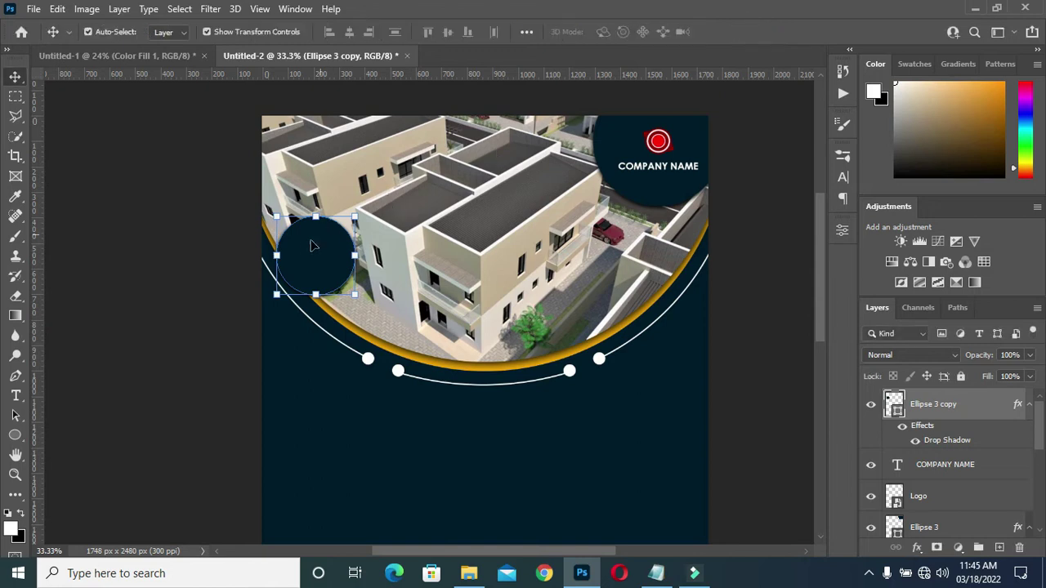
{"action": "key", "text": "t"}
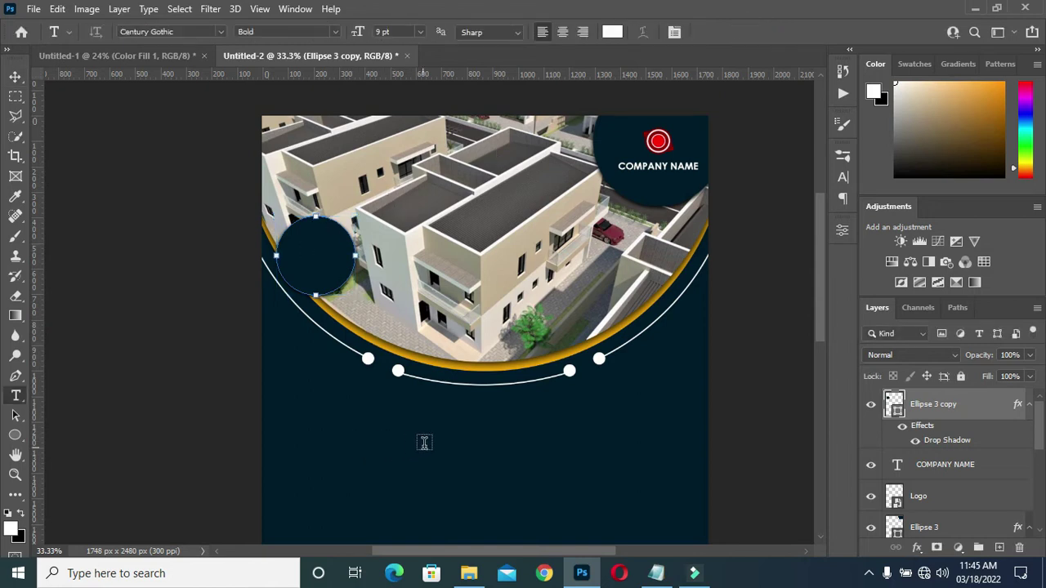
{"action": "left_click", "coordinate": [392, 440]}
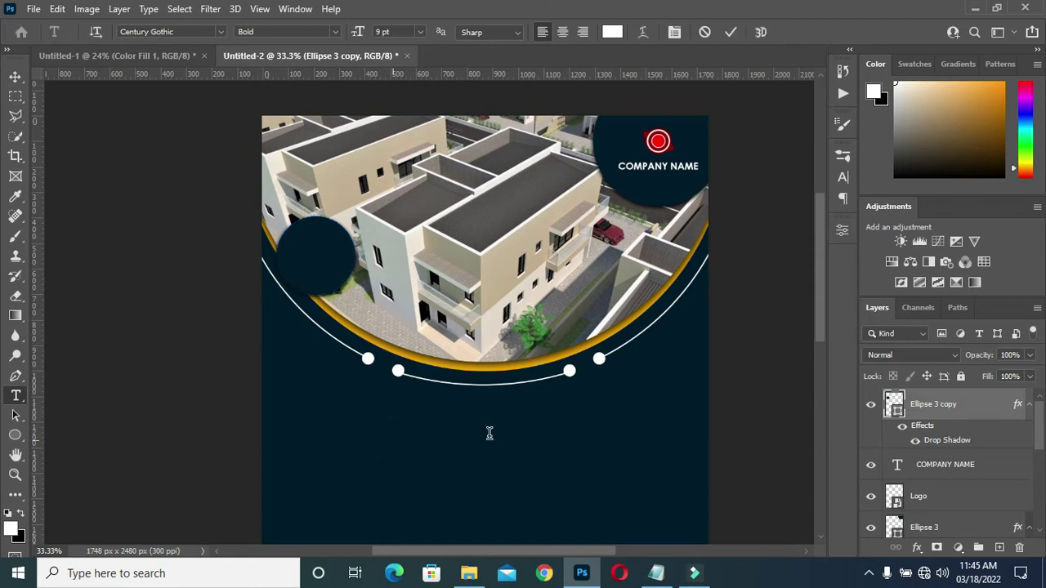
{"action": "type", "text": "20%"}
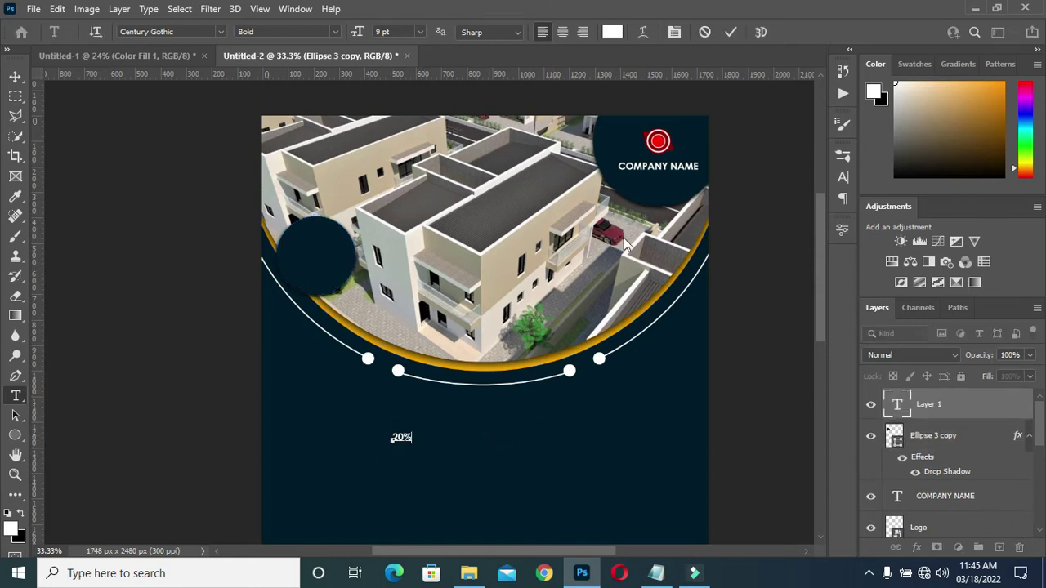
{"action": "left_click", "coordinate": [732, 34]}
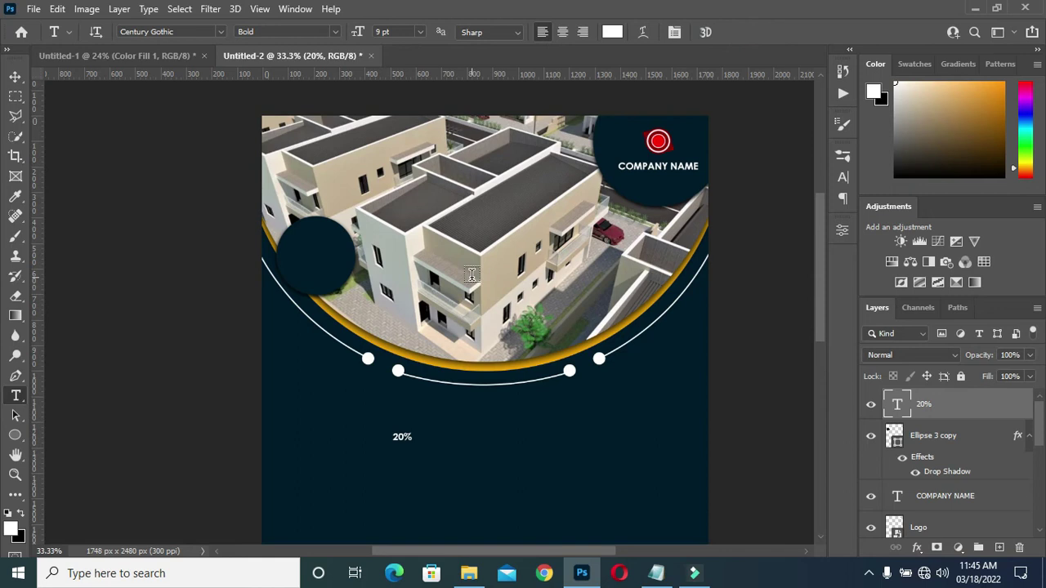
Step: Enlarge the '20%' text until it fills the small navy circle
{"action": "left_click", "coordinate": [16, 76]}
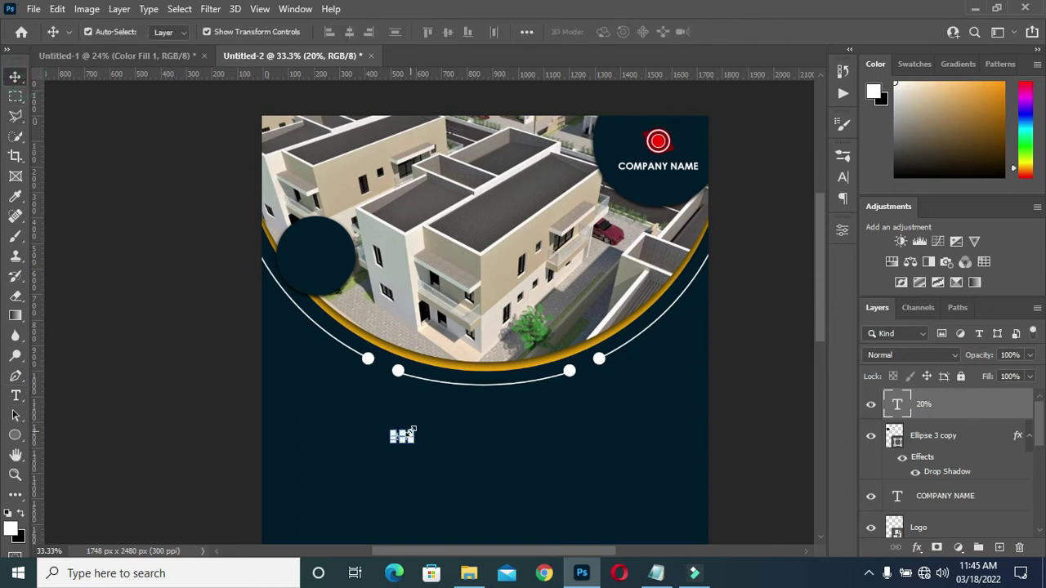
{"action": "key", "text": "ctrl+t"}
{"action": "left_click_drag", "start_coordinate": [414, 429], "coordinate": [315, 242]}
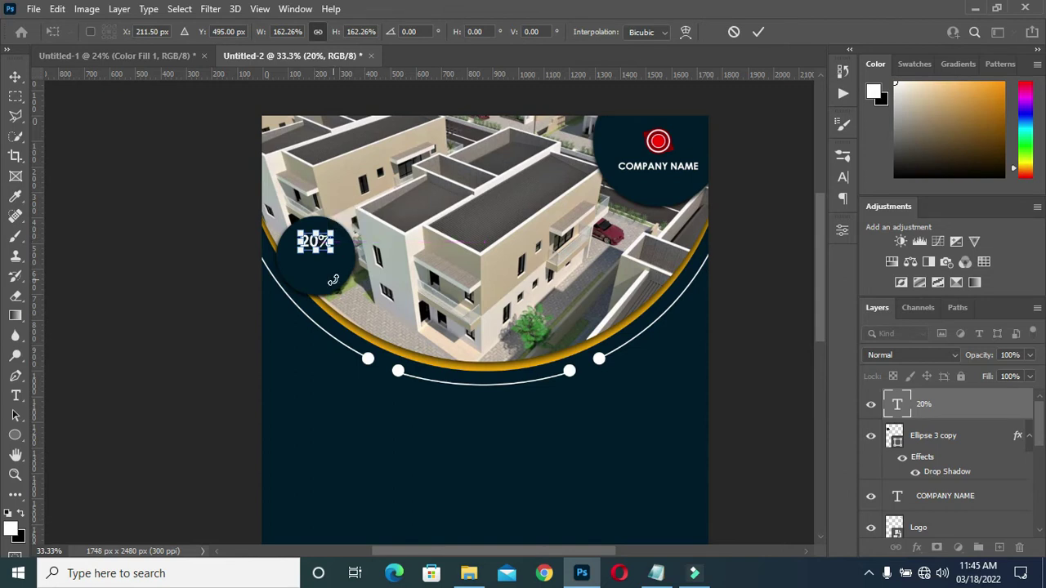
{"action": "key", "text": "Return"}
{"action": "left_click_drag", "start_coordinate": [334, 280], "coordinate": [333, 233]}
{"action": "left_click", "coordinate": [317, 243]}
{"action": "key", "text": "ctrl+t"}
{"action": "key", "text": "Return"}
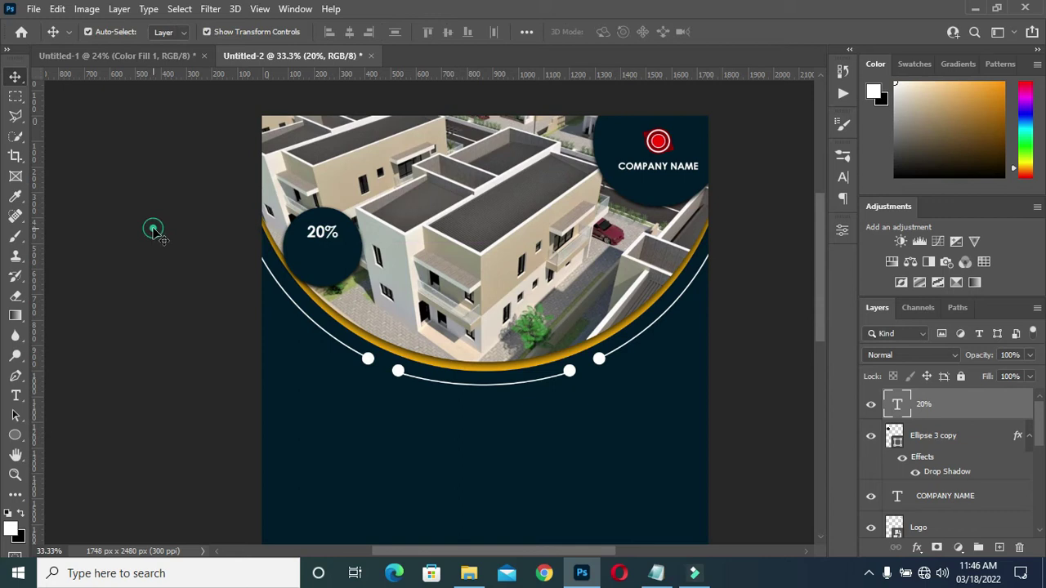
{"action": "left_click", "coordinate": [152, 229]}
{"action": "left_click", "coordinate": [323, 233]}
{"action": "left_click_drag", "start_coordinate": [322, 240], "coordinate": [319, 250]}
{"action": "key", "text": "Return"}
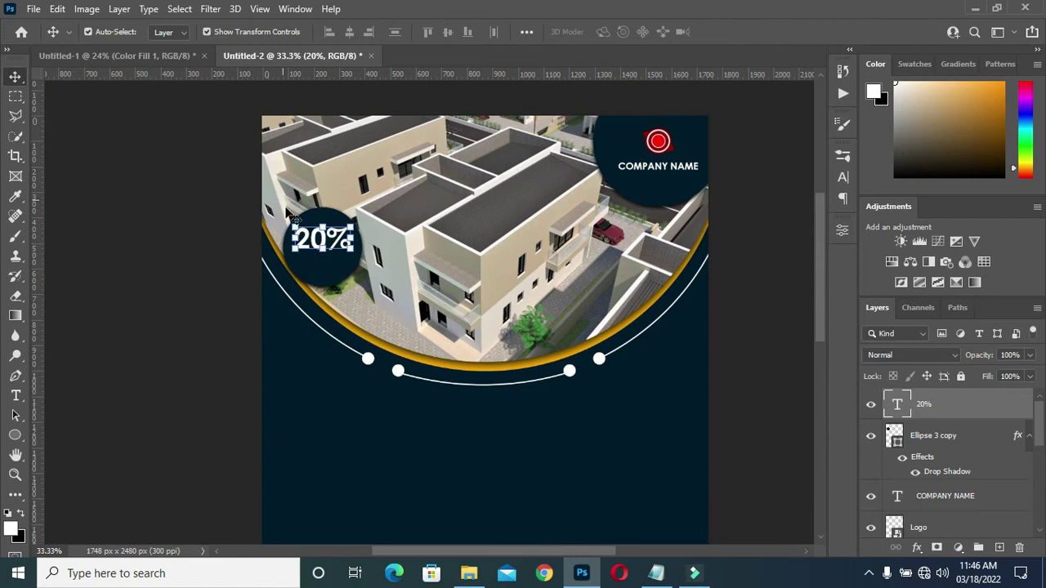
Step: Duplicate the text just below and replace it with 'OFF' copied from the flyer notes
{"action": "left_click_drag", "start_coordinate": [324, 243], "coordinate": [325, 273]}
{"action": "key", "text": "t"}
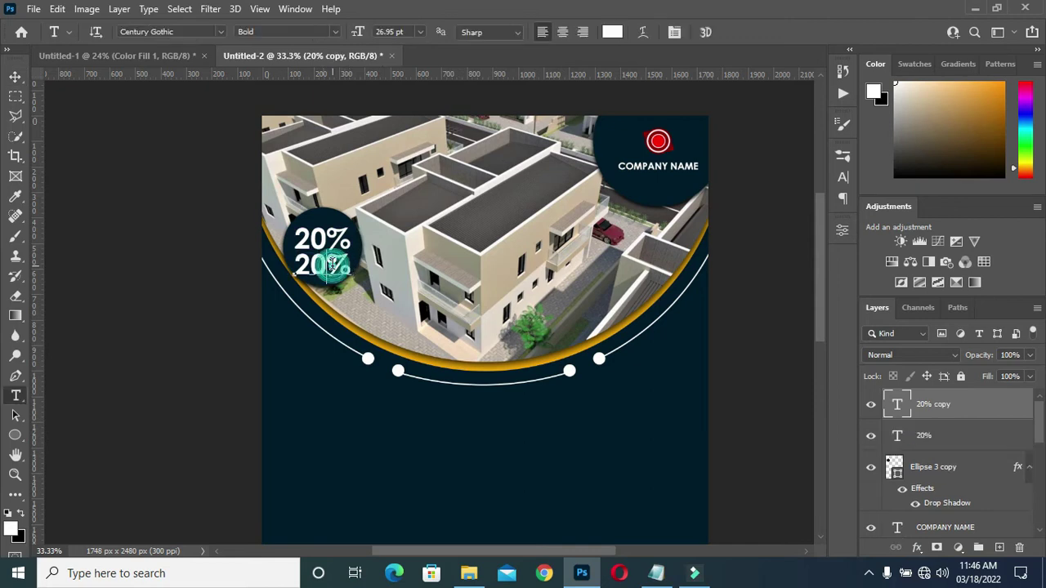
{"action": "left_click", "coordinate": [329, 264]}
{"action": "left_click", "coordinate": [656, 573]}
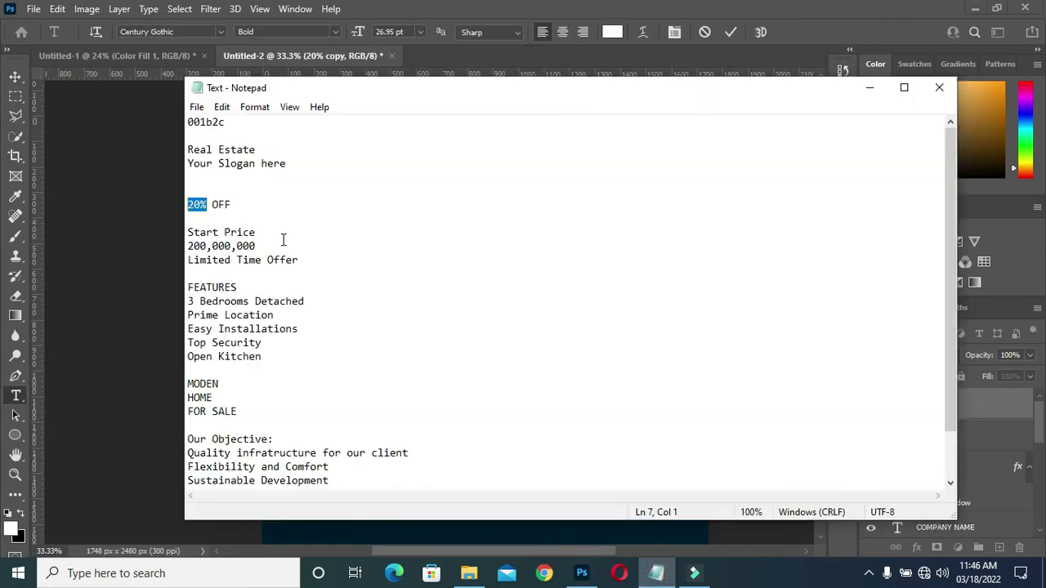
{"action": "left_click_drag", "start_coordinate": [212, 204], "coordinate": [232, 204]}
{"action": "key", "text": "ctrl+c"}
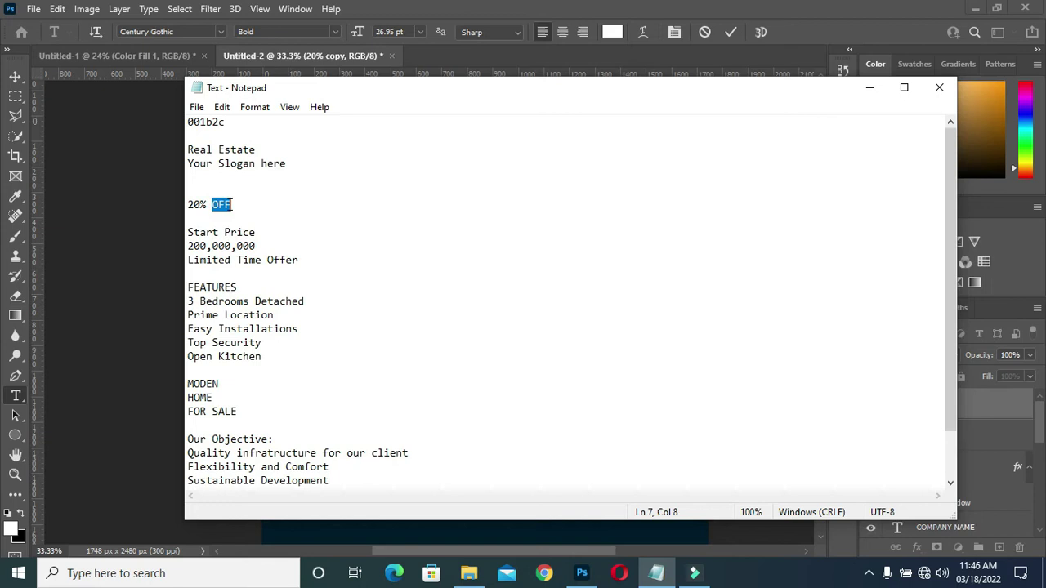
{"action": "left_click", "coordinate": [868, 88]}
{"action": "key", "text": "ctrl+v"}
{"action": "left_click", "coordinate": [732, 32]}
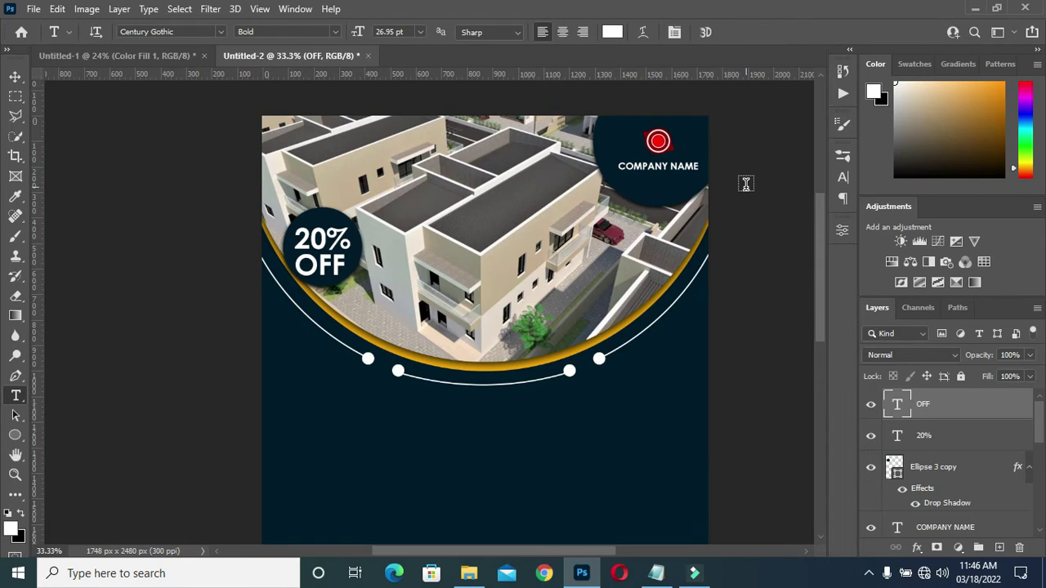
{"action": "key", "text": "v"}
{"action": "left_click", "coordinate": [737, 205]}
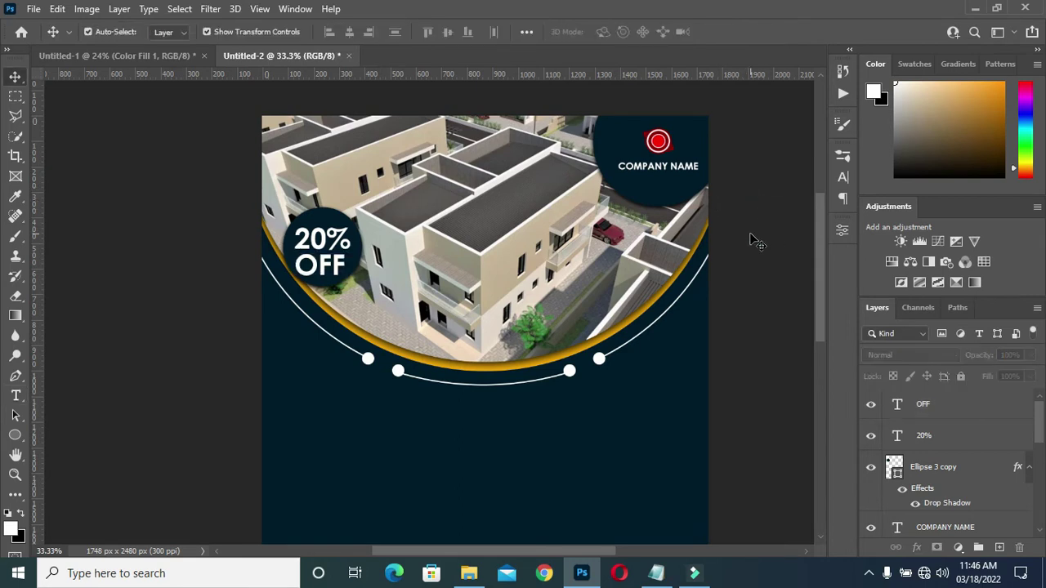
Step: Copy 'MODEN' from the notes into a new text layer below the ring arcs
{"action": "scroll", "coordinate": [750, 240], "scroll_direction": "down", "scroll_amount": 1}
{"action": "scroll", "coordinate": [780, 296], "scroll_direction": "down", "scroll_amount": 2}
{"action": "scroll", "coordinate": [780, 295], "scroll_direction": "up", "scroll_amount": 2}
{"action": "scroll", "coordinate": [780, 296], "scroll_direction": "down", "scroll_amount": 2}
{"action": "scroll", "coordinate": [780, 296], "scroll_direction": "down", "scroll_amount": 2}
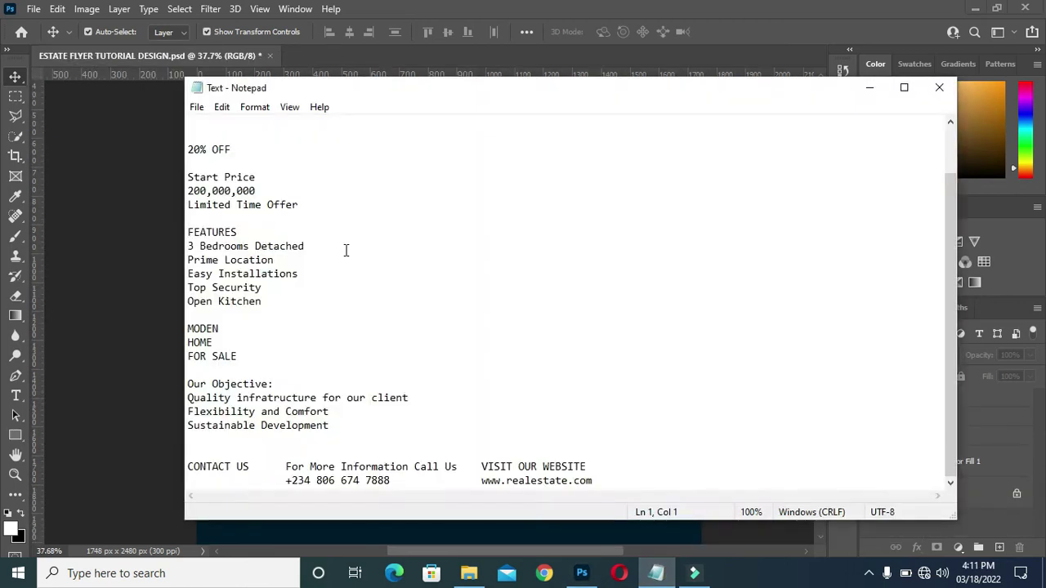
{"action": "left_click_drag", "start_coordinate": [219, 328], "coordinate": [178, 327]}
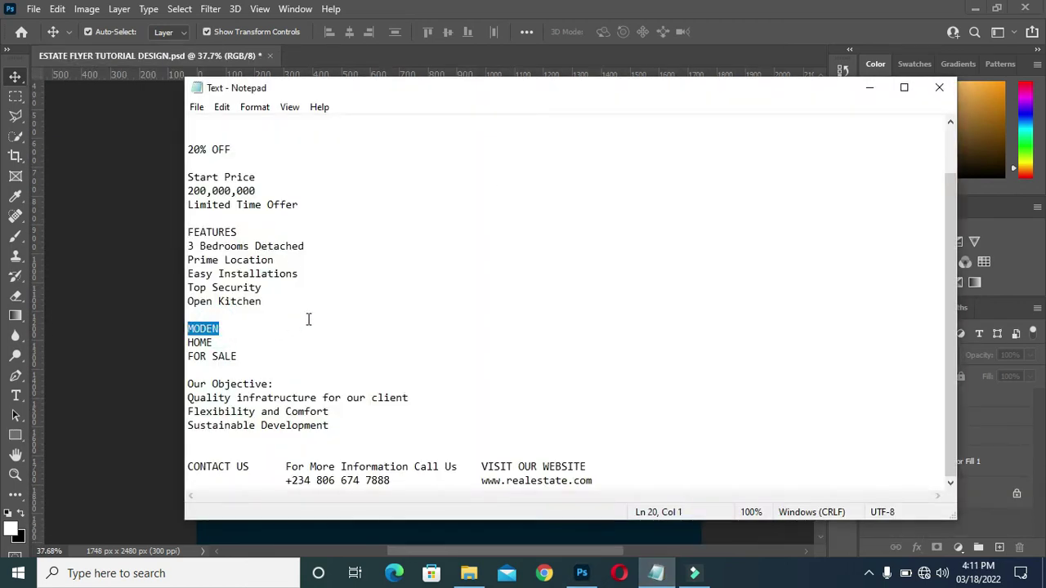
{"action": "left_click", "coordinate": [869, 87]}
{"action": "key", "text": "t"}
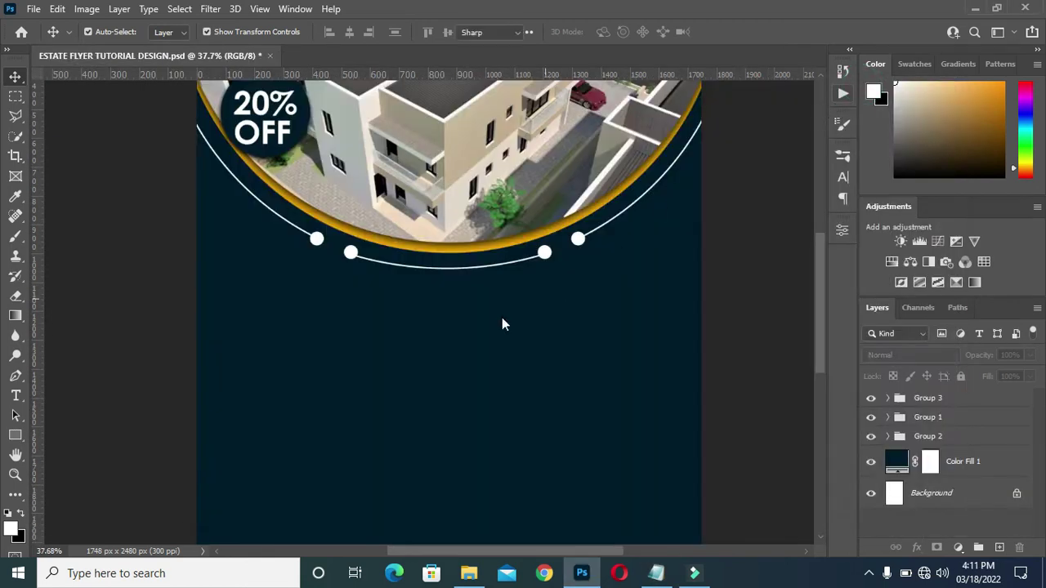
{"action": "left_click", "coordinate": [486, 319]}
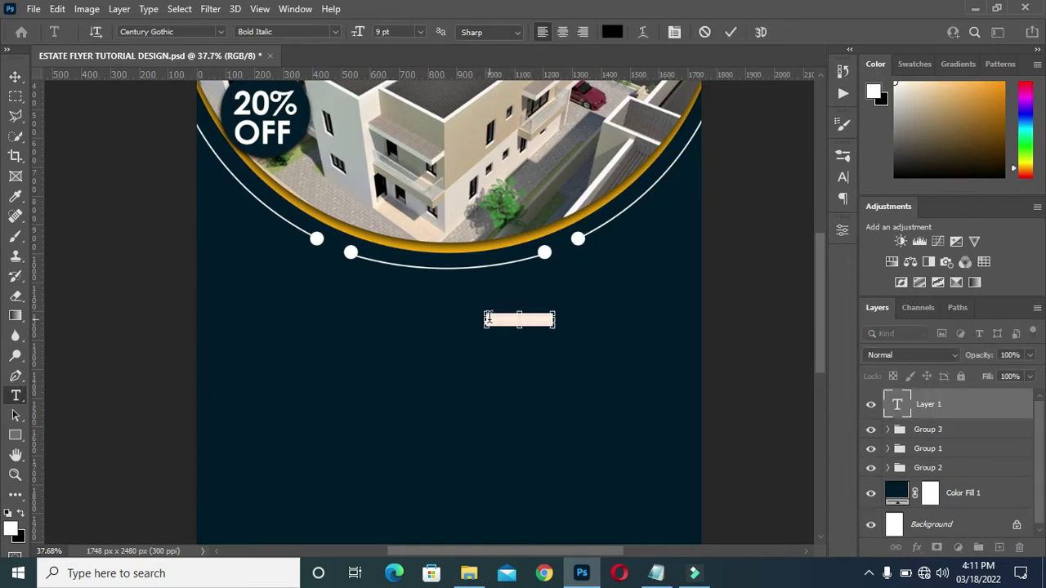
{"action": "type", "text": "MODEN"}
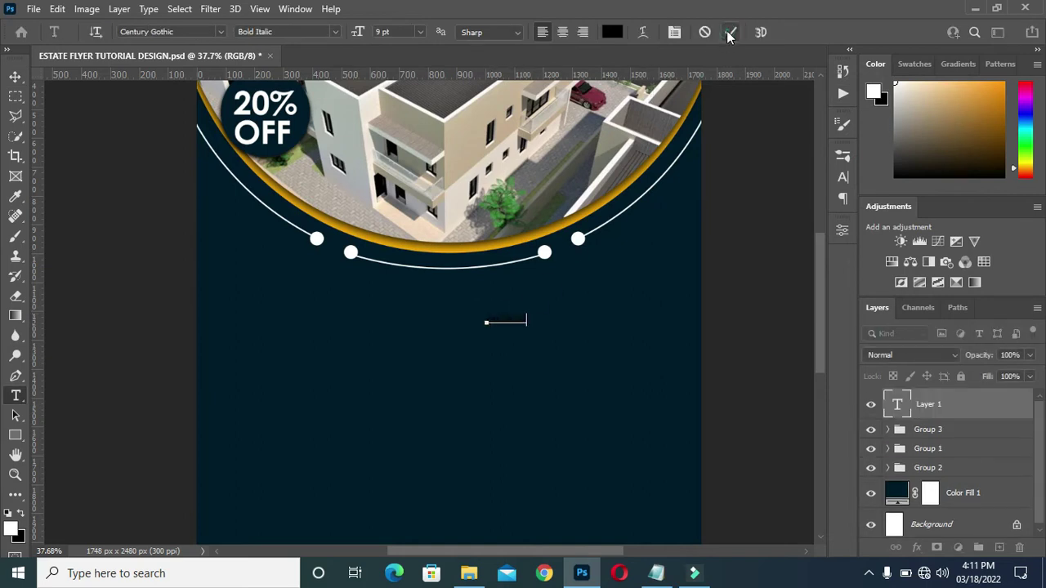
{"action": "left_click", "coordinate": [729, 33]}
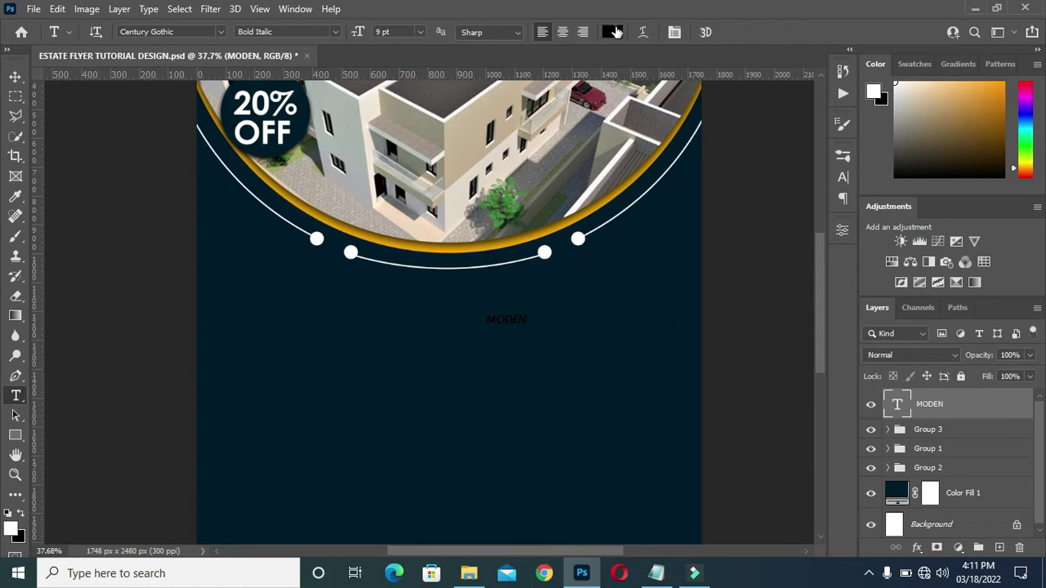
Step: Make MODEN white and bold italic, and move it up and left under the arcs
{"action": "left_click", "coordinate": [613, 32]}
{"action": "left_click_drag", "start_coordinate": [707, 236], "coordinate": [624, 143]}
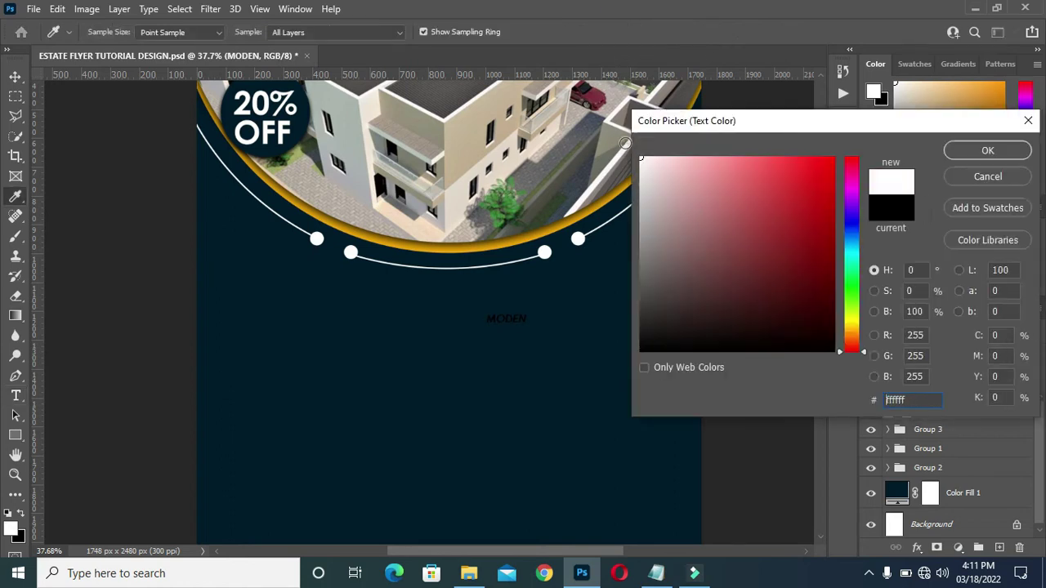
{"action": "left_click", "coordinate": [987, 150]}
{"action": "left_click", "coordinate": [338, 32]}
{"action": "left_click", "coordinate": [292, 59]}
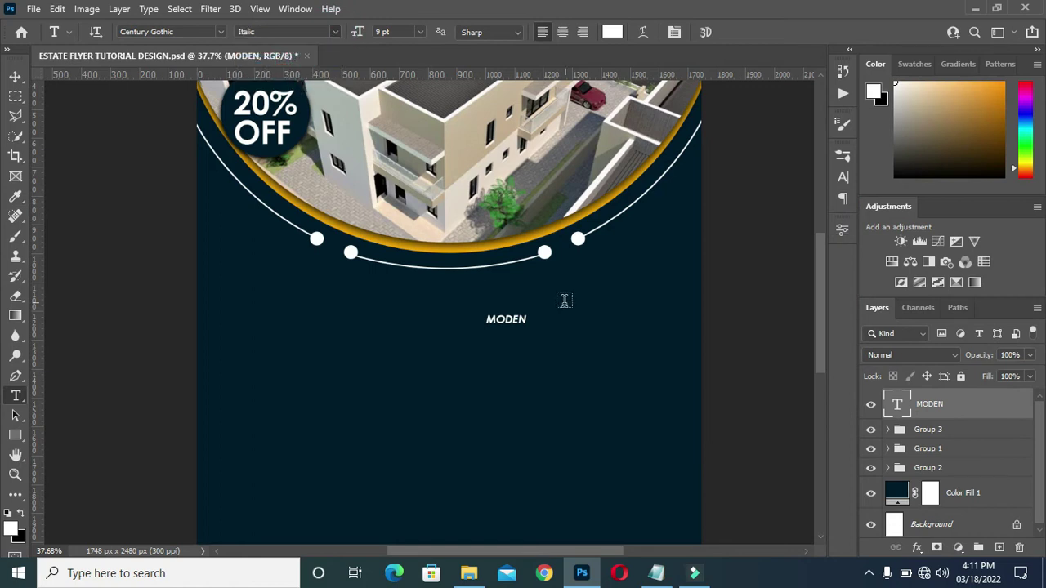
{"action": "key", "text": "v"}
{"action": "left_click_drag", "start_coordinate": [506, 319], "coordinate": [298, 289]}
{"action": "key", "text": "t"}
{"action": "left_click", "coordinate": [337, 31]}
{"action": "left_click", "coordinate": [305, 71]}
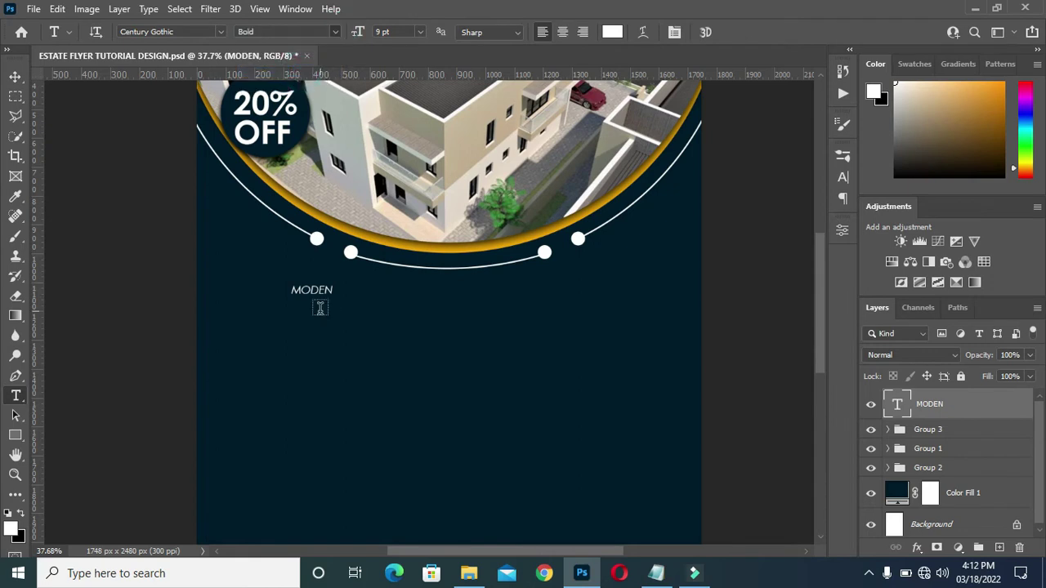
Step: Enlarge MODEN to 136.45%, reposition it, and duplicate it to the right
{"action": "scroll", "coordinate": [309, 287], "scroll_direction": "up", "scroll_amount": 1}
{"action": "left_click", "coordinate": [15, 78]}
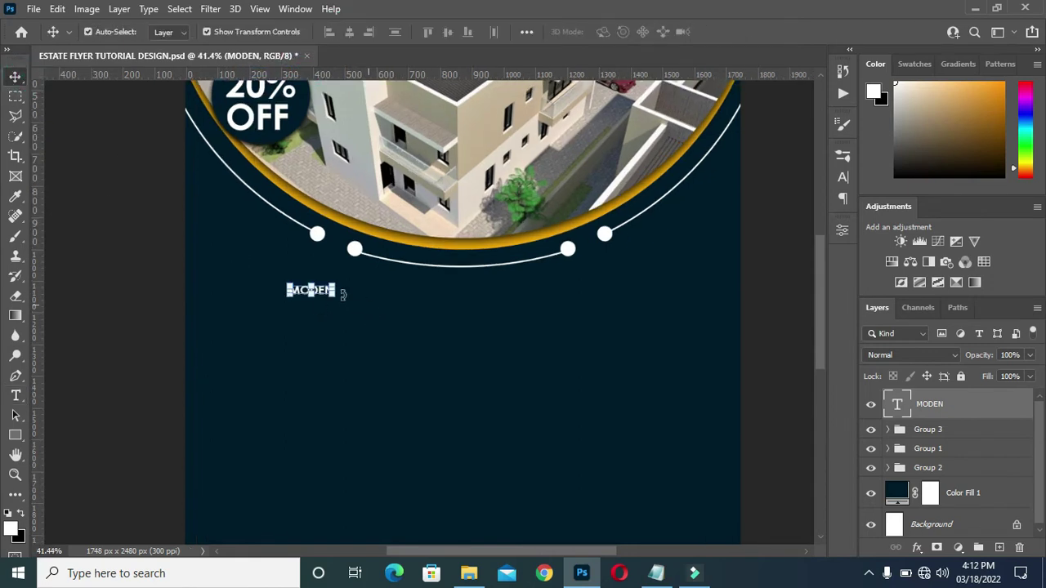
{"action": "left_click_drag", "start_coordinate": [333, 297], "coordinate": [352, 304]}
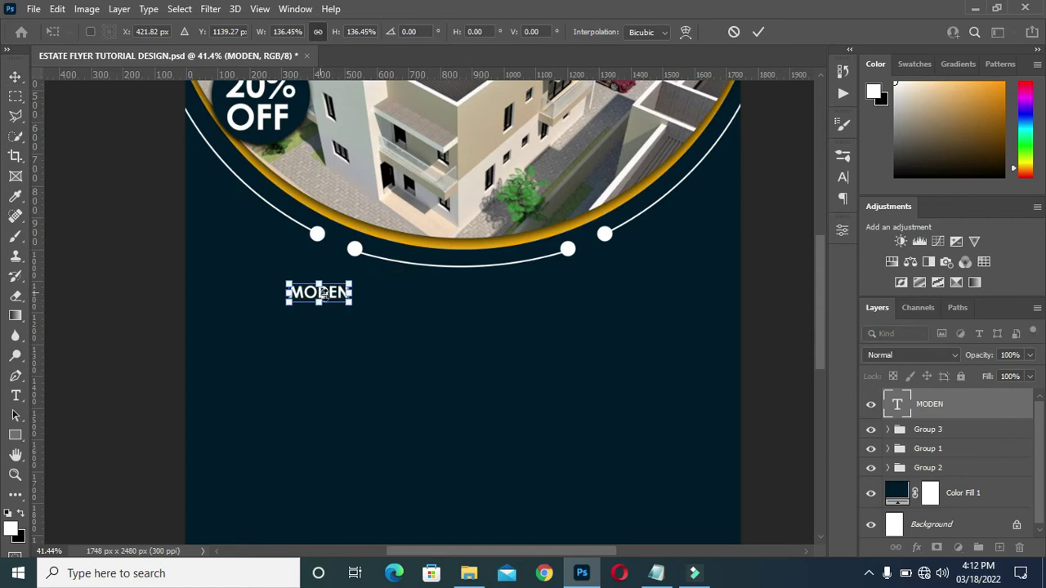
{"action": "left_click_drag", "start_coordinate": [333, 292], "coordinate": [406, 295]}
{"action": "left_click", "coordinate": [758, 32]}
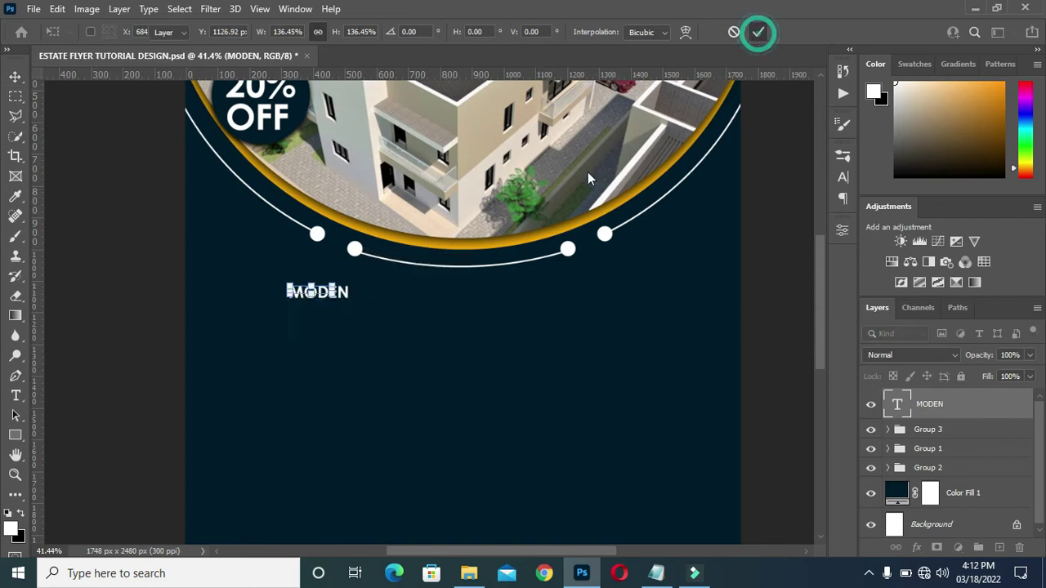
{"action": "left_click_drag", "start_coordinate": [335, 296], "coordinate": [413, 292]}
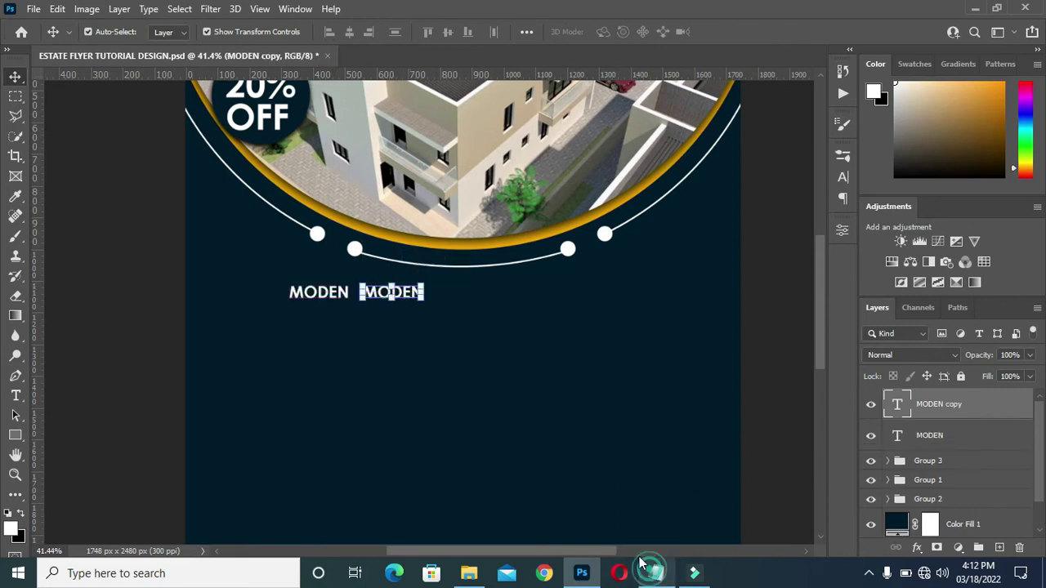
Step: Replace the copied word with 'HOME' taken from the flyer notes
{"action": "left_click", "coordinate": [656, 573]}
{"action": "left_click_drag", "start_coordinate": [214, 341], "coordinate": [187, 342]}
{"action": "key", "text": "ctrl+c"}
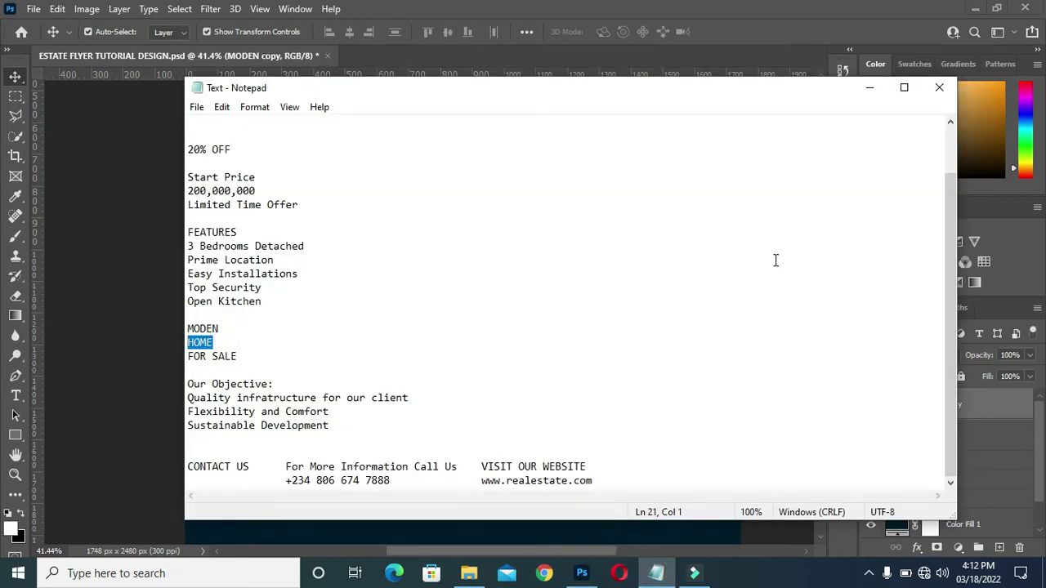
{"action": "left_click", "coordinate": [869, 87]}
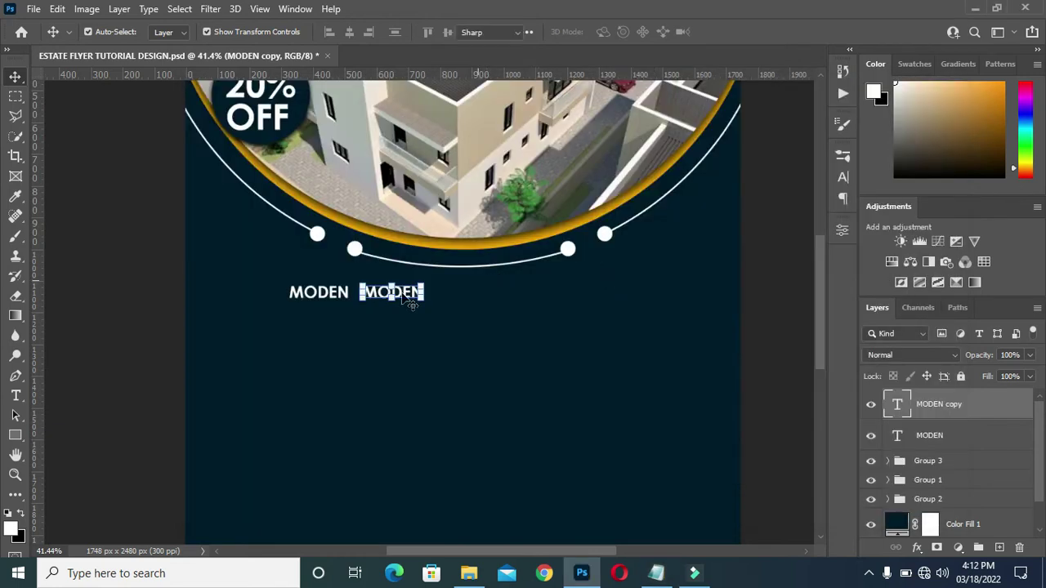
{"action": "double_click", "coordinate": [412, 301]}
{"action": "double_click", "coordinate": [415, 292]}
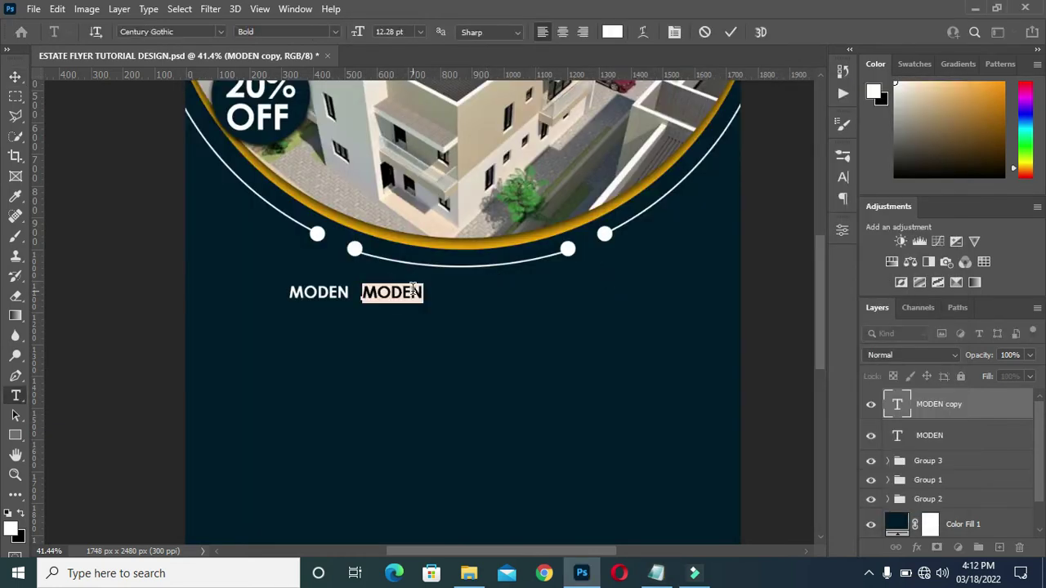
{"action": "key", "text": "ctrl+v"}
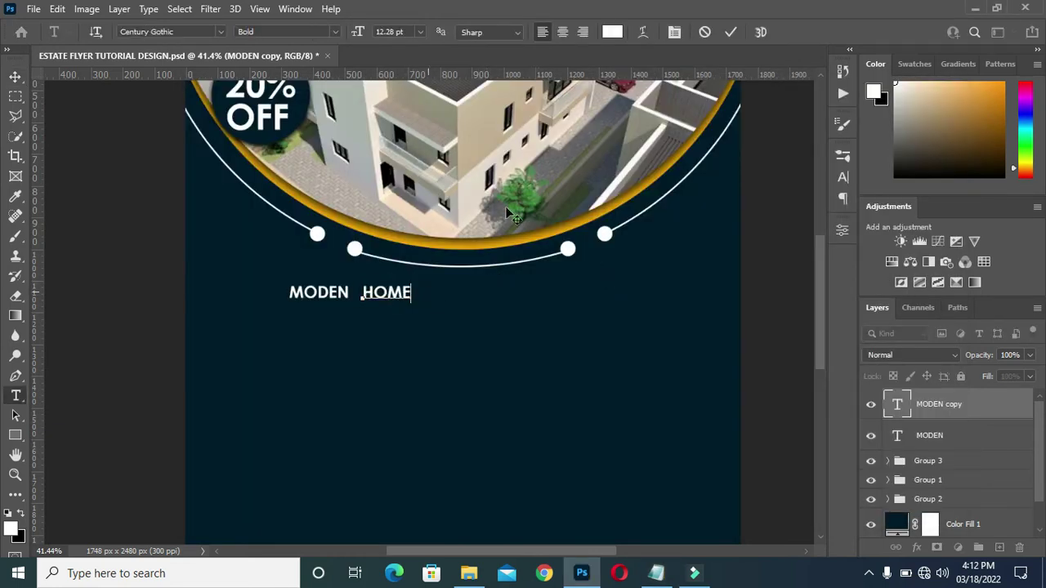
{"action": "left_click", "coordinate": [730, 32]}
Step: Colour HOME with the ring arc's orange, #ffae00
{"action": "left_click", "coordinate": [612, 32]}
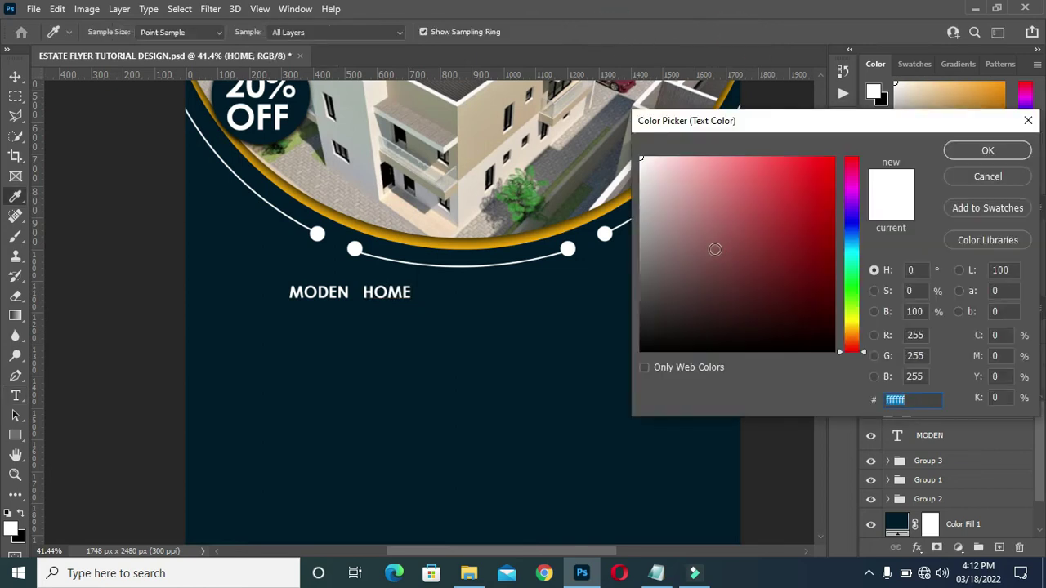
{"action": "left_click", "coordinate": [504, 244]}
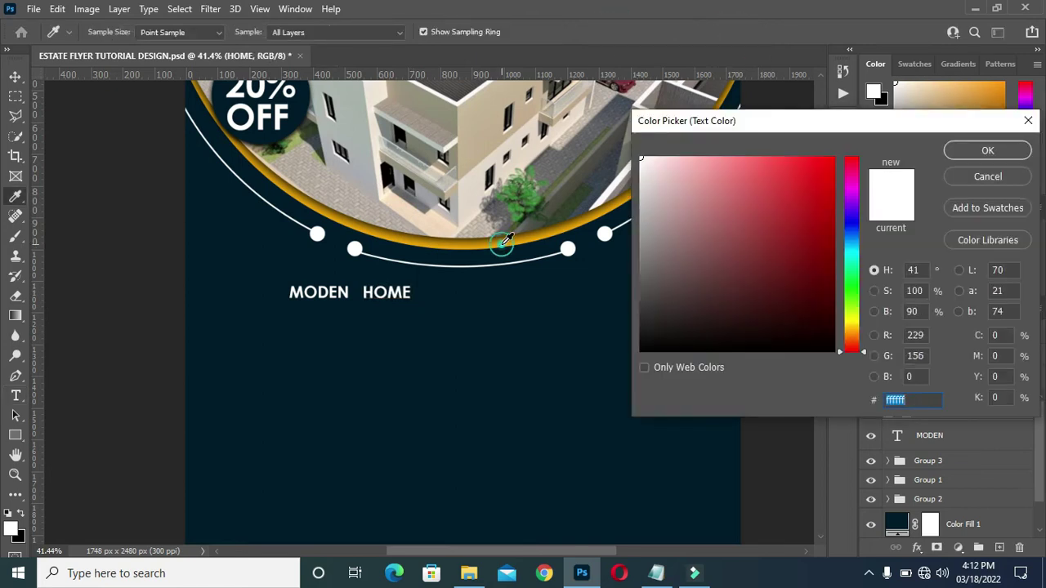
{"action": "left_click", "coordinate": [980, 150]}
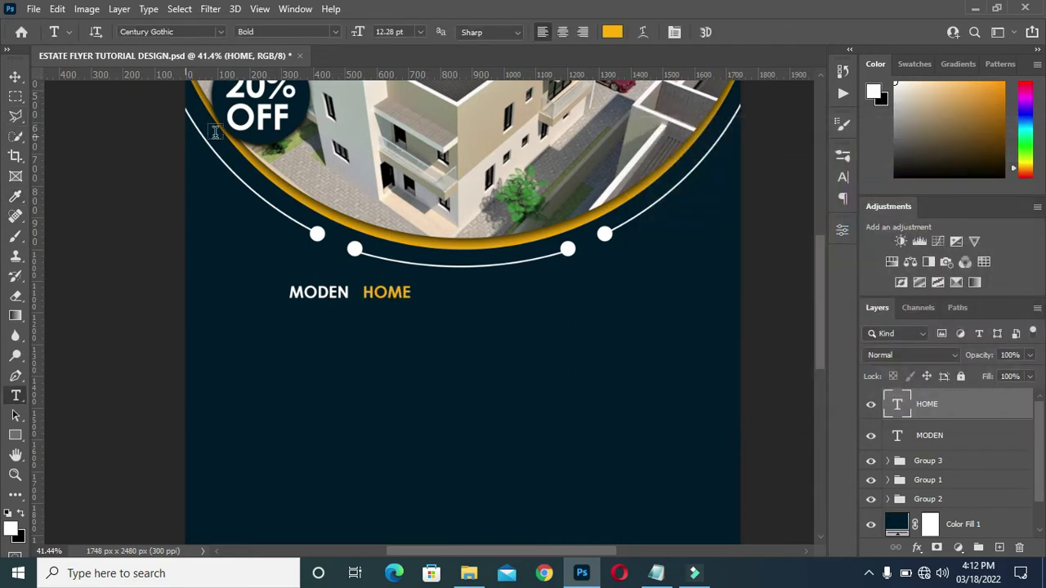
Step: Duplicate HOME to its right and select the 'FOR SALE' line in the notes
{"action": "key", "text": "v"}
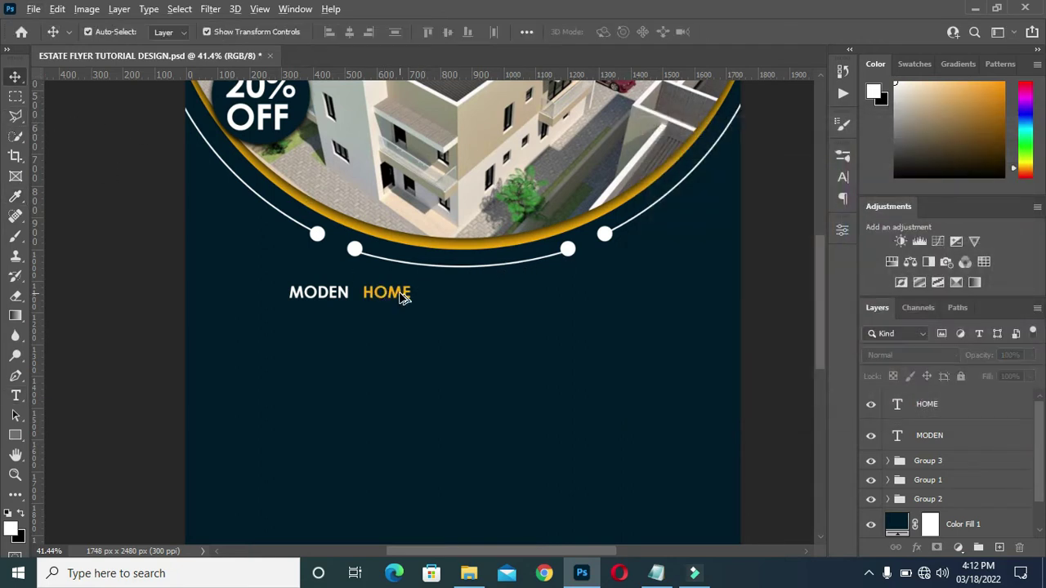
{"action": "left_click", "coordinate": [400, 294]}
{"action": "left_click_drag", "start_coordinate": [400, 296], "coordinate": [474, 295]}
{"action": "left_click", "coordinate": [670, 474]}
{"action": "left_click", "coordinate": [656, 572]}
{"action": "left_click_drag", "start_coordinate": [241, 358], "coordinate": [182, 358]}
{"action": "key", "text": "ctrl+c"}
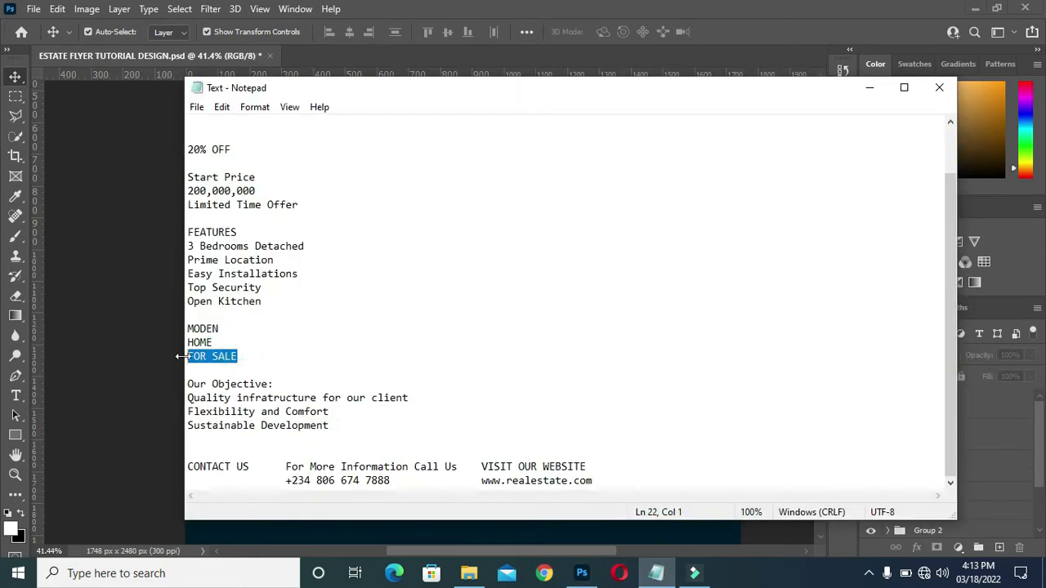
Step: Replace the HOME copy with 'FOR SALE' and colour it #ffffff white
{"action": "left_click", "coordinate": [869, 87]}
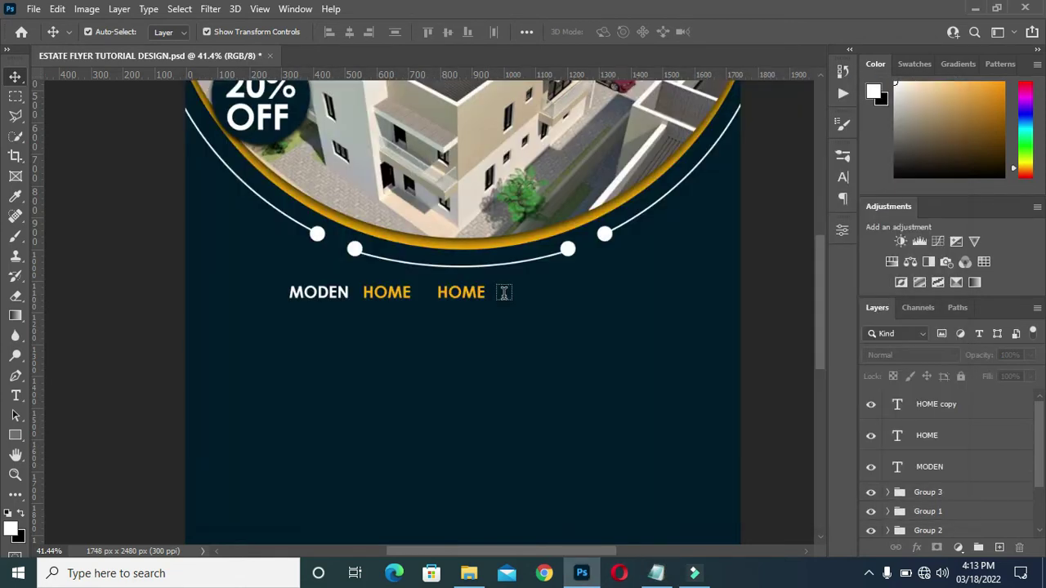
{"action": "key", "text": "t"}
{"action": "left_click", "coordinate": [465, 286]}
{"action": "key", "text": "ctrl+a"}
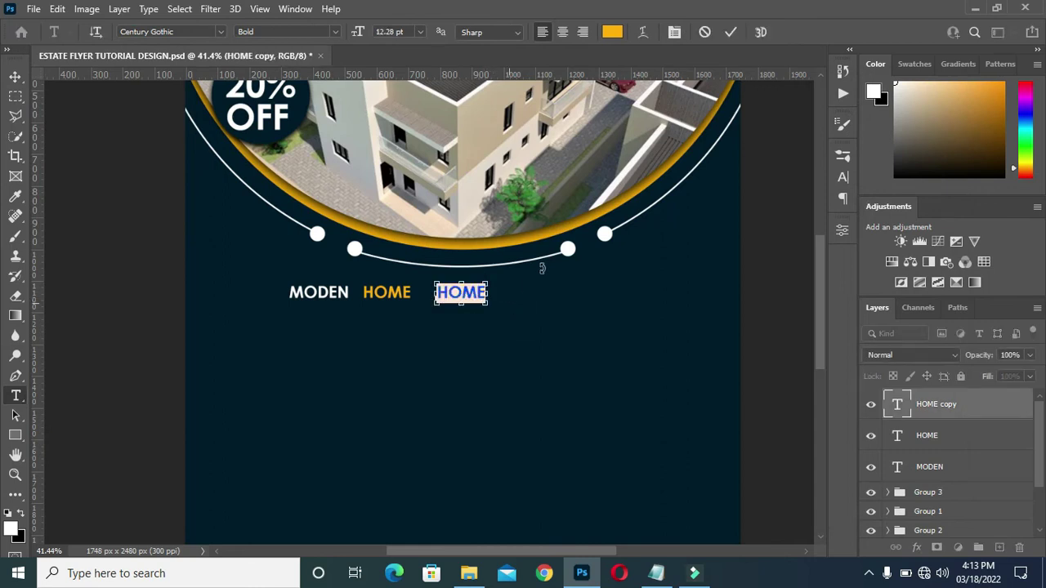
{"action": "key", "text": "ctrl+v"}
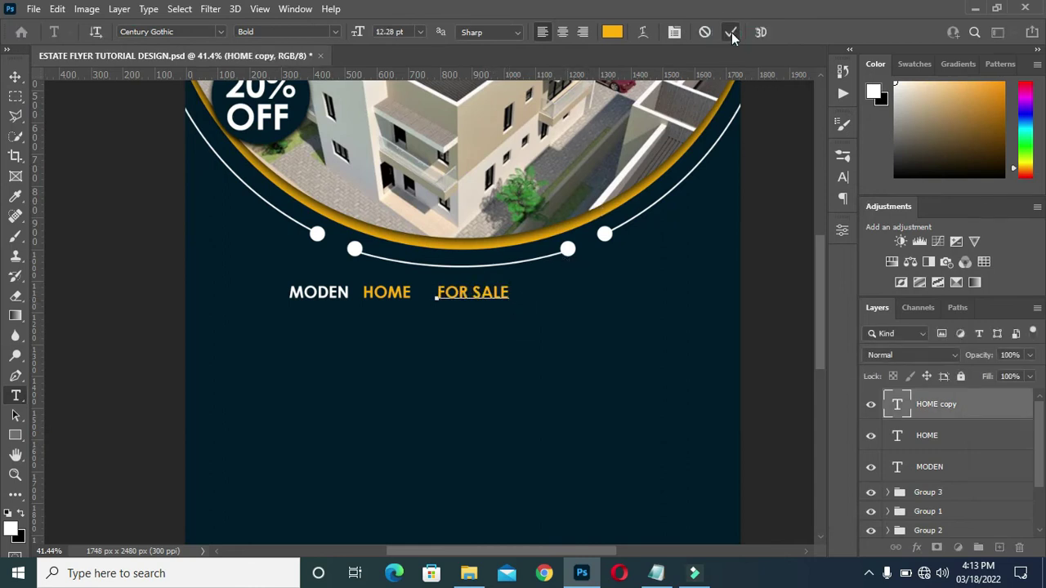
{"action": "left_click", "coordinate": [730, 30]}
{"action": "left_click", "coordinate": [611, 32]}
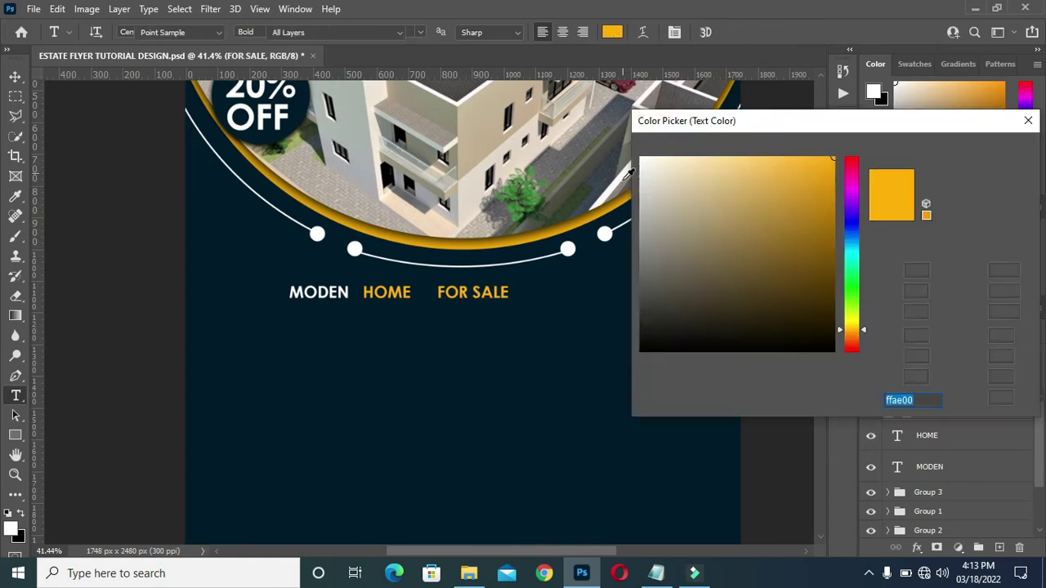
{"action": "type", "text": "ffffff"}
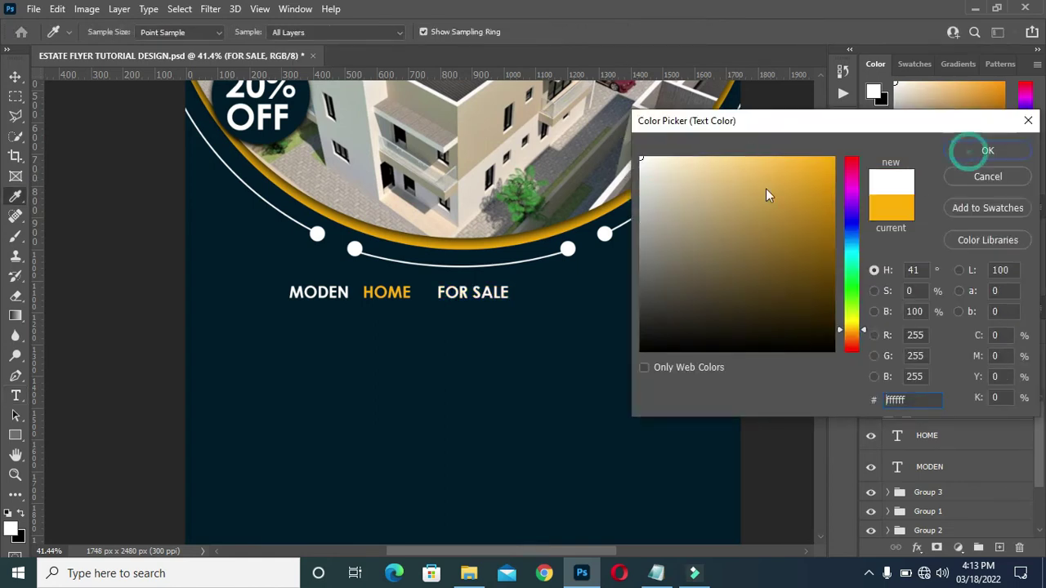
{"action": "left_click", "coordinate": [987, 150]}
Step: Align FOR SALE, group the three heading words, and centre the group horizontally on the flyer
{"action": "left_click", "coordinate": [18, 78]}
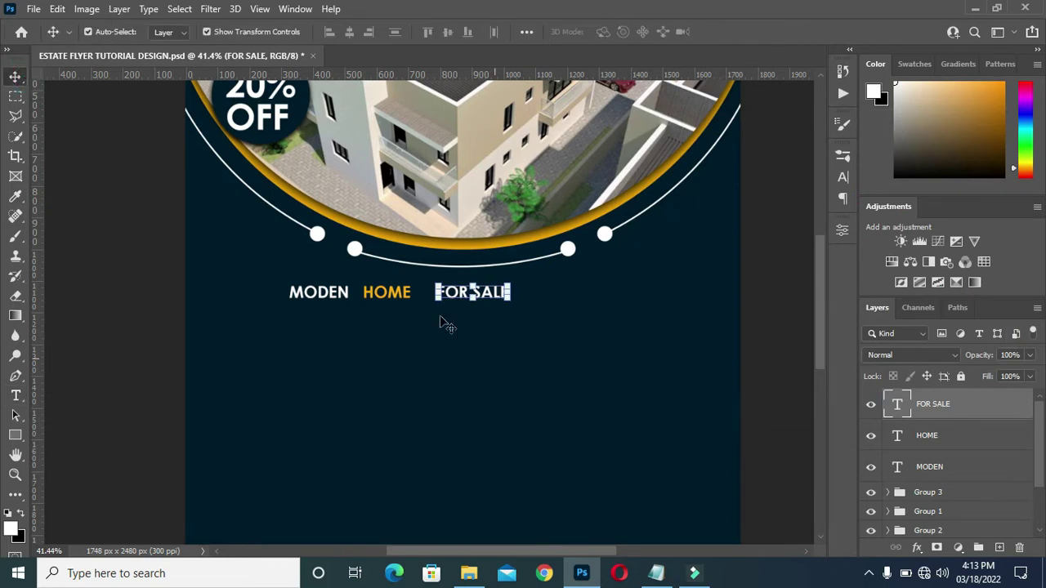
{"action": "mouse_move", "coordinate": [459, 294]}
{"action": "left_mouse_down"}
{"action": "mouse_move", "coordinate": [460, 282]}
{"action": "mouse_move", "coordinate": [460, 291]}
{"action": "left_mouse_up"}
{"action": "left_click_drag", "start_coordinate": [175, 276], "coordinate": [509, 299]}
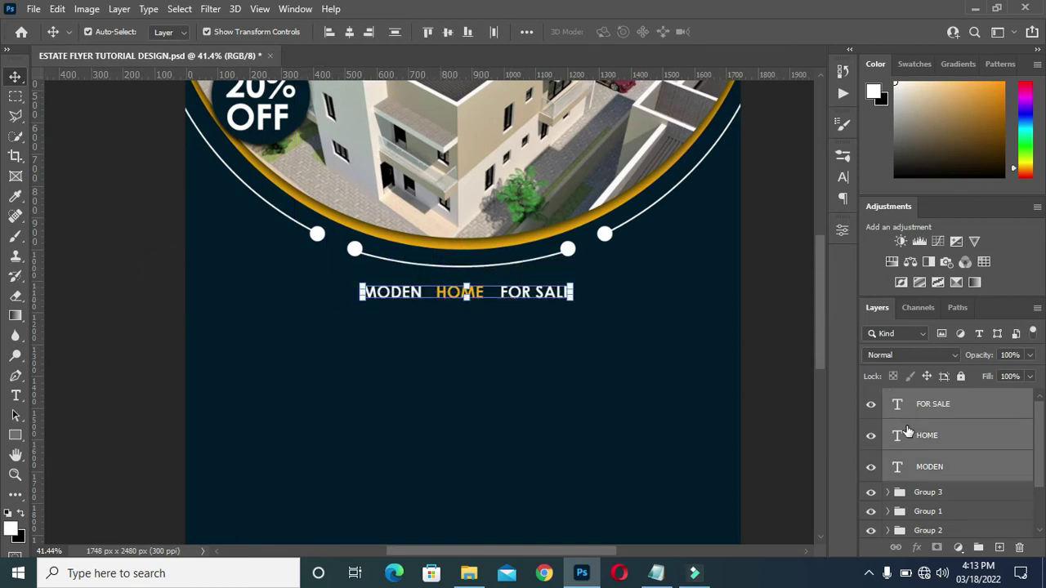
{"action": "key", "text": "ctrl+g"}
{"action": "key", "text": "ctrl+a"}
{"action": "left_click", "coordinate": [349, 31]}
{"action": "key", "text": "ctrl+d"}
{"action": "left_click", "coordinate": [768, 295], "text": "ctrl"}
{"action": "scroll", "coordinate": [503, 304], "scroll_direction": "down", "scroll_amount": 1}
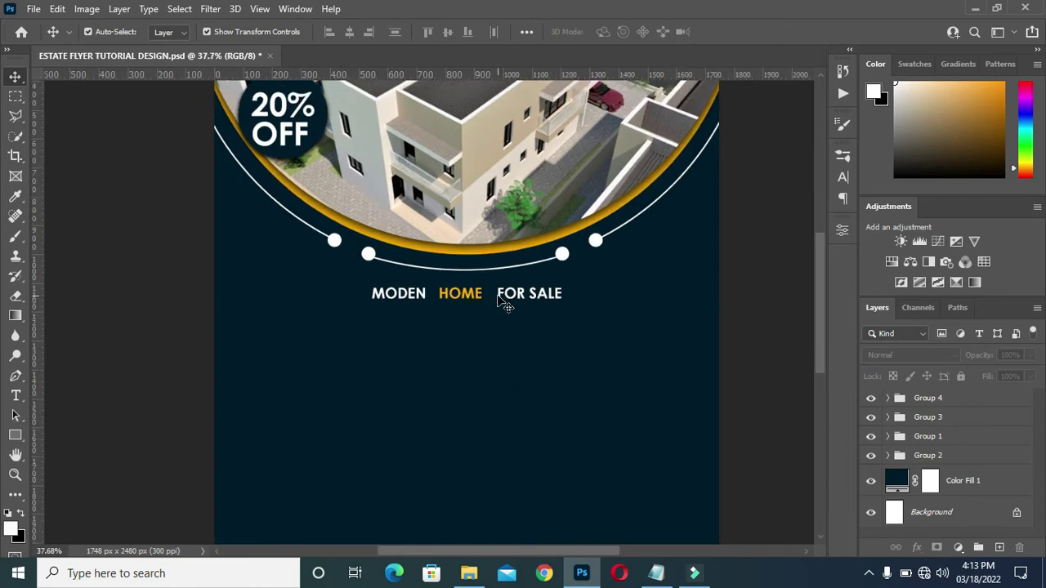
{"action": "scroll", "coordinate": [482, 314], "scroll_direction": "down", "scroll_amount": 4}
Step: Draw a white 500 px circle, Ellipse 4, below the heading
{"action": "scroll", "coordinate": [412, 327], "scroll_direction": "up", "scroll_amount": 5}
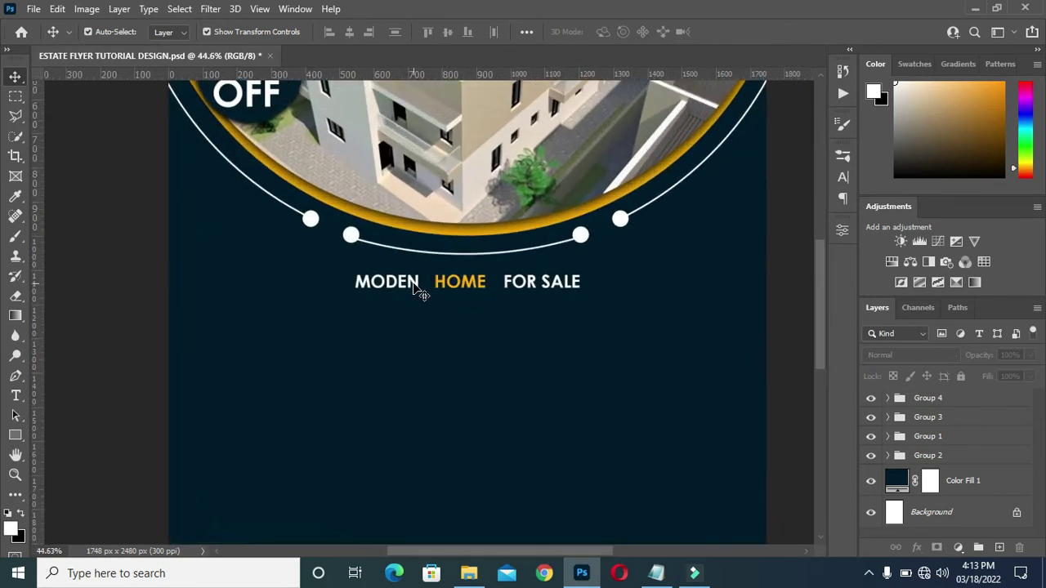
{"action": "left_click", "coordinate": [23, 435]}
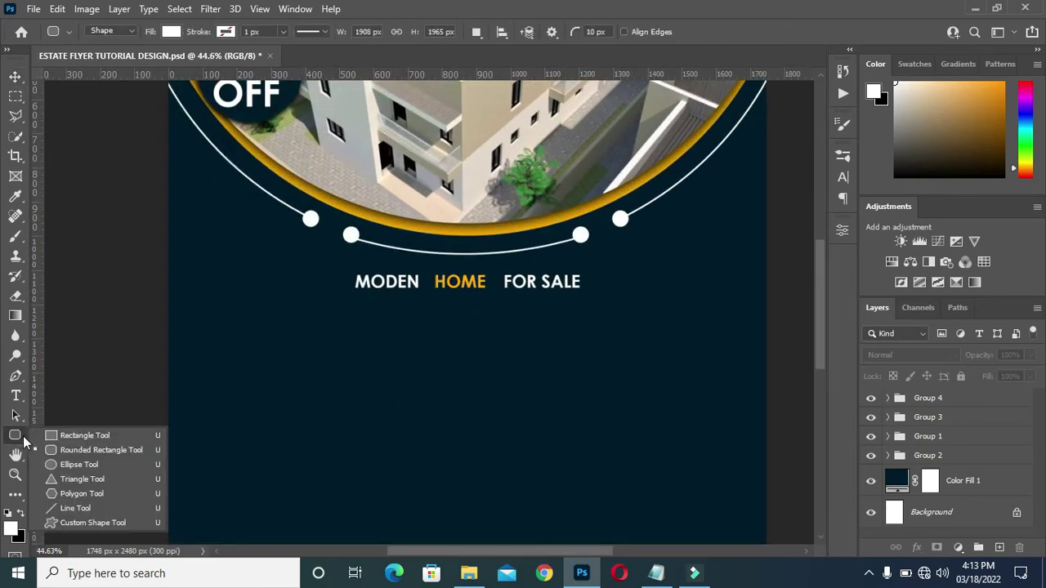
{"action": "left_click", "coordinate": [61, 460]}
{"action": "key", "text": "shift+u"}
{"action": "left_click_drag", "start_coordinate": [291, 346], "coordinate": [463, 513]}
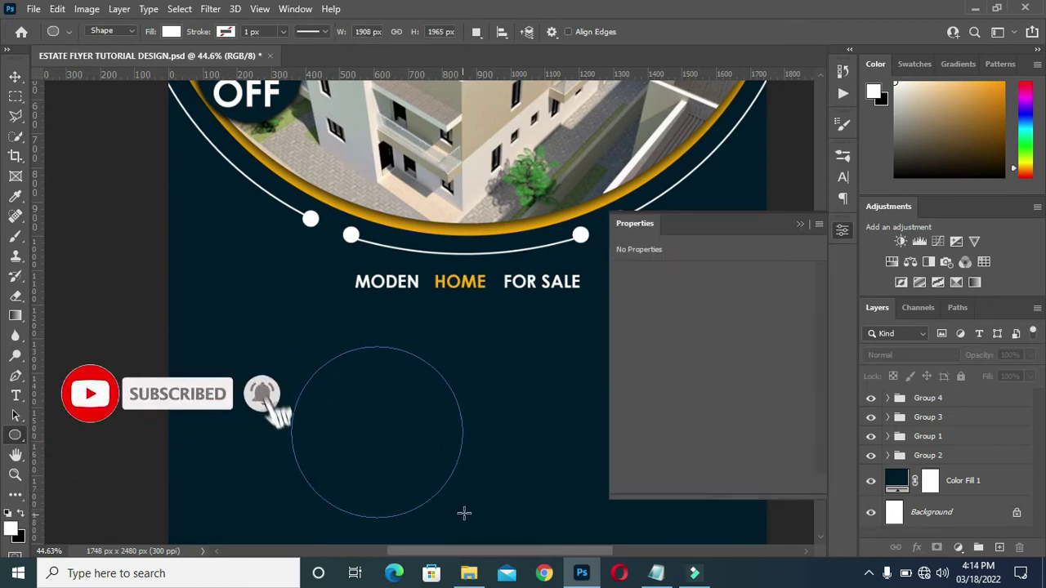
{"action": "left_click", "coordinate": [798, 222]}
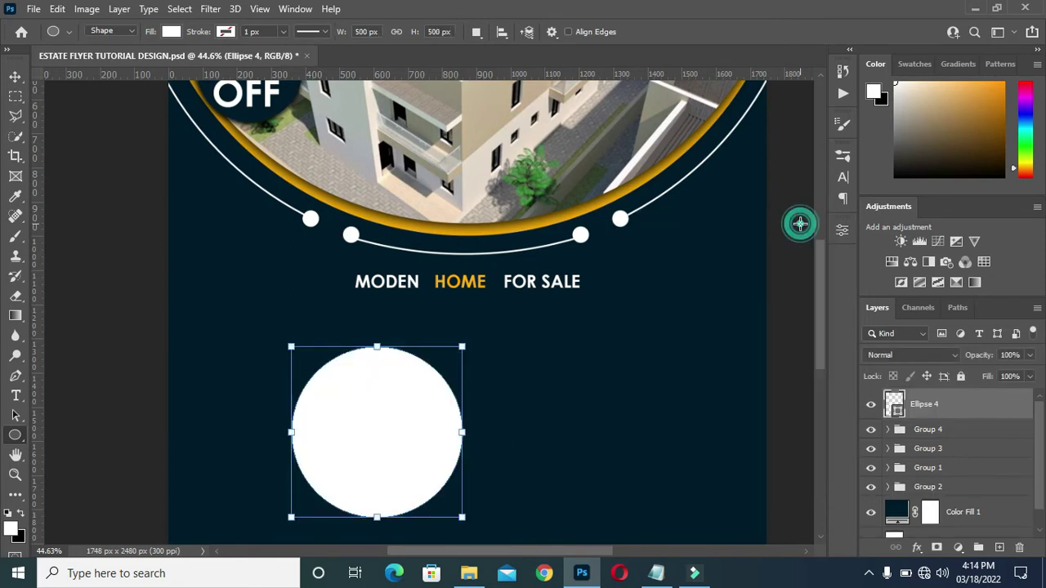
Step: Duplicate Ellipse 4, hide the copy, and reselect the original white circle
{"action": "left_click", "coordinate": [15, 76]}
{"action": "left_click_drag", "start_coordinate": [950, 401], "coordinate": [1000, 547]}
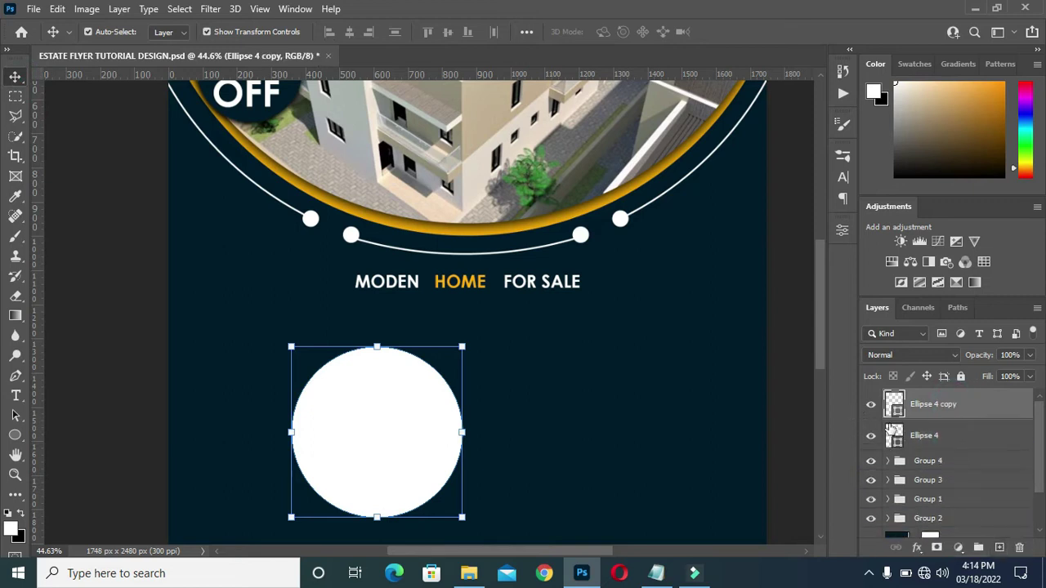
{"action": "left_click", "coordinate": [871, 406]}
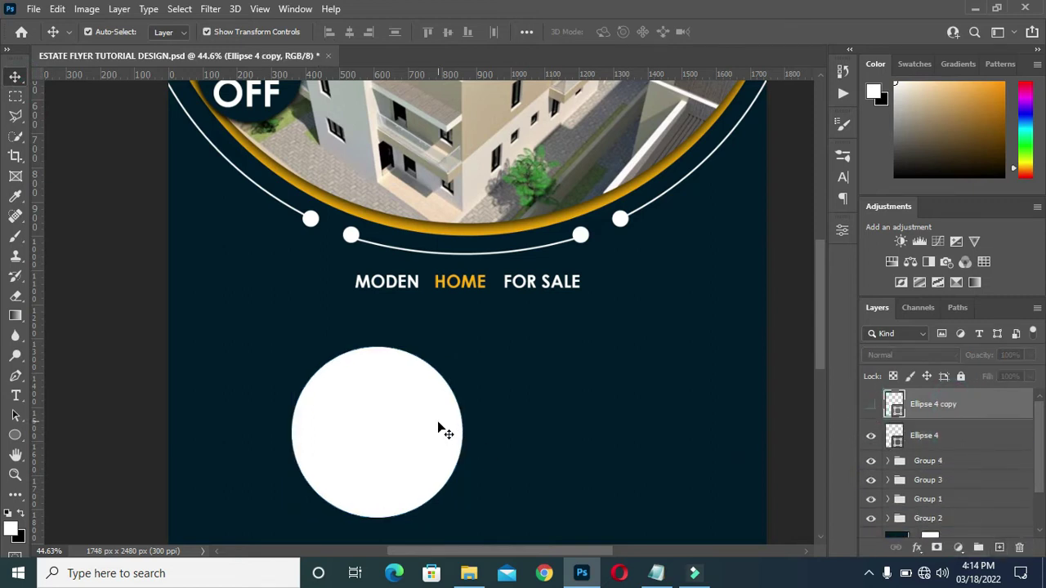
{"action": "left_click_drag", "start_coordinate": [819, 327], "coordinate": [801, 373]}
{"action": "left_click", "coordinate": [397, 328]}
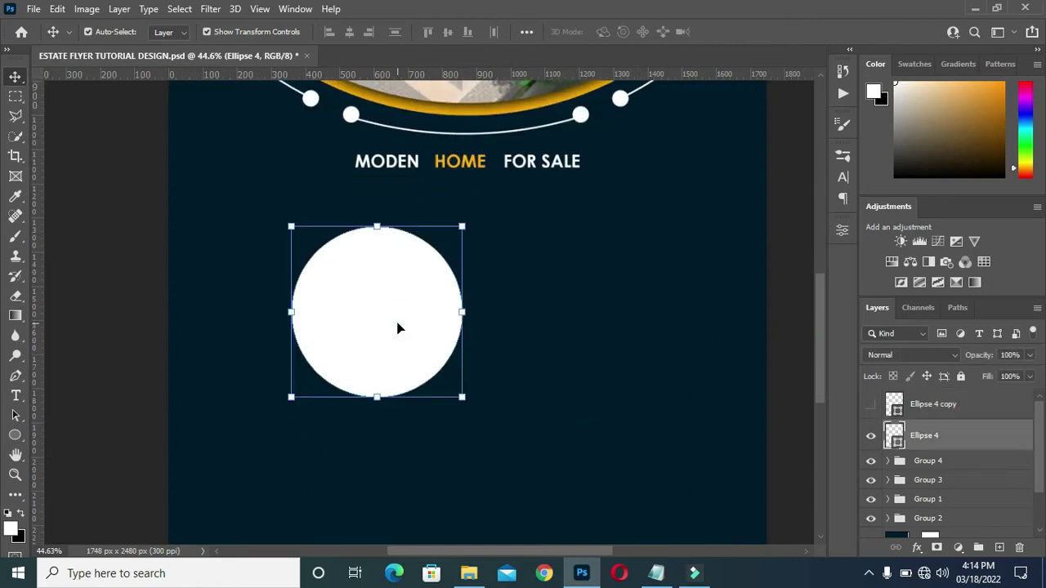
Step: Remove the circle's fill and give it a white 5 px stroke
{"action": "left_click", "coordinate": [842, 231]}
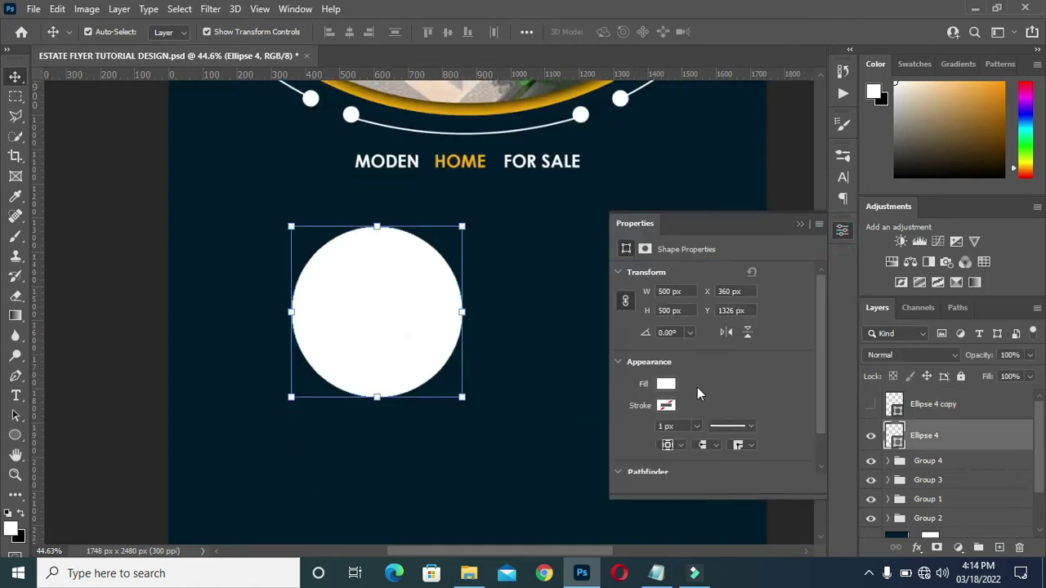
{"action": "left_click", "coordinate": [664, 384]}
{"action": "left_click", "coordinate": [634, 327]}
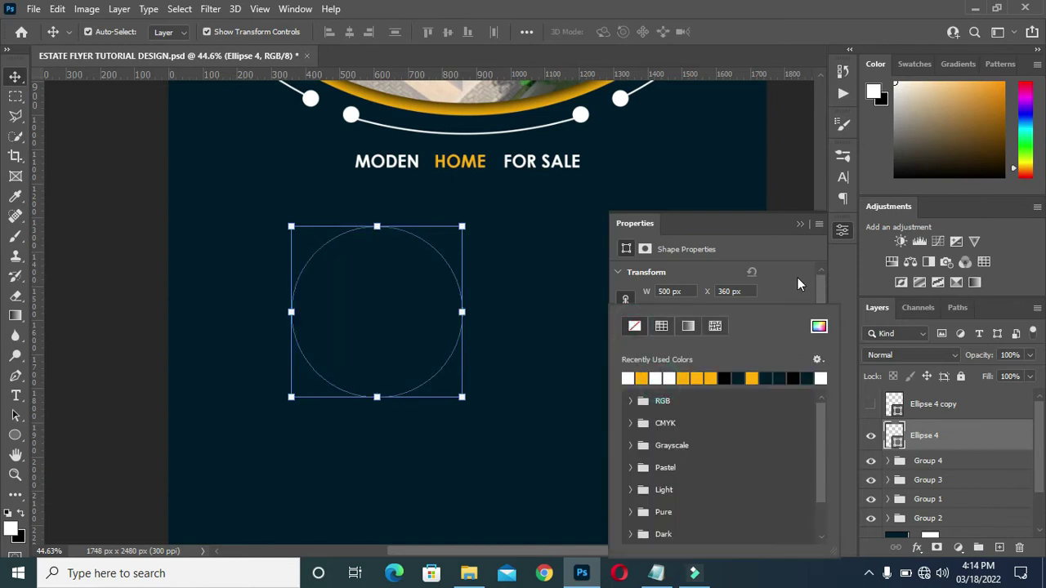
{"action": "left_click", "coordinate": [666, 406]}
{"action": "left_click", "coordinate": [784, 292]}
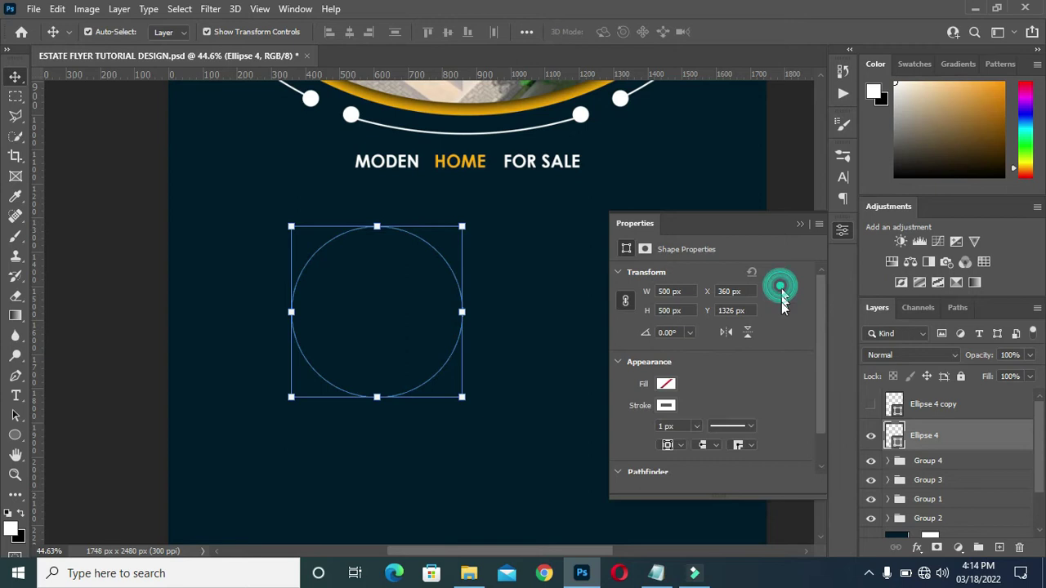
{"action": "left_click", "coordinate": [688, 426]}
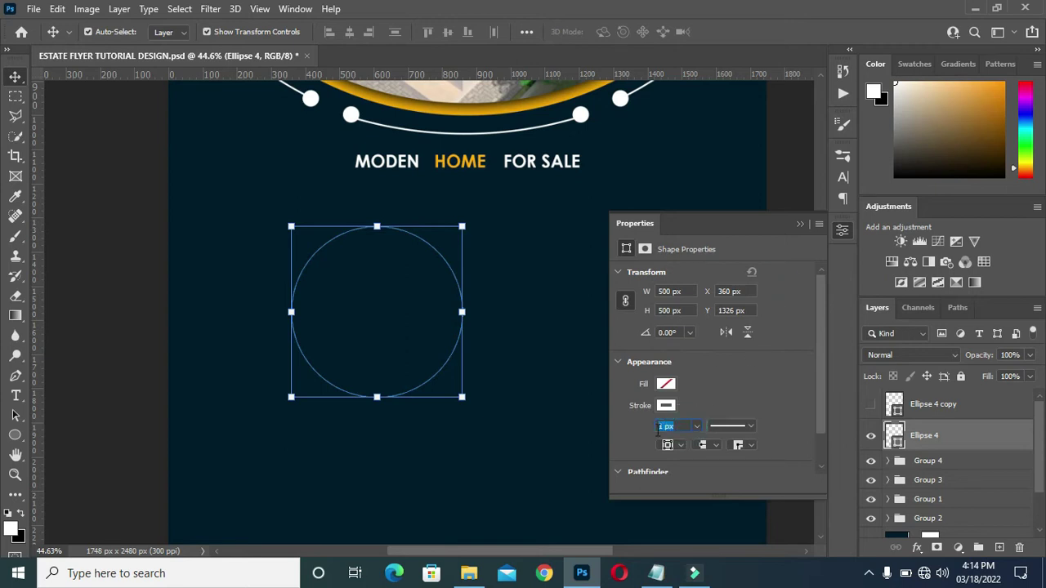
{"action": "key", "text": "Return"}
{"action": "left_click", "coordinate": [798, 224]}
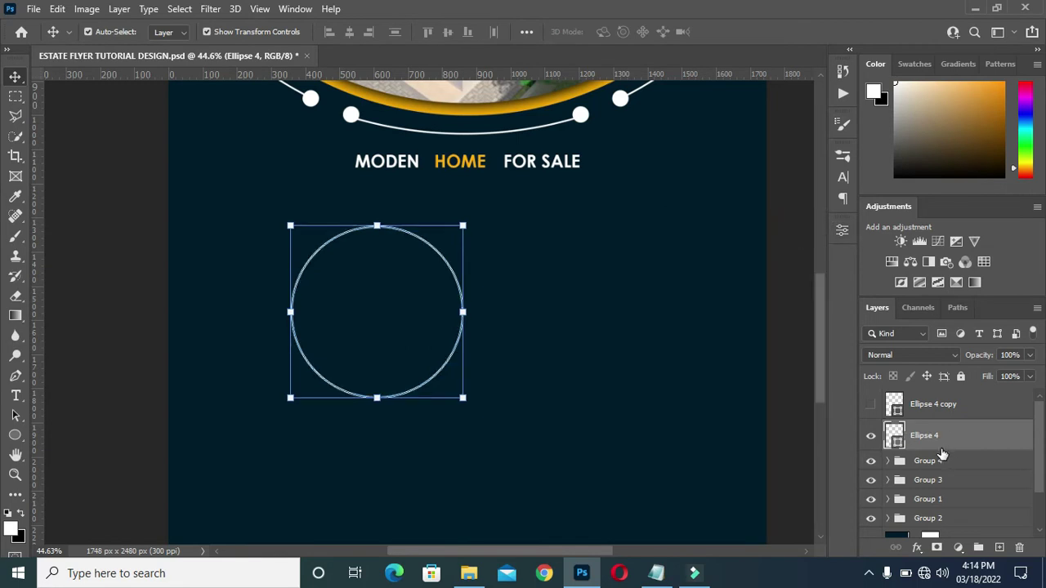
Step: Convert Ellipse 4 to a smart object, then rasterize the layer
{"action": "right_click", "coordinate": [917, 438]}
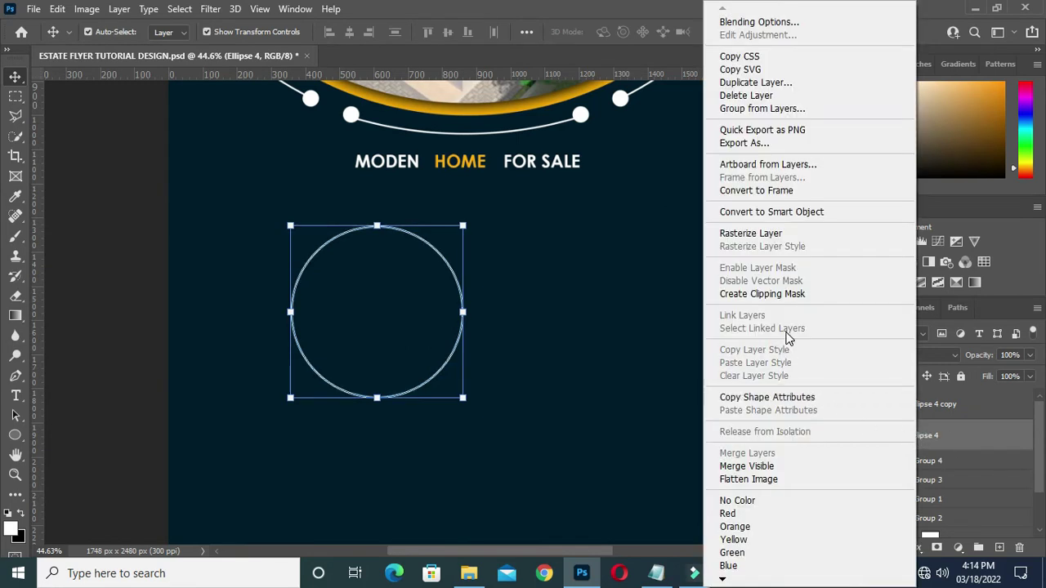
{"action": "left_click", "coordinate": [770, 212]}
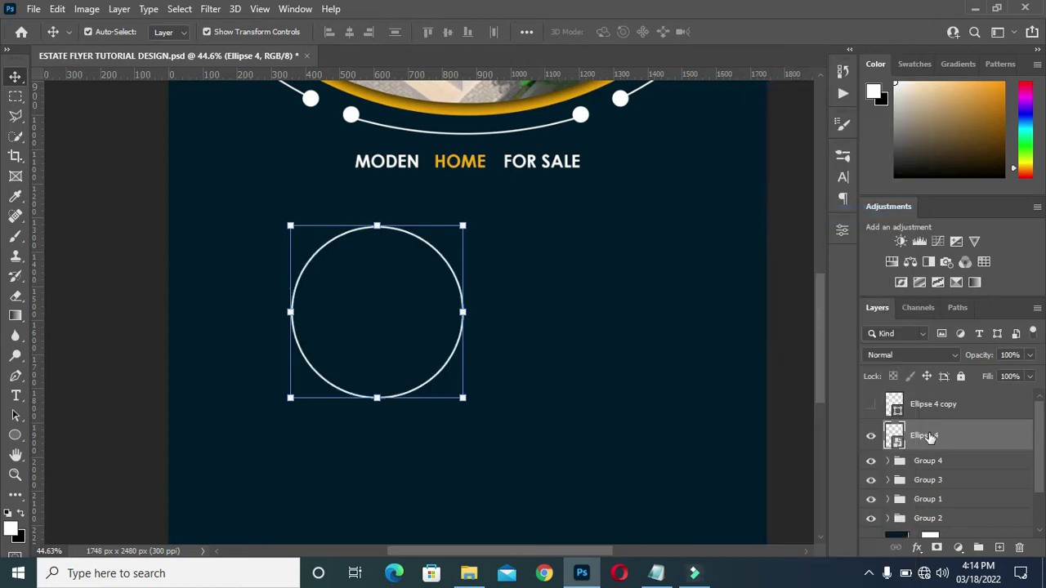
{"action": "right_click", "coordinate": [930, 439]}
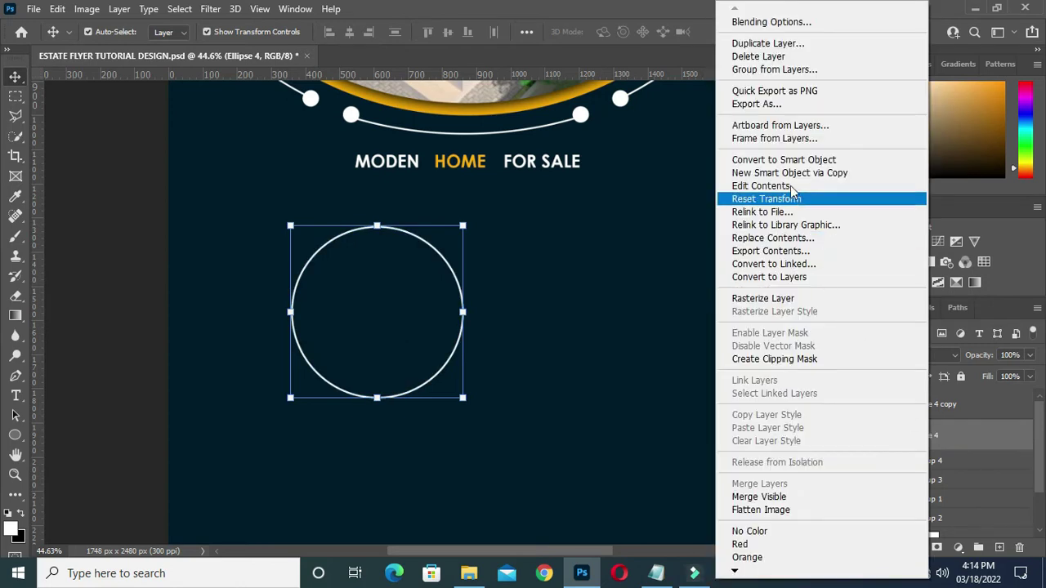
{"action": "left_click", "coordinate": [780, 299]}
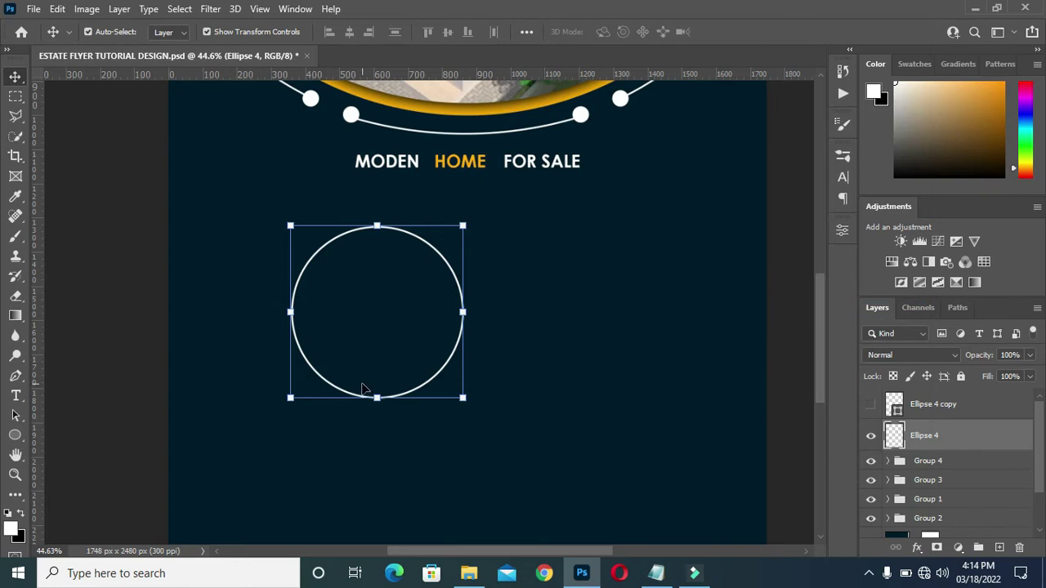
{"action": "scroll", "coordinate": [363, 389], "scroll_direction": "up", "scroll_amount": 1}
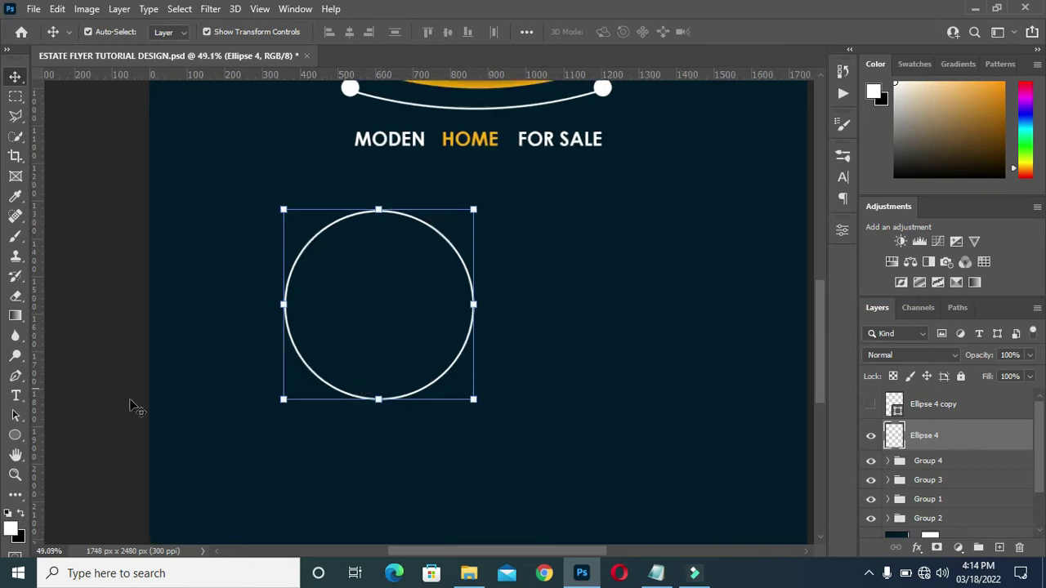
Step: Erase a small lower-left section of the ring with a Polygonal Lasso selection
{"action": "left_click", "coordinate": [17, 117]}
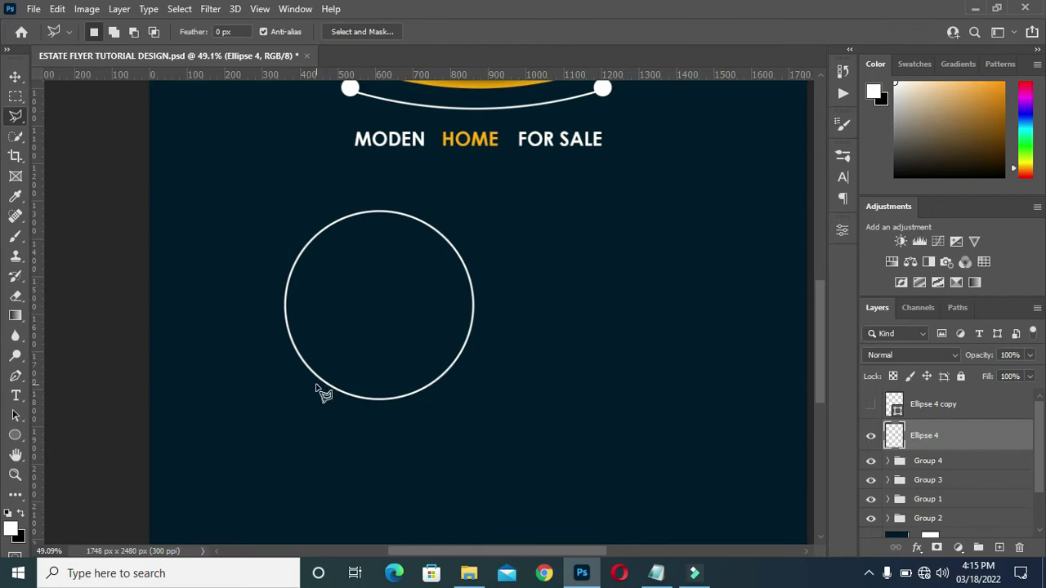
{"action": "mouse_move", "coordinate": [285, 350]}
{"action": "left_mouse_down"}
{"action": "mouse_move", "coordinate": [367, 371]}
{"action": "mouse_move", "coordinate": [327, 426]}
{"action": "mouse_move", "coordinate": [258, 416]}
{"action": "mouse_move", "coordinate": [287, 356]}
{"action": "left_mouse_up"}
{"action": "double_click", "coordinate": [280, 374]}
{"action": "key", "text": "Delete"}
{"action": "key", "text": "ctrl+d"}
Step: Erase the ring's right and lower portion, leaving only the upper-left arc
{"action": "left_click", "coordinate": [434, 233]}
{"action": "left_click", "coordinate": [488, 235]}
{"action": "left_click", "coordinate": [517, 403]}
{"action": "left_click", "coordinate": [397, 478]}
{"action": "left_click", "coordinate": [284, 439]}
{"action": "left_click", "coordinate": [390, 296]}
{"action": "key", "text": "Return"}
{"action": "key", "text": "Delete"}
{"action": "key", "text": "ctrl+d"}
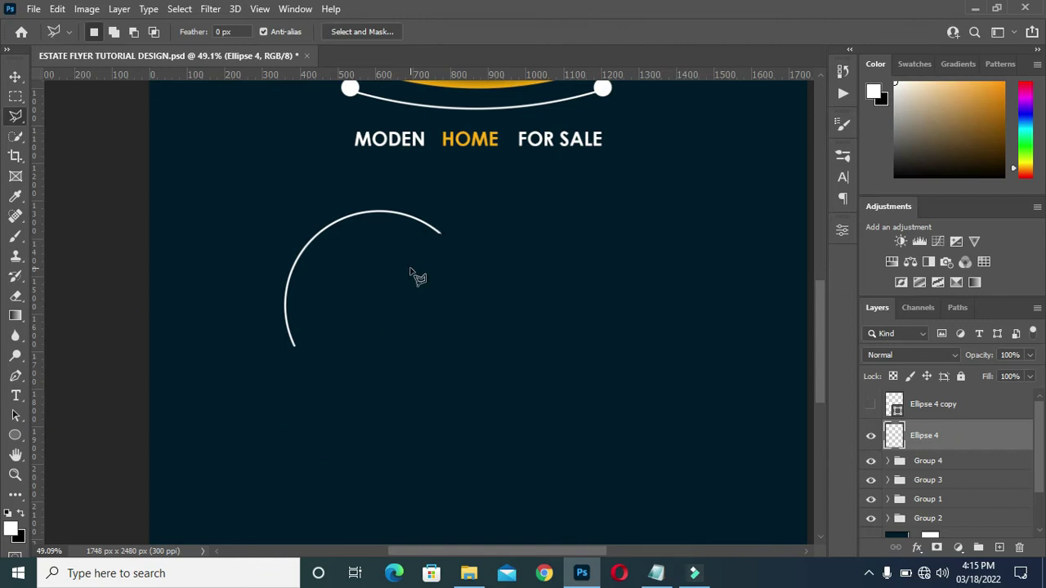
{"action": "left_click", "coordinate": [16, 77]}
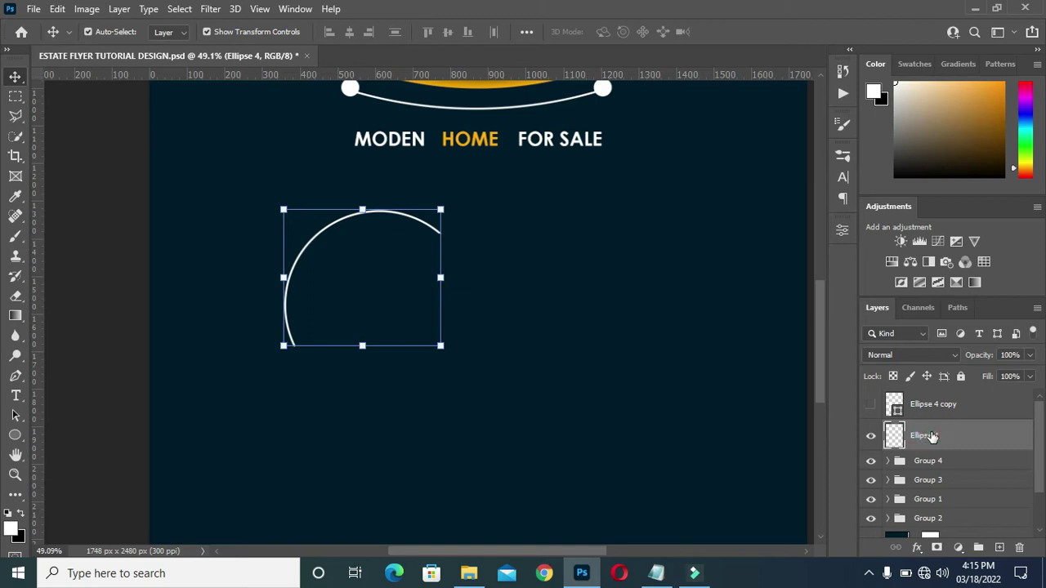
Step: Enlarge the upper-left arc slightly and make the Ellipse 4 copy white circle visible
{"action": "left_click_drag", "start_coordinate": [439, 345], "coordinate": [446, 353]}
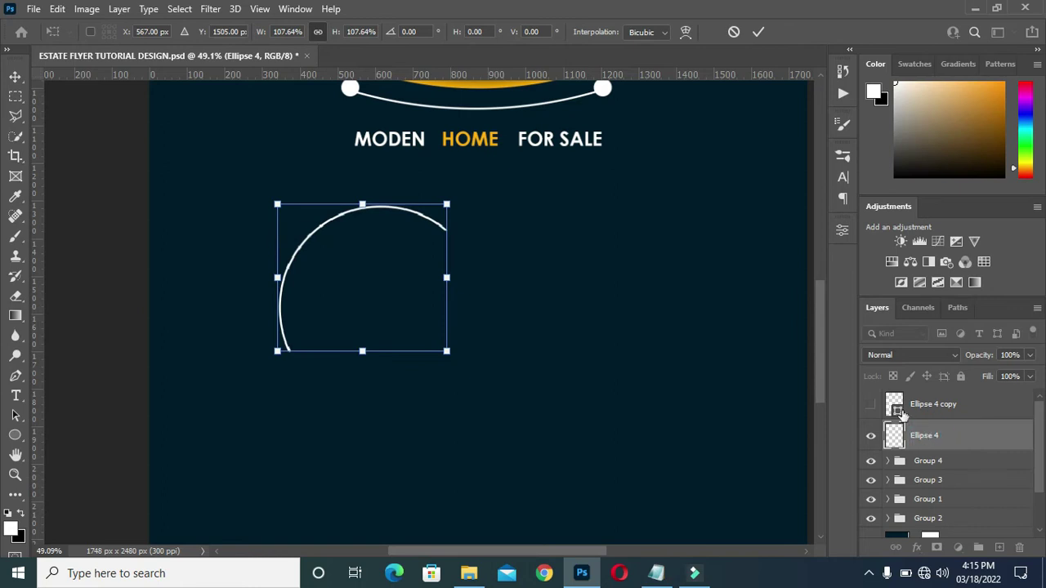
{"action": "key", "text": "Return"}
{"action": "left_click", "coordinate": [870, 404]}
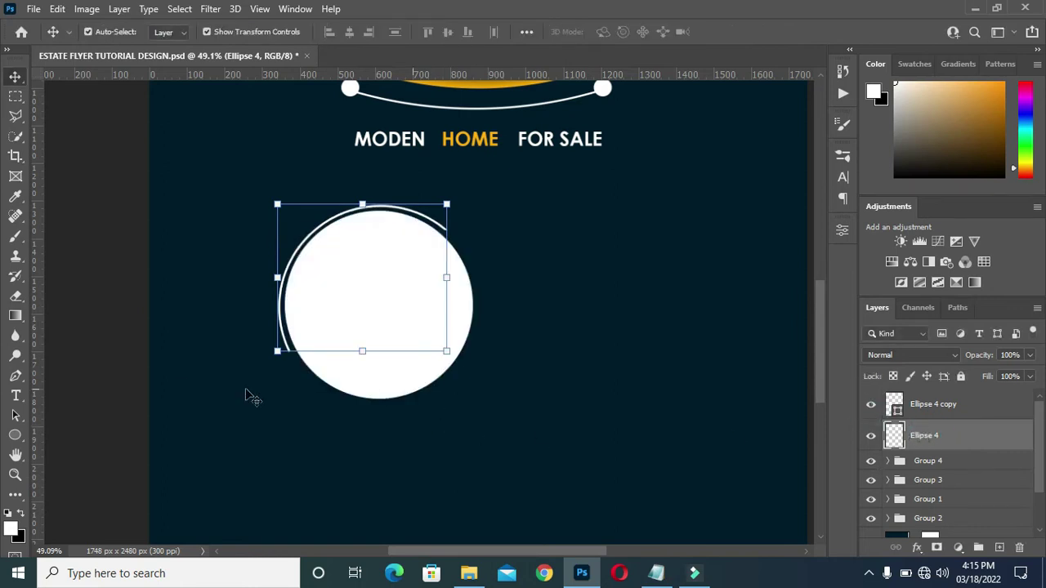
Step: Shrink the solid white circle to about 95% so it nests inside the arc
{"action": "left_click", "coordinate": [100, 376]}
{"action": "left_click", "coordinate": [401, 374]}
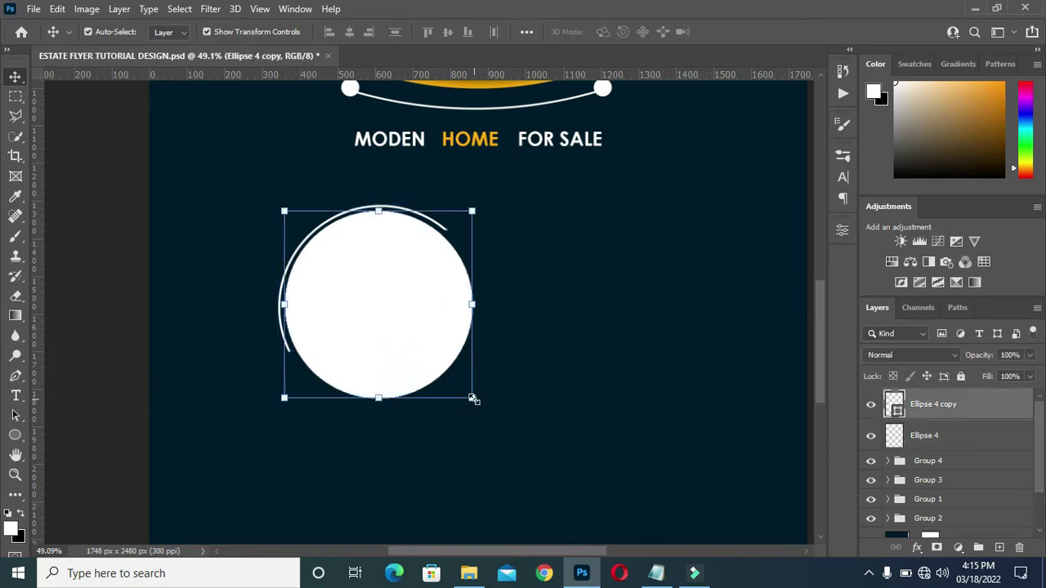
{"action": "left_click", "coordinate": [472, 399]}
{"action": "mouse_move", "coordinate": [472, 398]}
{"action": "left_mouse_down"}
{"action": "mouse_move", "coordinate": [464, 381]}
{"action": "mouse_move", "coordinate": [473, 392]}
{"action": "left_mouse_up"}
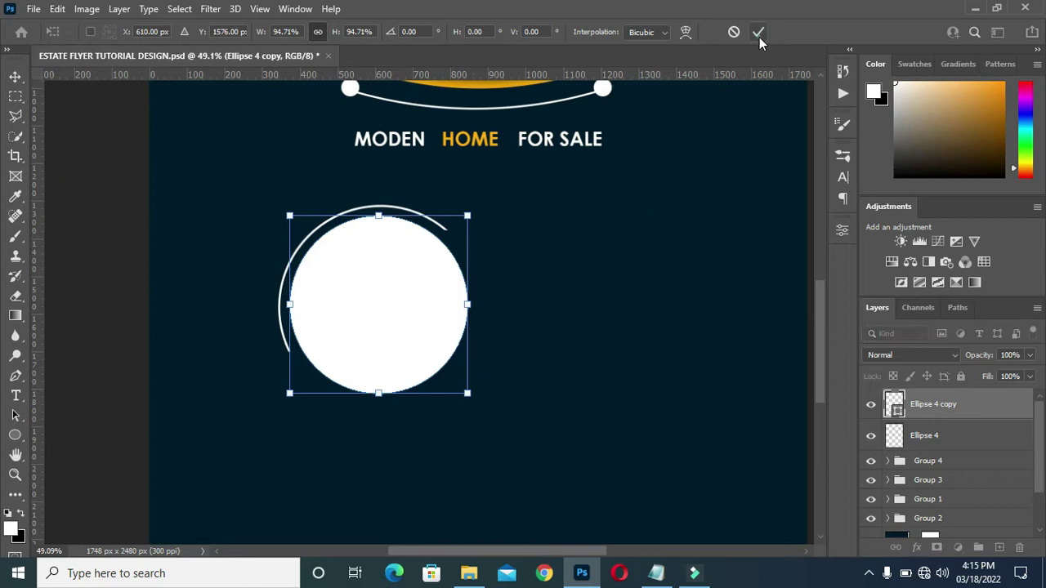
{"action": "left_click", "coordinate": [76, 309]}
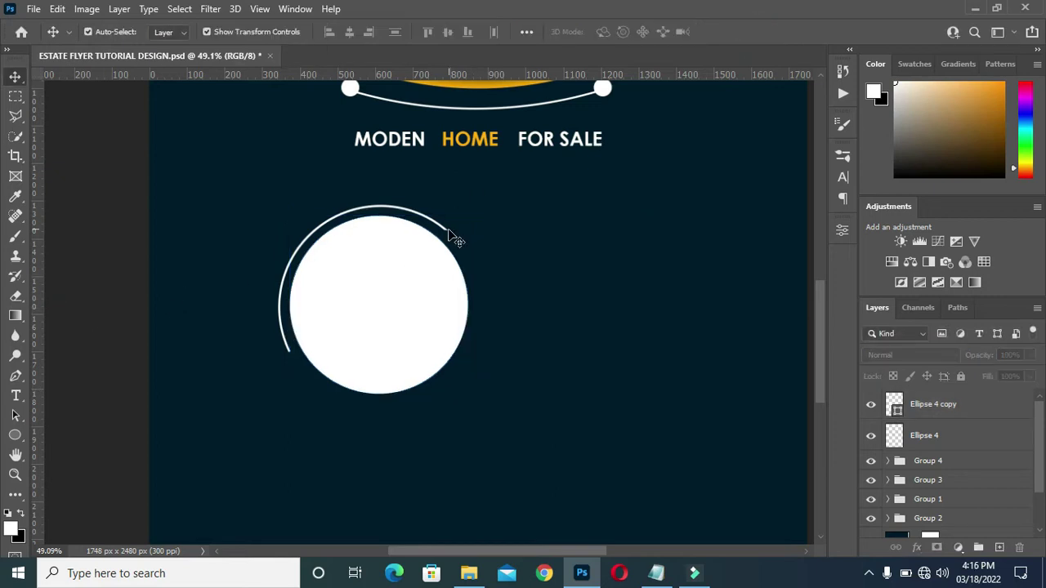
{"action": "left_click", "coordinate": [935, 435]}
{"action": "scroll", "coordinate": [278, 372], "scroll_direction": "up", "scroll_amount": 3}
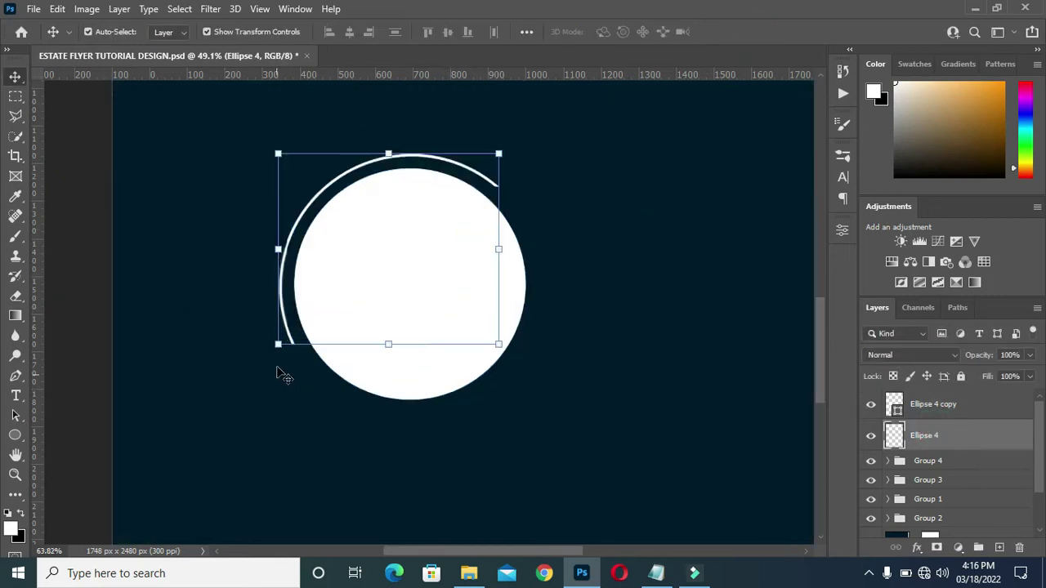
Step: Duplicate the arc, flip it horizontally and vertically, and move it to the circle's lower right
{"action": "scroll", "coordinate": [469, 302], "scroll_direction": "down", "scroll_amount": 1}
{"action": "left_click", "coordinate": [78, 304]}
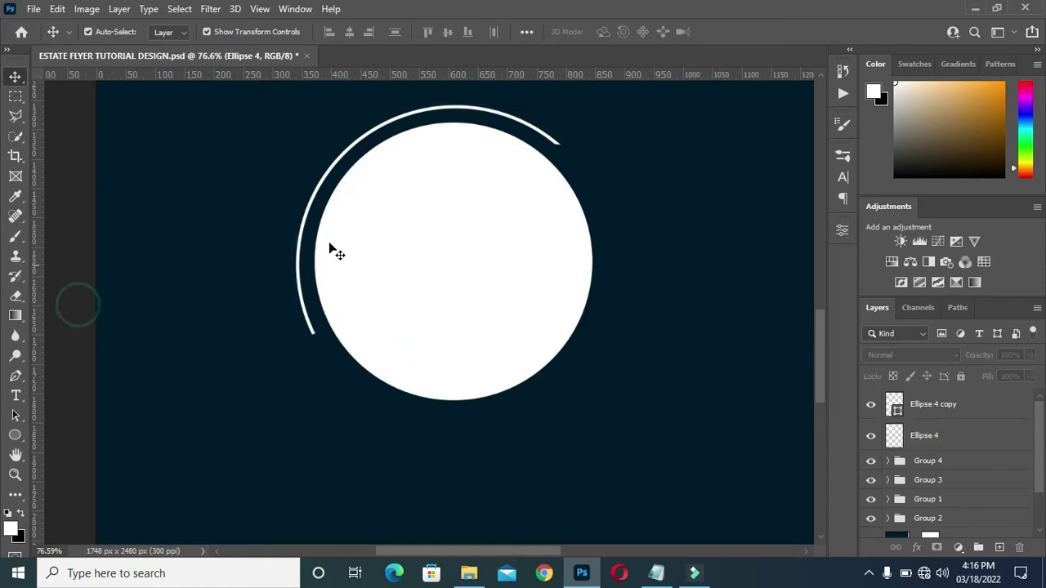
{"action": "left_click", "coordinate": [320, 190]}
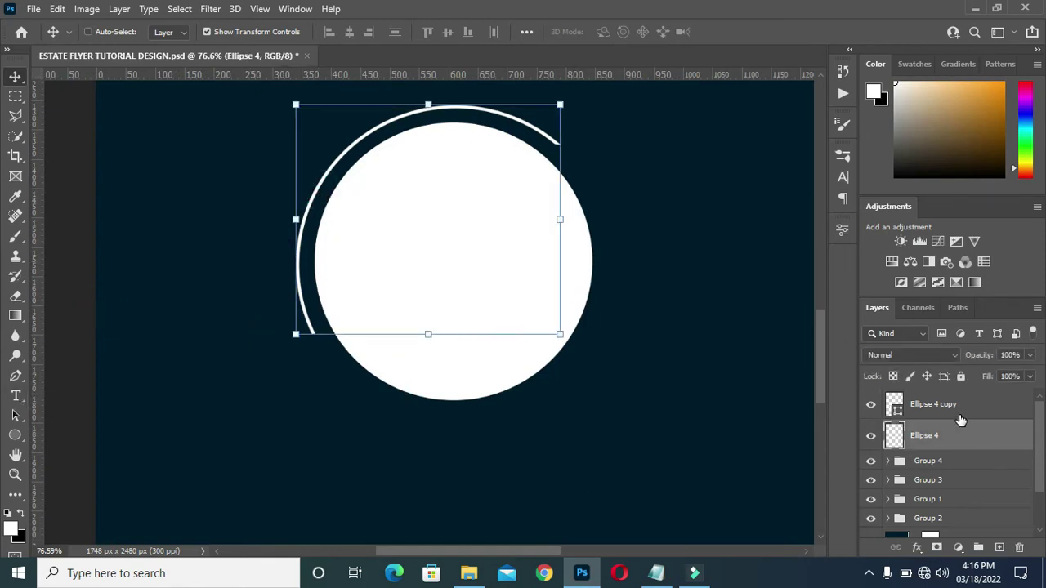
{"action": "key", "text": "ctrl+j"}
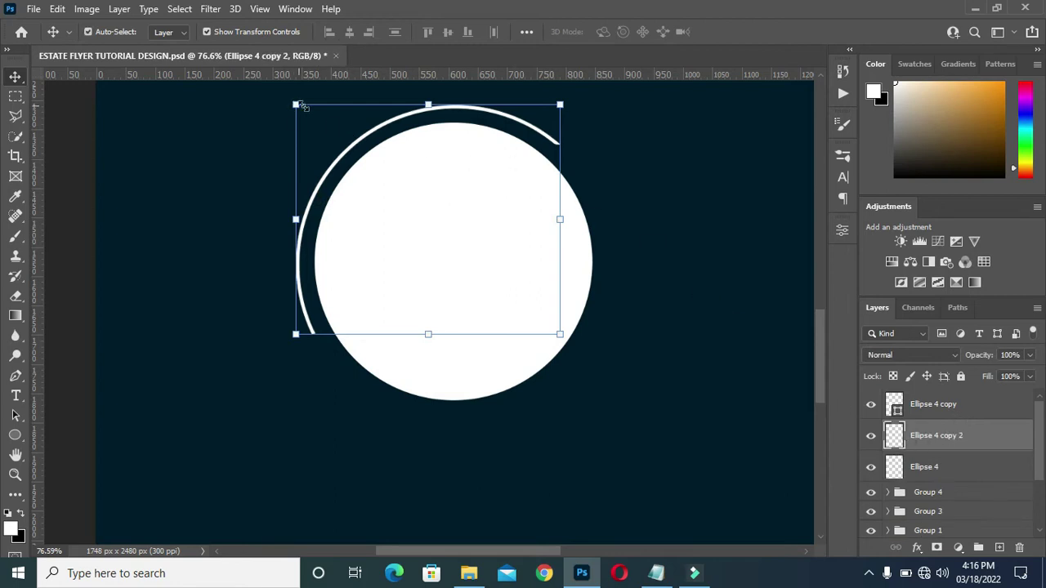
{"action": "key", "text": "ctrl+t"}
{"action": "right_click", "coordinate": [435, 149]}
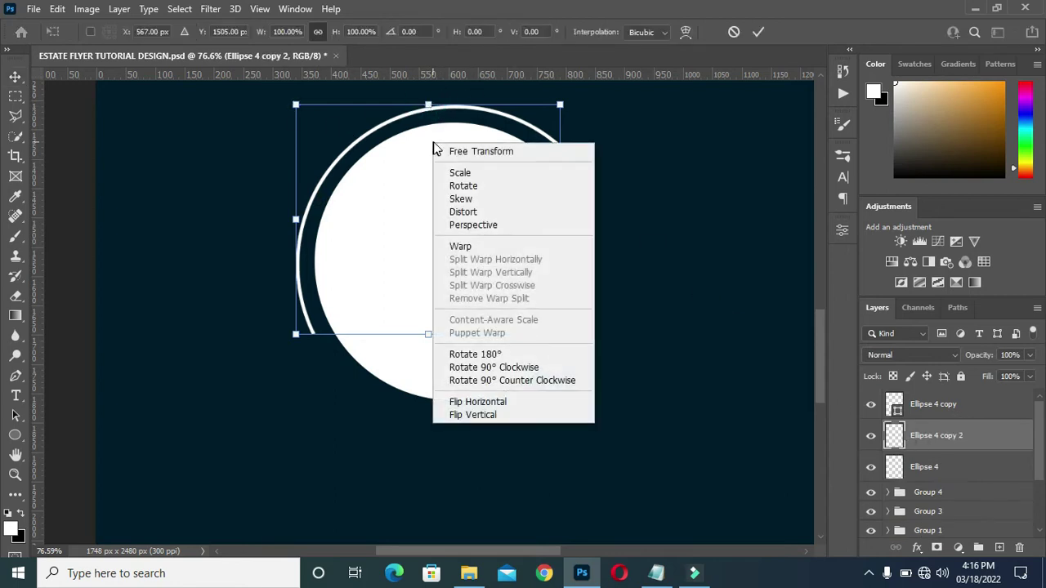
{"action": "left_click", "coordinate": [482, 401]}
{"action": "left_click_drag", "start_coordinate": [429, 106], "coordinate": [432, 326]}
{"action": "left_click_drag", "start_coordinate": [444, 254], "coordinate": [491, 336]}
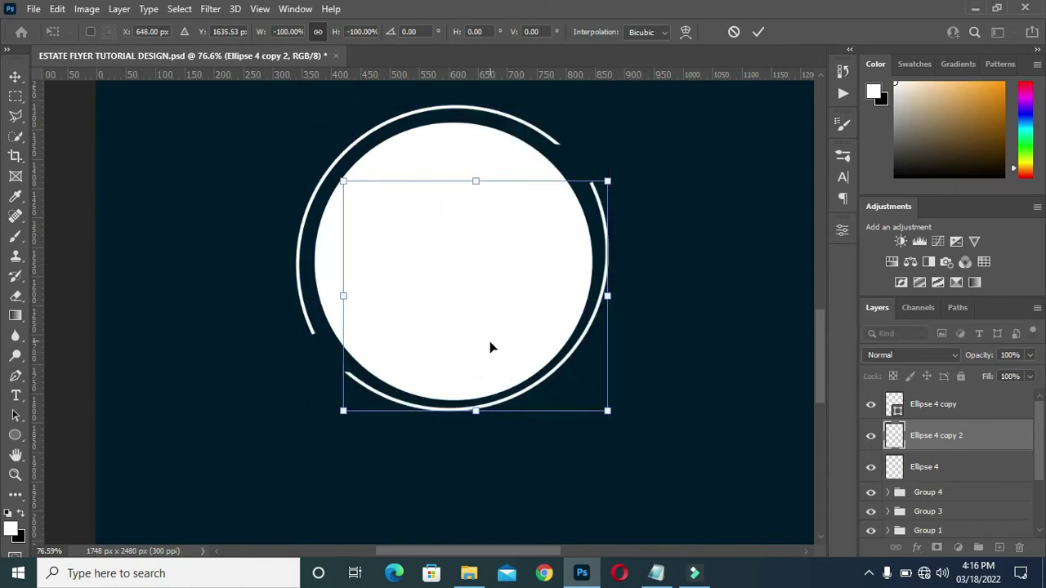
{"action": "key", "text": "Return"}
{"action": "key", "text": "ctrl+e"}
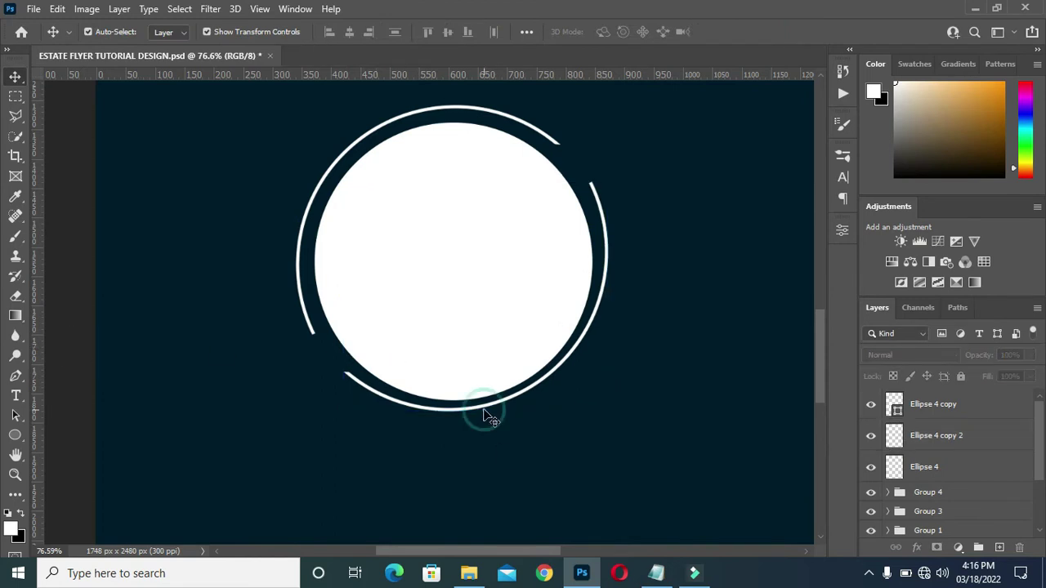
Step: Lasso the excess part of the new arc and remove it
{"action": "left_click", "coordinate": [15, 115]}
{"action": "left_click", "coordinate": [479, 387]}
{"action": "left_click", "coordinate": [478, 447]}
{"action": "left_click", "coordinate": [300, 437]}
{"action": "left_click", "coordinate": [333, 332]}
{"action": "left_click", "coordinate": [421, 315]}
{"action": "left_click", "coordinate": [589, 154]}
{"action": "left_click", "coordinate": [660, 174]}
{"action": "left_click", "coordinate": [678, 304]}
{"action": "left_click", "coordinate": [655, 353]}
{"action": "left_click", "coordinate": [603, 314]}
{"action": "left_click", "coordinate": [532, 297]}
{"action": "left_click", "coordinate": [482, 372]}
{"action": "left_click", "coordinate": [487, 379]}
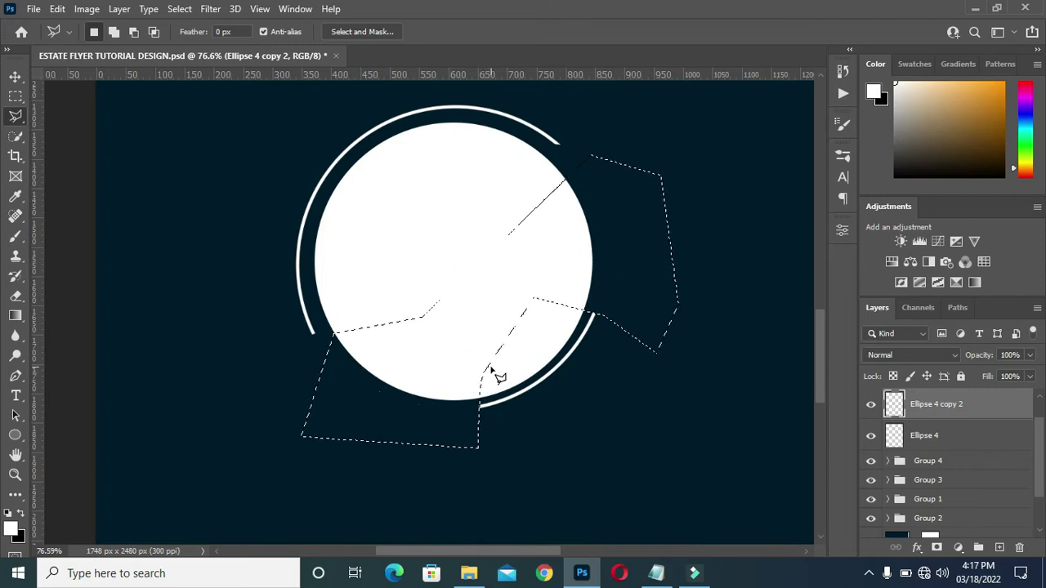
{"action": "key", "text": "ctrl+d"}
Step: Nudge the lower-right arc into place and rotate it about -0.67°
{"action": "left_click", "coordinate": [15, 76]}
{"action": "left_click", "coordinate": [68, 245]}
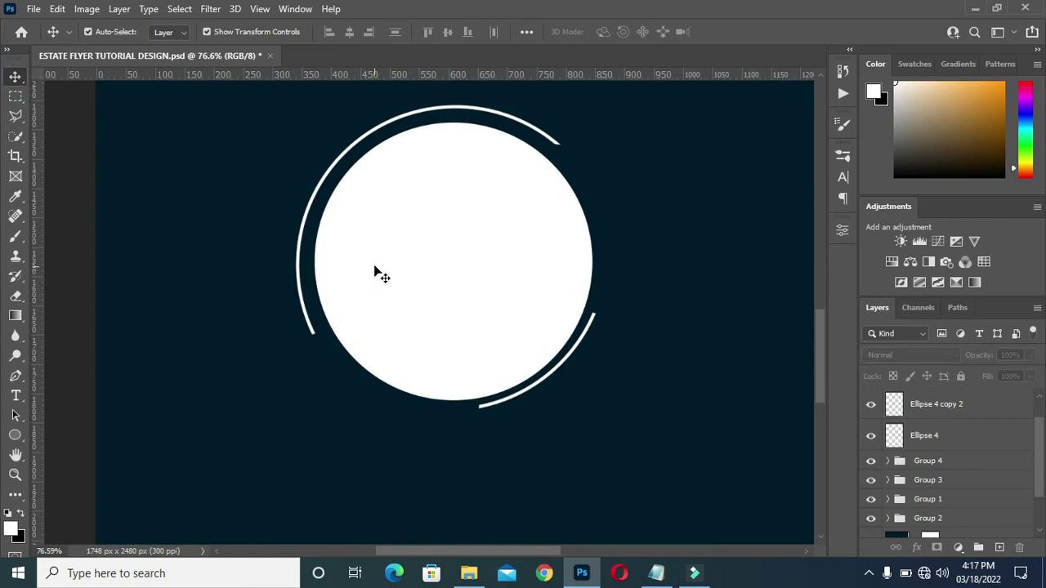
{"action": "left_click", "coordinate": [546, 392]}
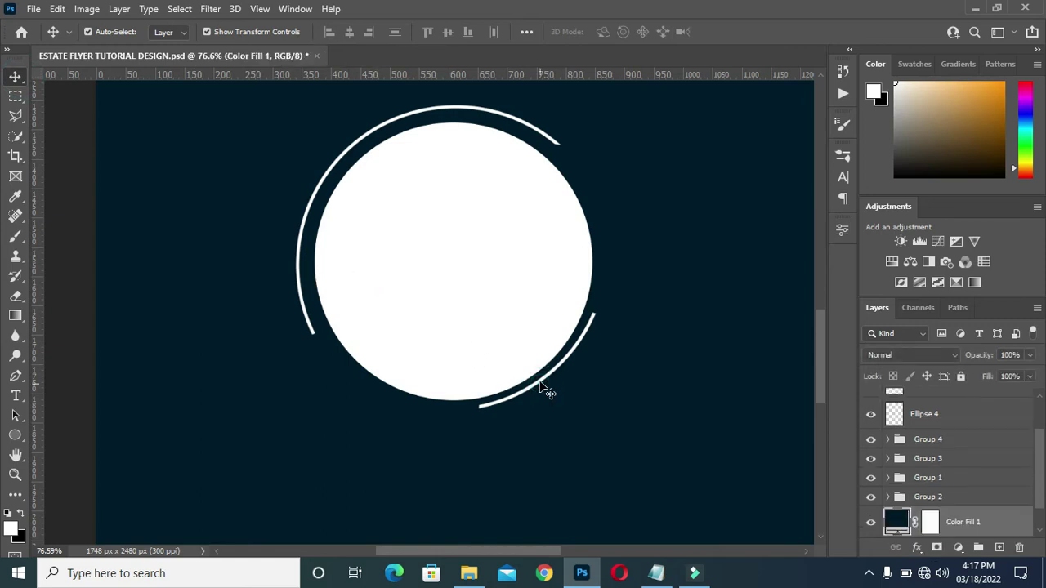
{"action": "left_click", "coordinate": [546, 393]}
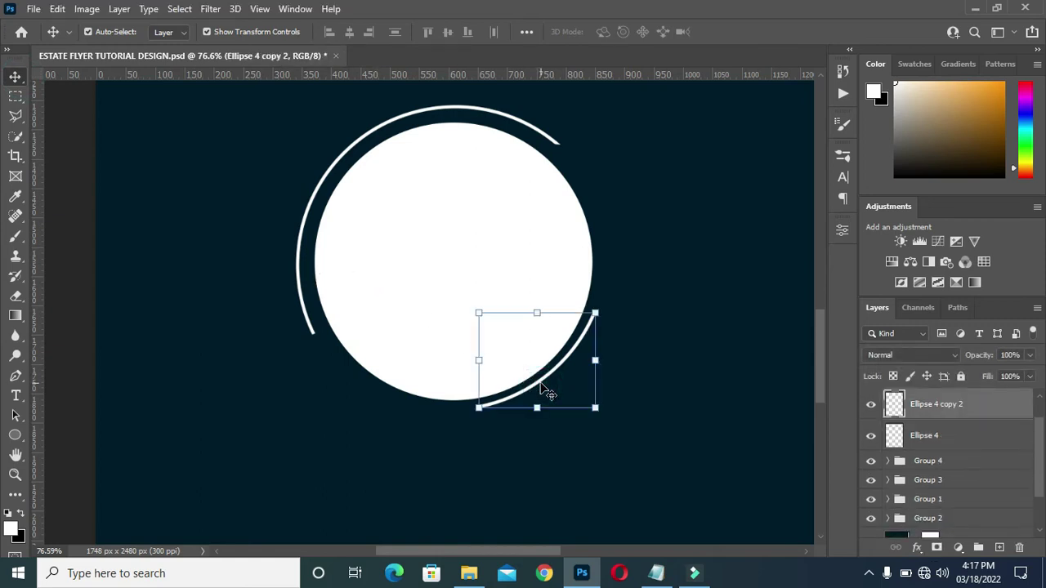
{"action": "key", "text": "Right"}
{"action": "key", "text": "Down"}
{"action": "key", "text": "Down"}
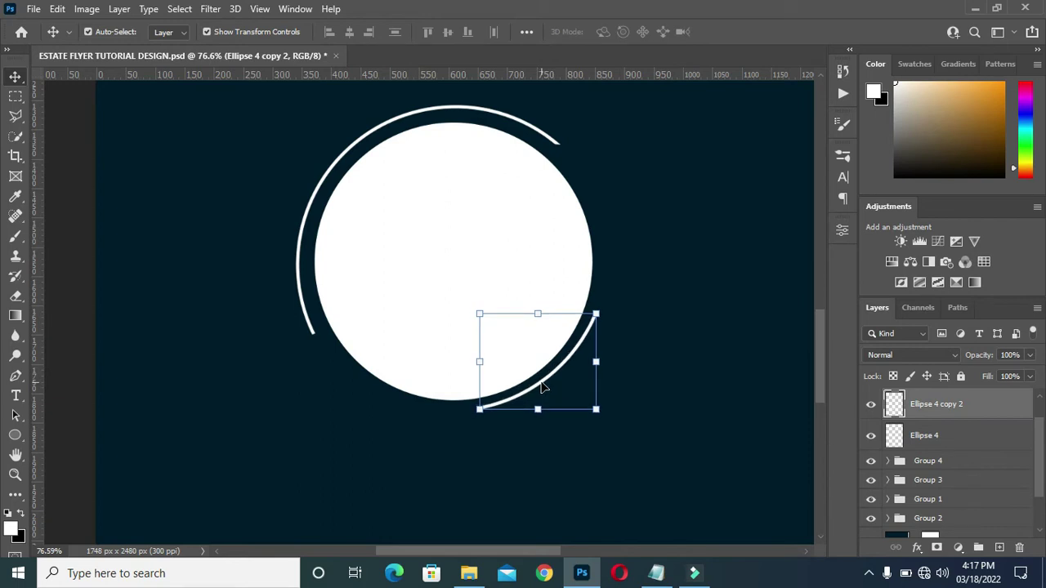
{"action": "key", "text": "Right"}
{"action": "left_click_drag", "start_coordinate": [613, 309], "coordinate": [613, 308]}
{"action": "left_click", "coordinate": [756, 32]}
{"action": "left_click", "coordinate": [60, 221]}
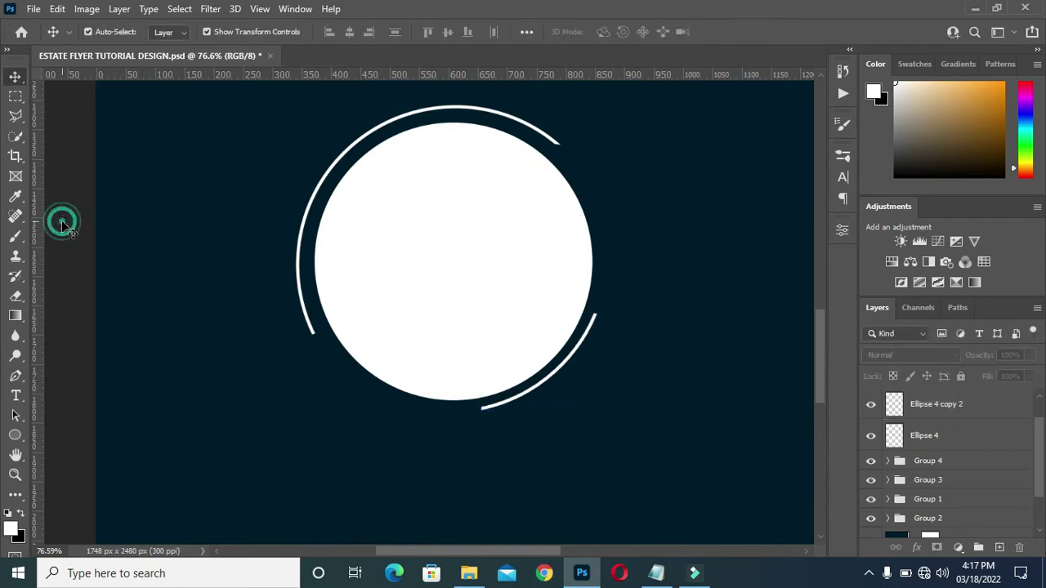
Step: Draw a 23 px white dot with the Ellipse Tool and align it to the left arc's lower end
{"action": "left_click", "coordinate": [15, 434]}
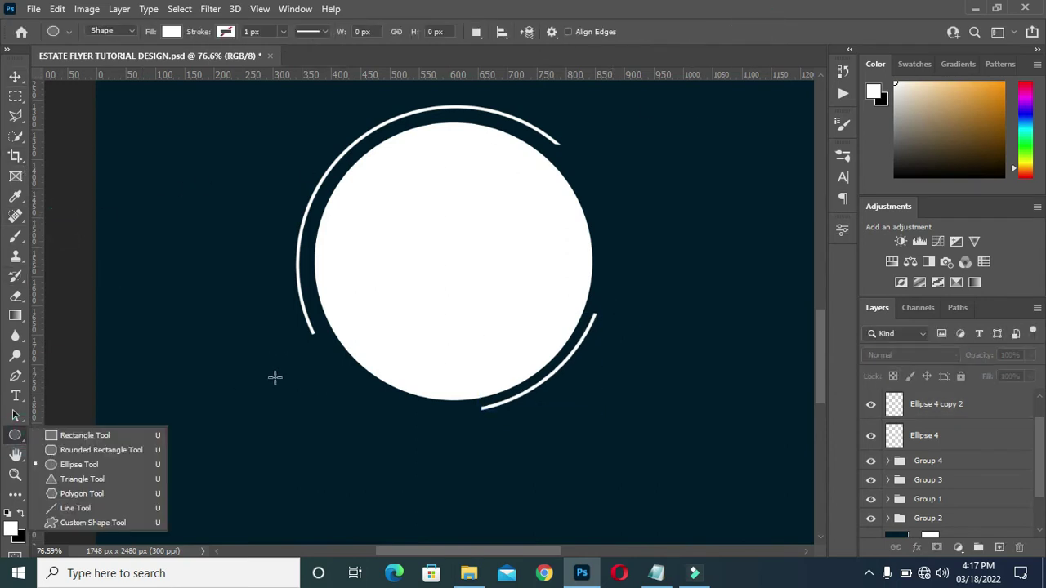
{"action": "left_click", "coordinate": [90, 464]}
{"action": "scroll", "coordinate": [311, 327], "scroll_direction": "up", "scroll_amount": 1}
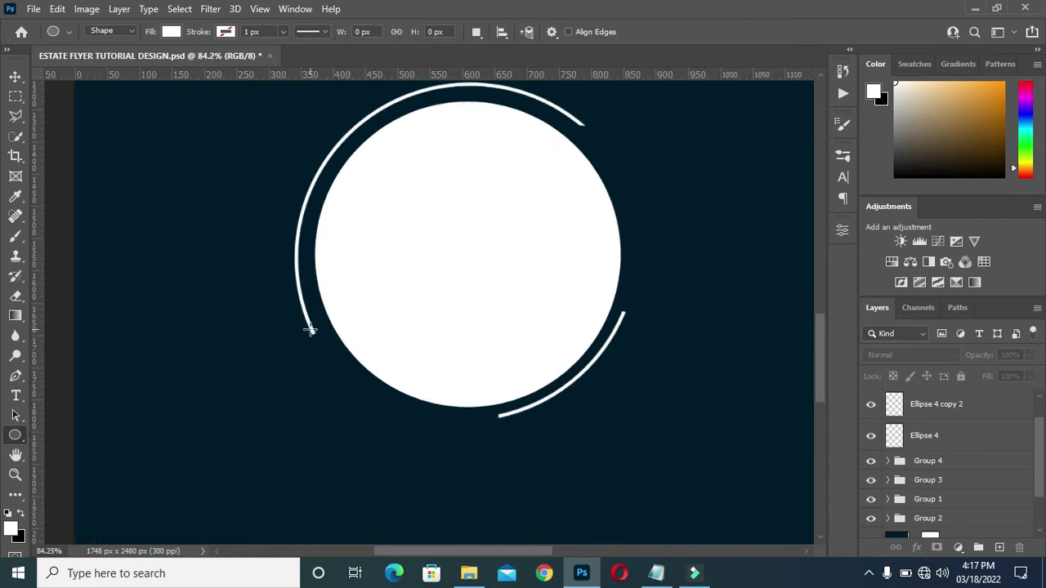
{"action": "left_click_drag", "start_coordinate": [312, 328], "coordinate": [327, 354]}
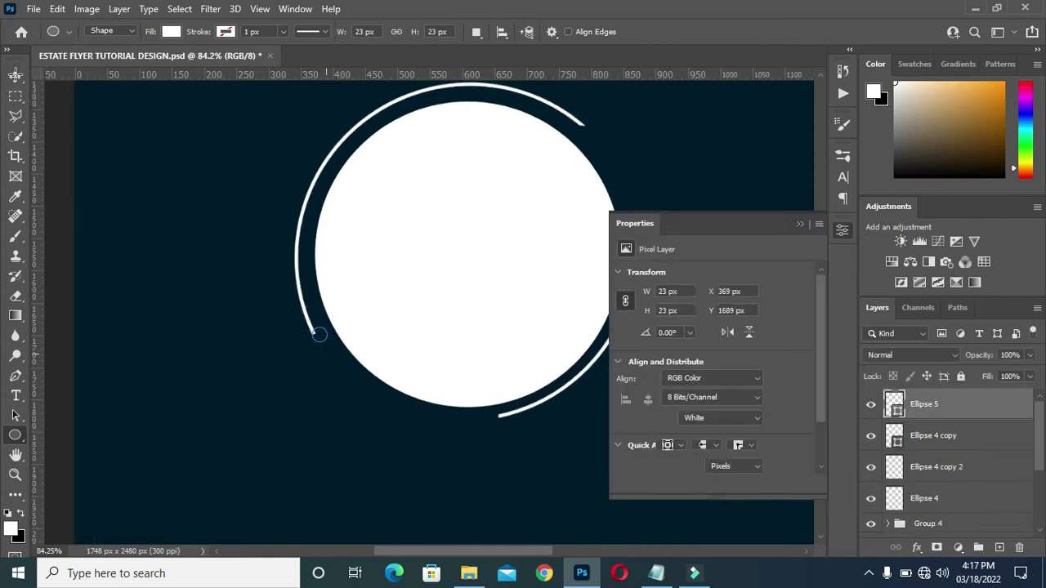
{"action": "left_click", "coordinate": [18, 77]}
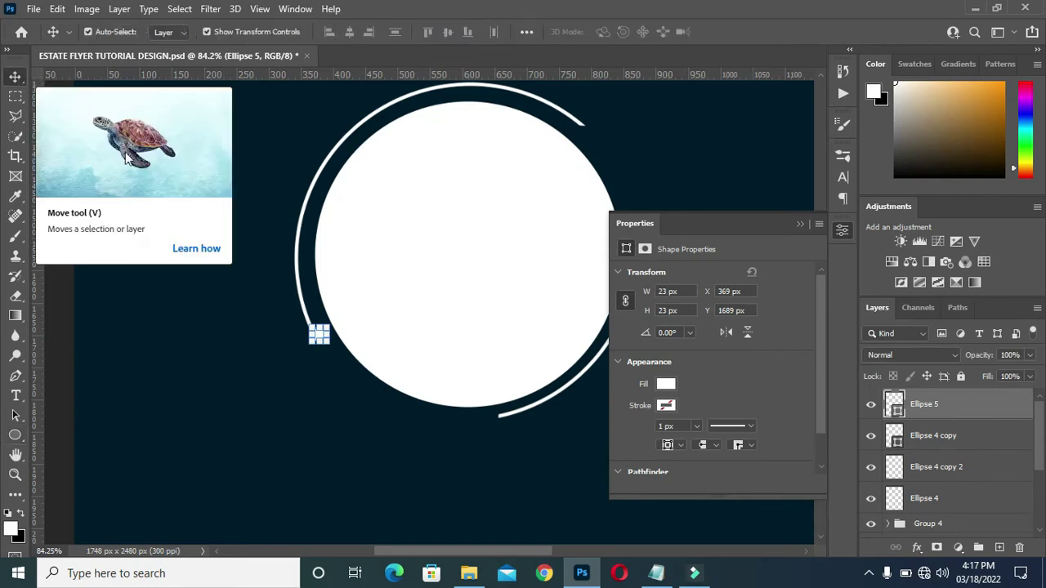
{"action": "left_click", "coordinate": [800, 223]}
{"action": "scroll", "coordinate": [368, 319], "scroll_direction": "up", "scroll_amount": 3}
{"action": "left_click_drag", "start_coordinate": [294, 346], "coordinate": [292, 345]}
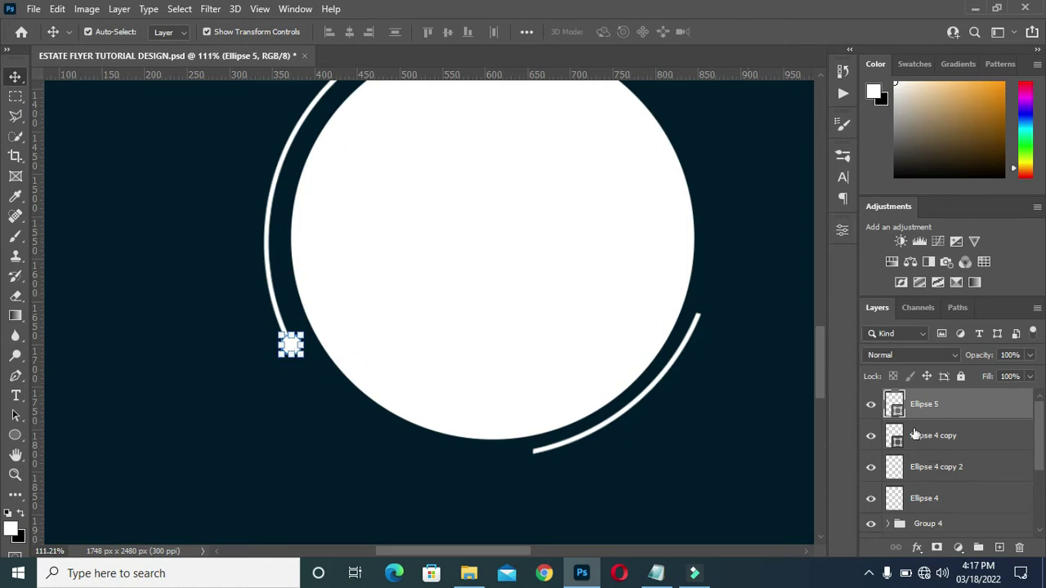
Step: Hide the large white circle and move the Ellipse 5 layer below it
{"action": "left_click", "coordinate": [909, 468]}
{"action": "left_click", "coordinate": [870, 436]}
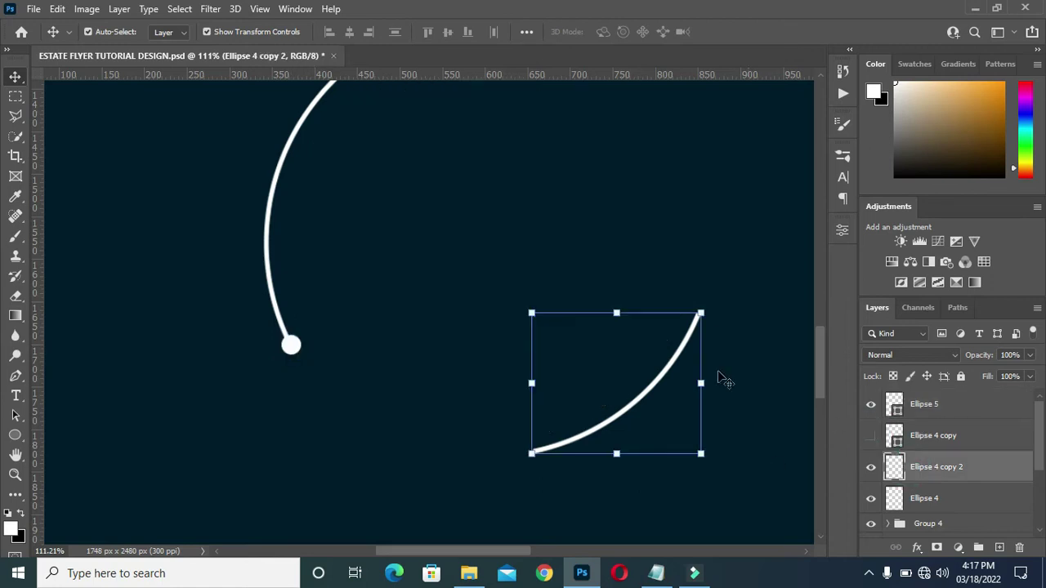
{"action": "left_click", "coordinate": [915, 402]}
{"action": "left_click_drag", "start_coordinate": [912, 401], "coordinate": [923, 441]}
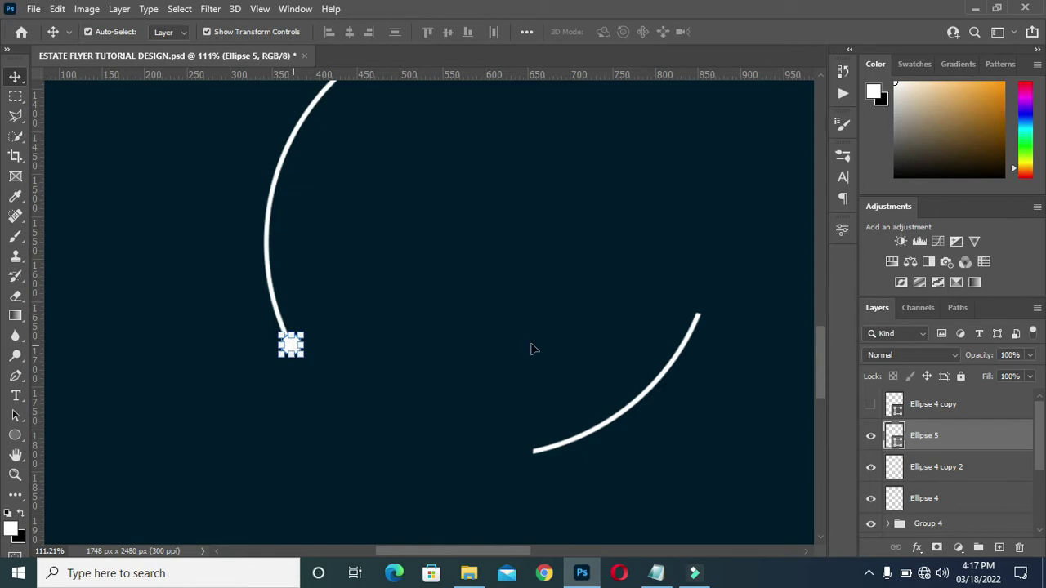
Step: Copy the white end dot onto both ends of the lower arc and the top arc's open end
{"action": "left_click_drag", "start_coordinate": [969, 450], "coordinate": [999, 547]}
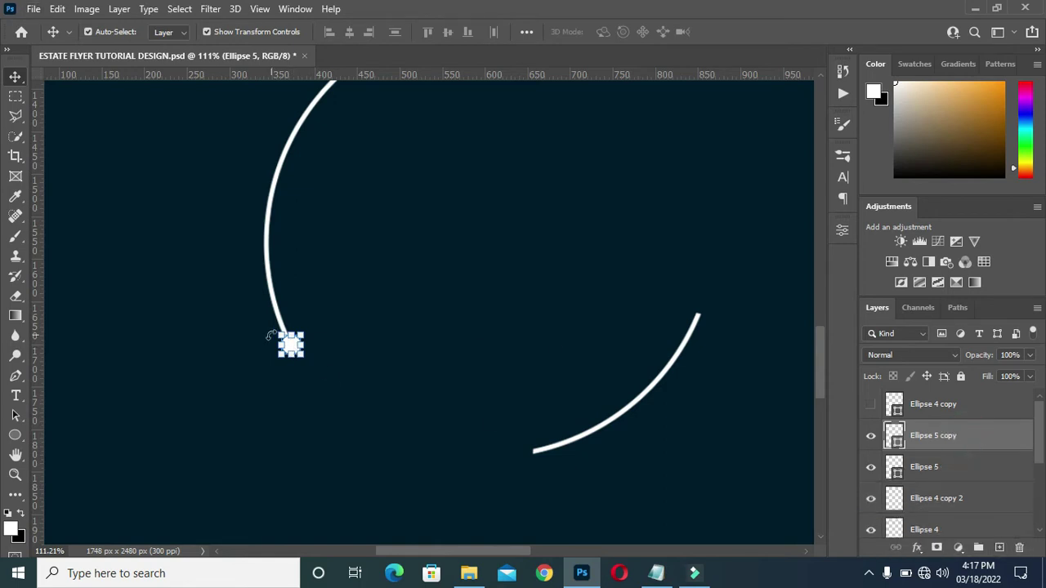
{"action": "scroll", "coordinate": [311, 347], "scroll_direction": "up", "scroll_amount": 1}
{"action": "left_click_drag", "start_coordinate": [288, 345], "coordinate": [582, 474]}
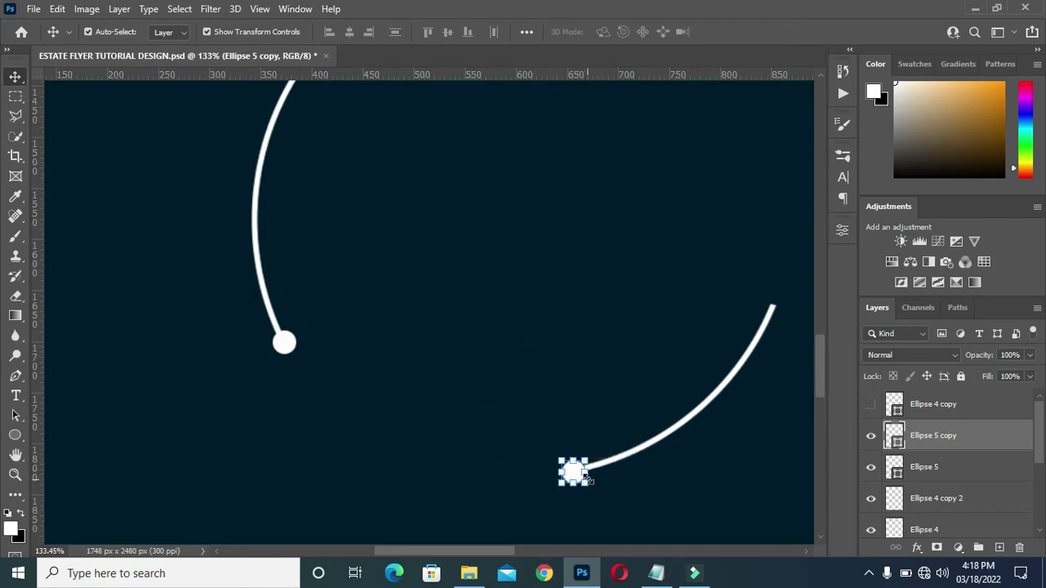
{"action": "key", "text": "ctrl+j"}
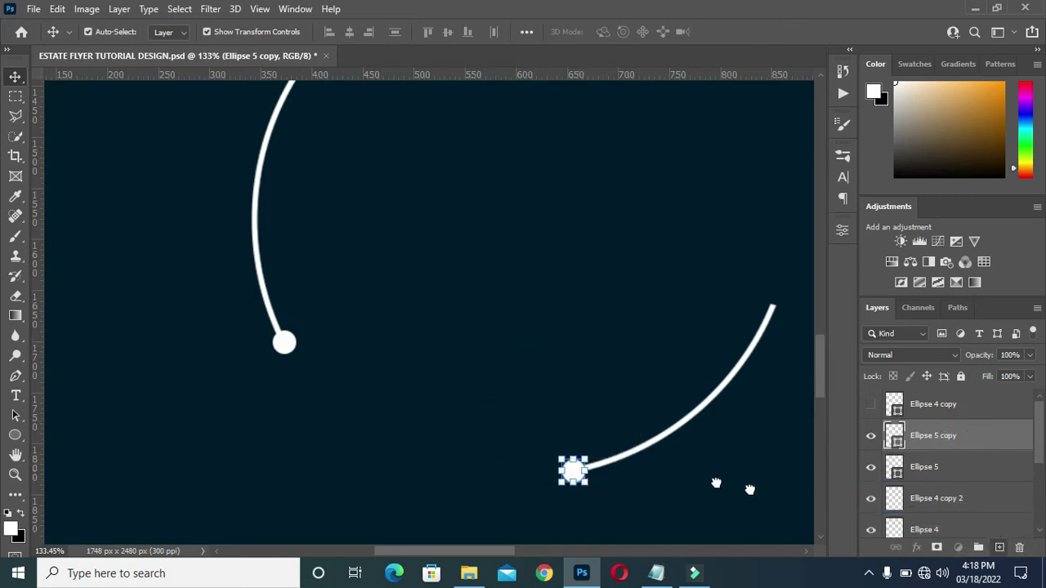
{"action": "left_click_drag", "start_coordinate": [573, 472], "coordinate": [773, 305]}
{"action": "scroll", "coordinate": [793, 117], "scroll_direction": "down", "scroll_amount": 1}
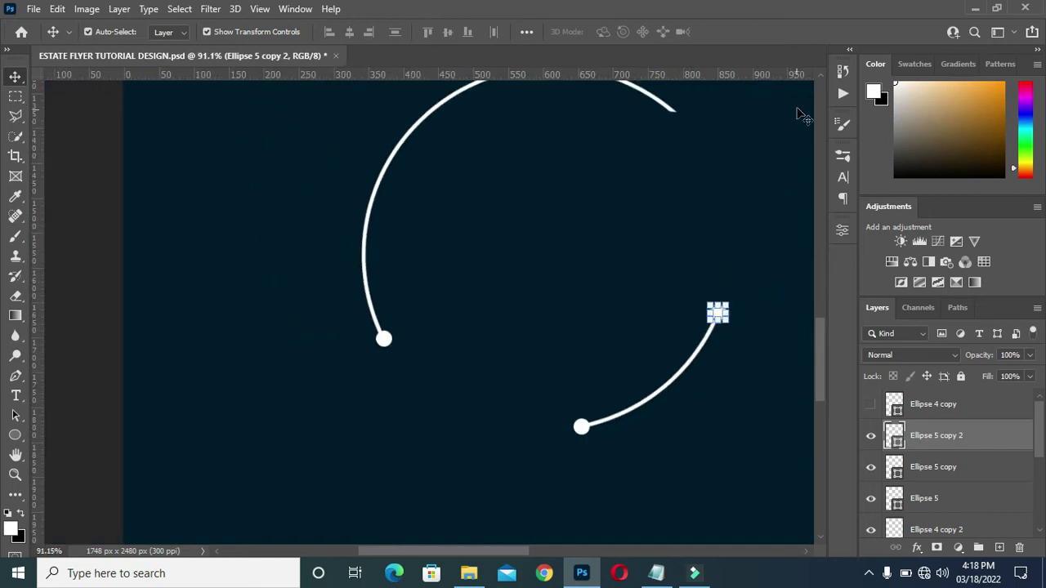
{"action": "scroll", "coordinate": [793, 98], "scroll_direction": "up", "scroll_amount": 4}
{"action": "key", "text": "ctrl+j"}
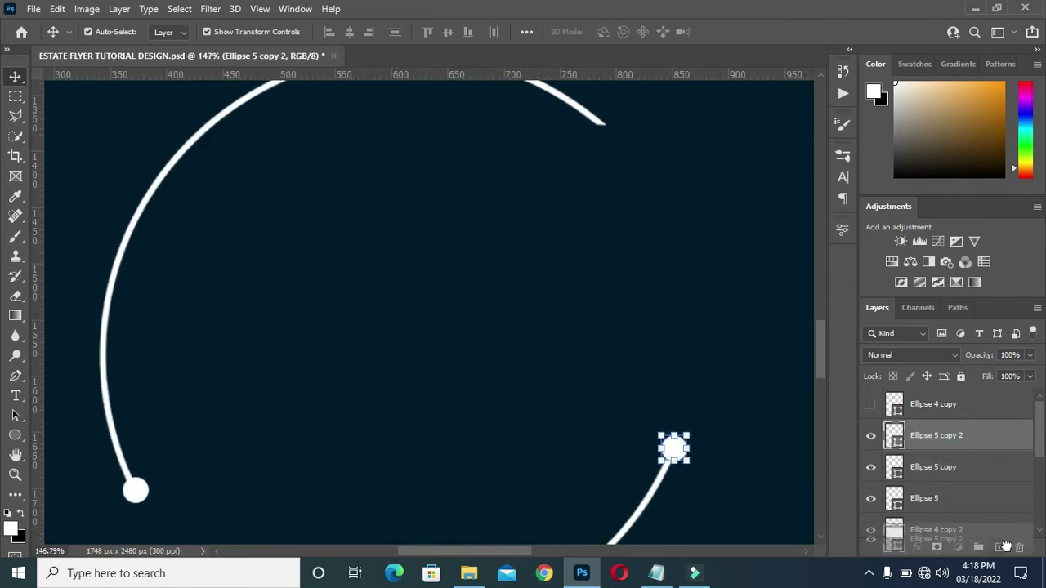
{"action": "left_click_drag", "start_coordinate": [673, 446], "coordinate": [598, 125]}
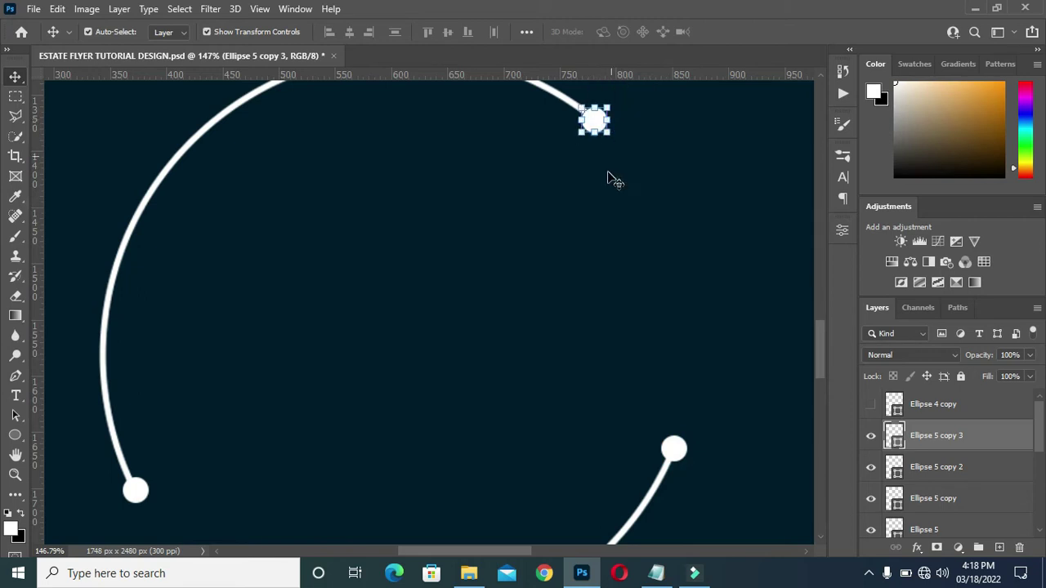
Step: Show the hidden Ellipse 4 copy white circle and deselect the layer
{"action": "scroll", "coordinate": [605, 163], "scroll_direction": "down", "scroll_amount": 5}
{"action": "scroll", "coordinate": [605, 204], "scroll_direction": "down", "scroll_amount": 4}
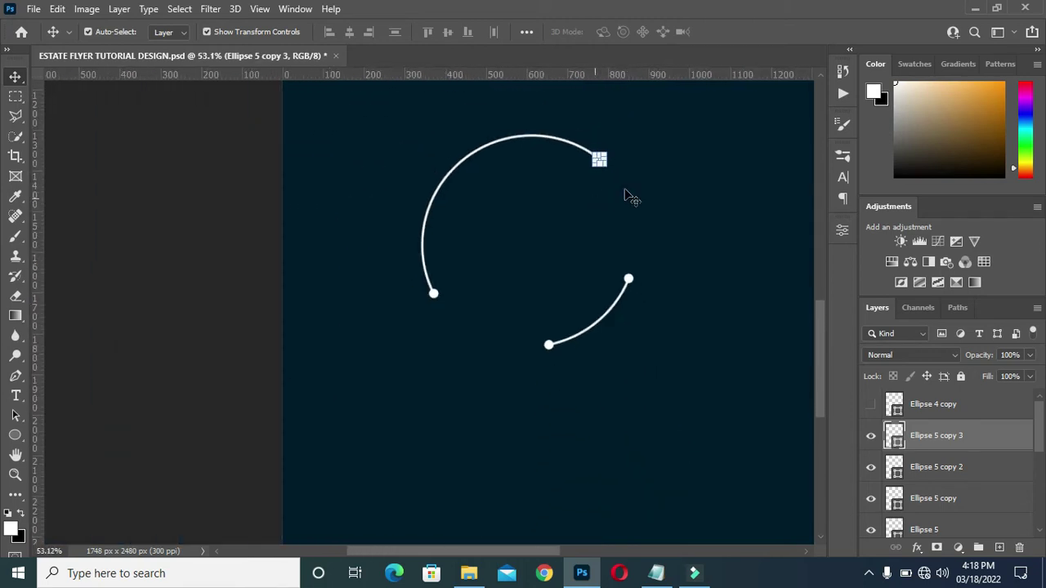
{"action": "left_click", "coordinate": [871, 403]}
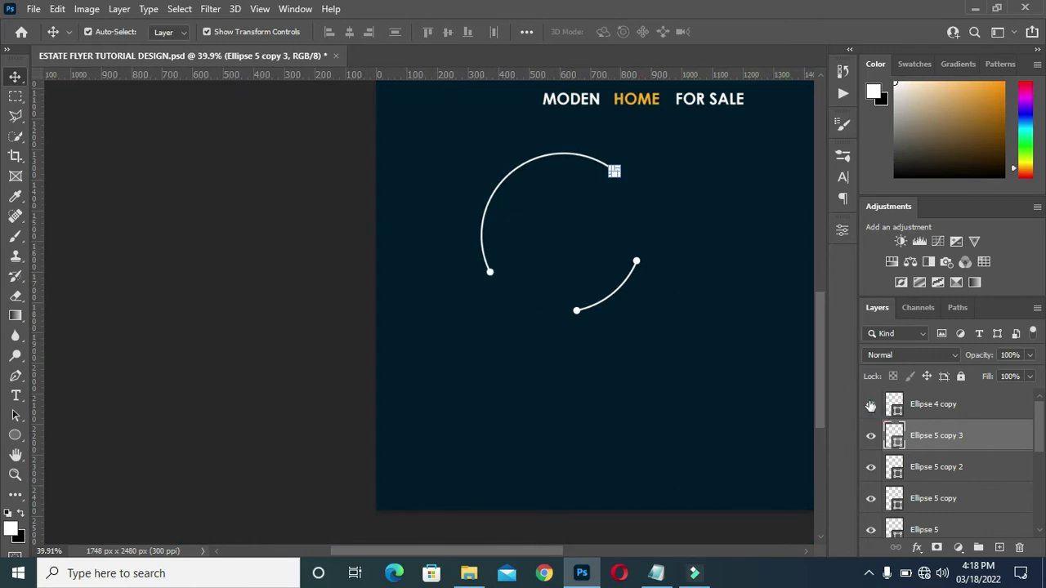
{"action": "left_click", "coordinate": [226, 361]}
Step: Change the Ellipse 4 copy circle's fill to bright yellow
{"action": "scroll", "coordinate": [637, 284], "scroll_direction": "down", "scroll_amount": 1}
{"action": "scroll", "coordinate": [638, 284], "scroll_direction": "up", "scroll_amount": 4}
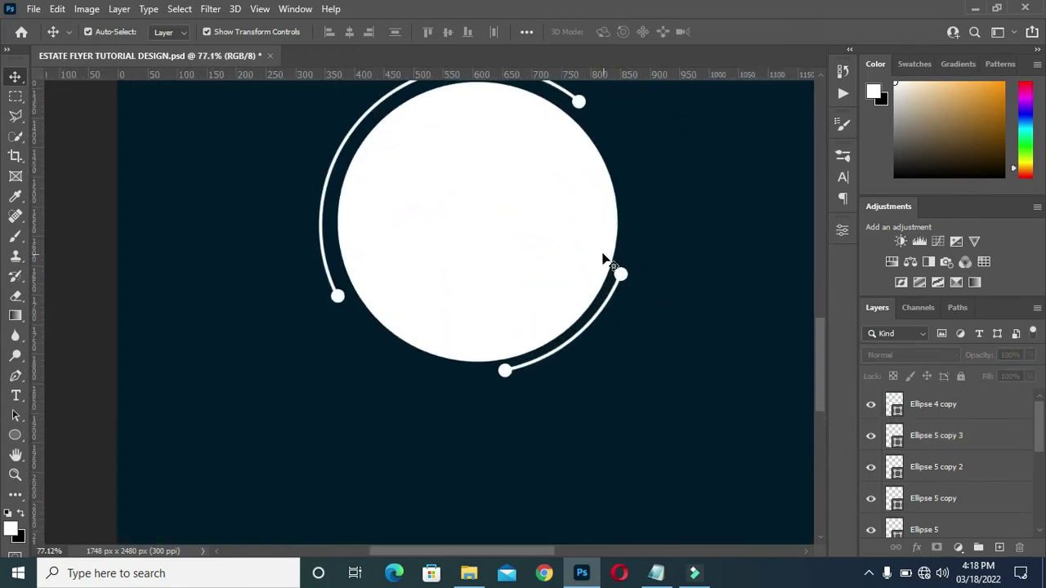
{"action": "scroll", "coordinate": [663, 257], "scroll_direction": "down", "scroll_amount": 3}
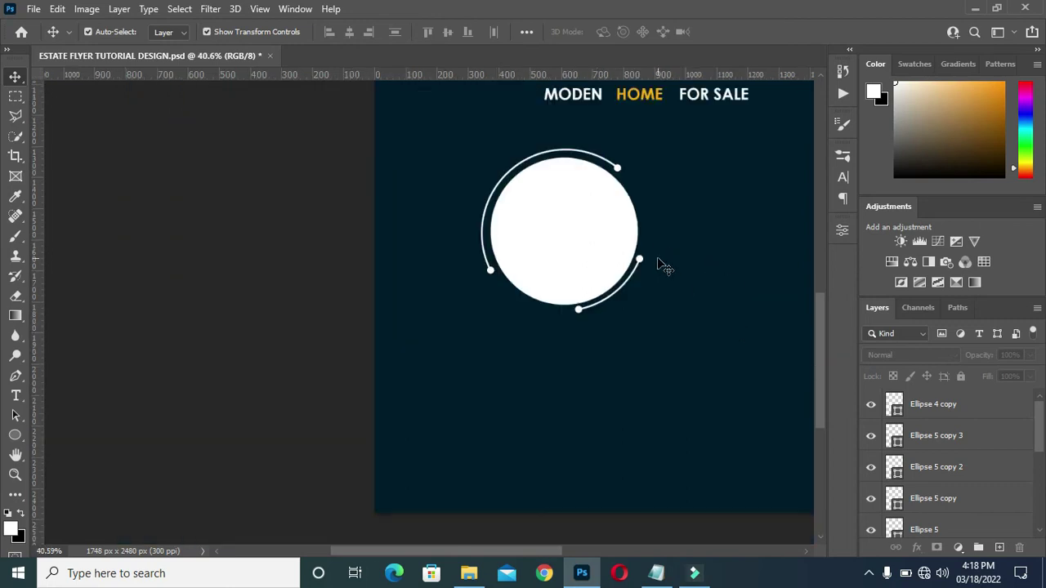
{"action": "scroll", "coordinate": [637, 415], "scroll_direction": "up", "scroll_amount": 1}
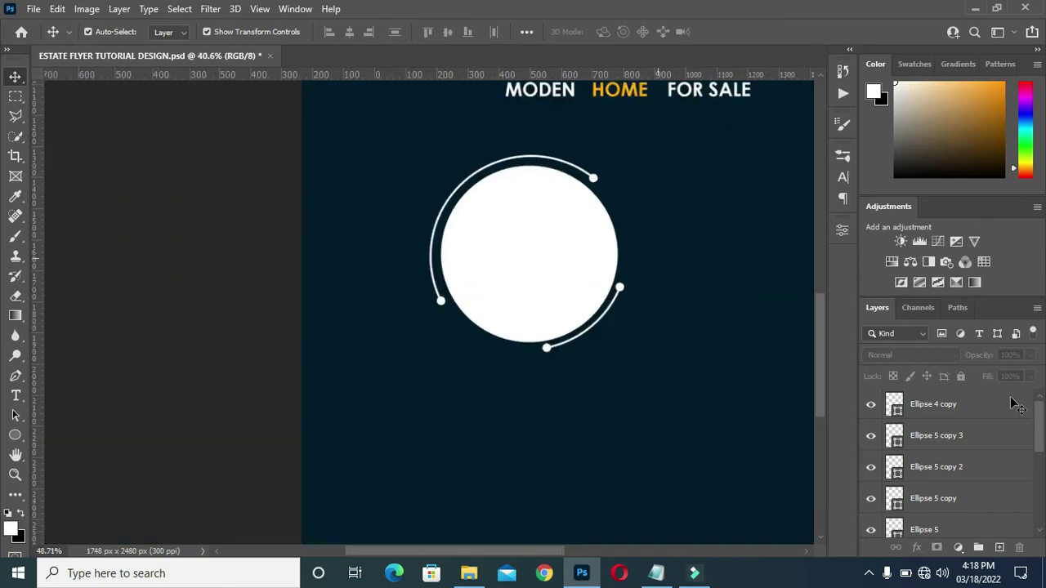
{"action": "scroll", "coordinate": [821, 342], "scroll_direction": "up", "scroll_amount": 1}
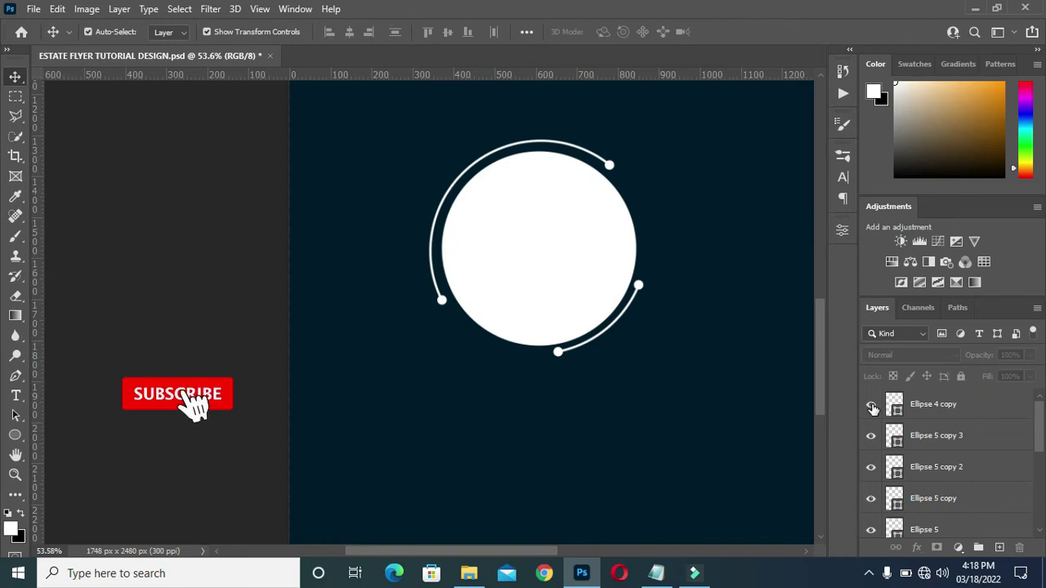
{"action": "left_click", "coordinate": [553, 249]}
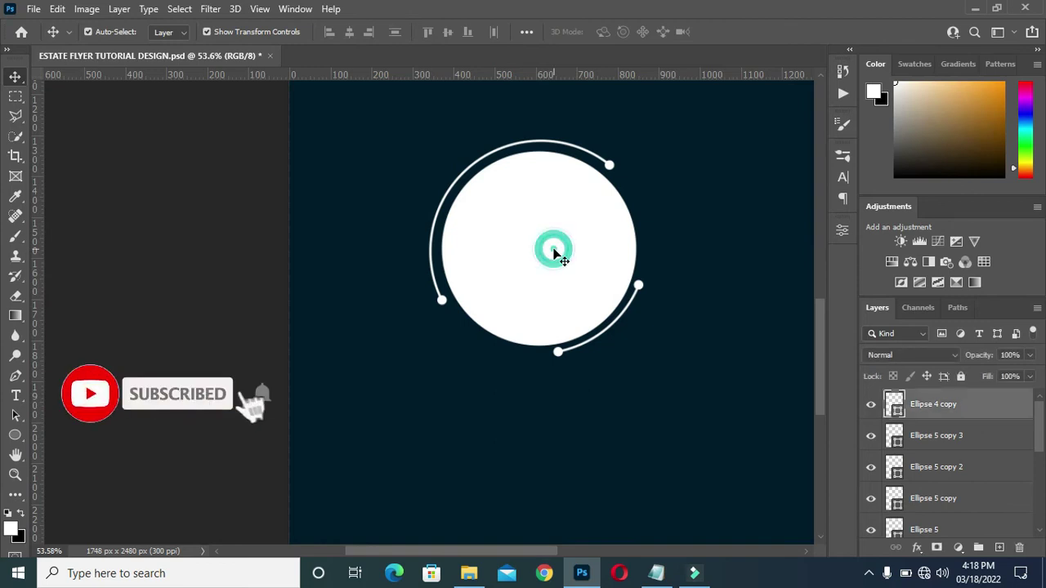
{"action": "double_click", "coordinate": [893, 403]}
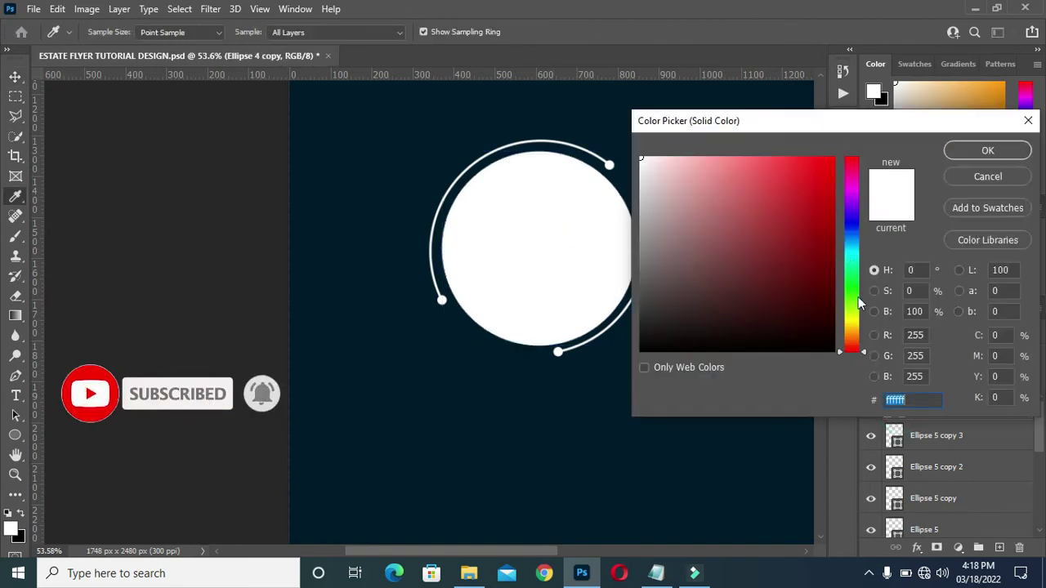
{"action": "left_click_drag", "start_coordinate": [852, 339], "coordinate": [854, 329]}
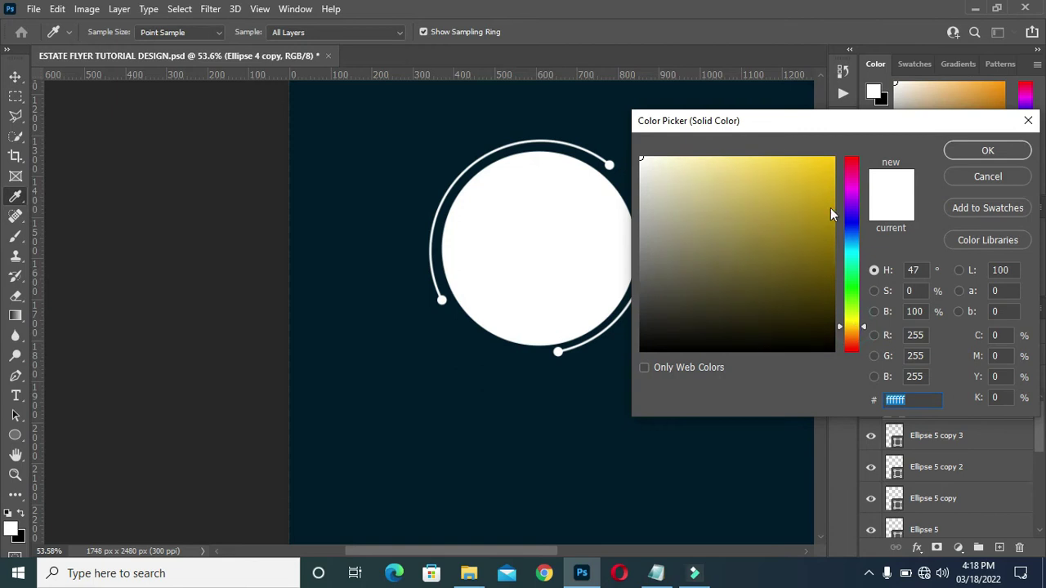
{"action": "left_click", "coordinate": [828, 167]}
{"action": "left_click", "coordinate": [985, 150]}
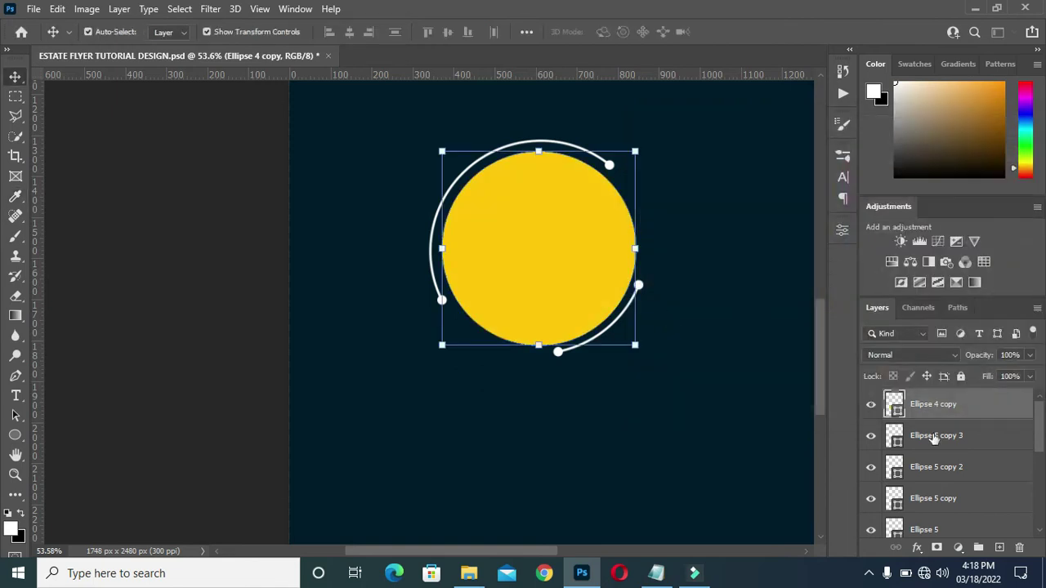
Step: Duplicate the yellow circle, scale the copy to about 95%, and fill it white
{"action": "left_click_drag", "start_coordinate": [1000, 528], "coordinate": [998, 548]}
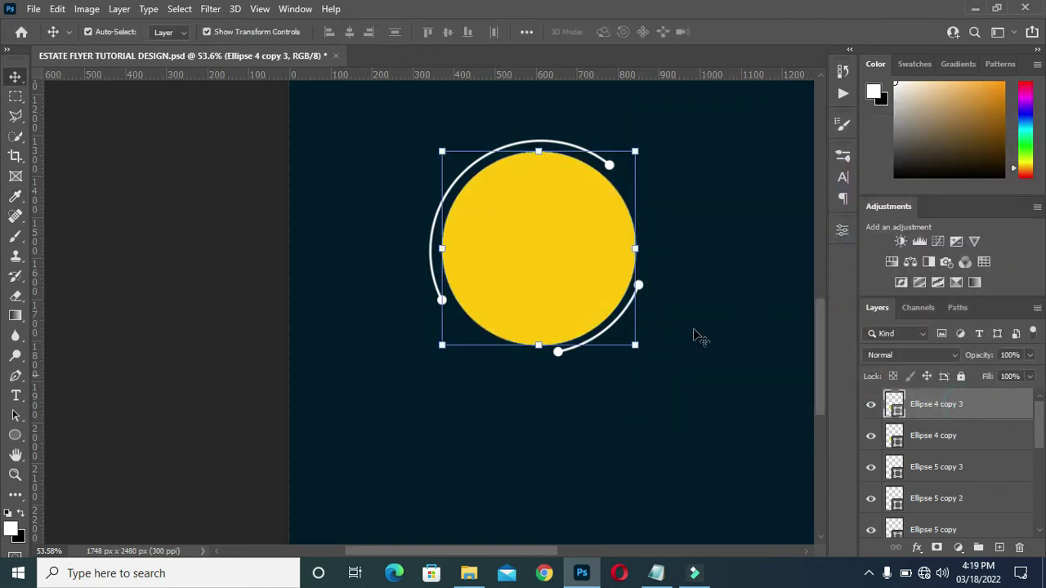
{"action": "left_click_drag", "start_coordinate": [635, 345], "coordinate": [631, 342]}
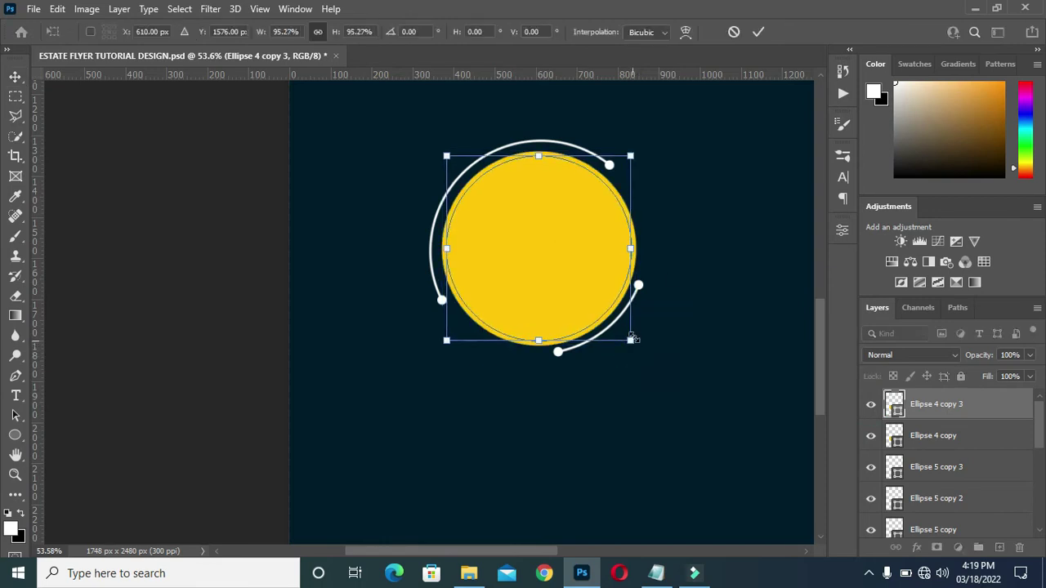
{"action": "left_click", "coordinate": [758, 32]}
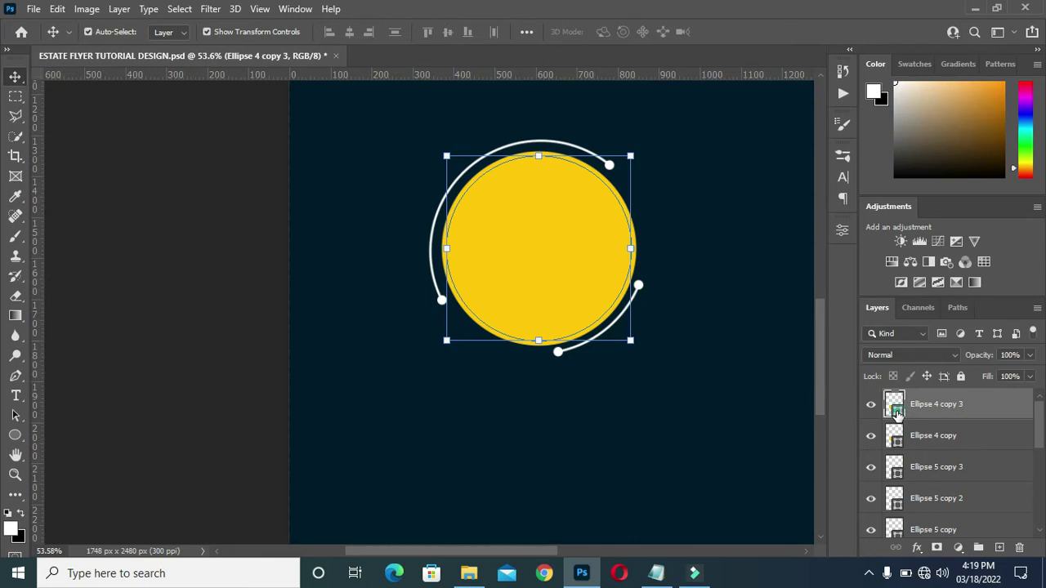
{"action": "double_click", "coordinate": [894, 404]}
{"action": "left_click", "coordinate": [695, 180]}
{"action": "left_click", "coordinate": [641, 158]}
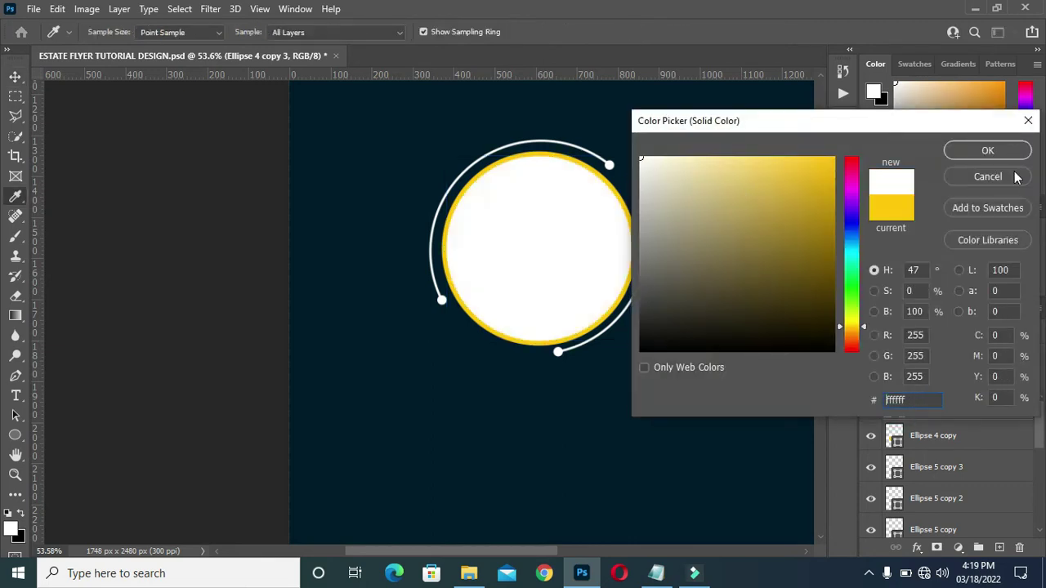
{"action": "left_click", "coordinate": [988, 150]}
{"action": "key", "text": "v"}
{"action": "scroll", "coordinate": [653, 343], "scroll_direction": "down", "scroll_amount": 2}
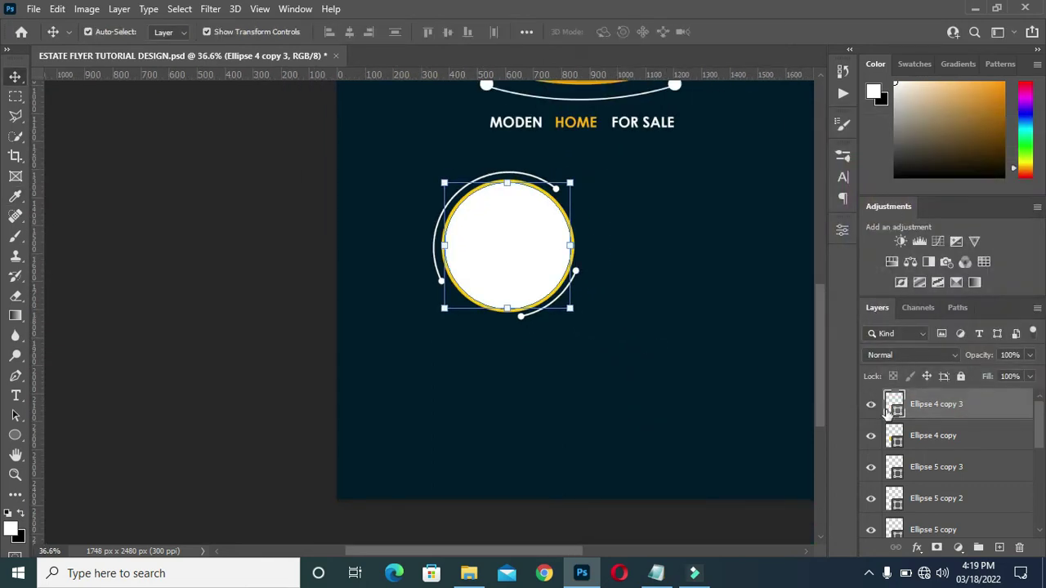
Step: Group the circle, ring, arc and dot layers into a group named 'Design'
{"action": "scroll", "coordinate": [420, 432], "scroll_direction": "up", "scroll_amount": 2}
{"action": "scroll", "coordinate": [681, 373], "scroll_direction": "down", "scroll_amount": 2}
{"action": "scroll", "coordinate": [651, 408], "scroll_direction": "up", "scroll_amount": 1}
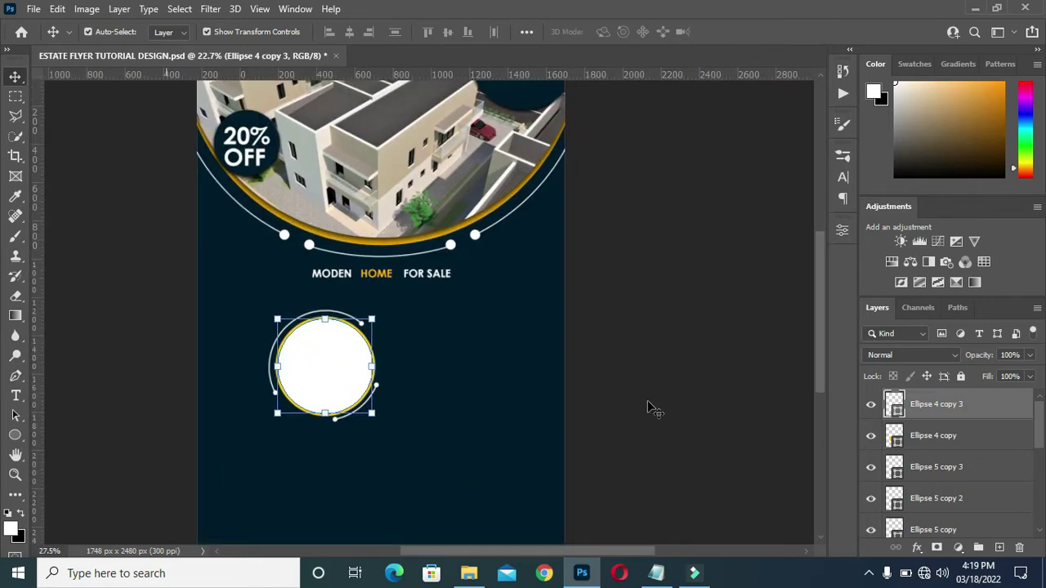
{"action": "scroll", "coordinate": [317, 406], "scroll_direction": "up", "scroll_amount": 2}
{"action": "scroll", "coordinate": [317, 406], "scroll_direction": "up", "scroll_amount": 1}
{"action": "scroll", "coordinate": [975, 468], "scroll_direction": "down", "scroll_amount": 1}
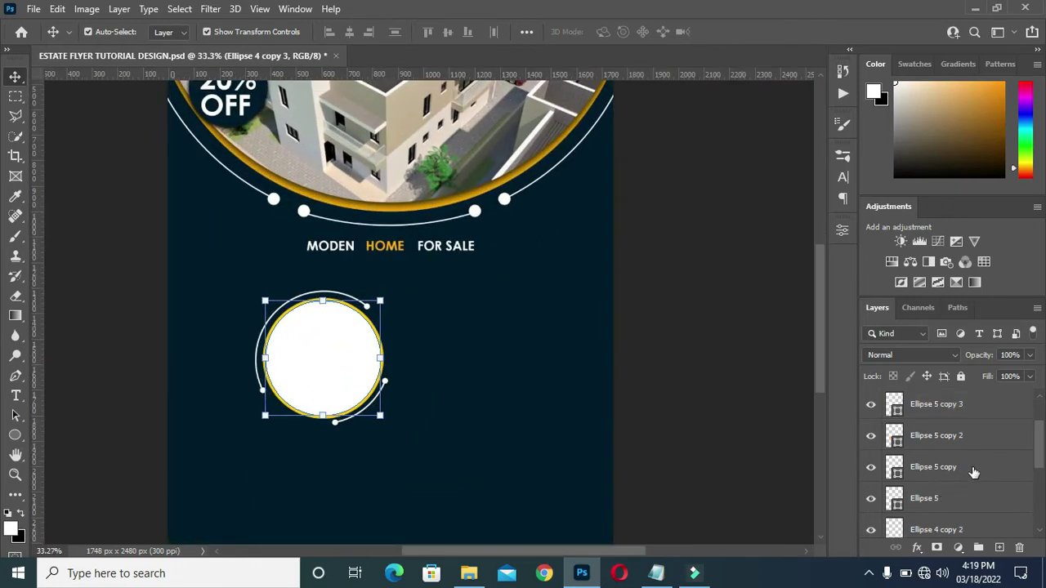
{"action": "scroll", "coordinate": [939, 505], "scroll_direction": "down", "scroll_amount": 1}
{"action": "left_click", "coordinate": [923, 466], "text": "shift"}
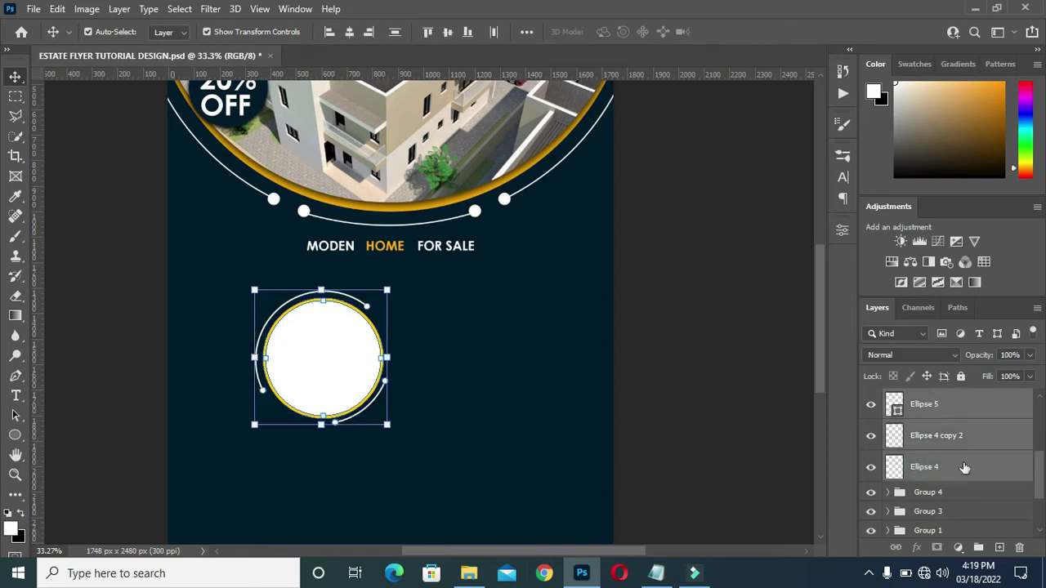
{"action": "left_click", "coordinate": [978, 547]}
{"action": "double_click", "coordinate": [933, 398]}
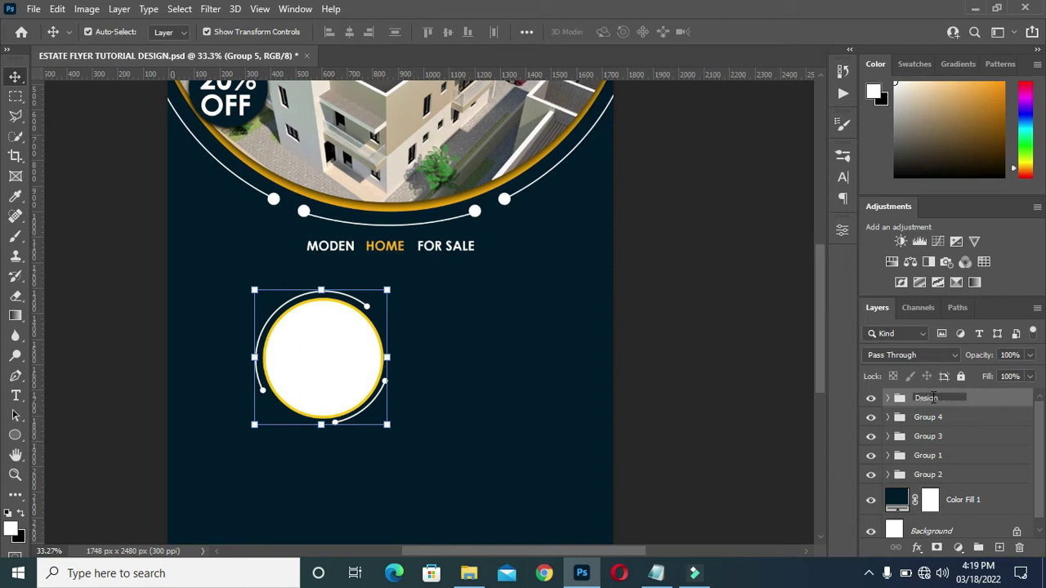
{"action": "type", "text": "Design"}
{"action": "key", "text": "Return"}
Step: Scale the Design group to about 75% and move it left and up under the heading
{"action": "scroll", "coordinate": [415, 339], "scroll_direction": "up", "scroll_amount": 1}
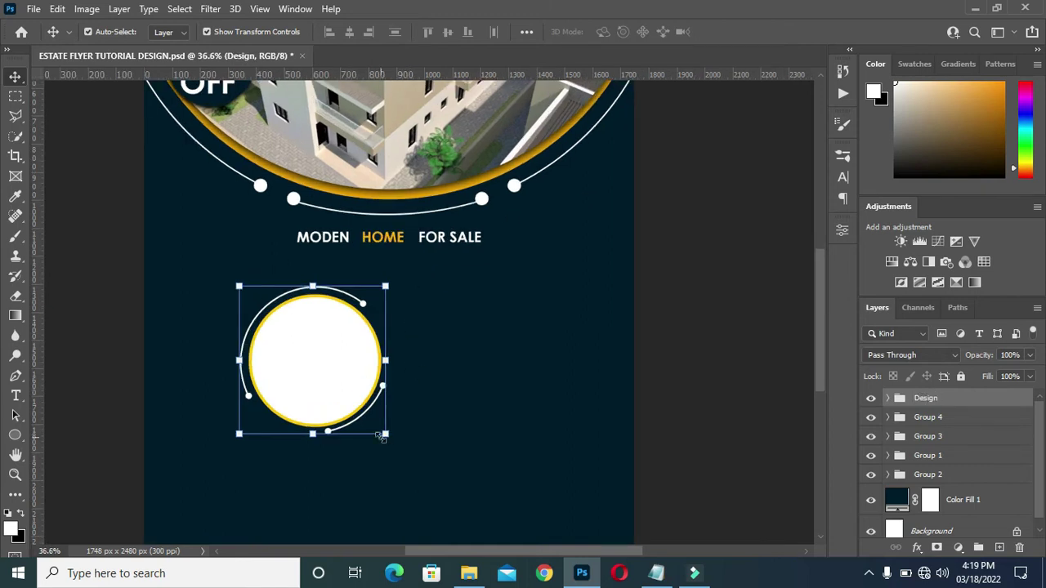
{"action": "left_click_drag", "start_coordinate": [385, 435], "coordinate": [349, 397]}
{"action": "left_click_drag", "start_coordinate": [288, 344], "coordinate": [254, 333]}
{"action": "left_click", "coordinate": [759, 33]}
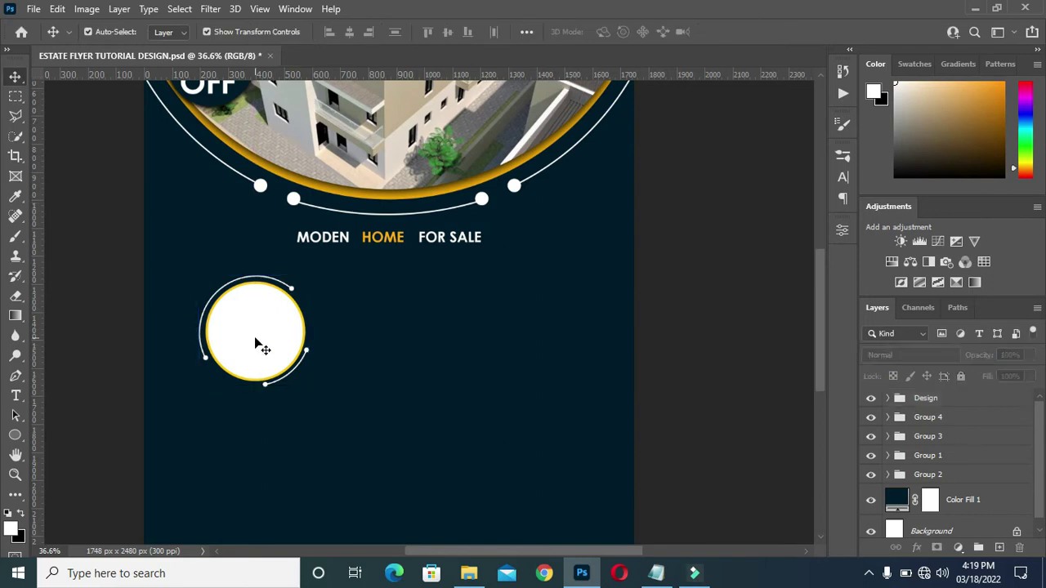
{"action": "left_click", "coordinate": [923, 400]}
{"action": "left_click", "coordinate": [915, 418]}
{"action": "left_click", "coordinate": [921, 399]}
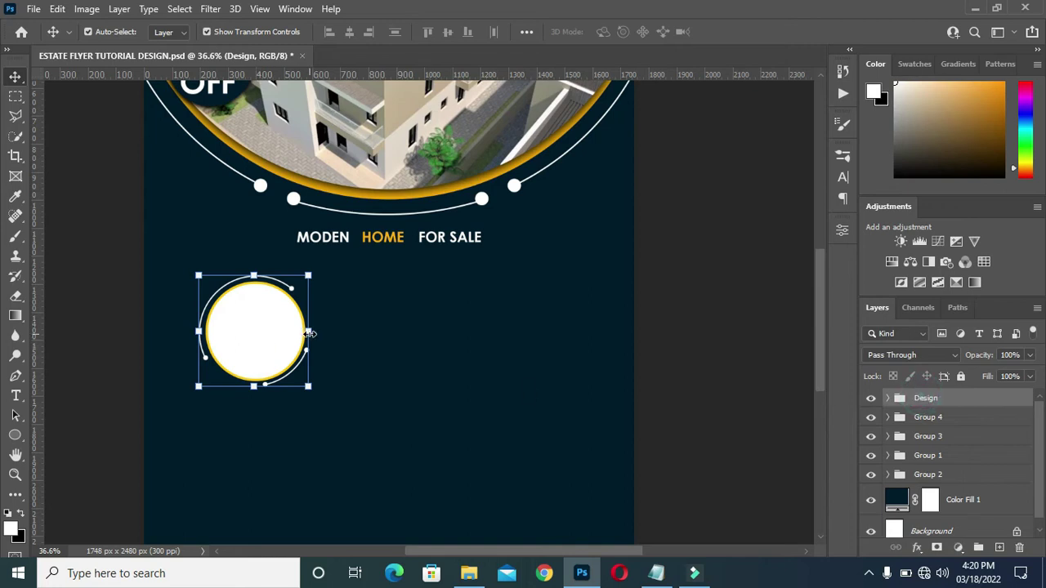
Step: Shift the Design group right and add two copies to form a row of three circles
{"action": "key", "text": "ctrl+t"}
{"action": "left_click_drag", "start_coordinate": [254, 337], "coordinate": [360, 336]}
{"action": "left_click", "coordinate": [753, 29]}
{"action": "key", "text": "ctrl+j"}
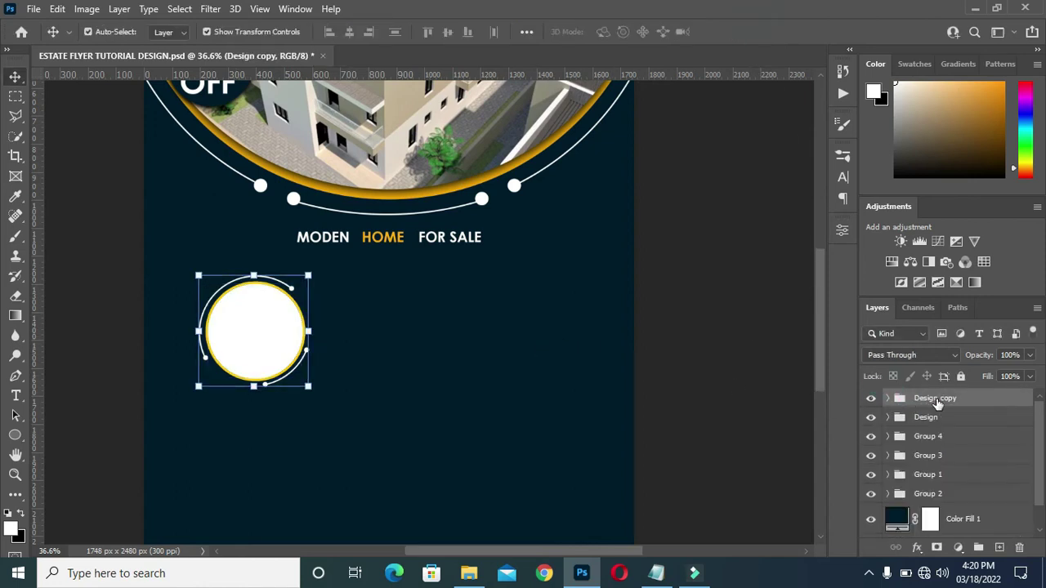
{"action": "key", "text": "ctrl+t"}
{"action": "left_click_drag", "start_coordinate": [245, 333], "coordinate": [374, 331]}
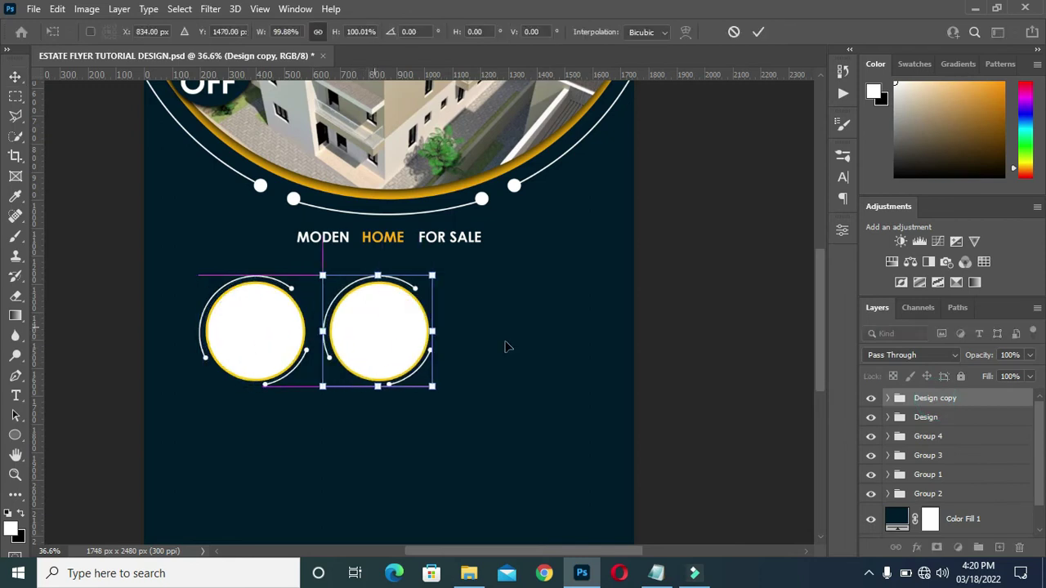
{"action": "left_click", "coordinate": [963, 397]}
{"action": "key", "text": "ctrl+j"}
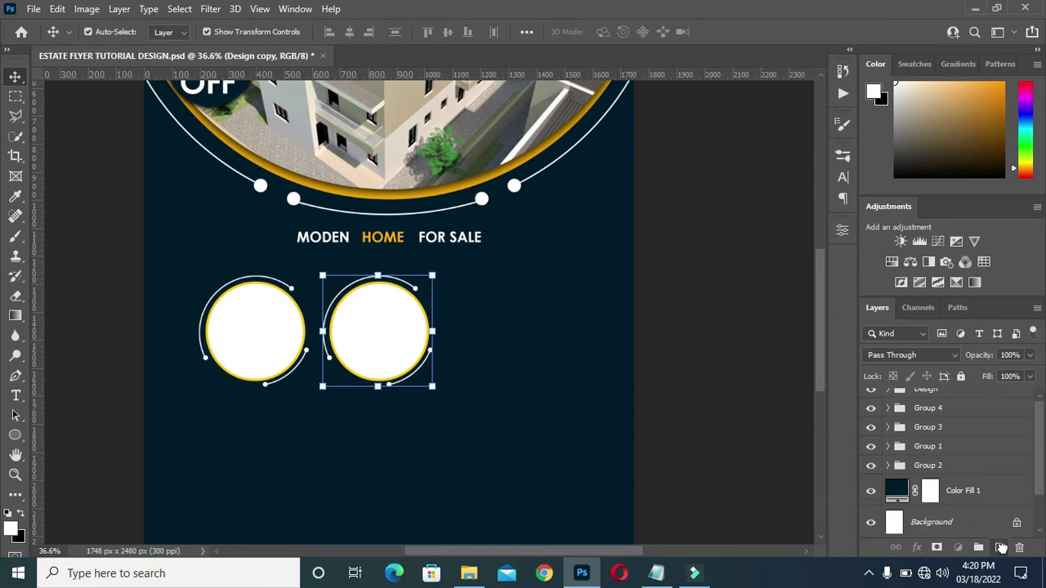
{"action": "key", "text": "ctrl+t"}
{"action": "left_click_drag", "start_coordinate": [373, 340], "coordinate": [495, 341]}
{"action": "left_click", "coordinate": [757, 31]}
Step: Enlarge all three circle groups slightly and nudge them upward
{"action": "left_click_drag", "start_coordinate": [708, 446], "coordinate": [379, 374]}
{"action": "left_click_drag", "start_coordinate": [667, 408], "coordinate": [188, 349]}
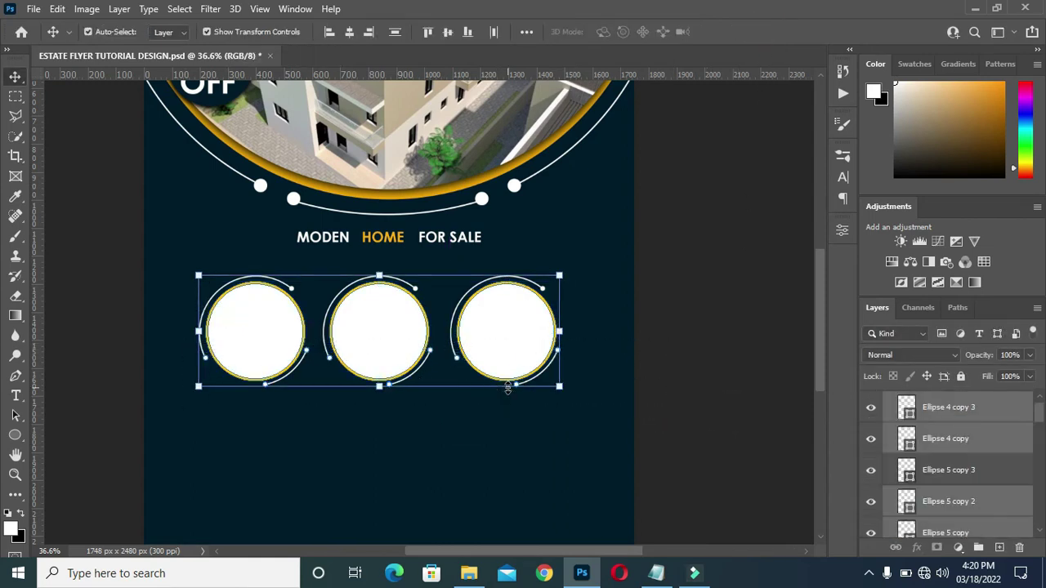
{"action": "left_click_drag", "start_coordinate": [380, 390], "coordinate": [380, 402]}
{"action": "left_click", "coordinate": [758, 32]}
{"action": "key", "text": "Up"}
{"action": "key", "text": "Up"}
{"action": "key", "text": "Up"}
{"action": "key", "text": "Up"}
{"action": "key", "text": "Up"}
{"action": "key", "text": "Up"}
{"action": "key", "text": "Up"}
{"action": "key", "text": "Up"}
{"action": "key", "text": "Up"}
{"action": "key", "text": "Up"}
{"action": "key", "text": "Up"}
{"action": "key", "text": "Up"}
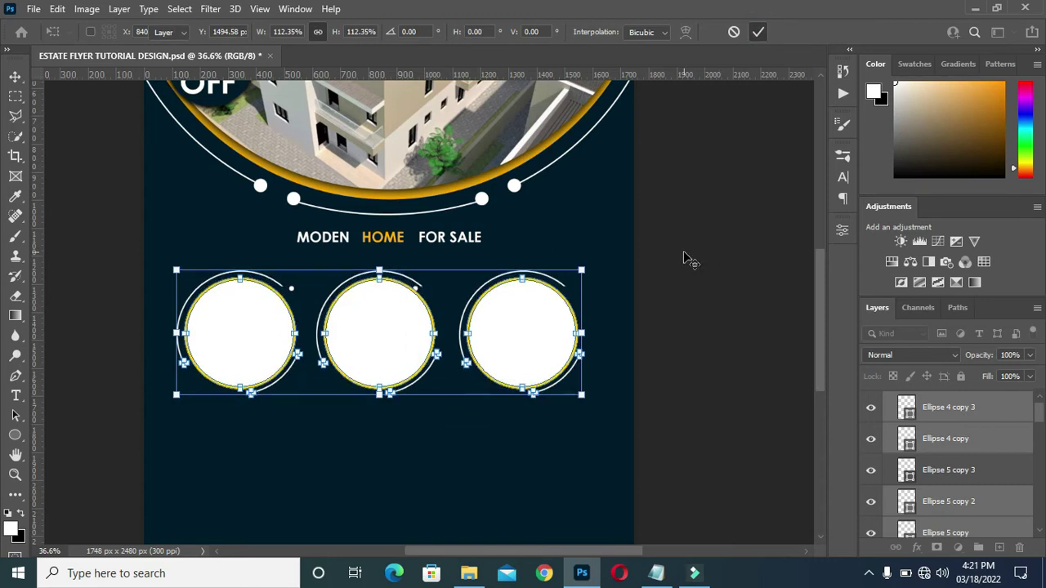
{"action": "key", "text": "Return"}
{"action": "key", "text": "Up"}
{"action": "key", "text": "Up"}
{"action": "key", "text": "Up"}
{"action": "key", "text": "Up"}
{"action": "key", "text": "Up"}
{"action": "key", "text": "Up"}
{"action": "key", "text": "Up"}
{"action": "key", "text": "Up"}
{"action": "key", "text": "Up"}
{"action": "key", "text": "Up"}
{"action": "key", "text": "Up"}
{"action": "key", "text": "Up"}
{"action": "key", "text": "Up"}
{"action": "key", "text": "Up"}
{"action": "key", "text": "Up"}
{"action": "key", "text": "Up"}
{"action": "key", "text": "Up"}
{"action": "key", "text": "Up"}
{"action": "key", "text": "Up"}
{"action": "key", "text": "Up"}
{"action": "key", "text": "Up"}
{"action": "key", "text": "Up"}
{"action": "key", "text": "Up"}
{"action": "key", "text": "Up"}
{"action": "key", "text": "Up"}
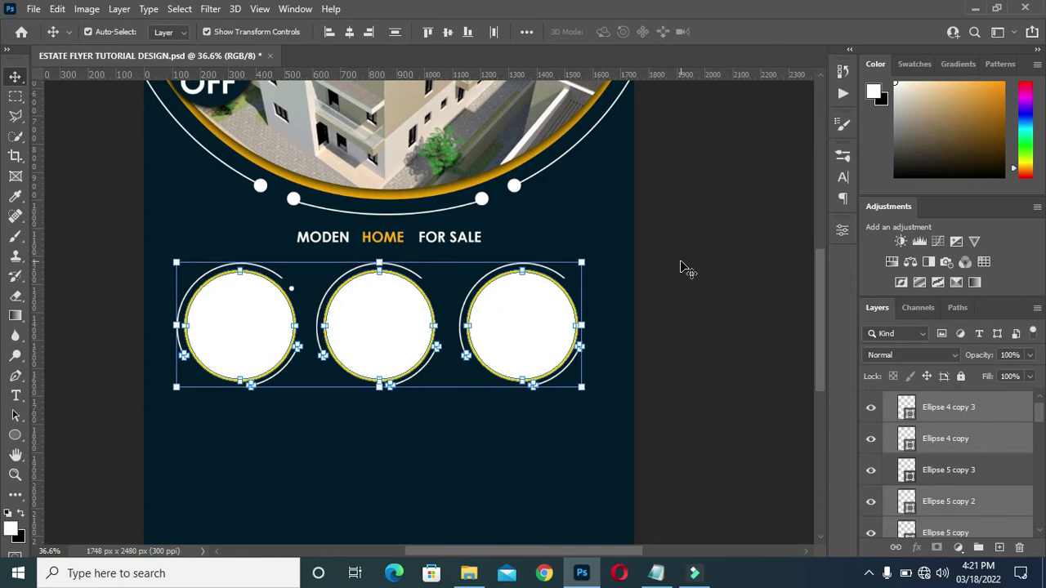
{"action": "left_click", "coordinate": [684, 268]}
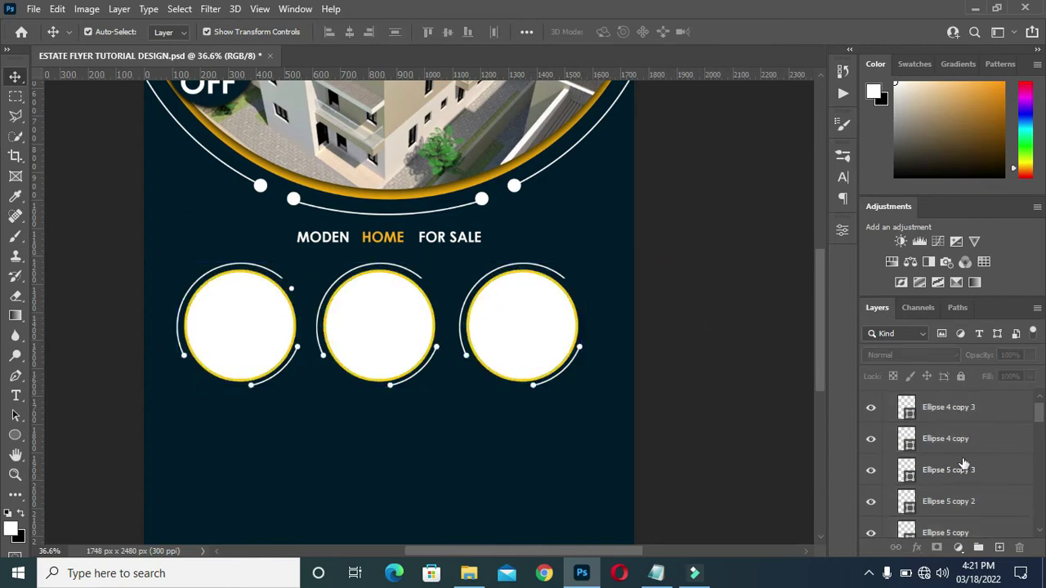
Step: Collapse the three Design groups, select the first circle's ellipse layer, and open the flyer images folder
{"action": "scroll", "coordinate": [907, 437], "scroll_direction": "up", "scroll_amount": 1}
{"action": "left_click", "coordinate": [888, 398]}
{"action": "left_click", "coordinate": [887, 417]}
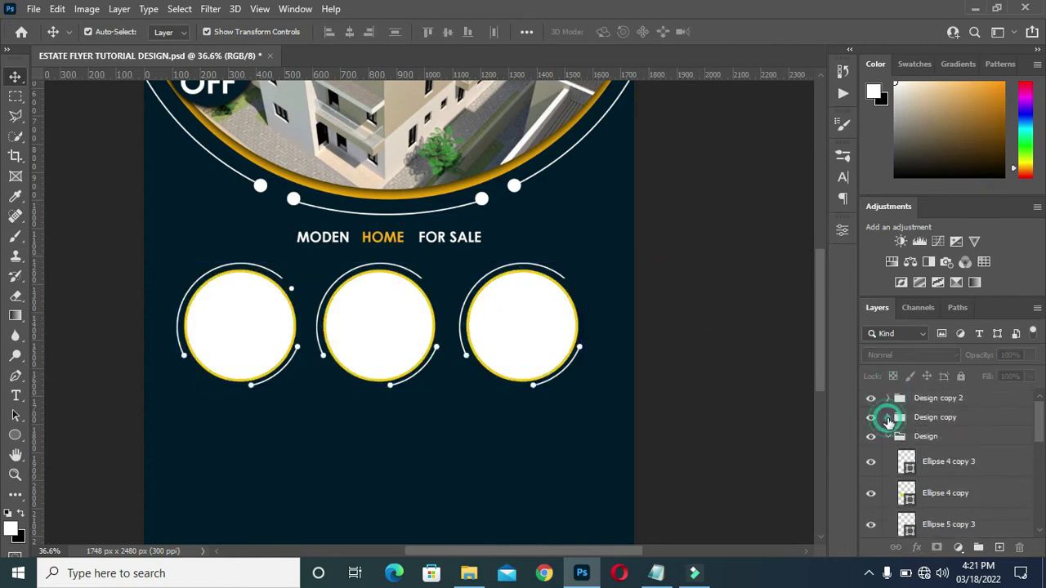
{"action": "left_click", "coordinate": [899, 436]}
{"action": "left_click", "coordinate": [888, 436]}
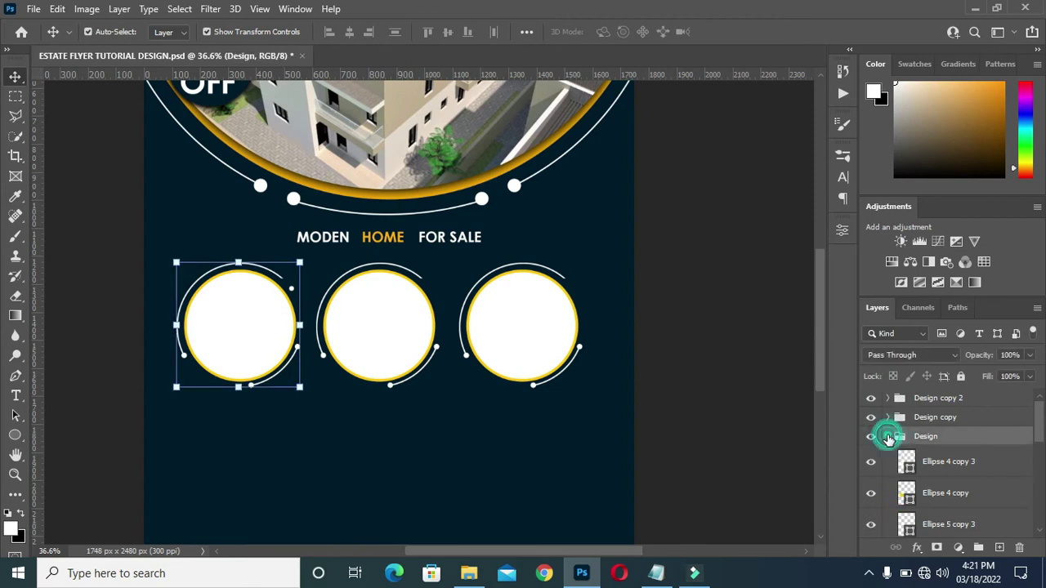
{"action": "left_click", "coordinate": [765, 421]}
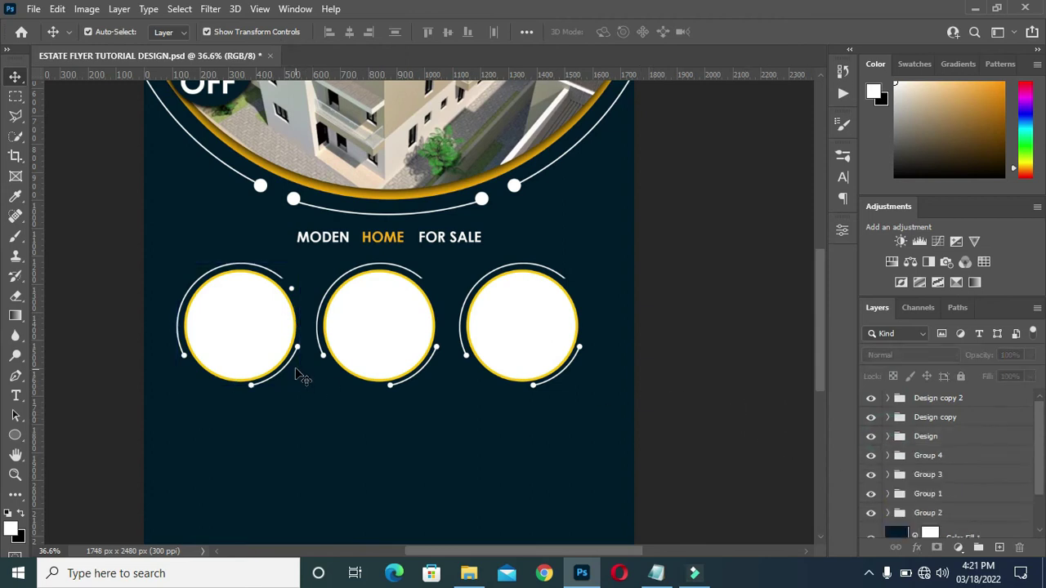
{"action": "left_click", "coordinate": [254, 355]}
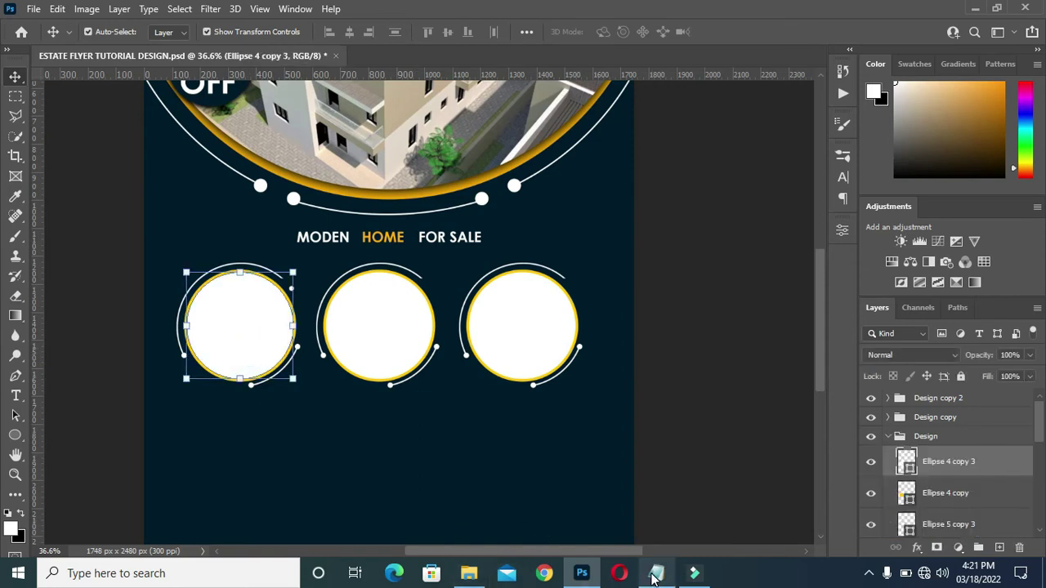
{"action": "left_click", "coordinate": [469, 573]}
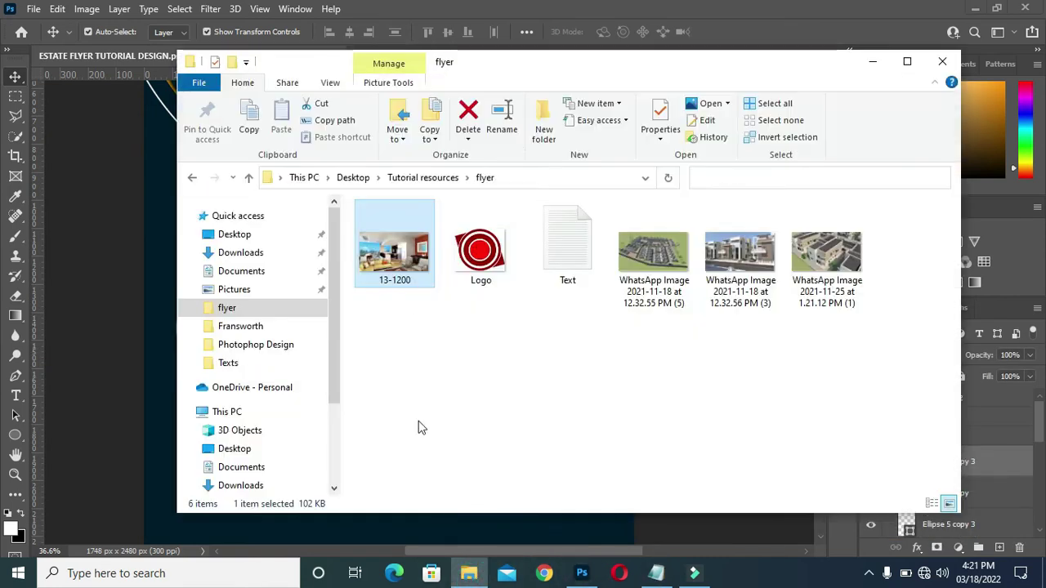
Step: Place the 13-1200 living-room photo over the left circle and scale it down
{"action": "mouse_move", "coordinate": [592, 74]}
{"action": "left_mouse_down"}
{"action": "mouse_move", "coordinate": [588, 63]}
{"action": "mouse_move", "coordinate": [646, 72]}
{"action": "mouse_move", "coordinate": [602, 69]}
{"action": "left_mouse_up"}
{"action": "left_click_drag", "start_coordinate": [398, 261], "coordinate": [217, 347]}
{"action": "left_click_drag", "start_coordinate": [389, 174], "coordinate": [389, 309]}
{"action": "left_click_drag", "start_coordinate": [509, 379], "coordinate": [327, 325]}
{"action": "left_click_drag", "start_coordinate": [230, 349], "coordinate": [240, 381]}
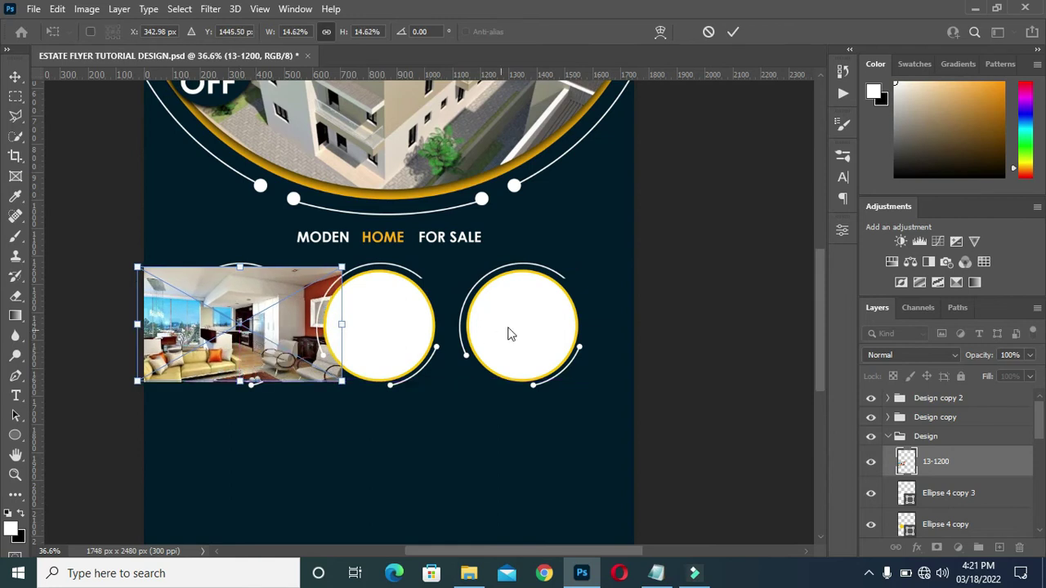
{"action": "left_click", "coordinate": [733, 32]}
Step: Clip the photo into the left circle and nudge it into position
{"action": "right_click", "coordinate": [966, 467]}
{"action": "left_click", "coordinate": [808, 359]}
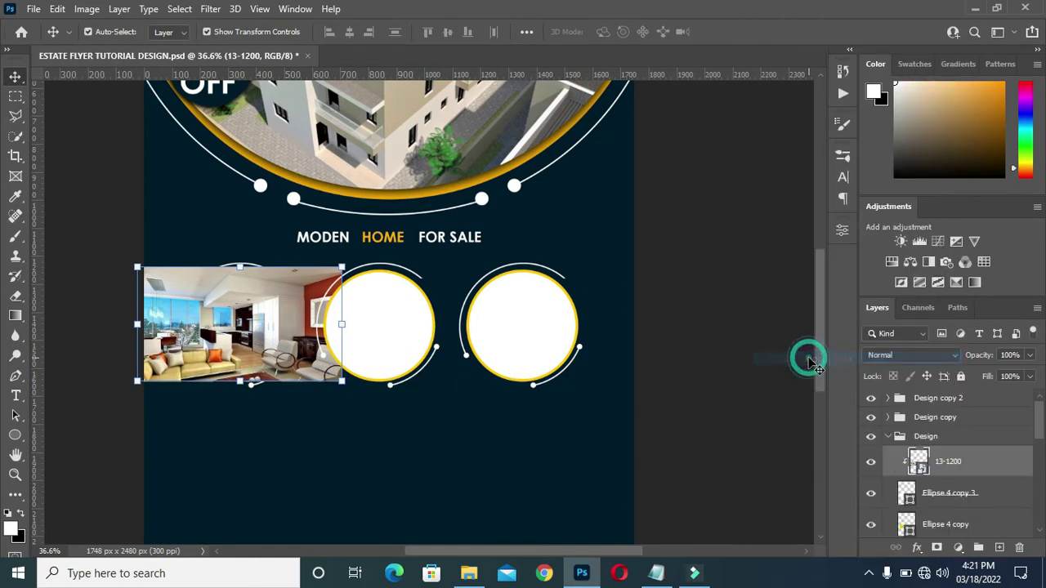
{"action": "scroll", "coordinate": [230, 337], "scroll_direction": "up", "scroll_amount": 3}
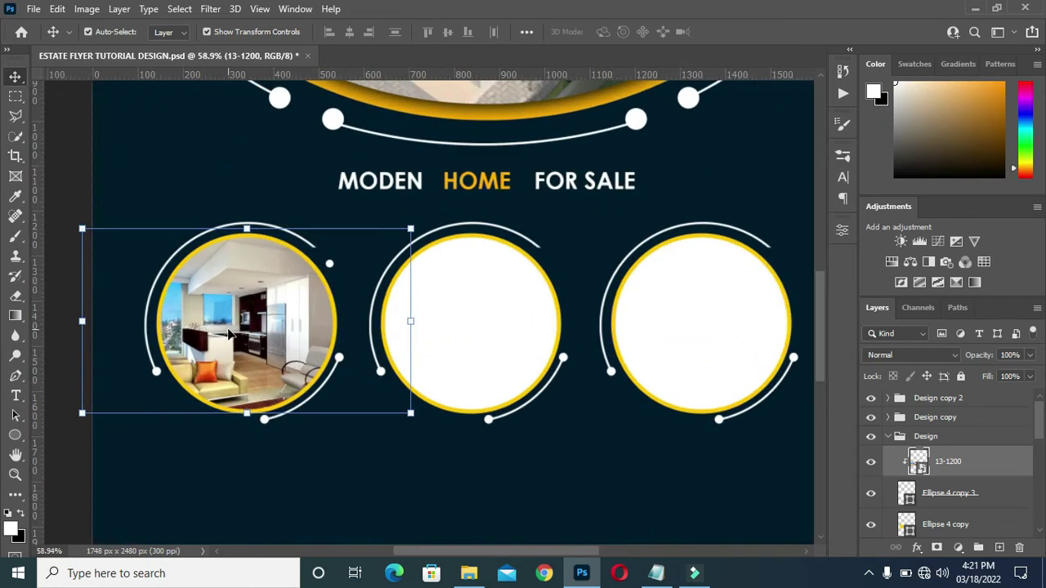
{"action": "left_click_drag", "start_coordinate": [228, 335], "coordinate": [258, 338]}
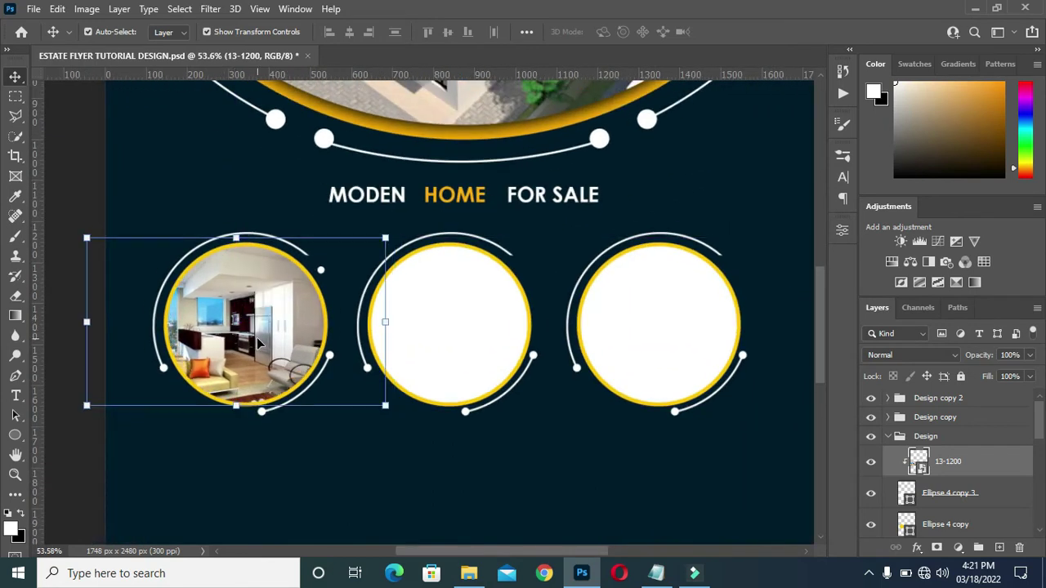
{"action": "key", "text": "Down"}
{"action": "key", "text": "Down"}
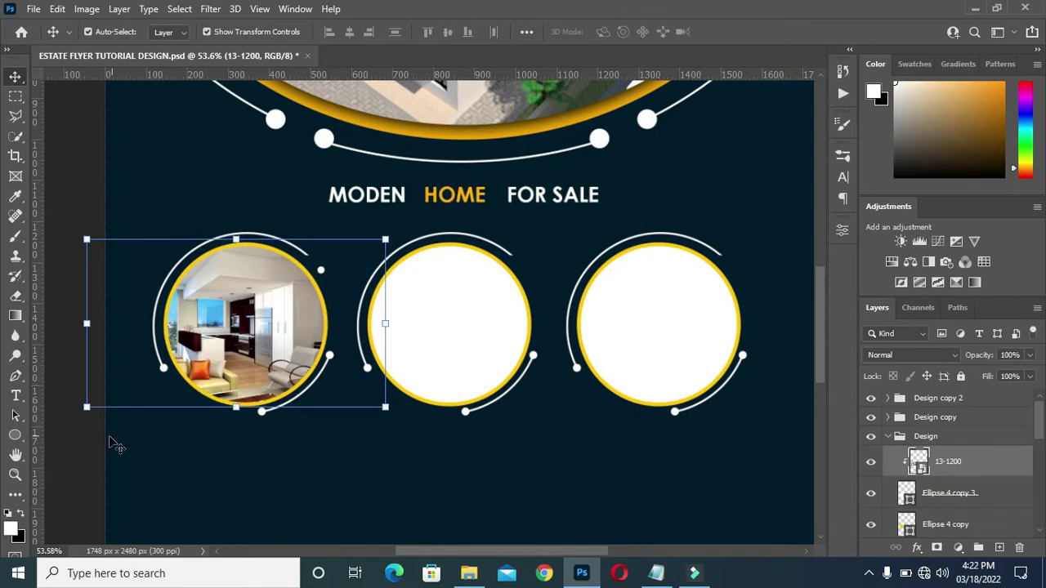
{"action": "left_click", "coordinate": [85, 423]}
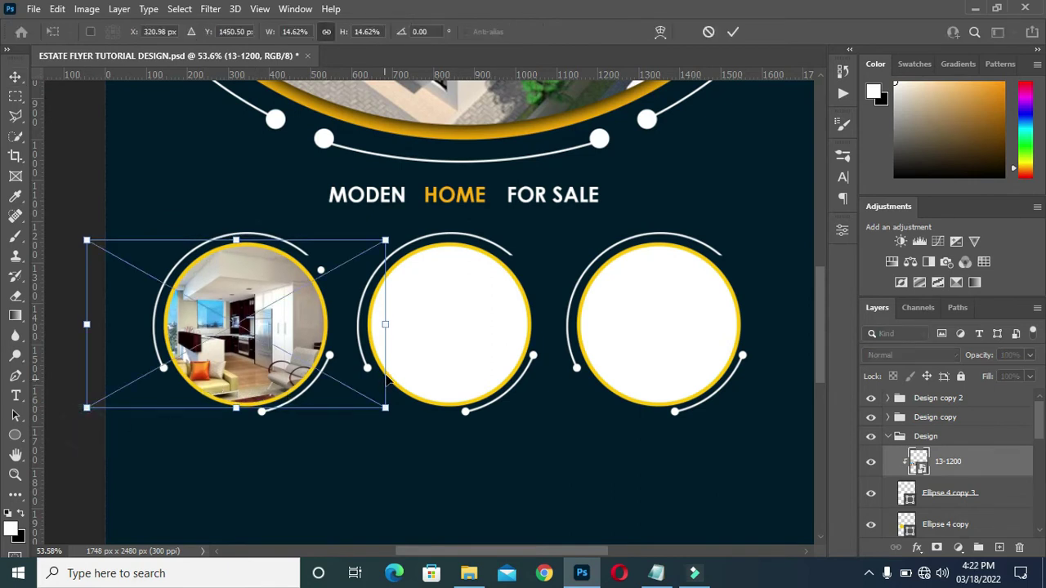
{"action": "left_click", "coordinate": [732, 31]}
{"action": "left_click", "coordinate": [339, 449]}
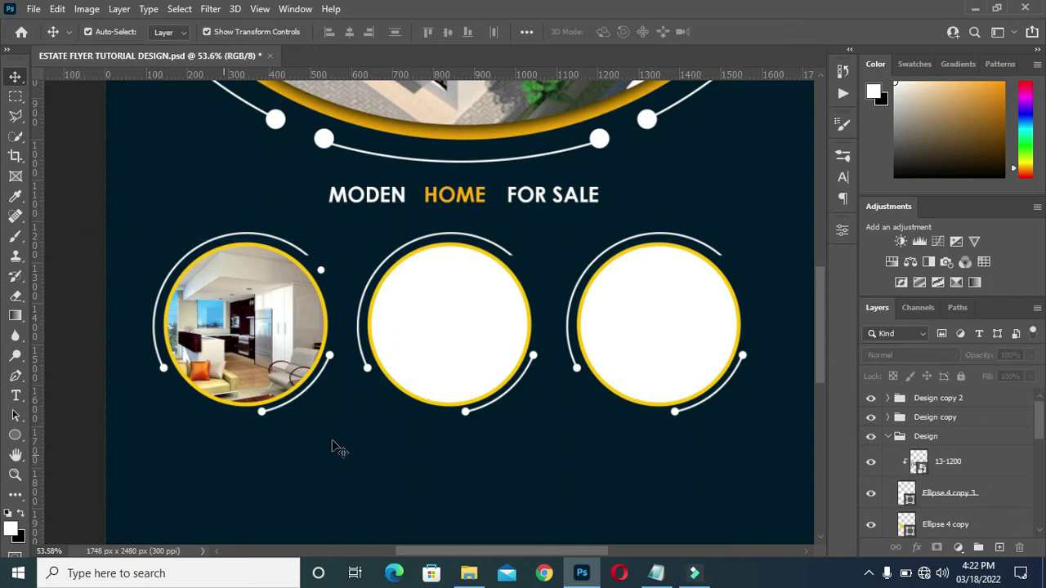
Step: Place the modern house photo over the middle circle, scale it, and clip it in
{"action": "left_click", "coordinate": [462, 347]}
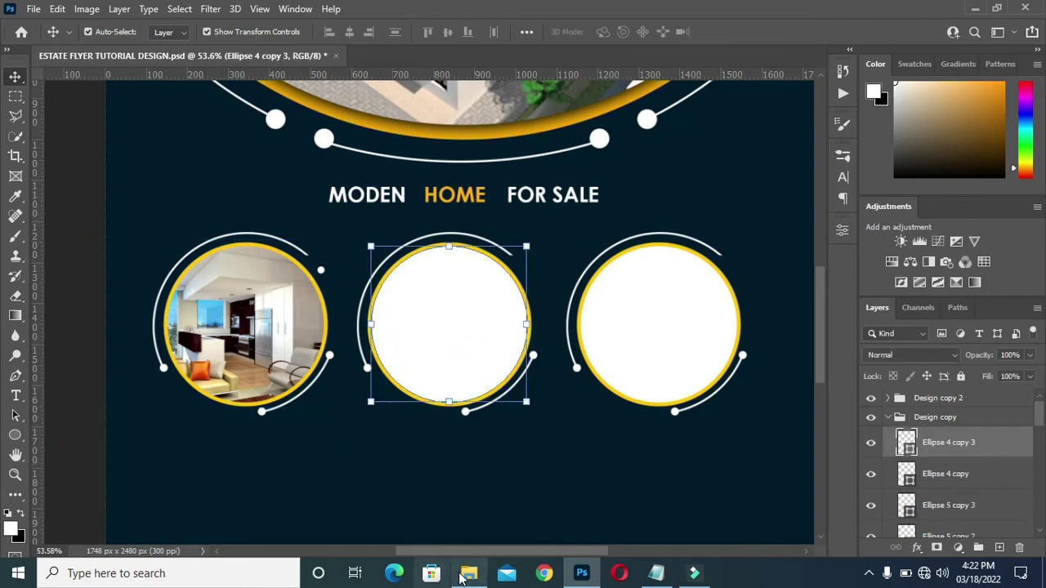
{"action": "left_click", "coordinate": [469, 572]}
{"action": "left_click", "coordinate": [773, 263]}
{"action": "left_click_drag", "start_coordinate": [773, 263], "coordinate": [479, 295]}
{"action": "left_click_drag", "start_coordinate": [101, 313], "coordinate": [431, 321]}
{"action": "left_click_drag", "start_coordinate": [631, 314], "coordinate": [574, 314]}
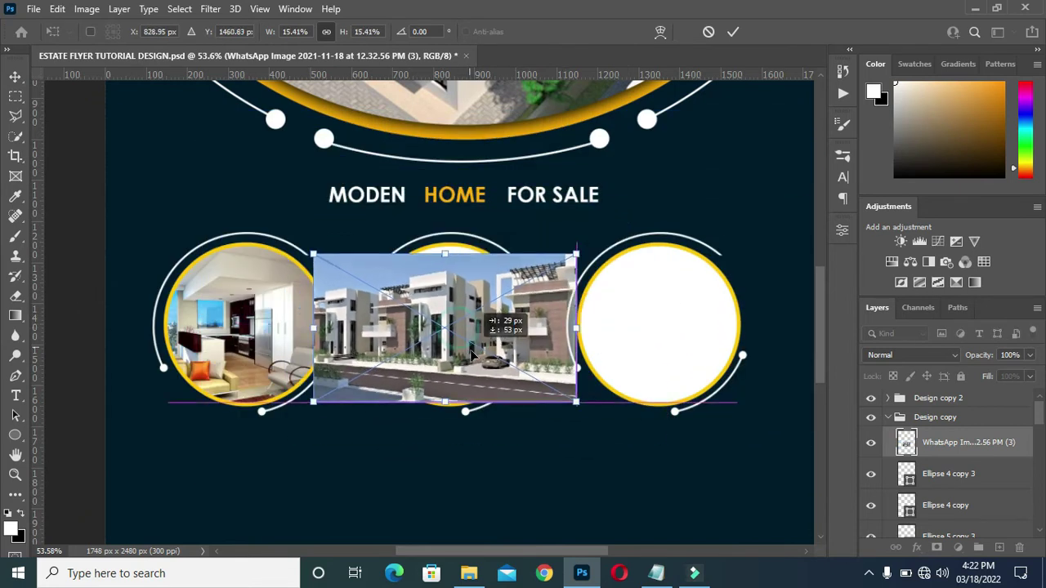
{"action": "left_click_drag", "start_coordinate": [449, 257], "coordinate": [450, 231]}
{"action": "left_click", "coordinate": [733, 31]}
{"action": "right_click", "coordinate": [964, 442]}
{"action": "left_click", "coordinate": [821, 355]}
{"action": "scroll", "coordinate": [777, 332], "scroll_direction": "down", "scroll_amount": 1}
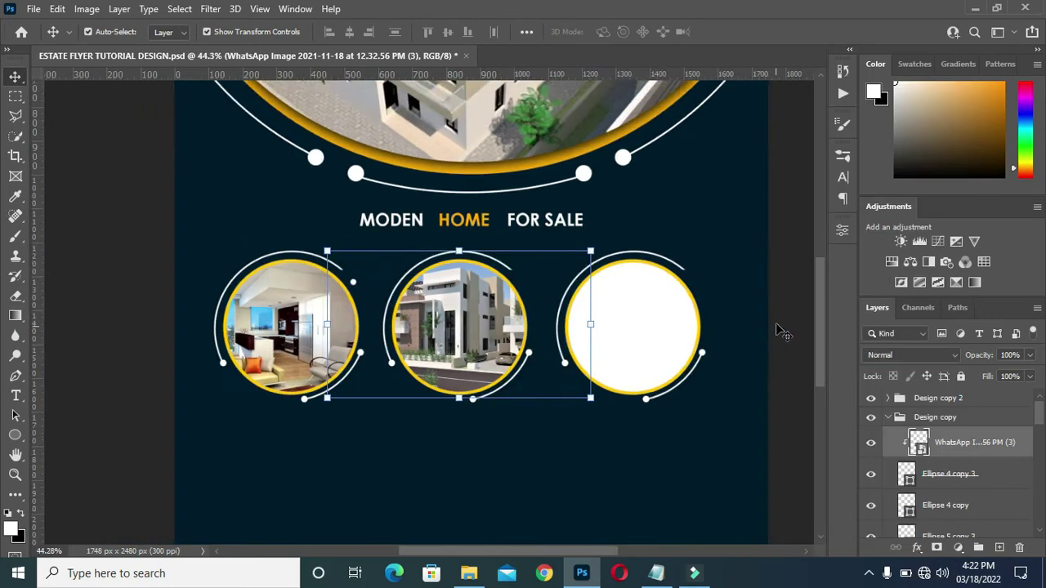
{"action": "scroll", "coordinate": [804, 343], "scroll_direction": "up", "scroll_amount": 1}
Step: Place the aerial estate photo over the right circle, scale it, and clip it in
{"action": "left_click", "coordinate": [605, 327]}
{"action": "left_click", "coordinate": [469, 573]}
{"action": "left_click_drag", "start_coordinate": [691, 257], "coordinate": [616, 343]}
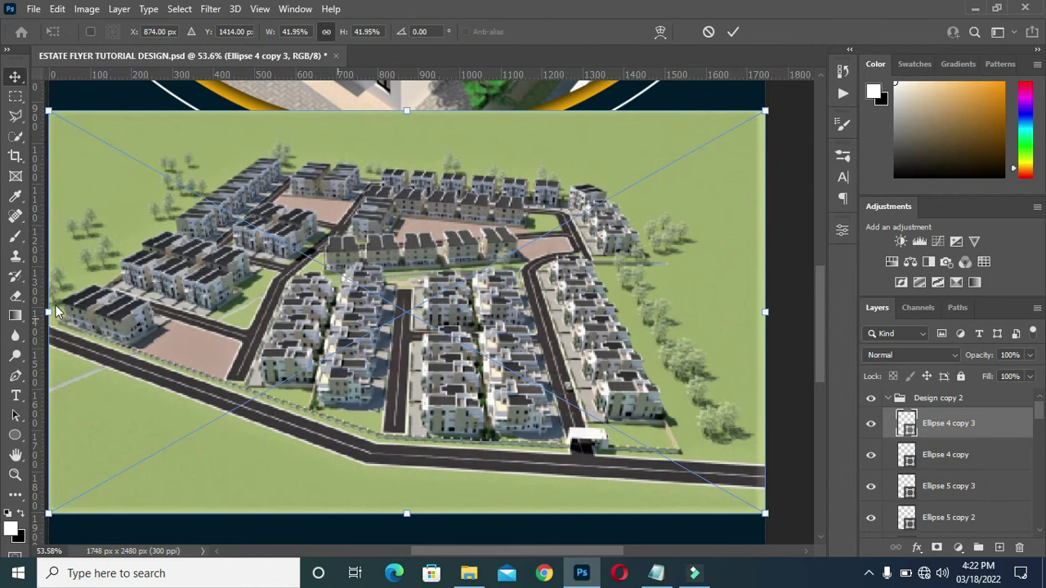
{"action": "left_click_drag", "start_coordinate": [48, 311], "coordinate": [426, 327]}
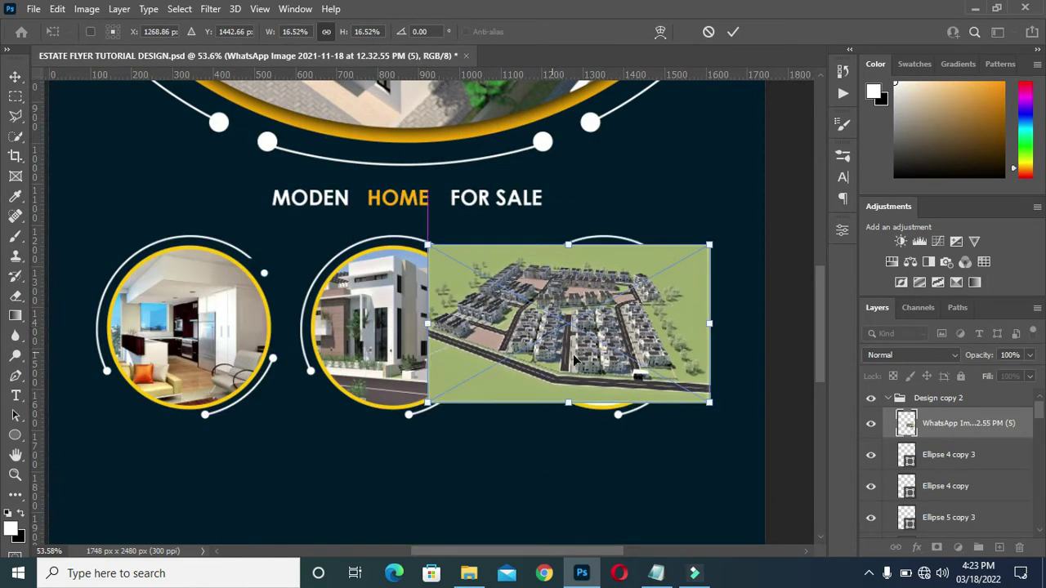
{"action": "left_click_drag", "start_coordinate": [571, 357], "coordinate": [589, 353]}
{"action": "left_click_drag", "start_coordinate": [586, 400], "coordinate": [586, 411]}
{"action": "left_click", "coordinate": [733, 31]}
{"action": "right_click", "coordinate": [969, 423]}
{"action": "left_click", "coordinate": [815, 358]}
{"action": "left_click", "coordinate": [800, 277]}
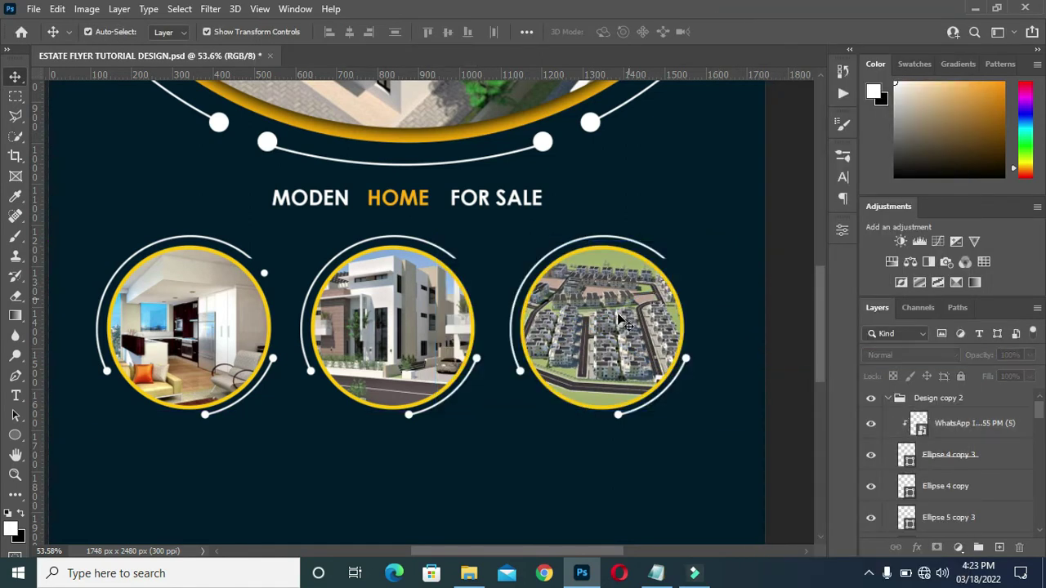
Step: Select the right frame's Ellipse 4, Ellipse 4 copy 2, and Ellipse 5 through Ellipse 5 copy 2 layers
{"action": "scroll", "coordinate": [618, 317], "scroll_direction": "down", "scroll_amount": 3}
{"action": "scroll", "coordinate": [619, 317], "scroll_direction": "down", "scroll_amount": 1}
{"action": "scroll", "coordinate": [633, 349], "scroll_direction": "up", "scroll_amount": 2}
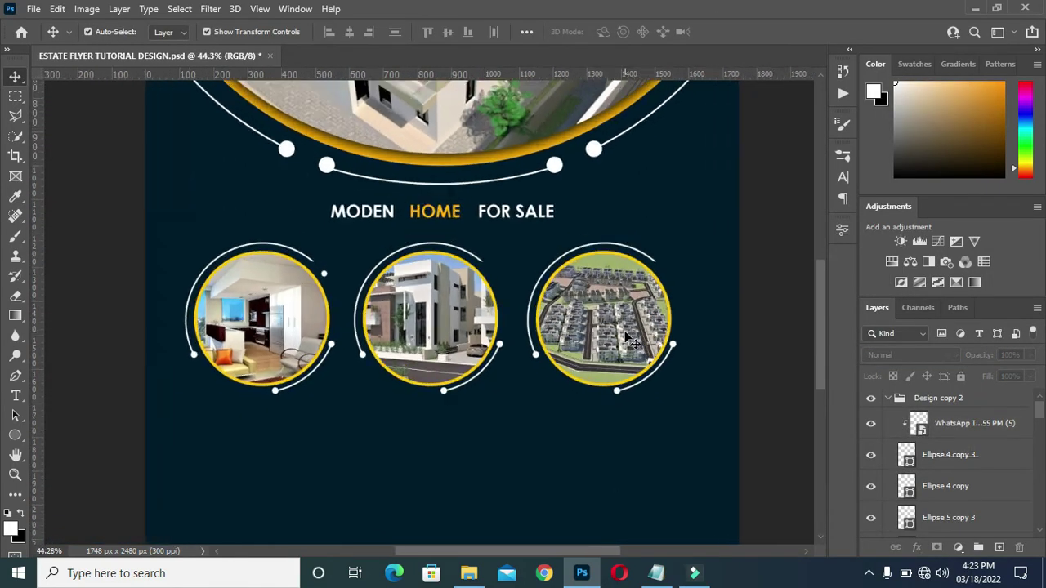
{"action": "scroll", "coordinate": [934, 462], "scroll_direction": "down", "scroll_amount": 3}
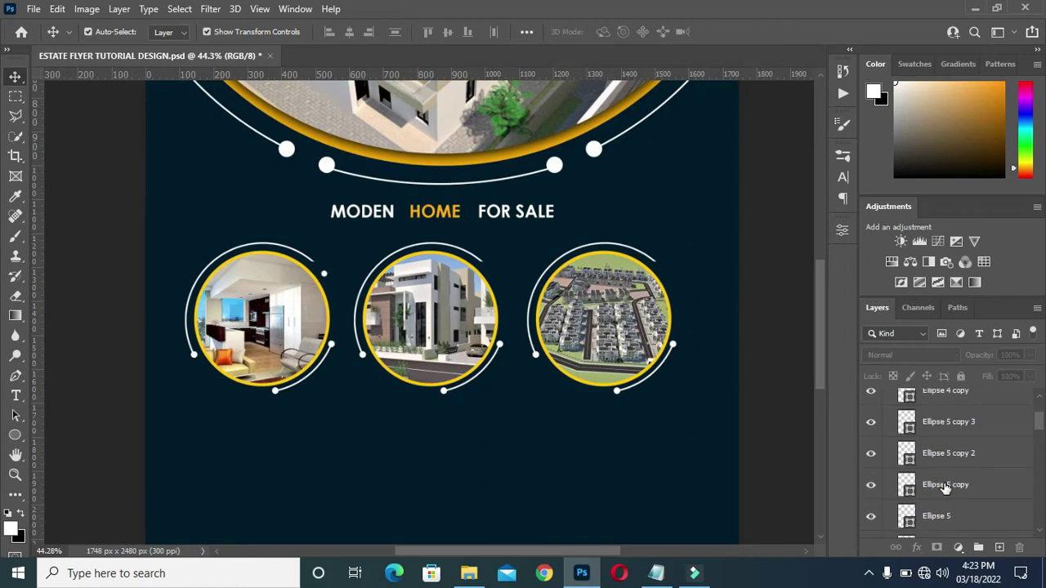
{"action": "scroll", "coordinate": [943, 490], "scroll_direction": "down", "scroll_amount": 2}
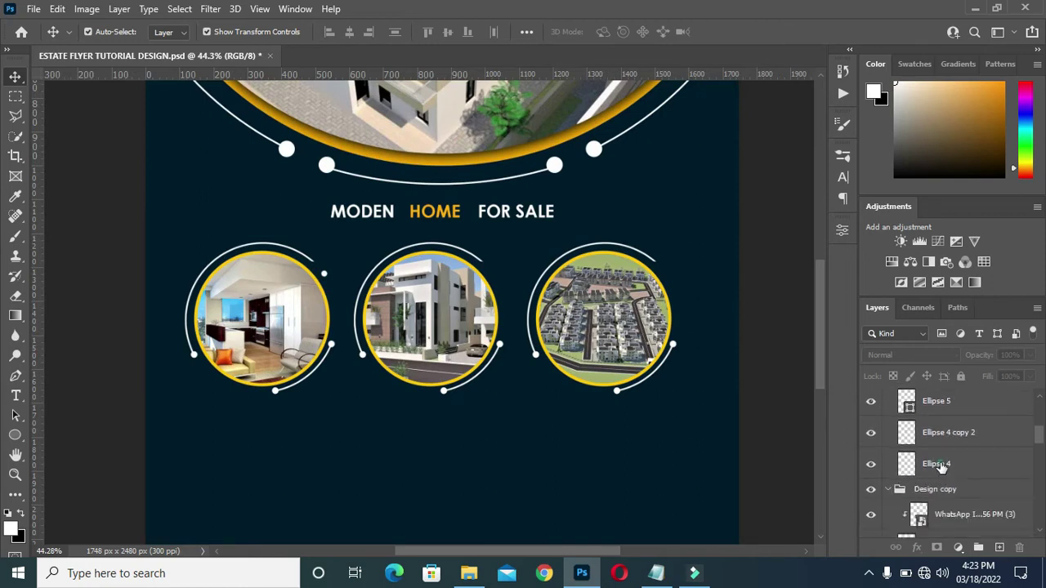
{"action": "left_click", "coordinate": [941, 466]}
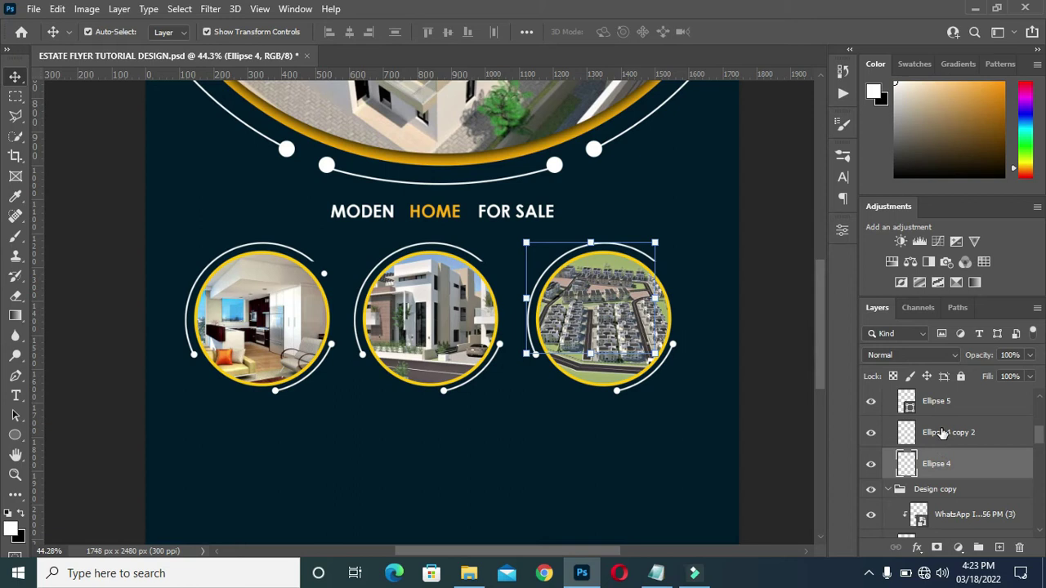
{"action": "left_click", "coordinate": [942, 432], "text": "ctrl"}
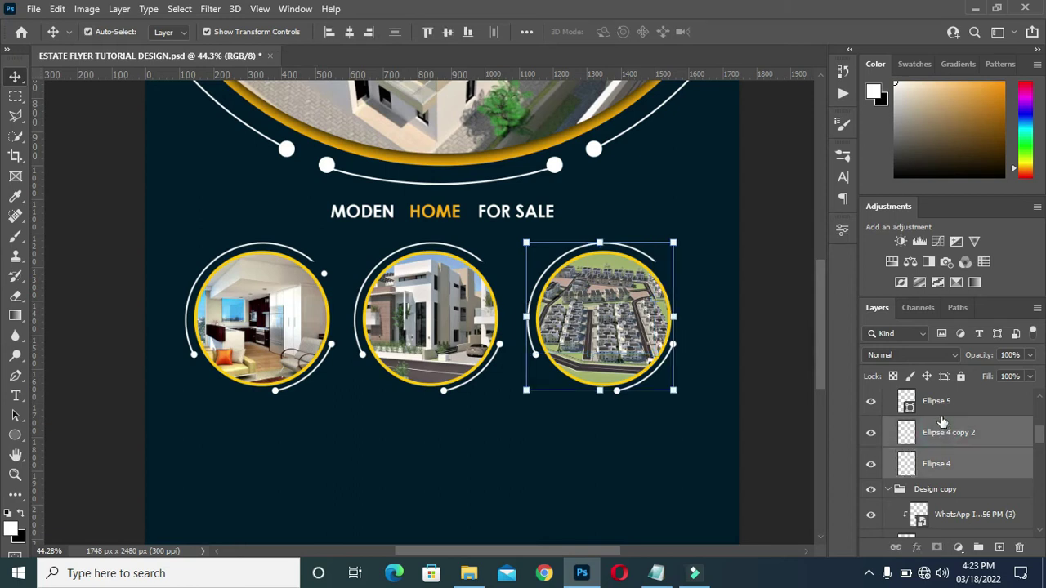
{"action": "scroll", "coordinate": [941, 421], "scroll_direction": "up", "scroll_amount": 1}
{"action": "left_click", "coordinate": [941, 421], "text": "ctrl"}
{"action": "scroll", "coordinate": [941, 421], "scroll_direction": "up", "scroll_amount": 1}
{"action": "left_click", "coordinate": [940, 430], "text": "ctrl"}
{"action": "left_click", "coordinate": [940, 397], "text": "ctrl"}
{"action": "scroll", "coordinate": [940, 397], "scroll_direction": "up", "scroll_amount": 2}
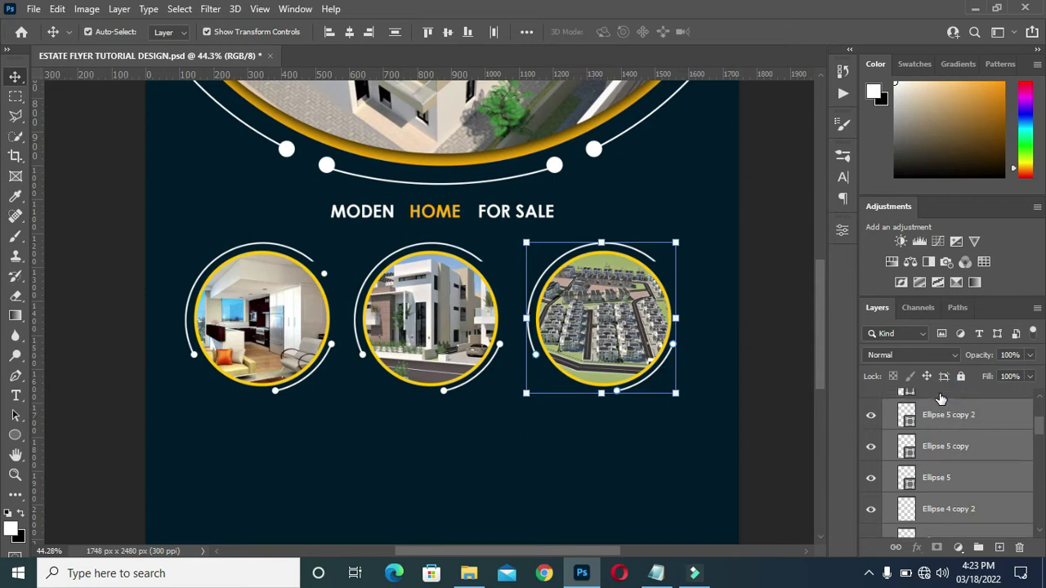
Step: Add Ellipse 5 copy 3 and rotate the arcs and dots about 49° around the third circle
{"action": "left_click", "coordinate": [871, 423]}
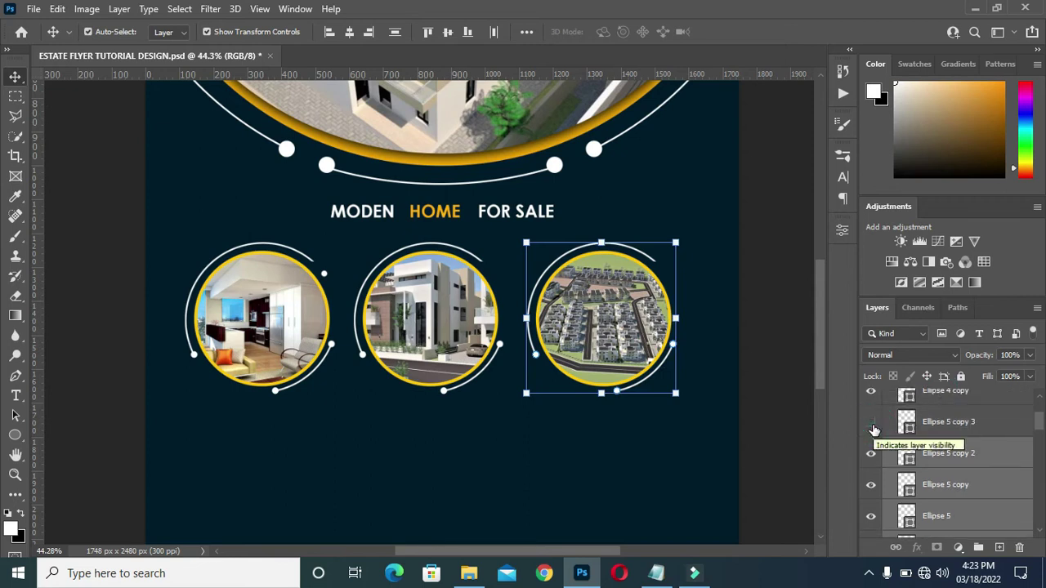
{"action": "left_click", "coordinate": [872, 425]}
{"action": "left_click", "coordinate": [872, 426]}
{"action": "left_click", "coordinate": [872, 425]}
{"action": "left_click", "coordinate": [871, 426]}
{"action": "left_click", "coordinate": [872, 426]}
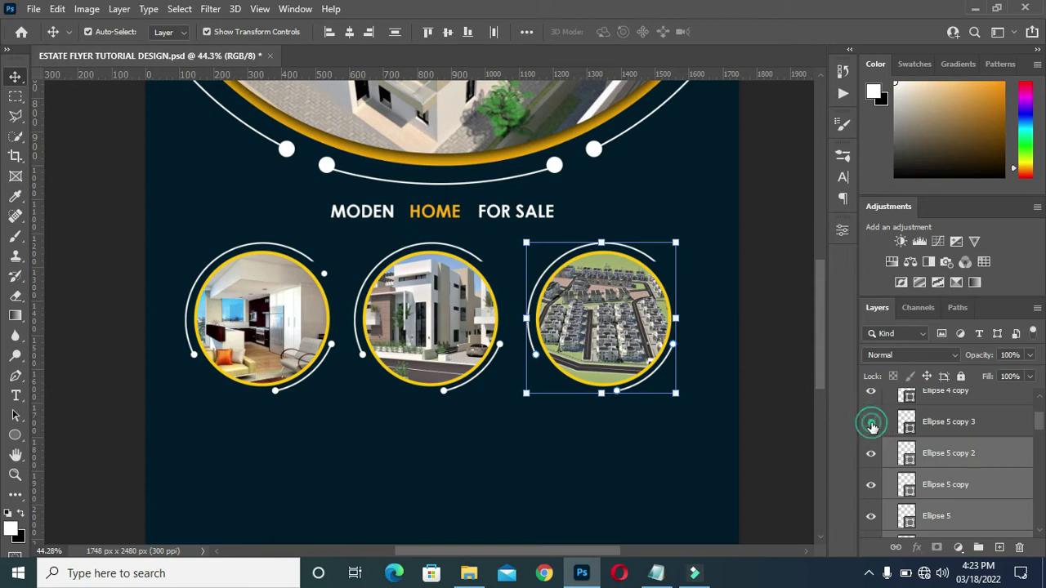
{"action": "left_click", "coordinate": [940, 421], "text": "shift"}
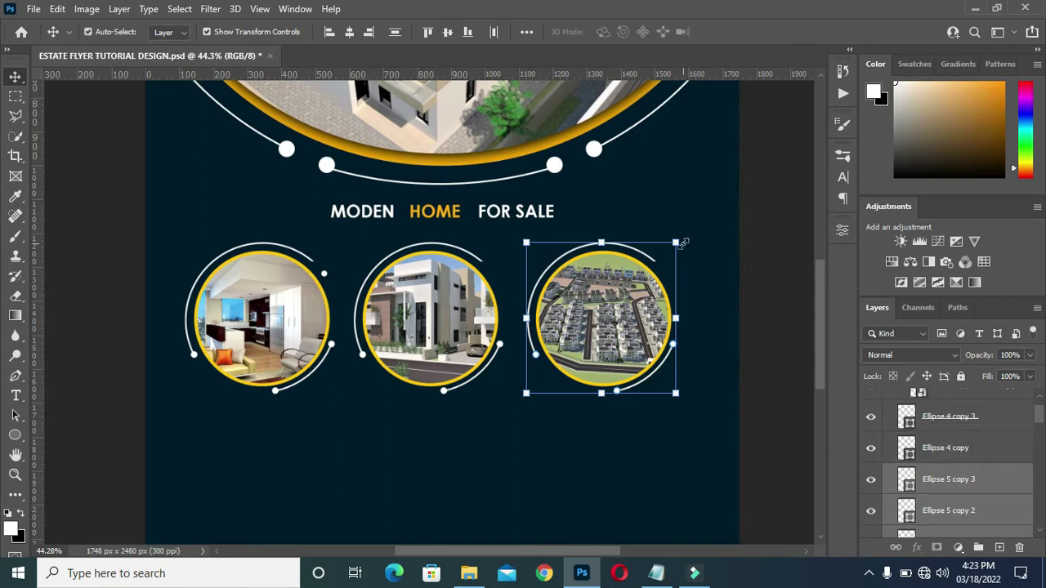
{"action": "left_click_drag", "start_coordinate": [690, 231], "coordinate": [721, 325]}
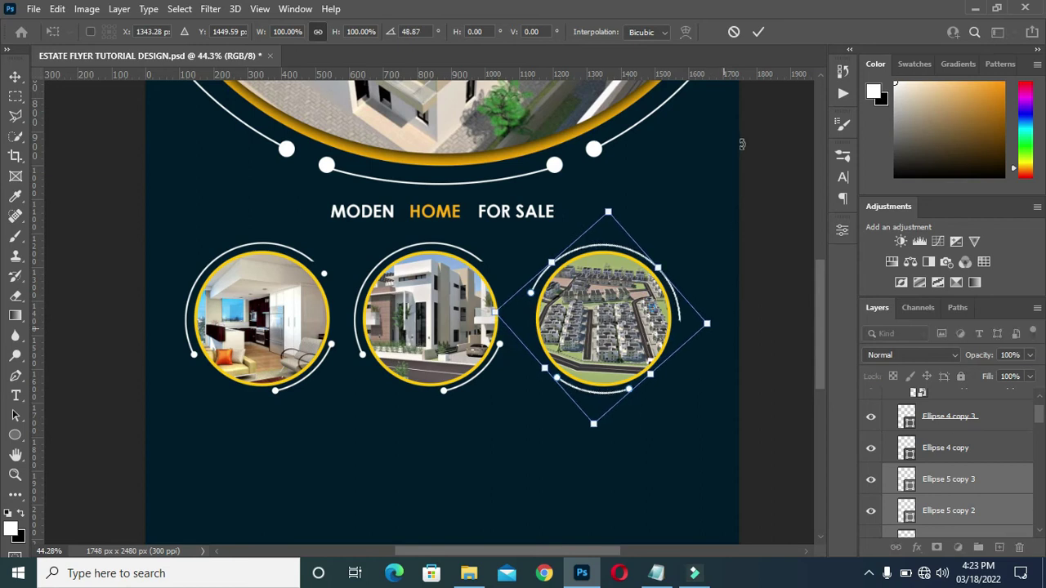
{"action": "left_click", "coordinate": [759, 31]}
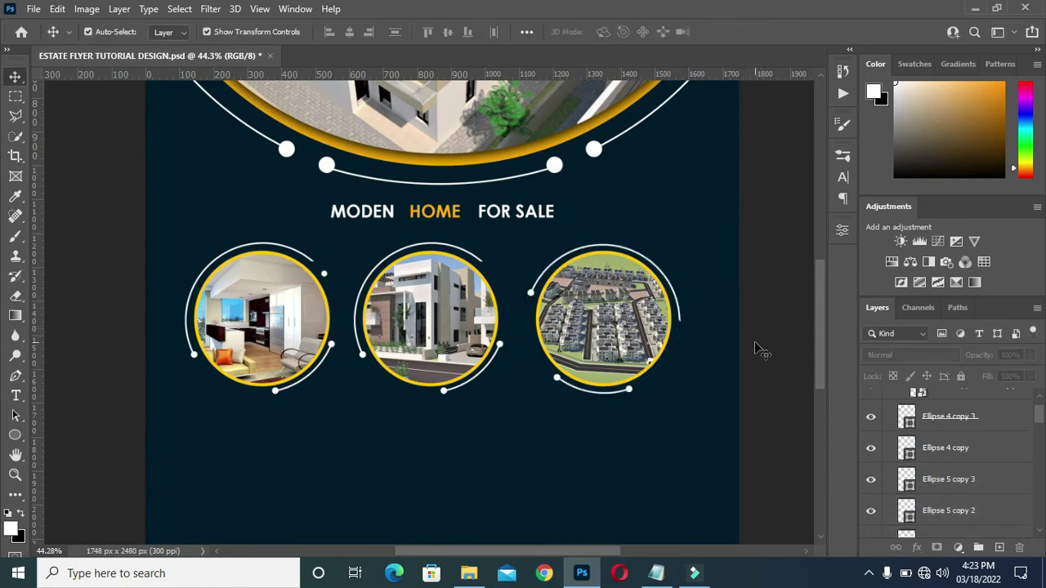
Step: Move the white dot onto the end of the third circle's arc
{"action": "scroll", "coordinate": [933, 441], "scroll_direction": "up", "scroll_amount": 1}
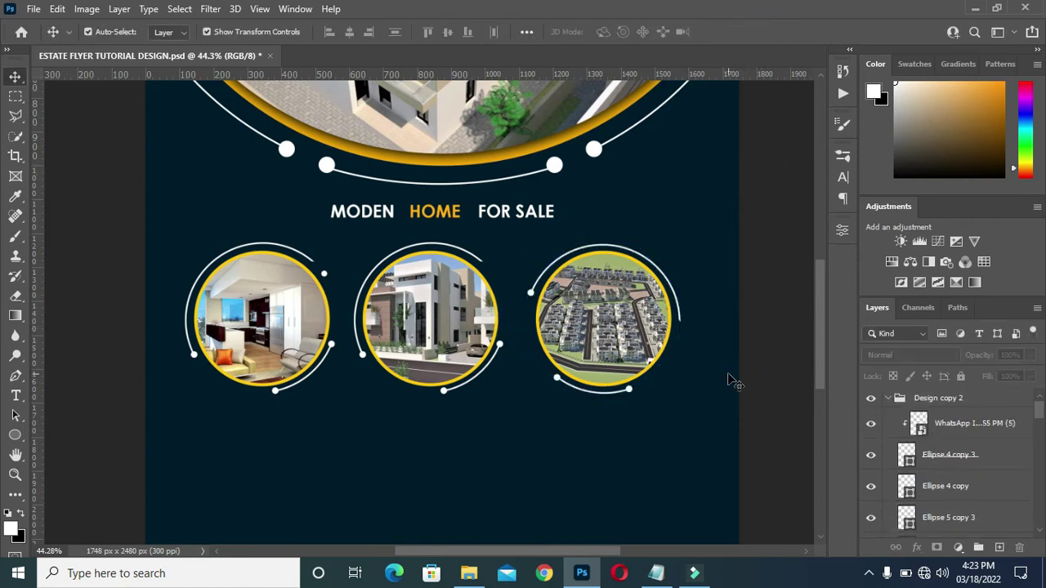
{"action": "scroll", "coordinate": [656, 381], "scroll_direction": "up", "scroll_amount": 5}
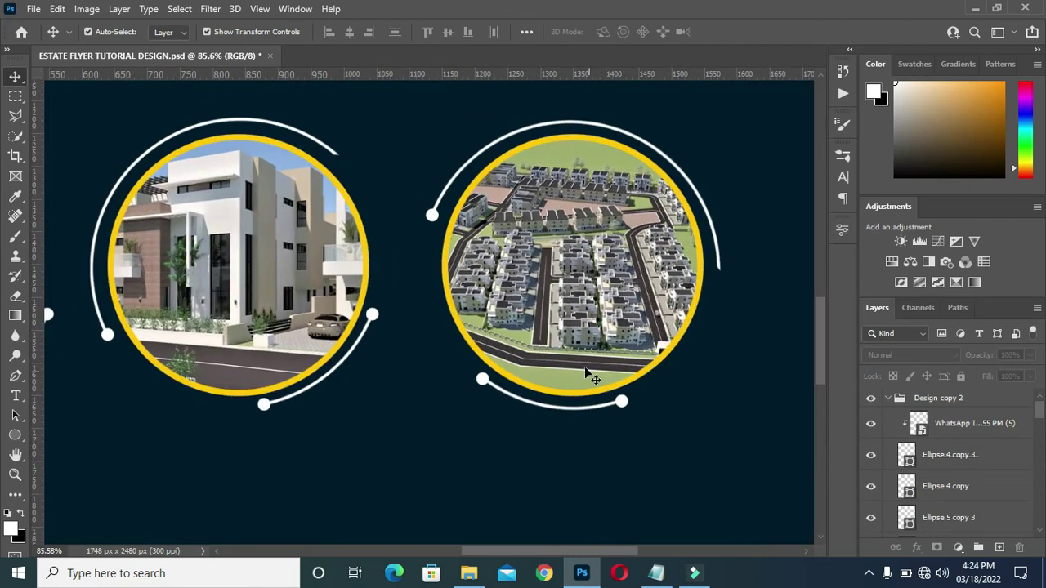
{"action": "scroll", "coordinate": [592, 378], "scroll_direction": "down", "scroll_amount": 2}
{"action": "scroll", "coordinate": [168, 237], "scroll_direction": "up", "scroll_amount": 2}
{"action": "left_click_drag", "start_coordinate": [168, 234], "coordinate": [161, 212]}
Step: Select the Ellipse 5 copy 2 dot layer at the arc end
{"action": "scroll", "coordinate": [120, 219], "scroll_direction": "up", "scroll_amount": 3}
{"action": "scroll", "coordinate": [269, 150], "scroll_direction": "down", "scroll_amount": 4}
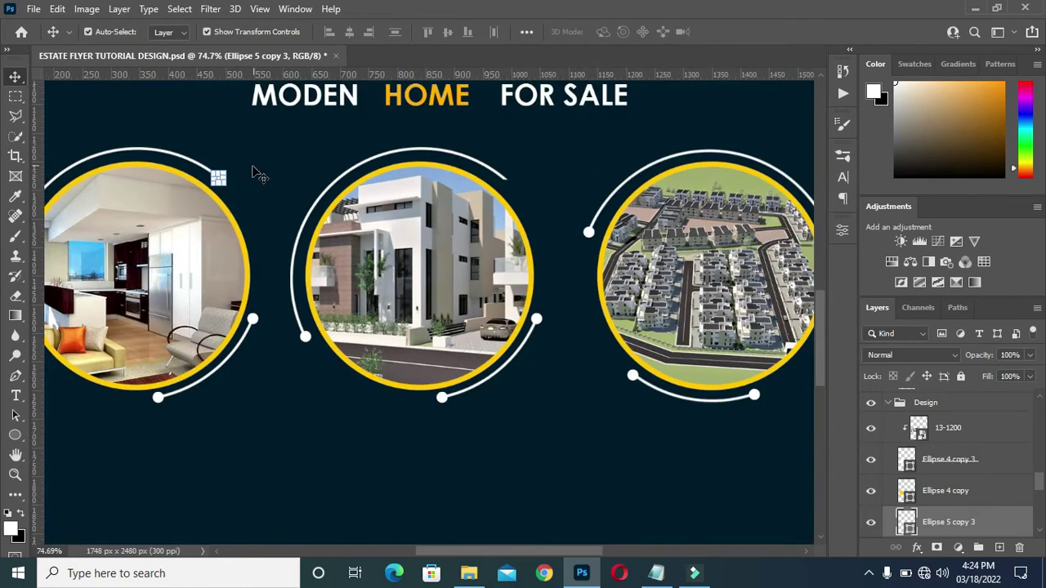
{"action": "scroll", "coordinate": [260, 174], "scroll_direction": "down", "scroll_amount": 2}
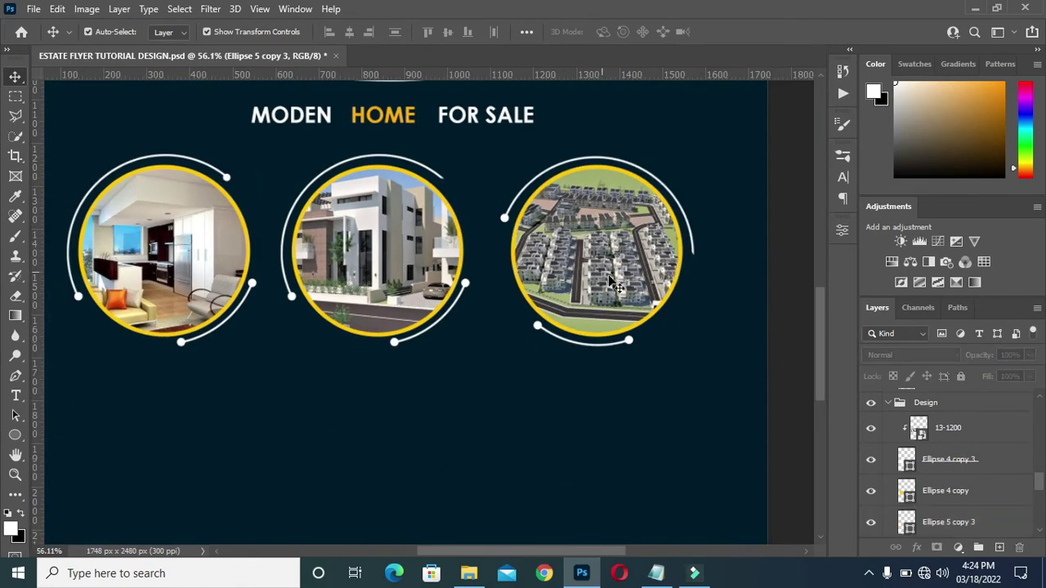
{"action": "scroll", "coordinate": [686, 274], "scroll_direction": "up", "scroll_amount": 3}
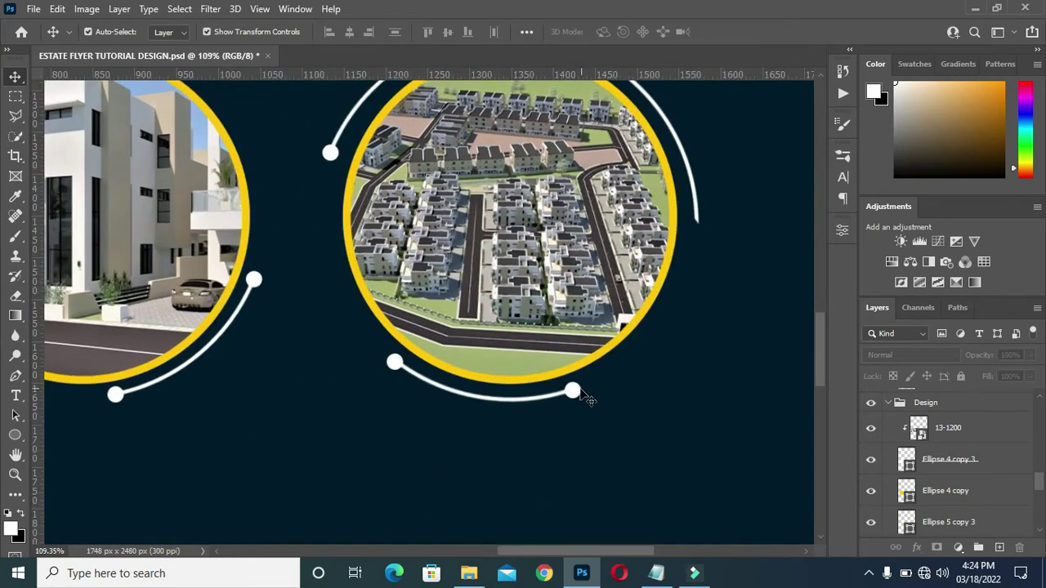
{"action": "left_click", "coordinate": [574, 390]}
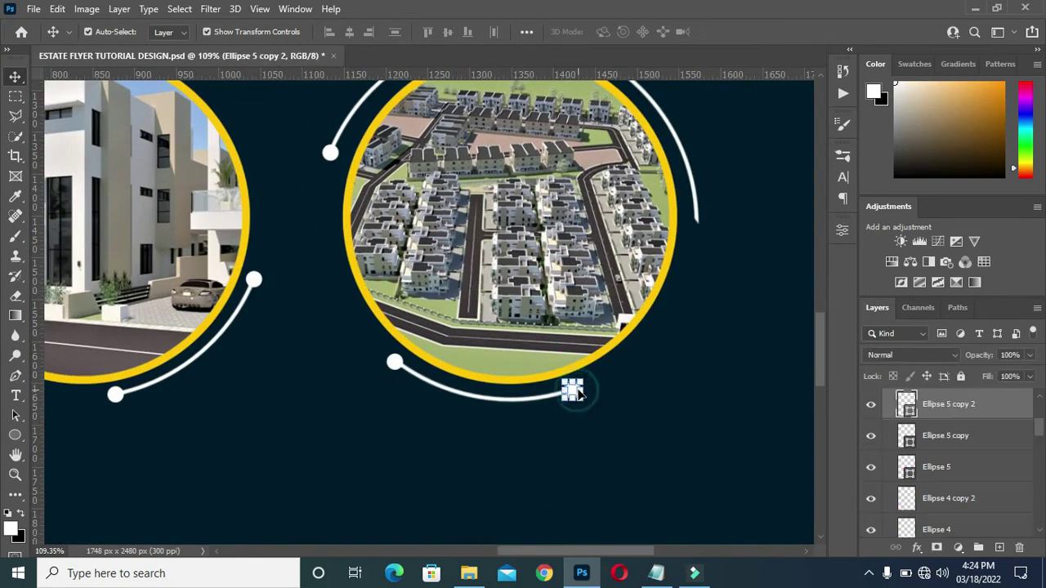
{"action": "left_click", "coordinate": [946, 433]}
{"action": "left_click", "coordinate": [945, 469]}
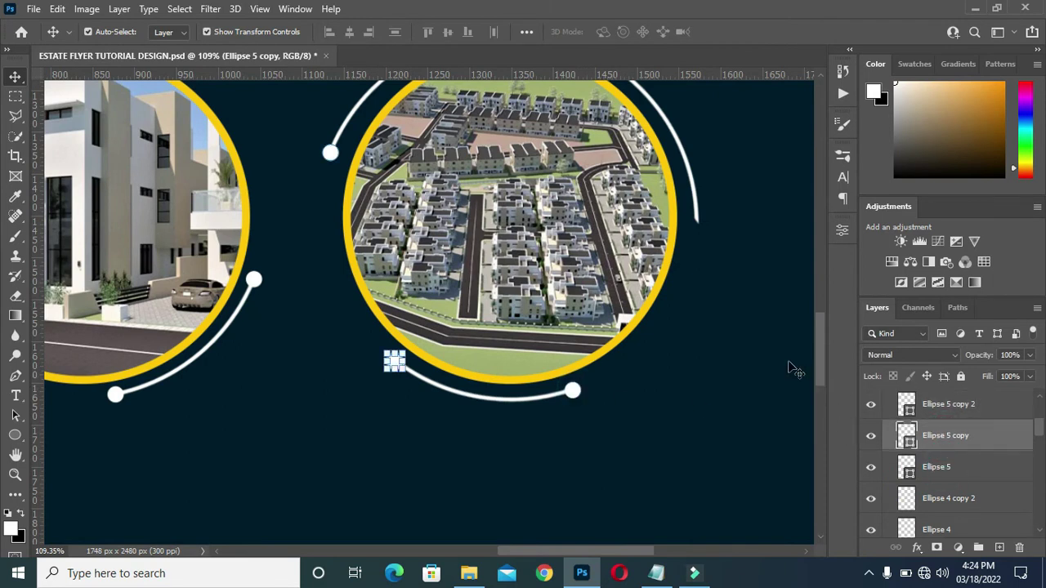
{"action": "scroll", "coordinate": [789, 367], "scroll_direction": "down", "scroll_amount": 4}
{"action": "scroll", "coordinate": [931, 448], "scroll_direction": "up", "scroll_amount": 1}
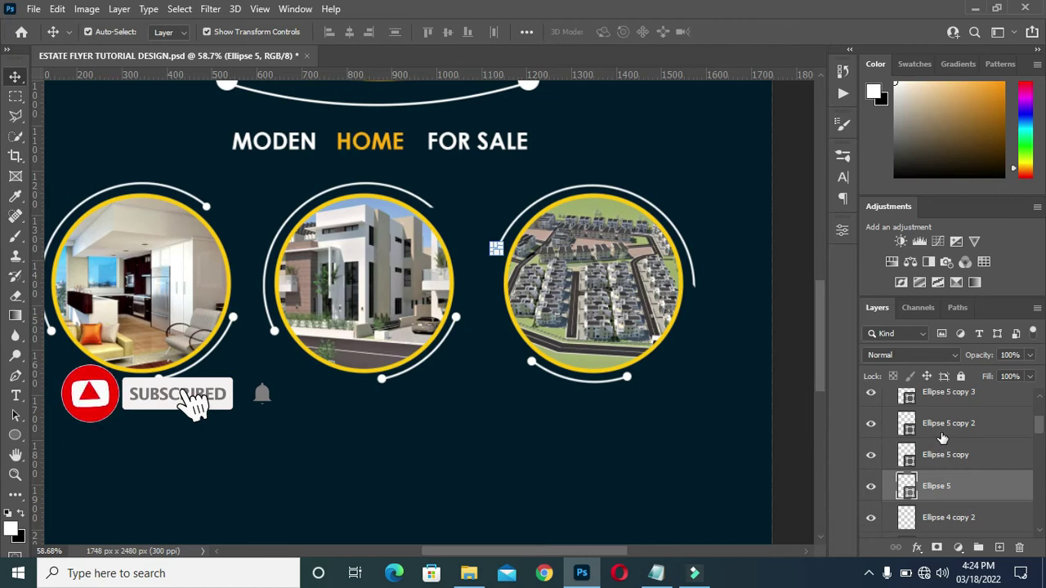
{"action": "left_click", "coordinate": [948, 423]}
Step: Copy the white dot to the right arc's top end as Ellipse 5 copy 4
{"action": "scroll", "coordinate": [674, 378], "scroll_direction": "up", "scroll_amount": 5}
{"action": "scroll", "coordinate": [569, 378], "scroll_direction": "up", "scroll_amount": 1}
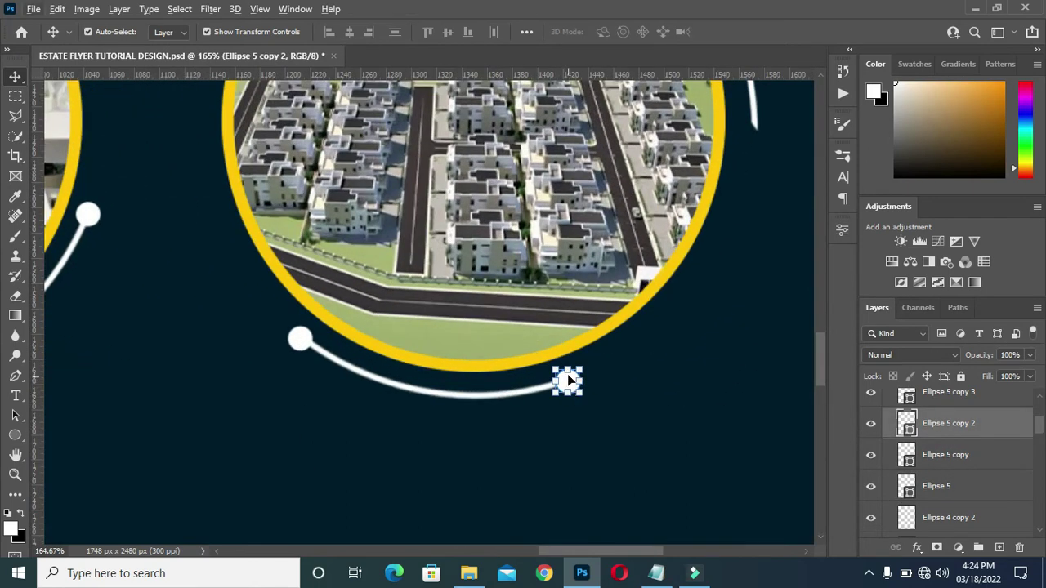
{"action": "left_click_drag", "start_coordinate": [569, 384], "coordinate": [747, 121]}
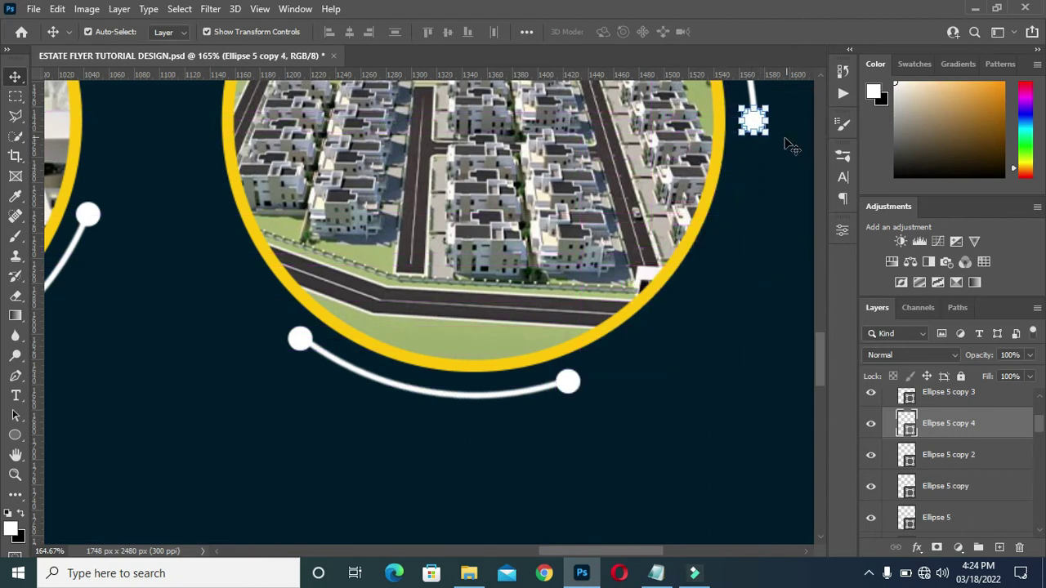
{"action": "scroll", "coordinate": [745, 194], "scroll_direction": "down", "scroll_amount": 3}
{"action": "scroll", "coordinate": [745, 194], "scroll_direction": "down", "scroll_amount": 3}
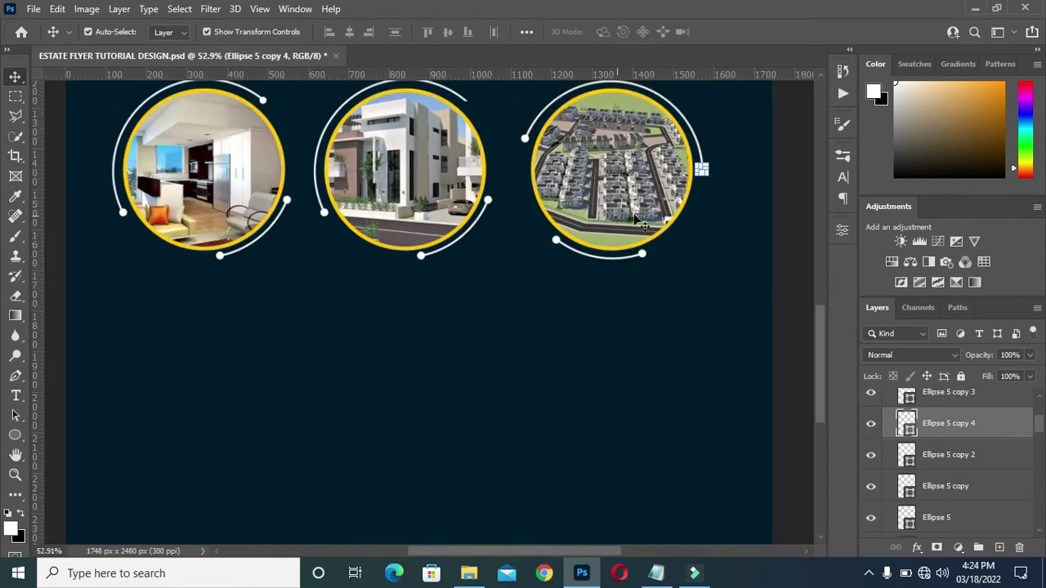
{"action": "left_click", "coordinate": [797, 206]}
{"action": "scroll", "coordinate": [482, 104], "scroll_direction": "up", "scroll_amount": 3}
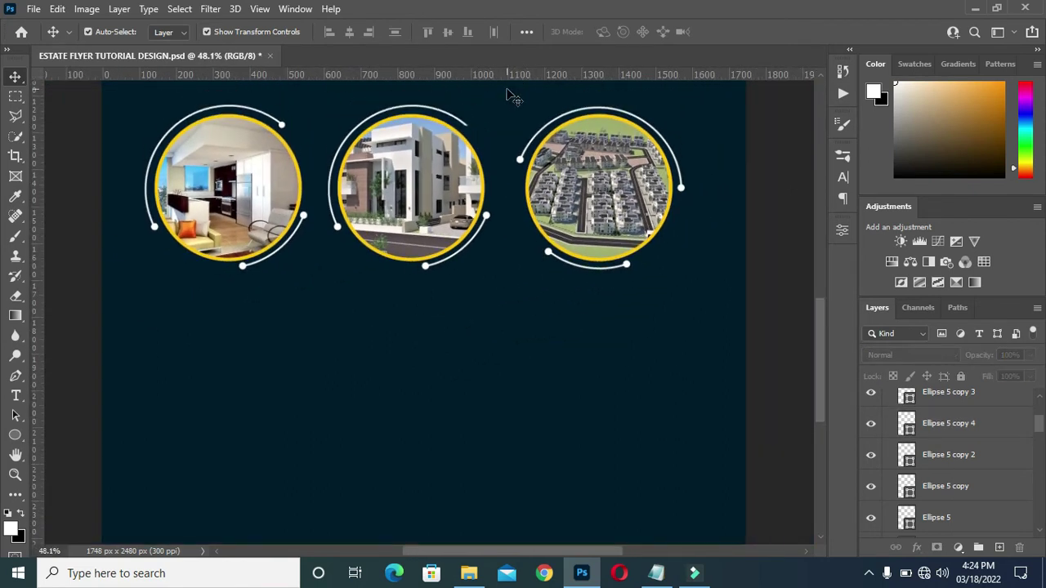
{"action": "scroll", "coordinate": [487, 105], "scroll_direction": "up", "scroll_amount": 3}
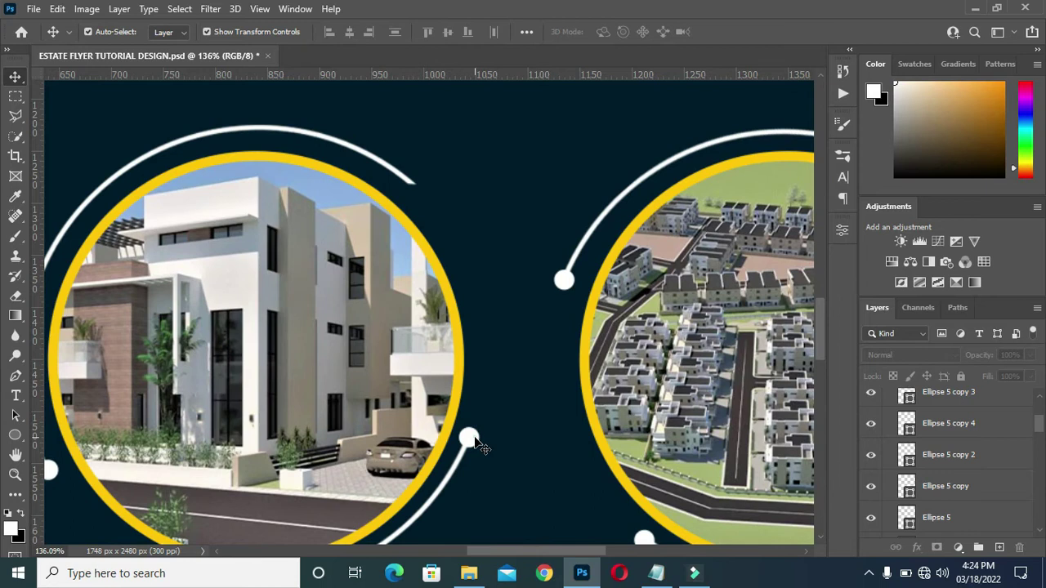
Step: Duplicate the middle circle's arc-end dot and place the copy at the upper arc's end
{"action": "left_click", "coordinate": [469, 439]}
{"action": "scroll", "coordinate": [686, 186], "scroll_direction": "up", "scroll_amount": 1}
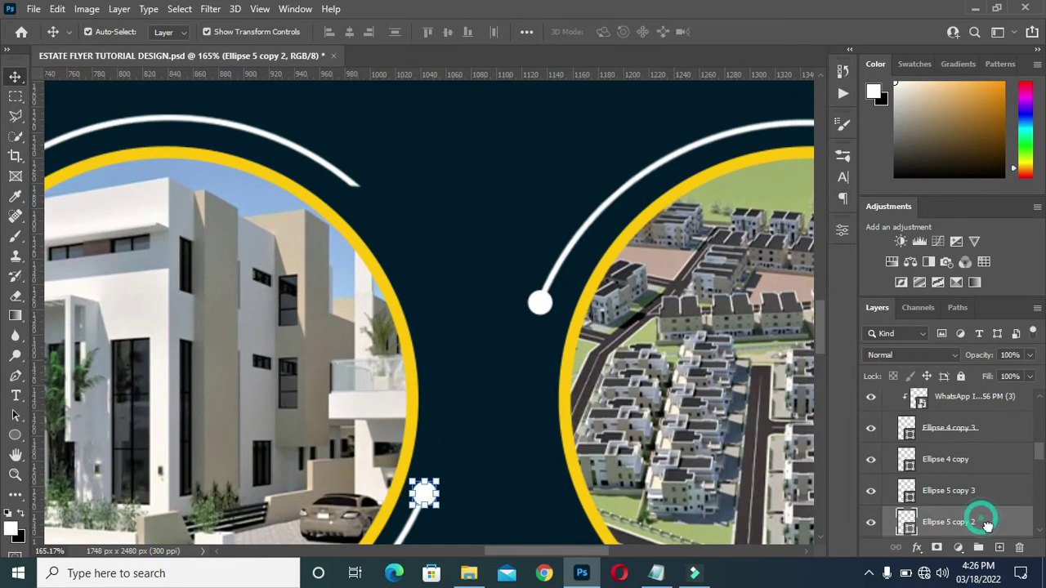
{"action": "key", "text": "ctrl+j"}
{"action": "left_click_drag", "start_coordinate": [426, 497], "coordinate": [351, 185]}
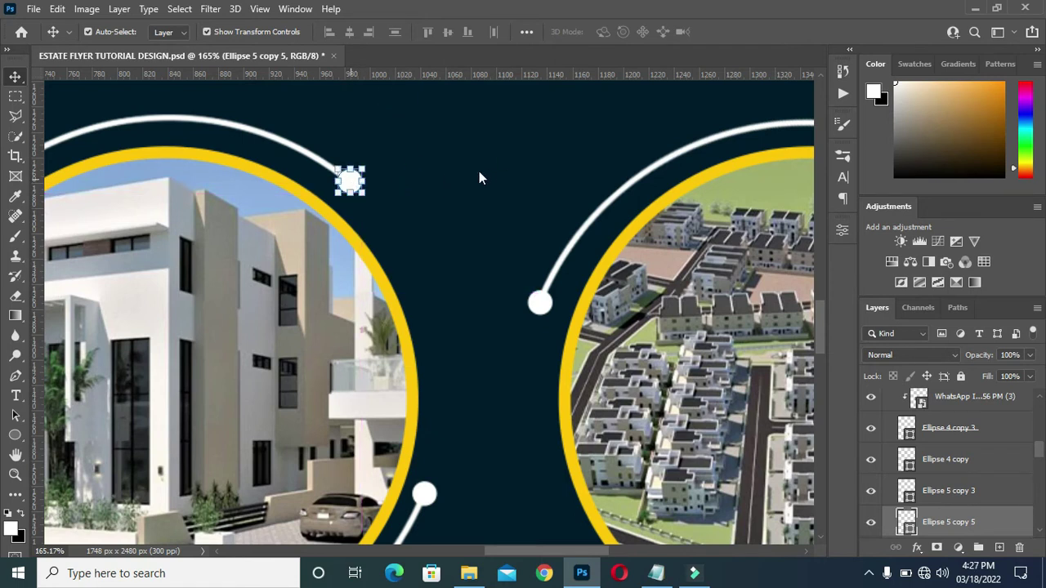
{"action": "scroll", "coordinate": [479, 179], "scroll_direction": "down", "scroll_amount": 5}
{"action": "left_click", "coordinate": [700, 269]}
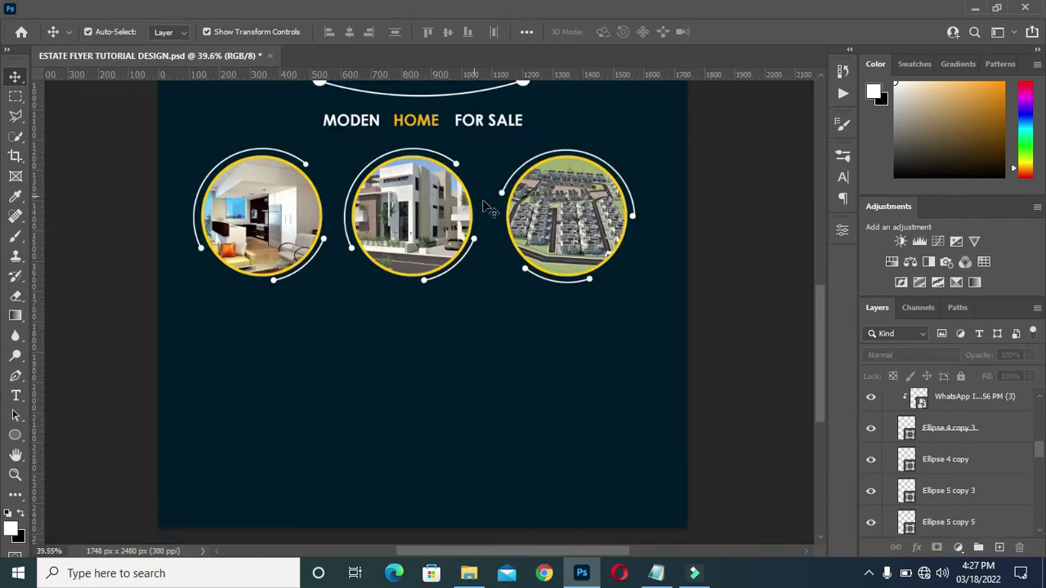
Step: Open the Design copy group and reorder the Ellipse 5 copy 3 layer
{"action": "scroll", "coordinate": [470, 261], "scroll_direction": "up", "scroll_amount": 2}
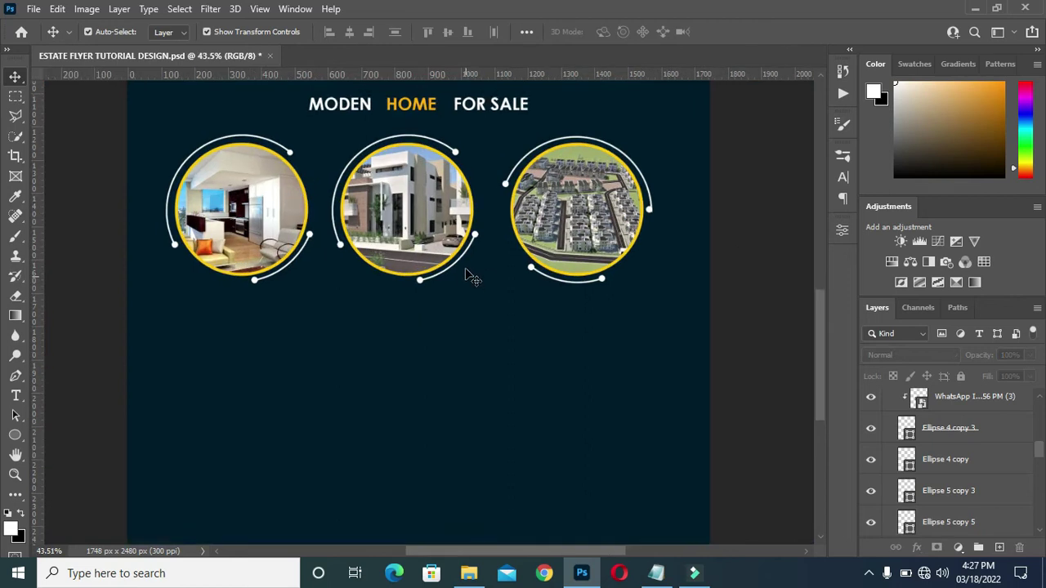
{"action": "scroll", "coordinate": [936, 439], "scroll_direction": "up", "scroll_amount": 2}
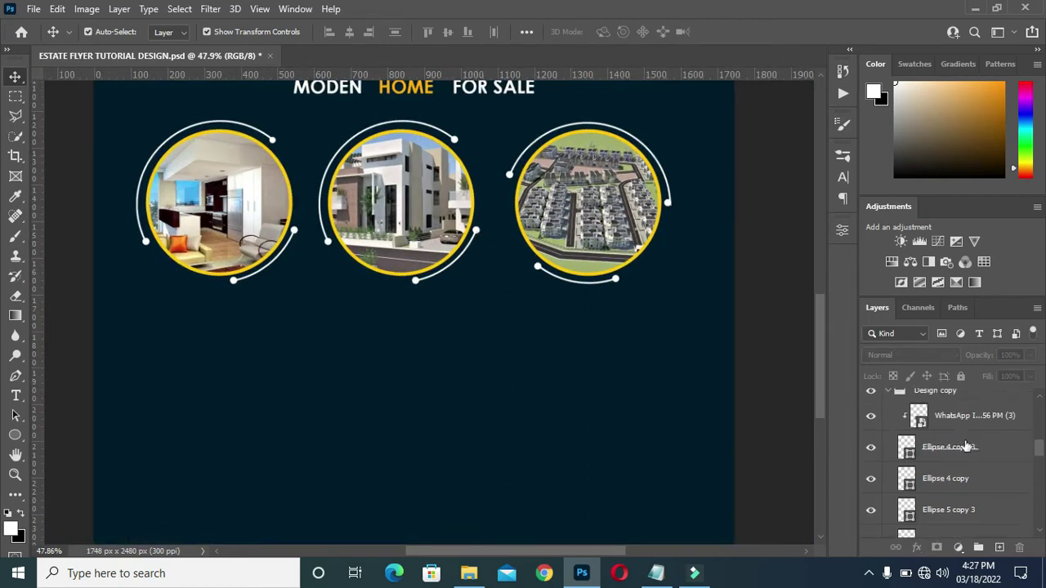
{"action": "left_click", "coordinate": [929, 431]}
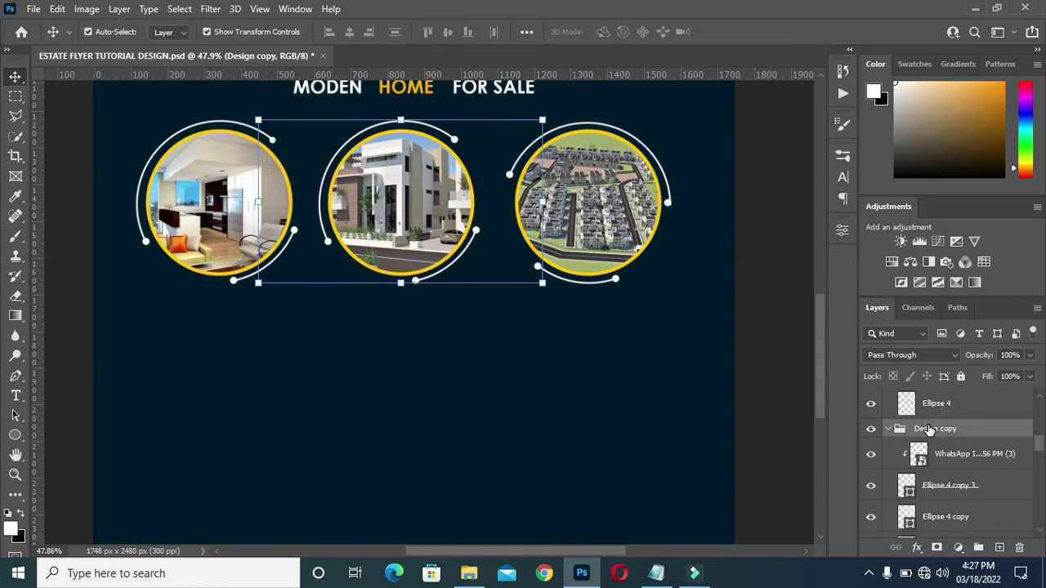
{"action": "scroll", "coordinate": [948, 485], "scroll_direction": "down", "scroll_amount": 1}
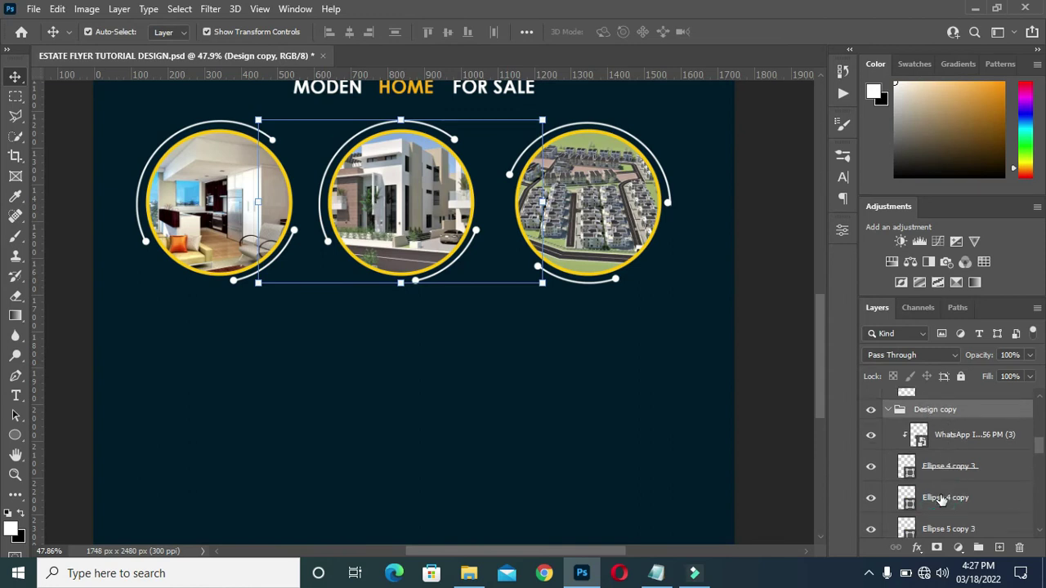
{"action": "left_click", "coordinate": [941, 498]}
{"action": "scroll", "coordinate": [945, 479], "scroll_direction": "down", "scroll_amount": 1}
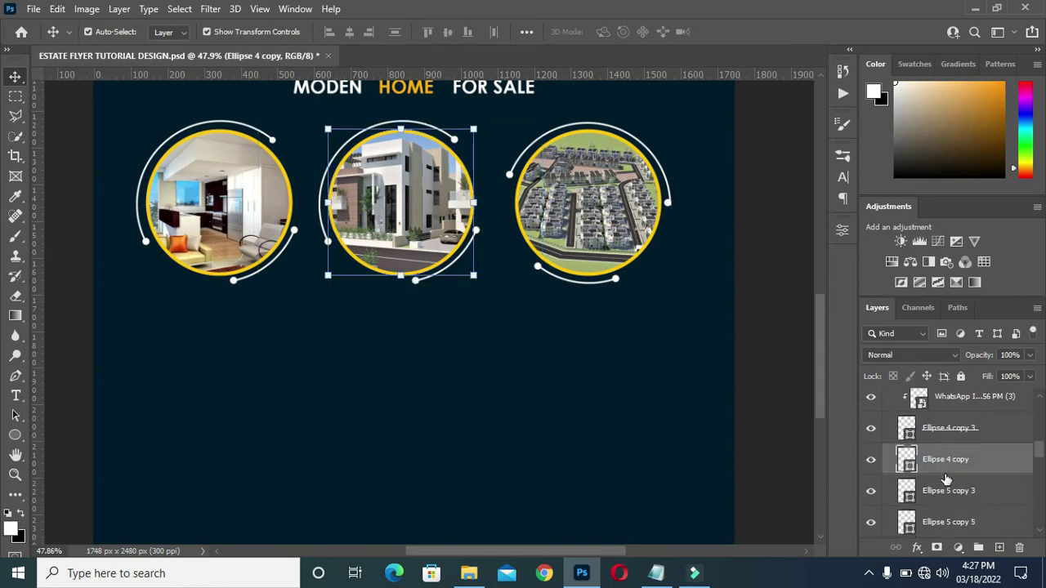
{"action": "left_click_drag", "start_coordinate": [945, 491], "coordinate": [967, 443]}
Step: Select Ellipse 4 together with the middle circle's Ellipse 5 dot layers
{"action": "left_click", "coordinate": [950, 493]}
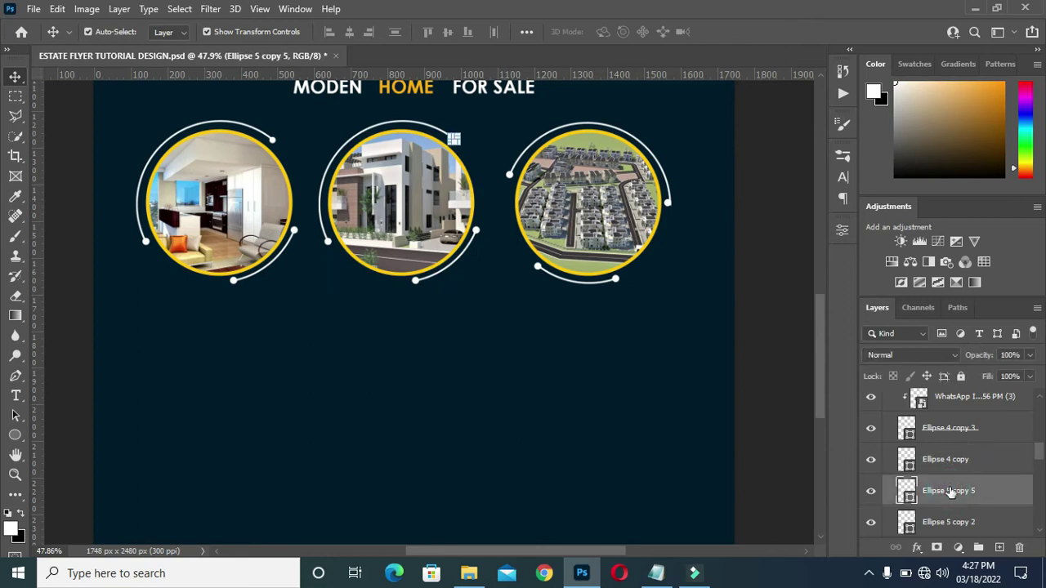
{"action": "left_click", "coordinate": [945, 461]}
{"action": "left_click", "coordinate": [945, 497]}
{"action": "scroll", "coordinate": [954, 482], "scroll_direction": "down", "scroll_amount": 1}
{"action": "left_click", "coordinate": [953, 486]}
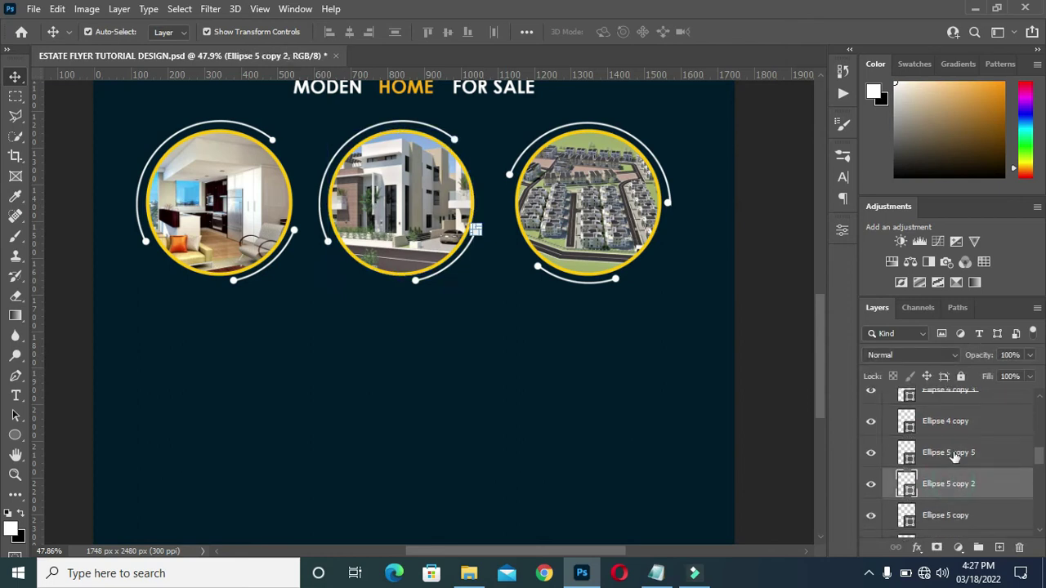
{"action": "left_click", "coordinate": [955, 456]}
{"action": "left_click", "coordinate": [954, 486], "text": "ctrl"}
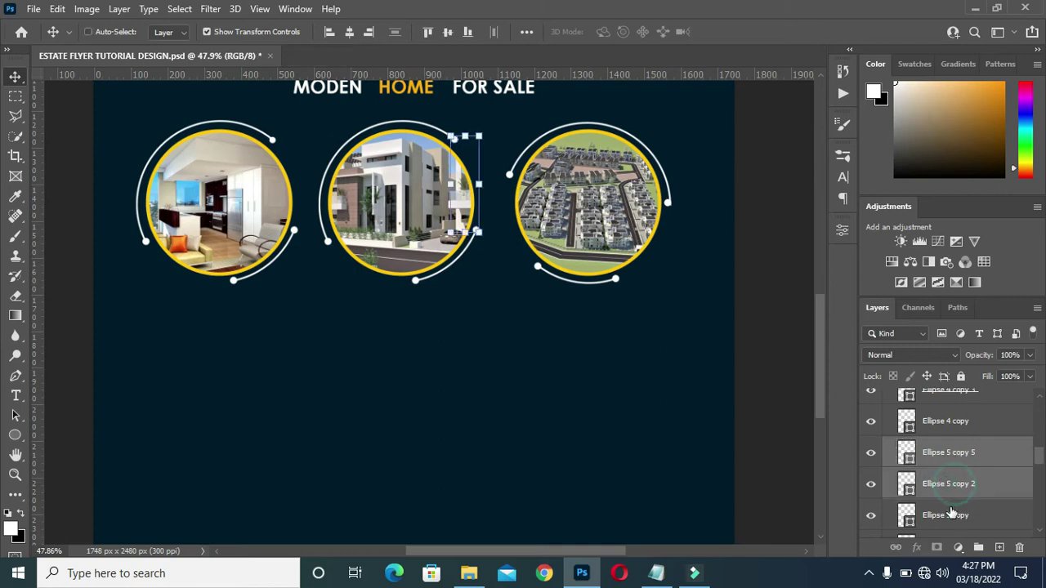
{"action": "left_click", "coordinate": [951, 513], "text": "ctrl"}
{"action": "scroll", "coordinate": [956, 502], "scroll_direction": "down", "scroll_amount": 2}
{"action": "left_click", "coordinate": [945, 486], "text": "ctrl"}
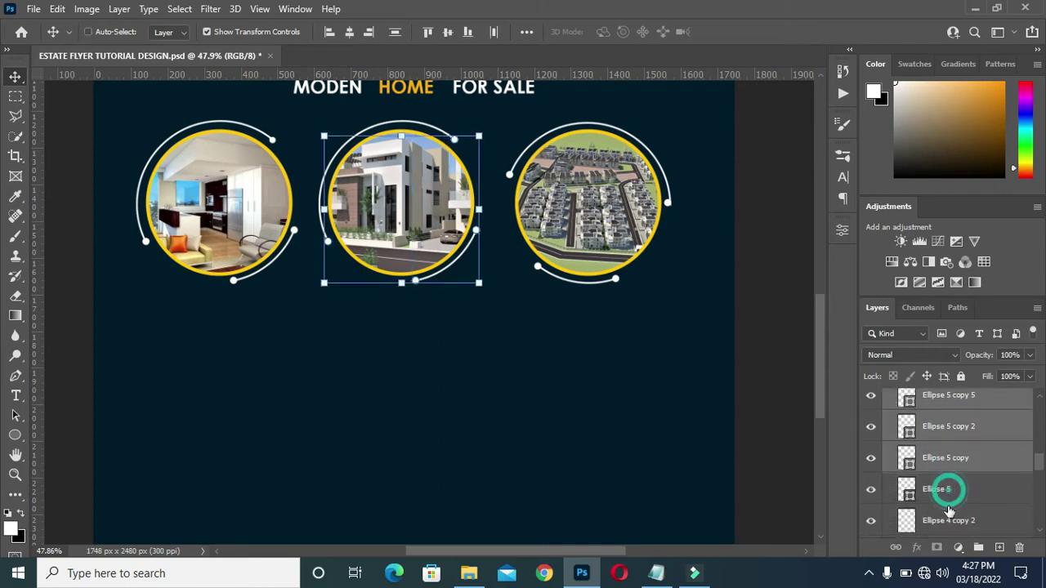
{"action": "scroll", "coordinate": [945, 487], "scroll_direction": "down", "scroll_amount": 2}
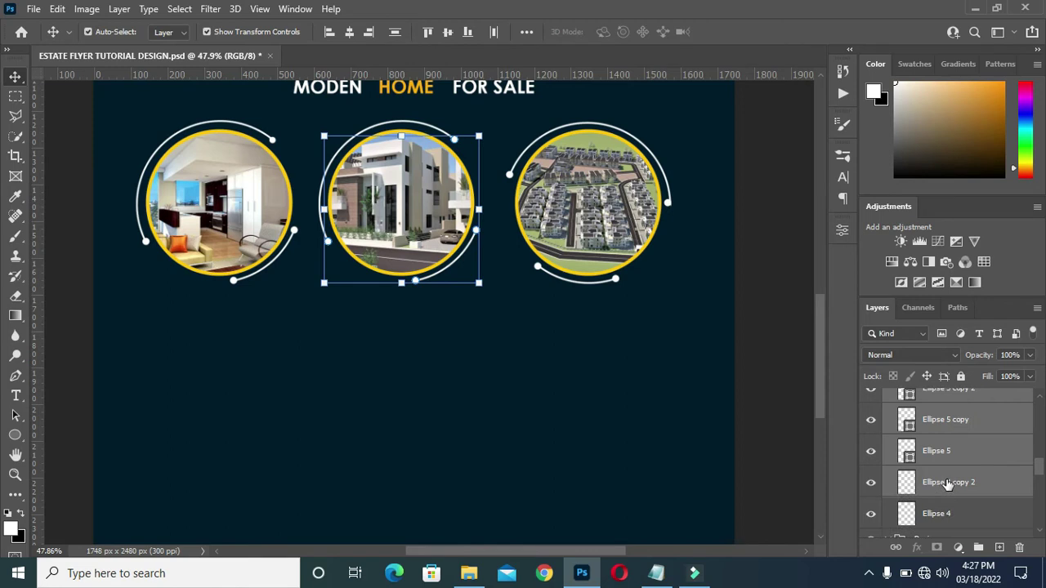
{"action": "left_click", "coordinate": [937, 495], "text": "ctrl"}
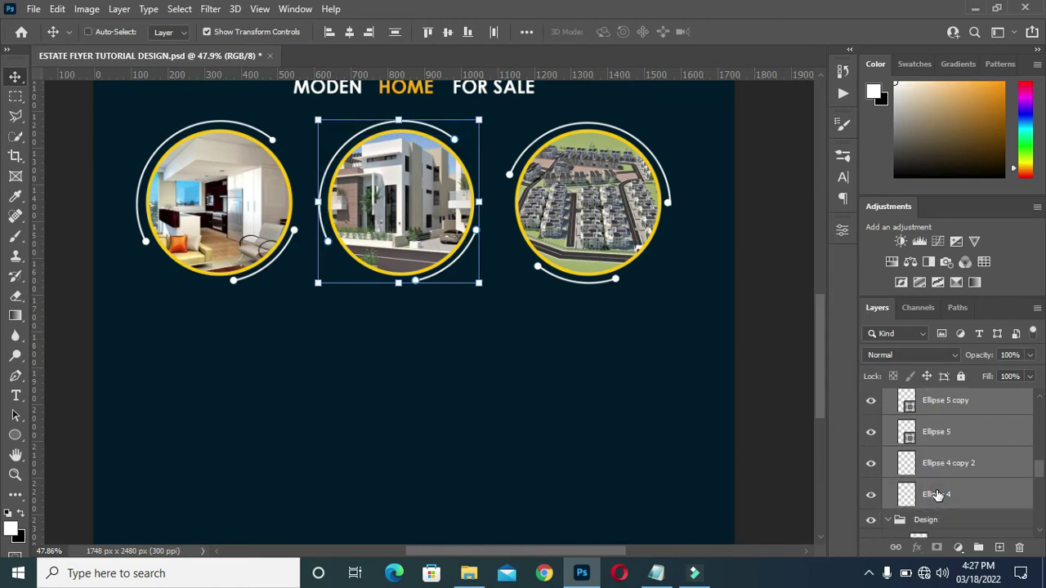
Step: Rotate the middle circle's arcs and dots about -70° and commit the transform
{"action": "left_click", "coordinate": [479, 120]}
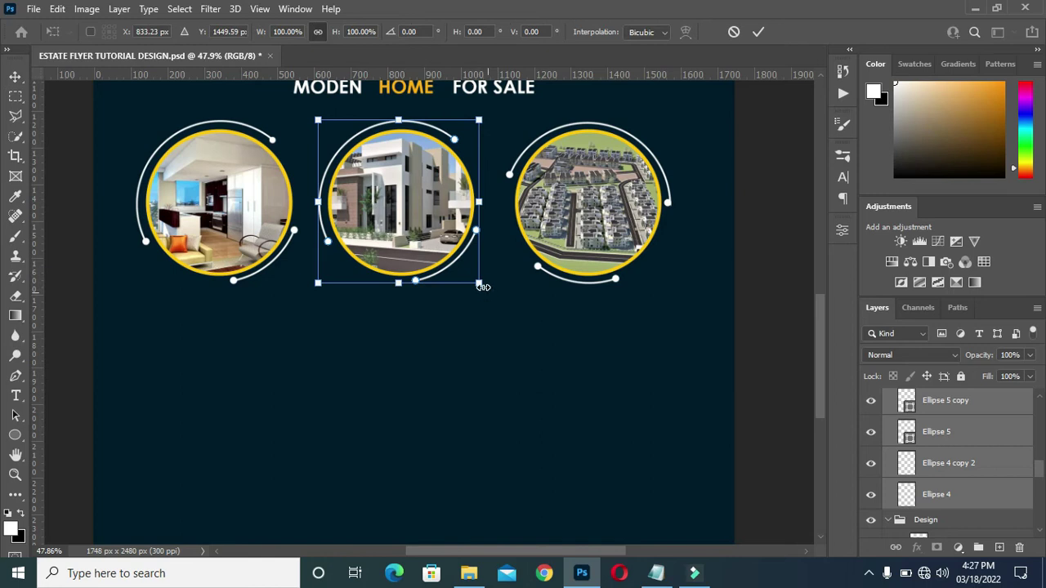
{"action": "left_click_drag", "start_coordinate": [493, 302], "coordinate": [507, 142]}
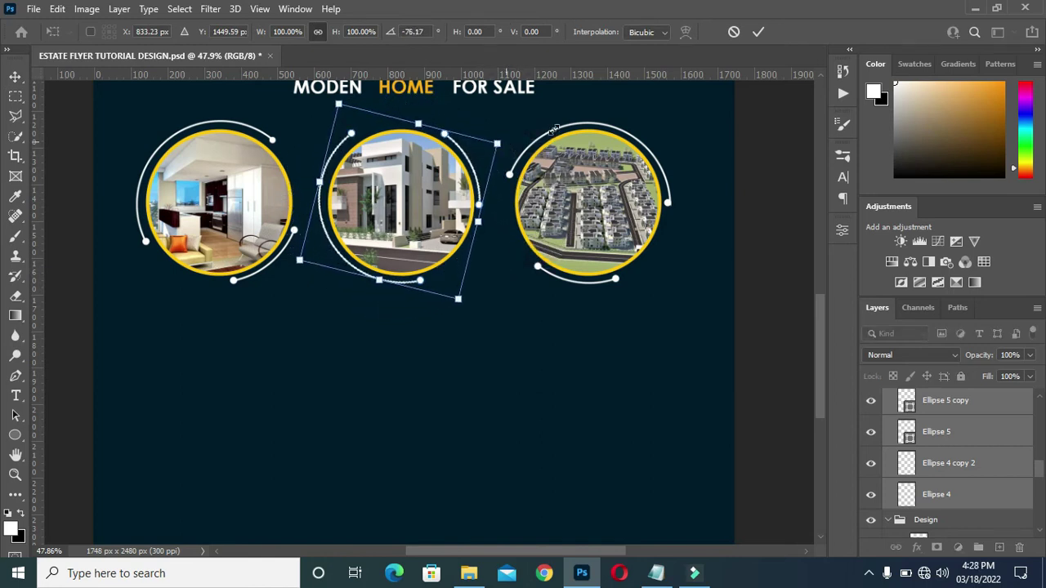
{"action": "left_click", "coordinate": [757, 32]}
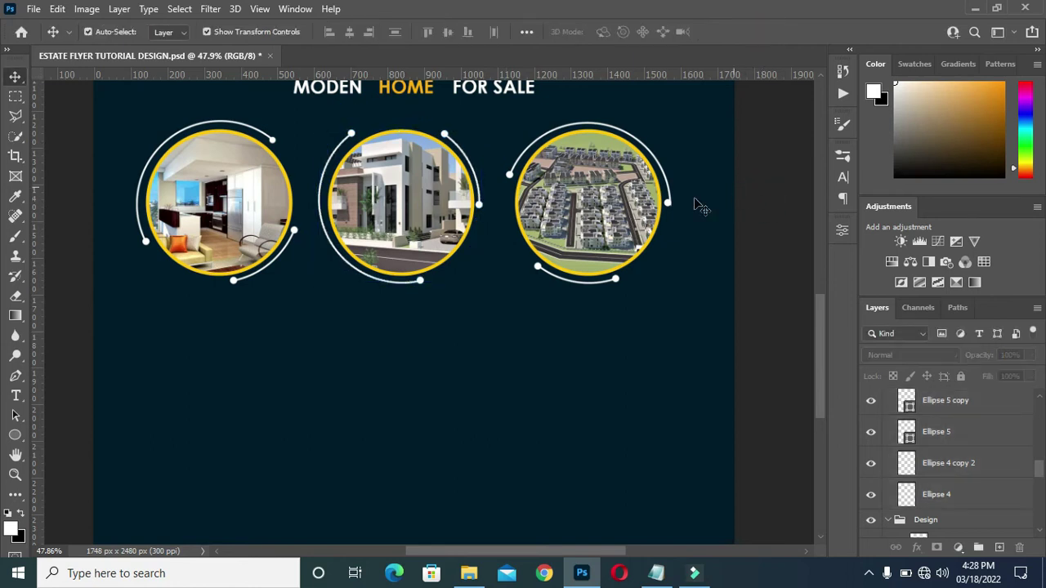
{"action": "scroll", "coordinate": [605, 205], "scroll_direction": "down", "scroll_amount": 2}
{"action": "scroll", "coordinate": [569, 231], "scroll_direction": "down", "scroll_amount": 2}
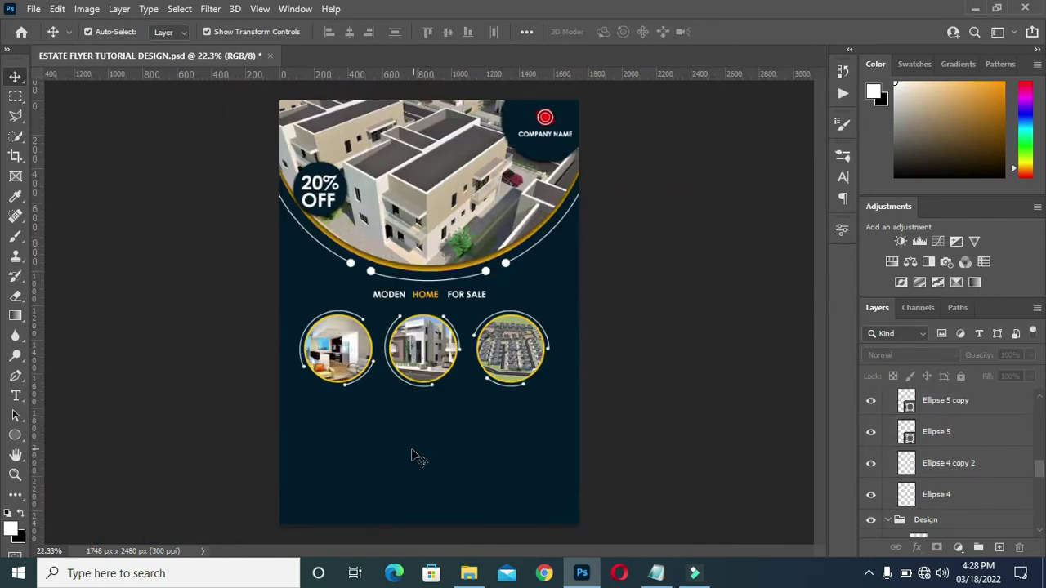
Step: Copy the word FEATURES from the Notepad flyer text
{"action": "scroll", "coordinate": [416, 455], "scroll_direction": "up", "scroll_amount": 4}
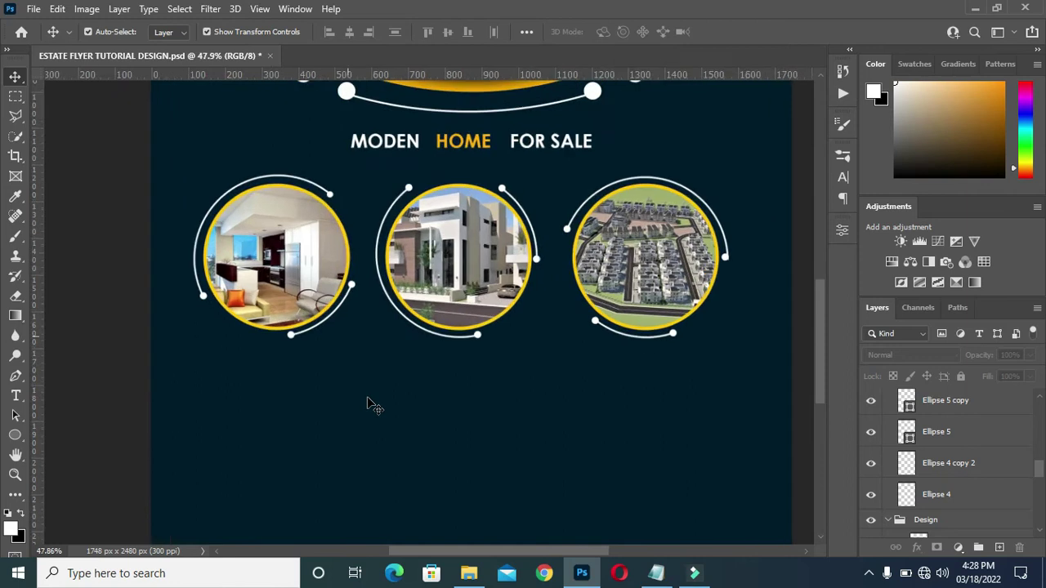
{"action": "scroll", "coordinate": [368, 400], "scroll_direction": "down", "scroll_amount": 2}
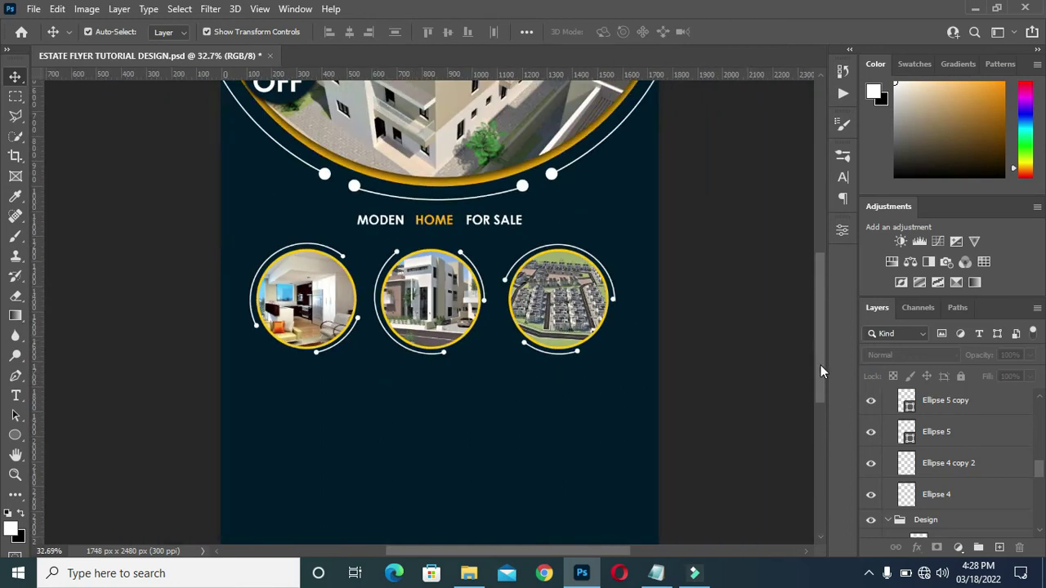
{"action": "left_click_drag", "start_coordinate": [821, 370], "coordinate": [818, 392]}
{"action": "scroll", "coordinate": [451, 323], "scroll_direction": "up", "scroll_amount": 2}
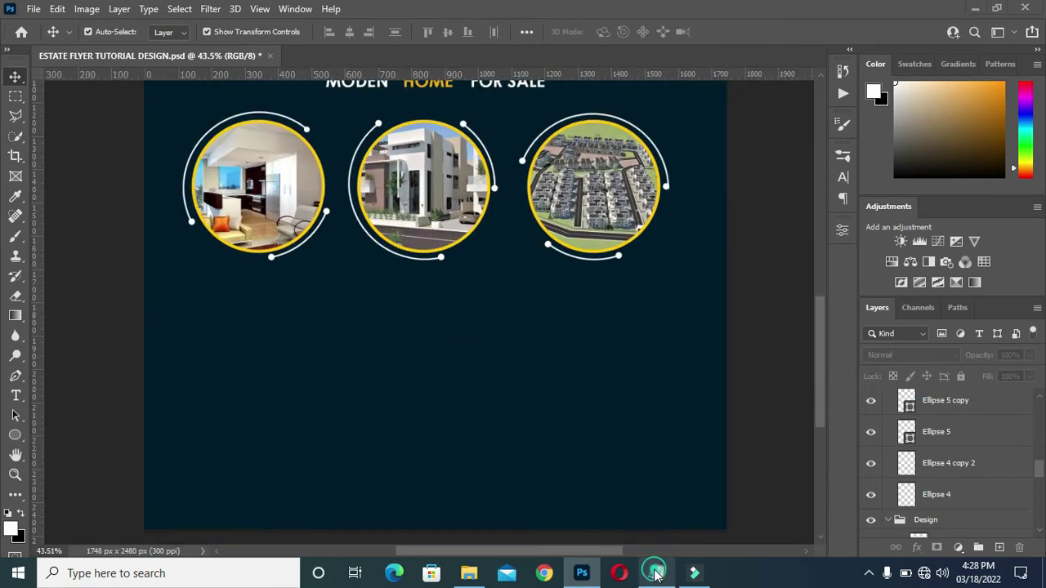
{"action": "left_click", "coordinate": [656, 573]}
{"action": "left_click_drag", "start_coordinate": [238, 232], "coordinate": [186, 228]}
{"action": "key", "text": "ctrl+c"}
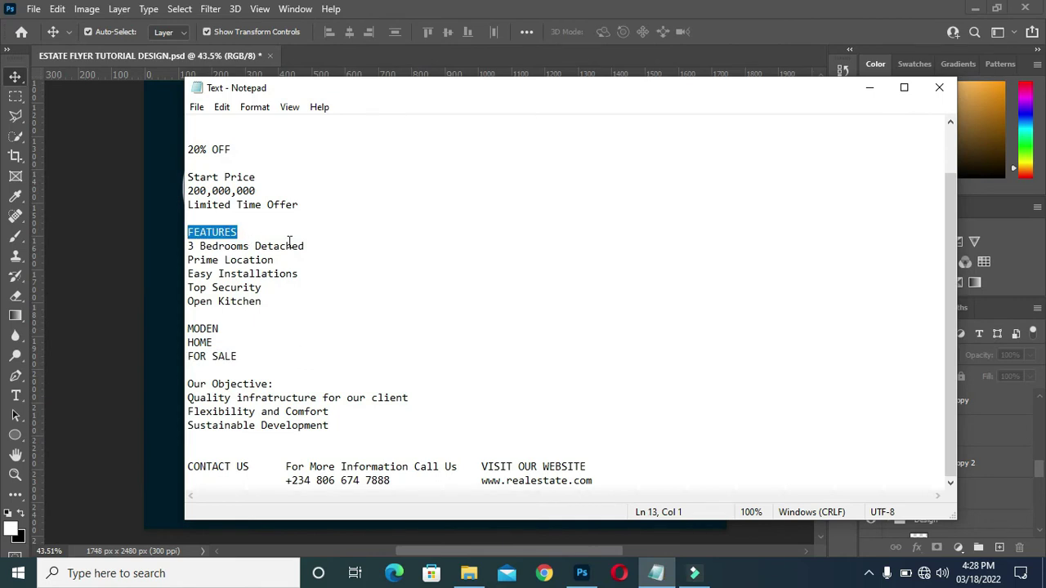
Step: Paste FEATURES as a new text layer below the left photo circle
{"action": "left_click", "coordinate": [866, 87]}
{"action": "key", "text": "t"}
{"action": "left_click", "coordinate": [195, 304]}
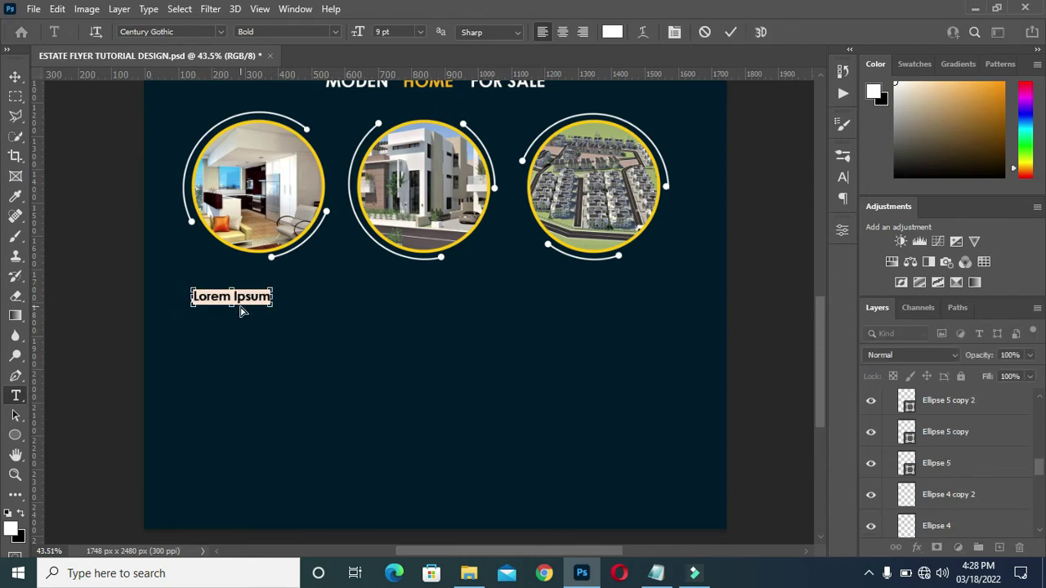
{"action": "key", "text": "ctrl+v"}
{"action": "left_click", "coordinate": [731, 33]}
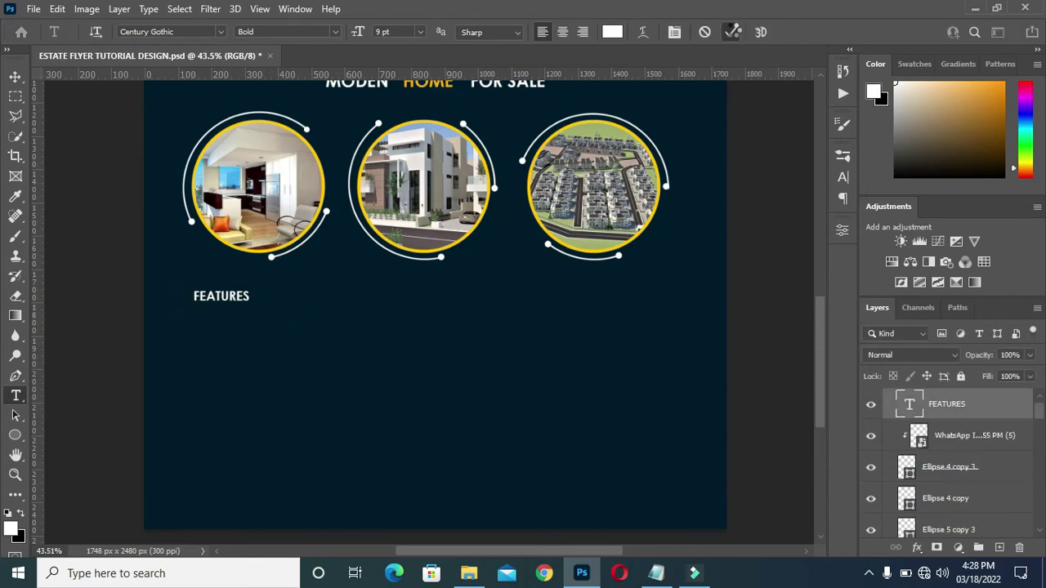
Step: Move the FEATURES layer above Design copy 2 and collapse all three Design groups
{"action": "scroll", "coordinate": [218, 309], "scroll_direction": "up", "scroll_amount": 3}
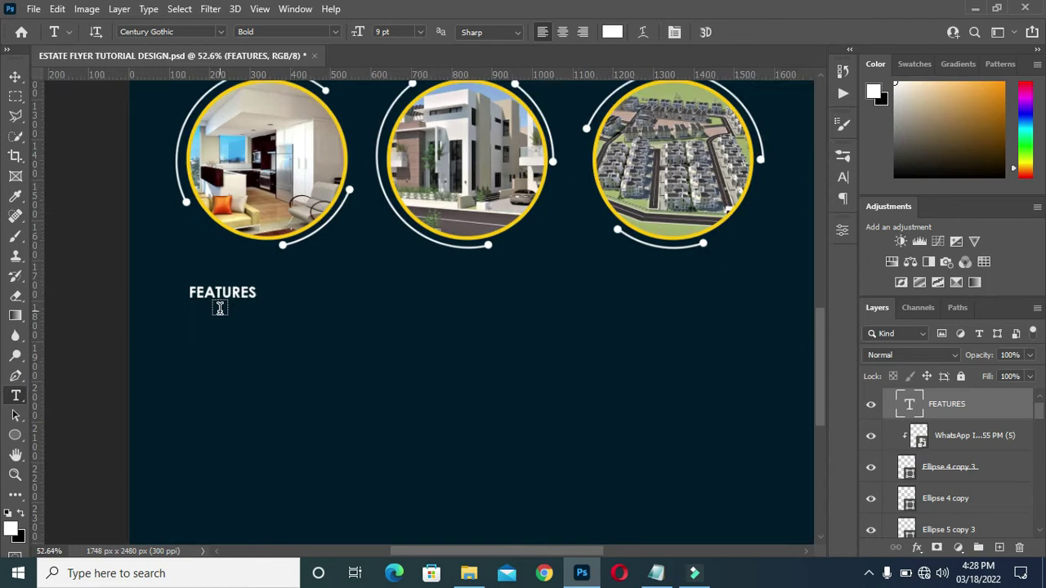
{"action": "left_click", "coordinate": [975, 435]}
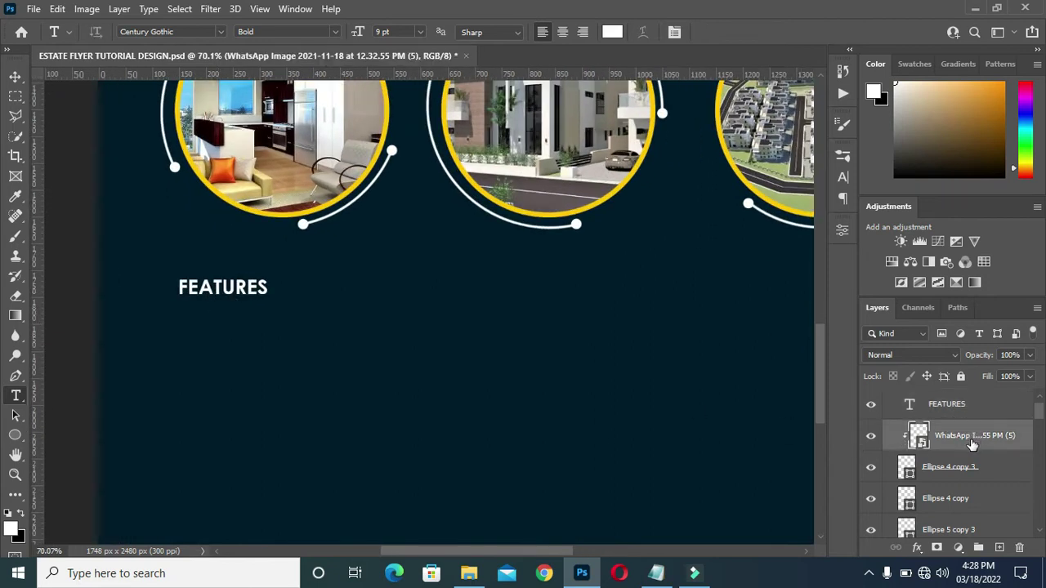
{"action": "scroll", "coordinate": [972, 443], "scroll_direction": "down", "scroll_amount": 2}
{"action": "scroll", "coordinate": [960, 440], "scroll_direction": "up", "scroll_amount": 3}
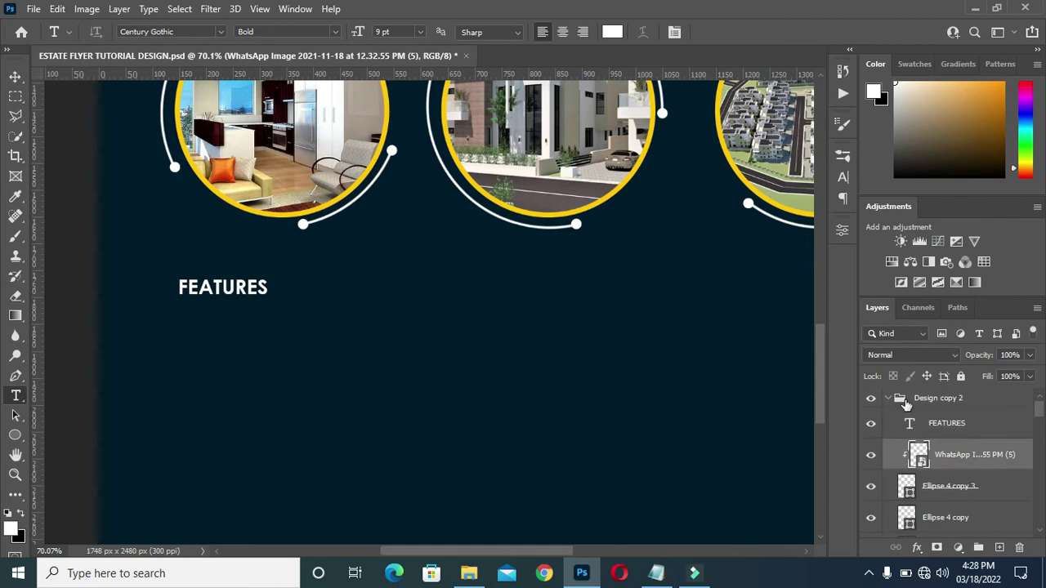
{"action": "left_click", "coordinate": [948, 422]}
{"action": "left_click_drag", "start_coordinate": [947, 422], "coordinate": [896, 405]}
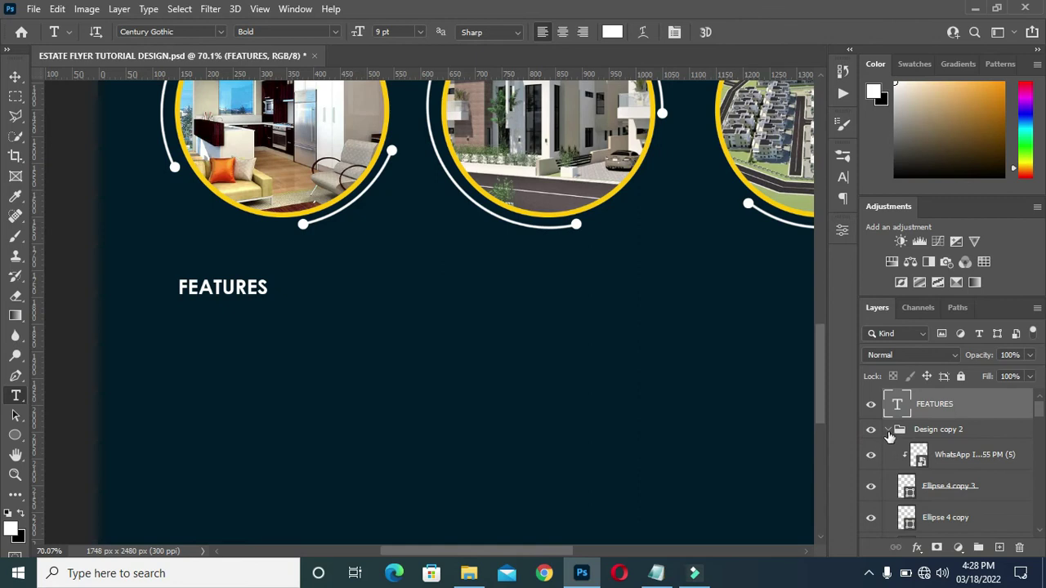
{"action": "left_click", "coordinate": [887, 429]}
{"action": "left_click", "coordinate": [888, 448]}
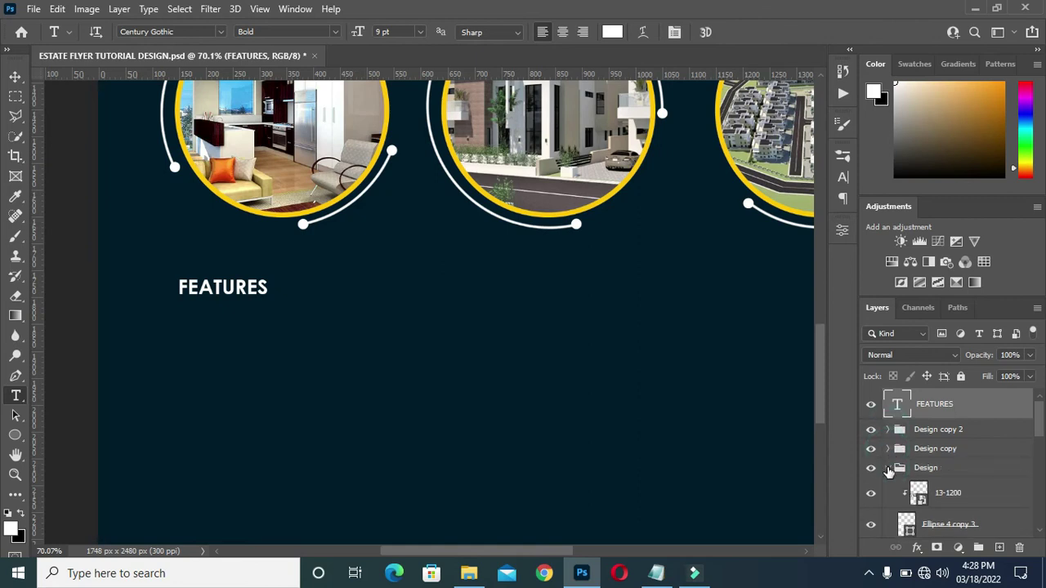
{"action": "left_click", "coordinate": [888, 467]}
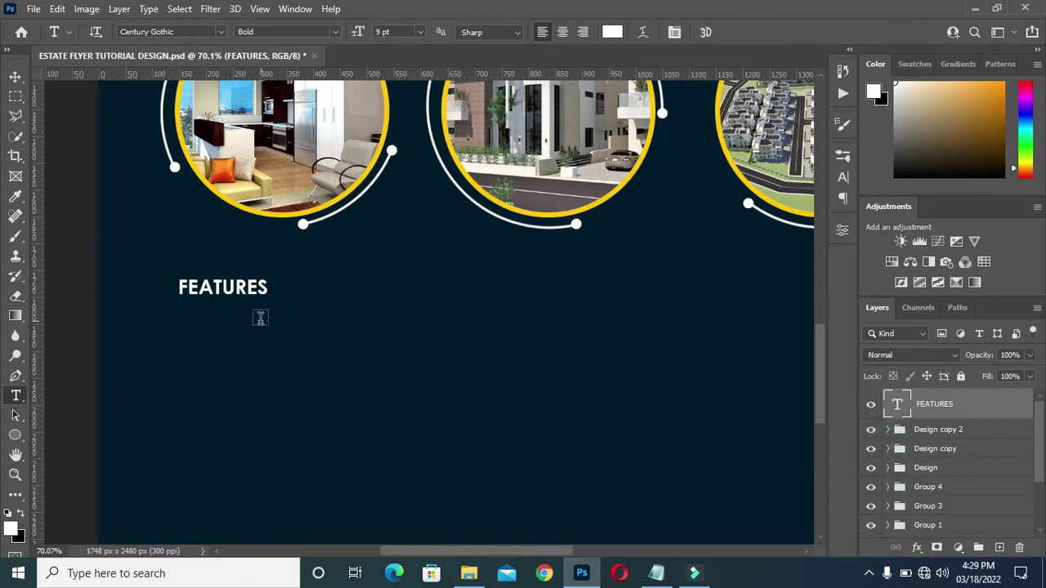
Step: Duplicate FEATURES 37 px lower and replace its text with the five feature lines
{"action": "key", "text": "ctrl+j"}
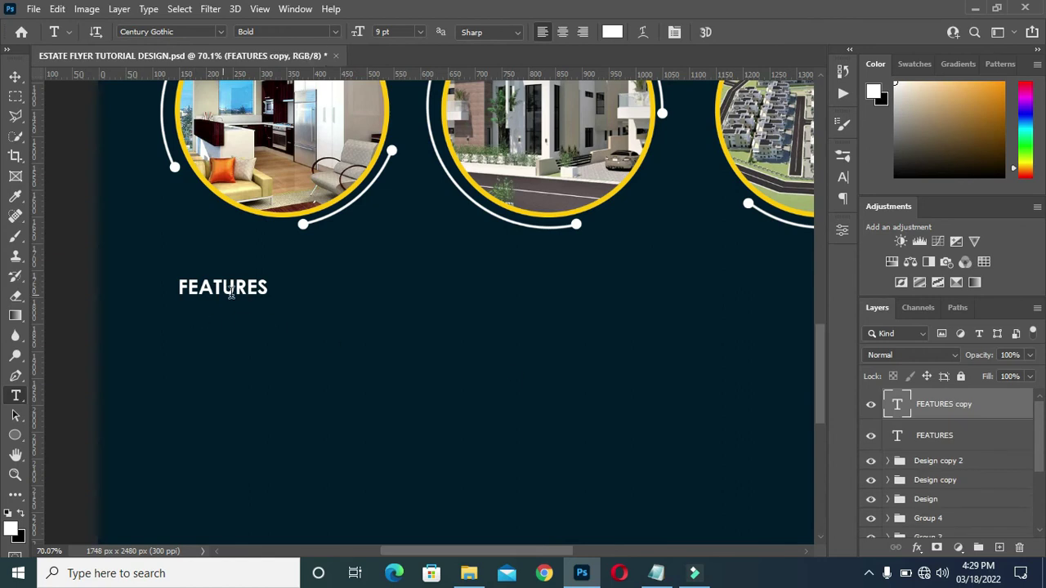
{"action": "mouse_move", "coordinate": [239, 297]}
{"action": "left_mouse_down"}
{"action": "mouse_move", "coordinate": [240, 316]}
{"action": "mouse_move", "coordinate": [235, 307]}
{"action": "left_mouse_up"}
{"action": "double_click", "coordinate": [233, 307]}
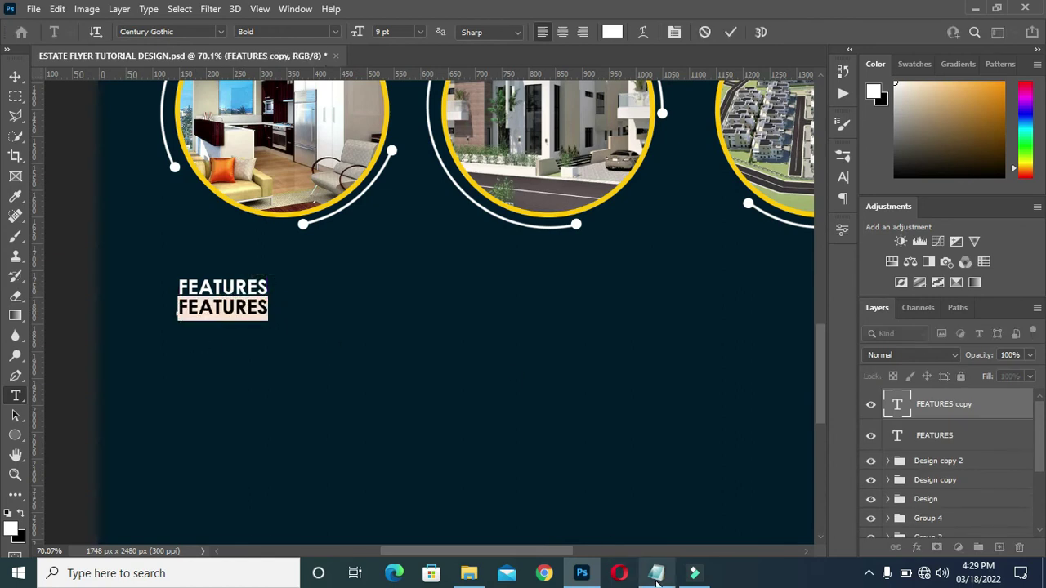
{"action": "left_click", "coordinate": [656, 577]}
{"action": "left_click_drag", "start_coordinate": [272, 302], "coordinate": [187, 246]}
{"action": "key", "text": "ctrl+c"}
{"action": "left_click", "coordinate": [869, 87]}
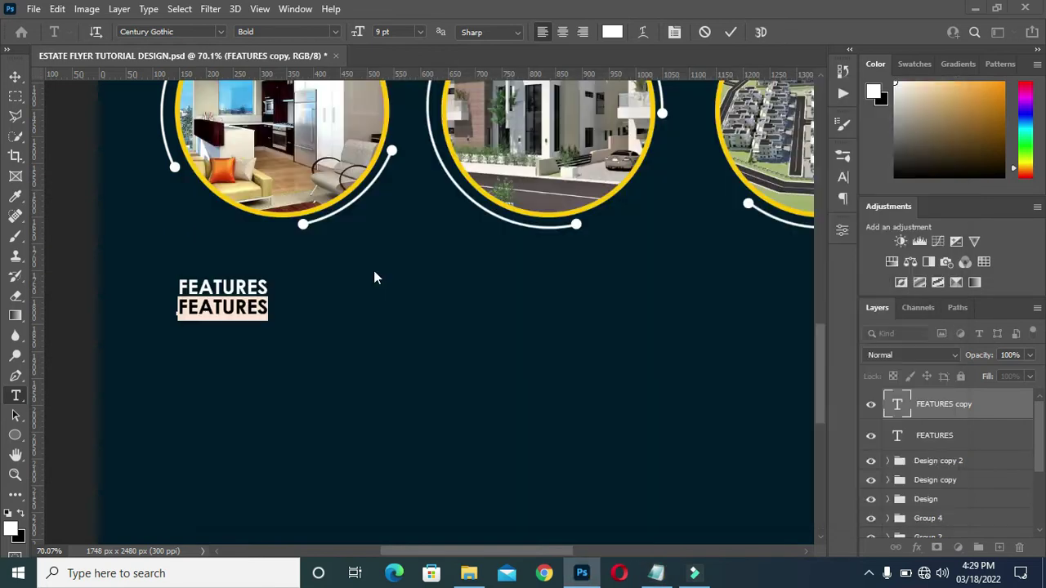
{"action": "key", "text": "ctrl+v"}
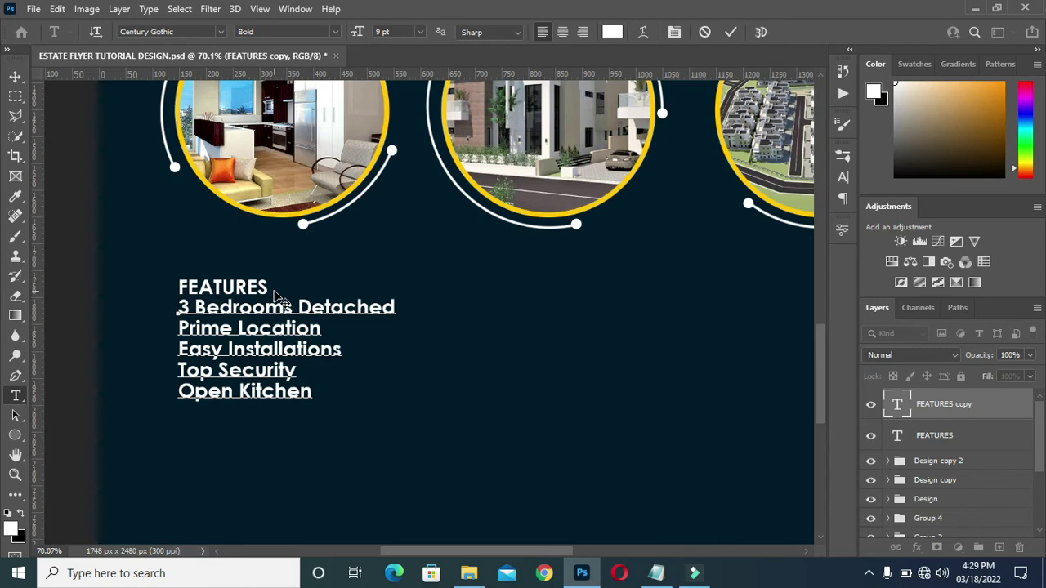
{"action": "left_click", "coordinate": [730, 32]}
Step: Color the feature lines with the rings' yellow and set them to Regular weight
{"action": "left_click", "coordinate": [611, 33]}
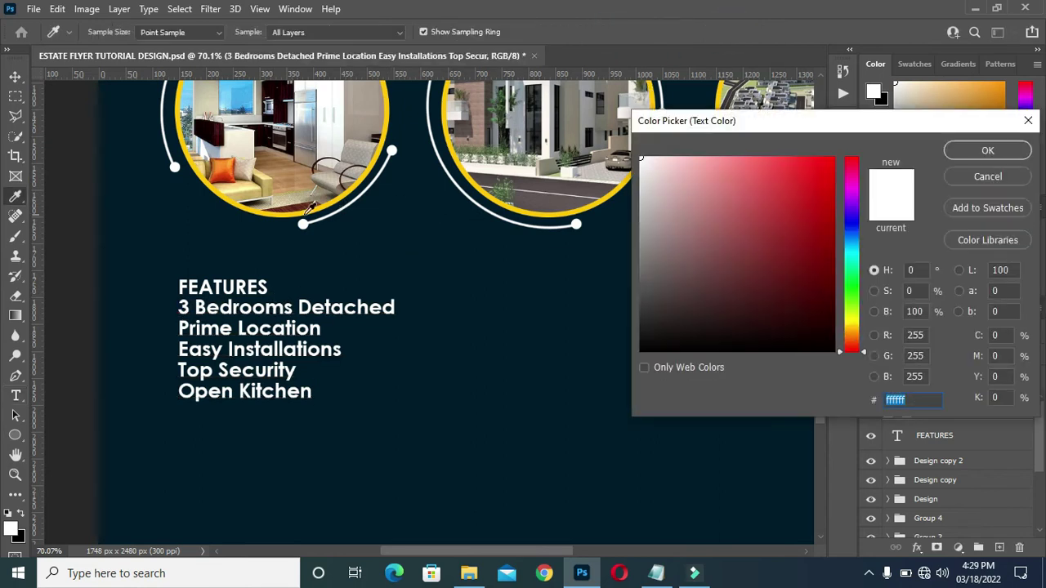
{"action": "left_click", "coordinate": [302, 214]}
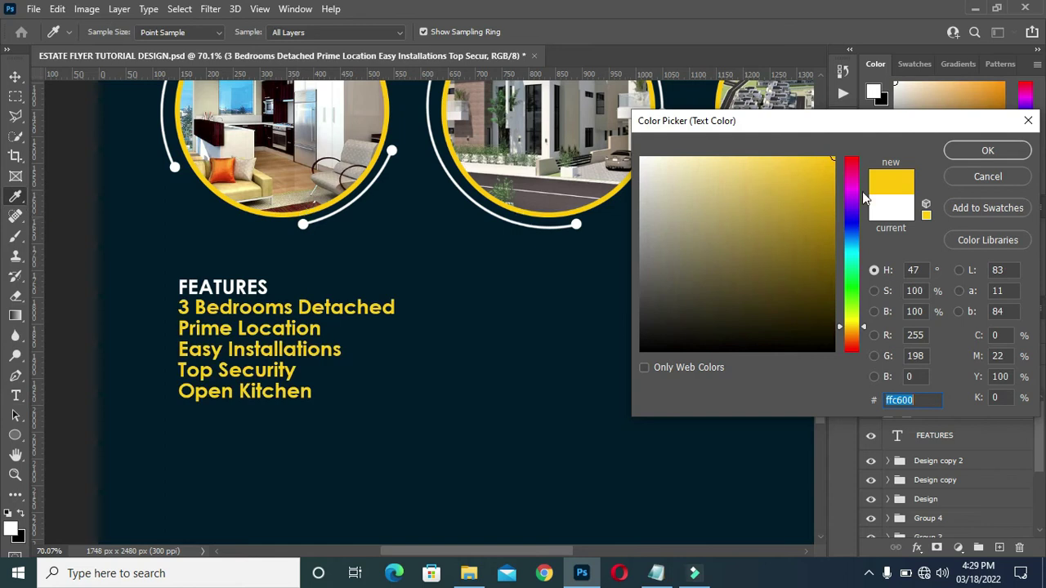
{"action": "left_click", "coordinate": [982, 155]}
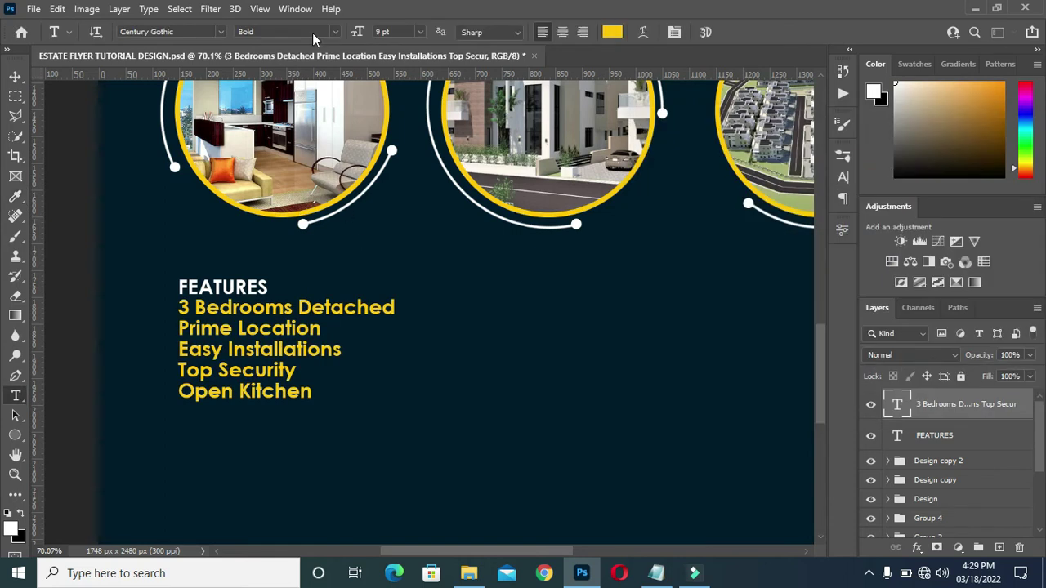
{"action": "left_click", "coordinate": [335, 32]}
{"action": "left_click", "coordinate": [325, 46]}
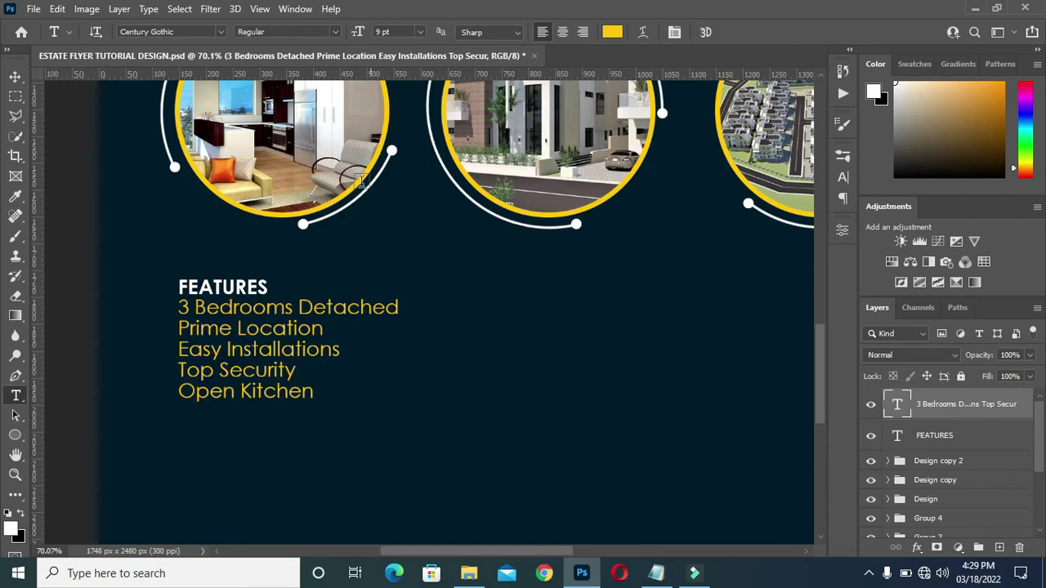
Step: Scale the feature list down to about 93%
{"action": "scroll", "coordinate": [325, 246], "scroll_direction": "down", "scroll_amount": 5}
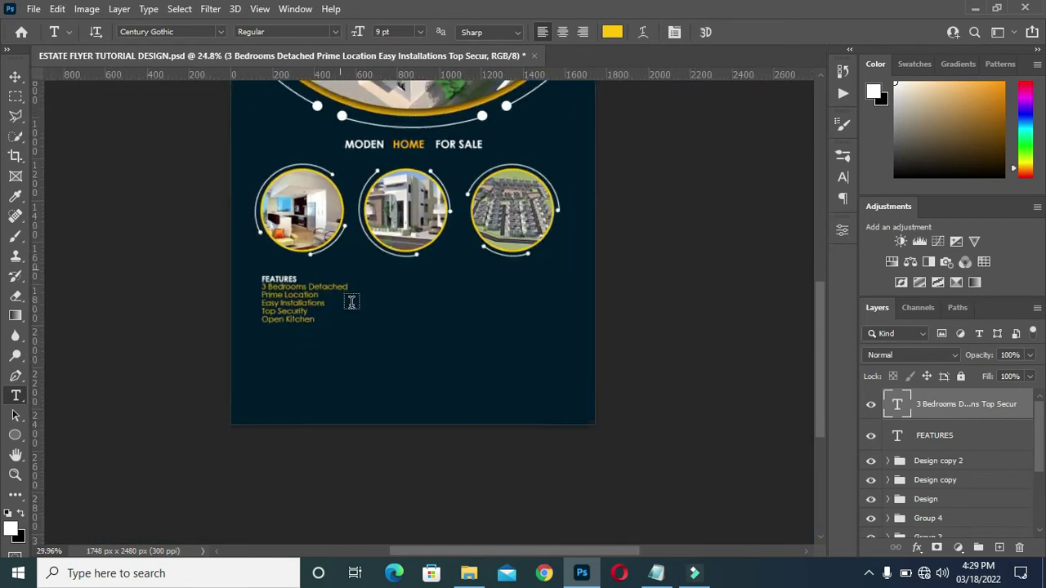
{"action": "scroll", "coordinate": [339, 287], "scroll_direction": "up", "scroll_amount": 2}
{"action": "scroll", "coordinate": [339, 288], "scroll_direction": "up", "scroll_amount": 1}
{"action": "left_click", "coordinate": [15, 76]}
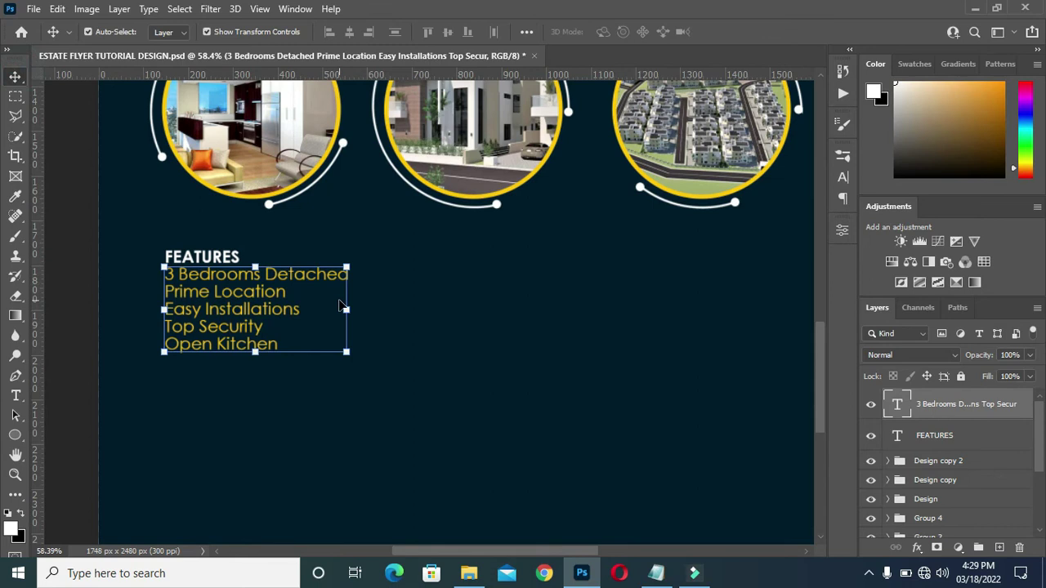
{"action": "left_click_drag", "start_coordinate": [347, 311], "coordinate": [334, 312]}
{"action": "left_click", "coordinate": [759, 31]}
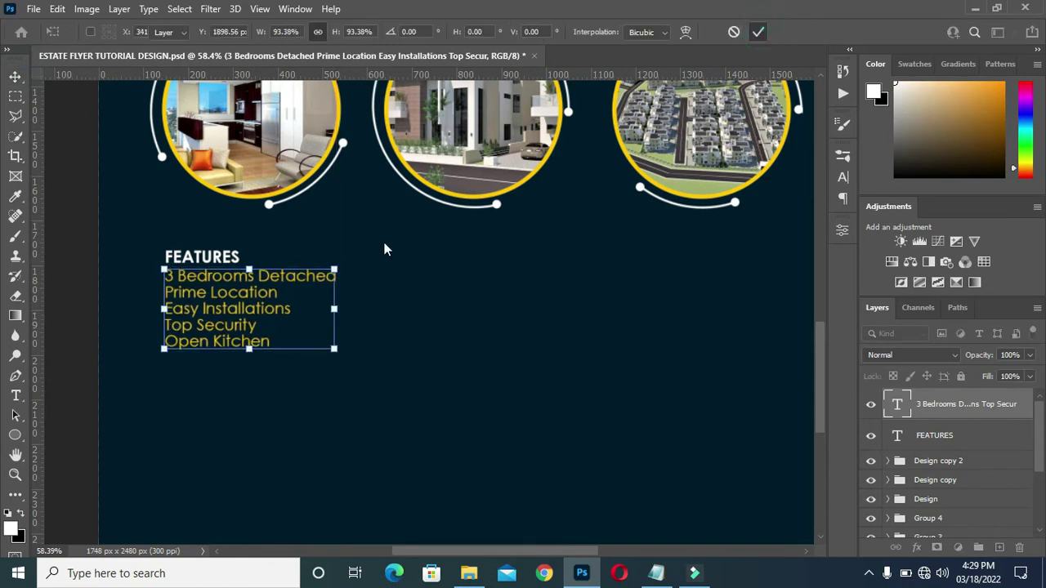
{"action": "scroll", "coordinate": [408, 262], "scroll_direction": "down", "scroll_amount": 3}
{"action": "left_click", "coordinate": [423, 288]}
{"action": "scroll", "coordinate": [420, 292], "scroll_direction": "down", "scroll_amount": 1}
{"action": "scroll", "coordinate": [517, 428], "scroll_direction": "up", "scroll_amount": 4}
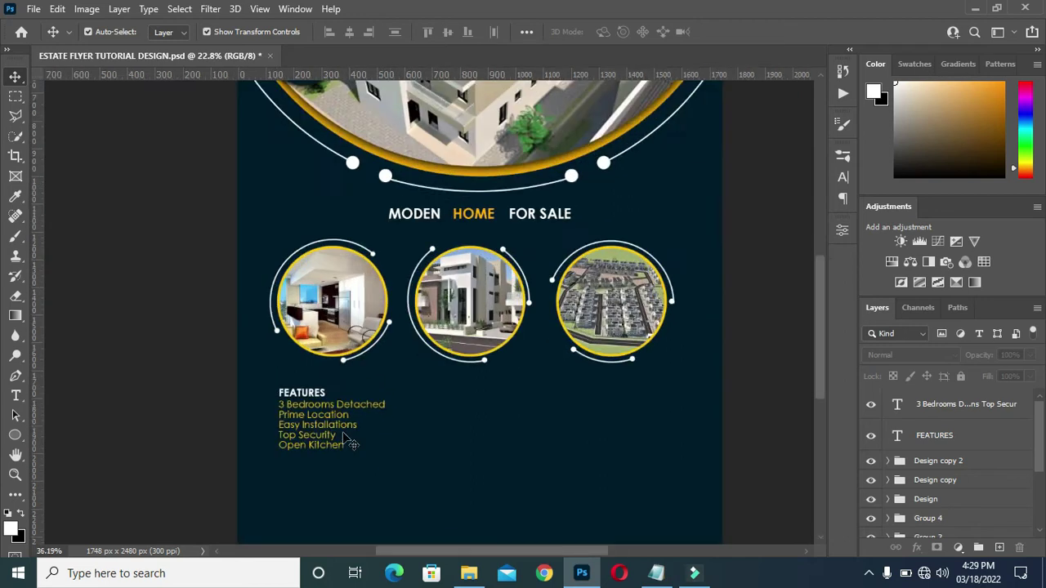
{"action": "left_click_drag", "start_coordinate": [821, 376], "coordinate": [809, 411]}
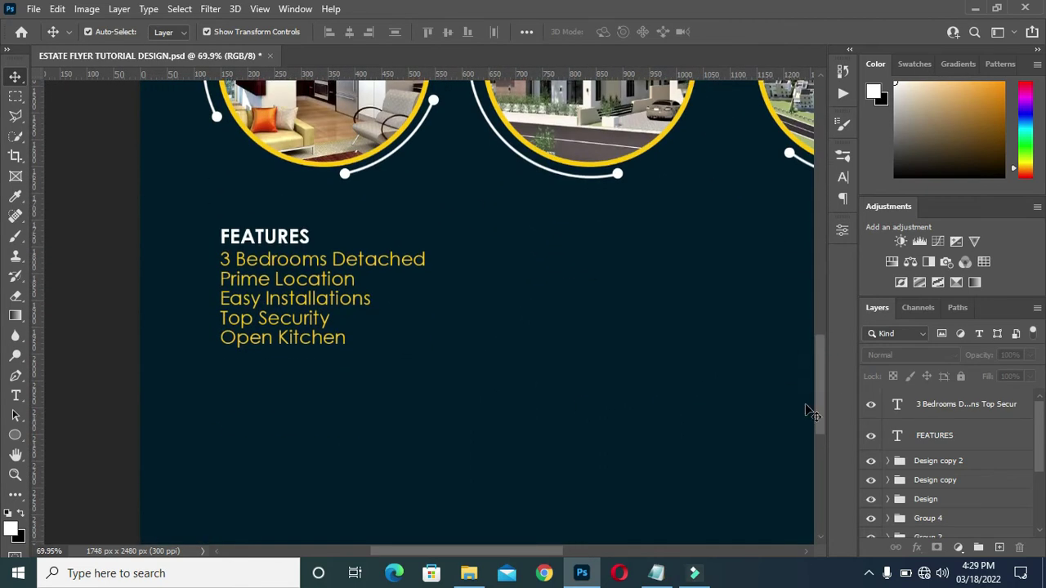
Step: Duplicate FEATURES, move it right on the same line, and change its text to 'Our Objective:'
{"action": "left_click", "coordinate": [658, 572]}
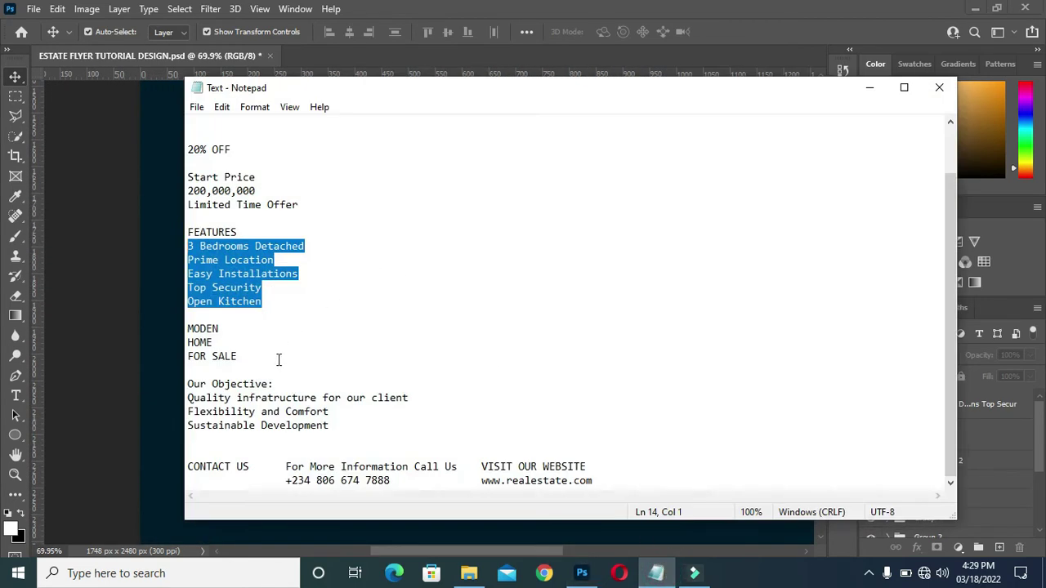
{"action": "left_click_drag", "start_coordinate": [275, 384], "coordinate": [187, 385]}
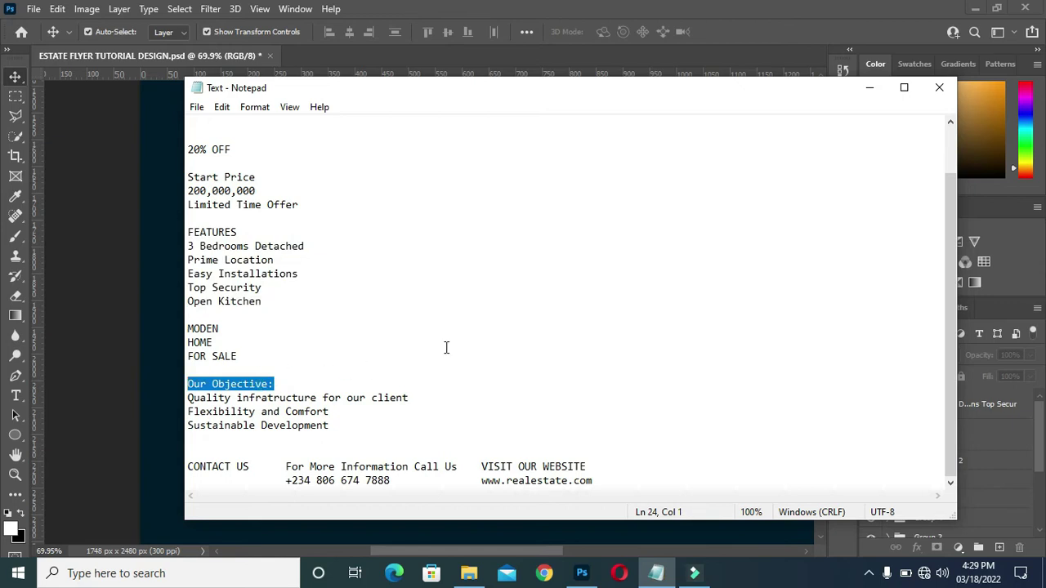
{"action": "left_click", "coordinate": [870, 88]}
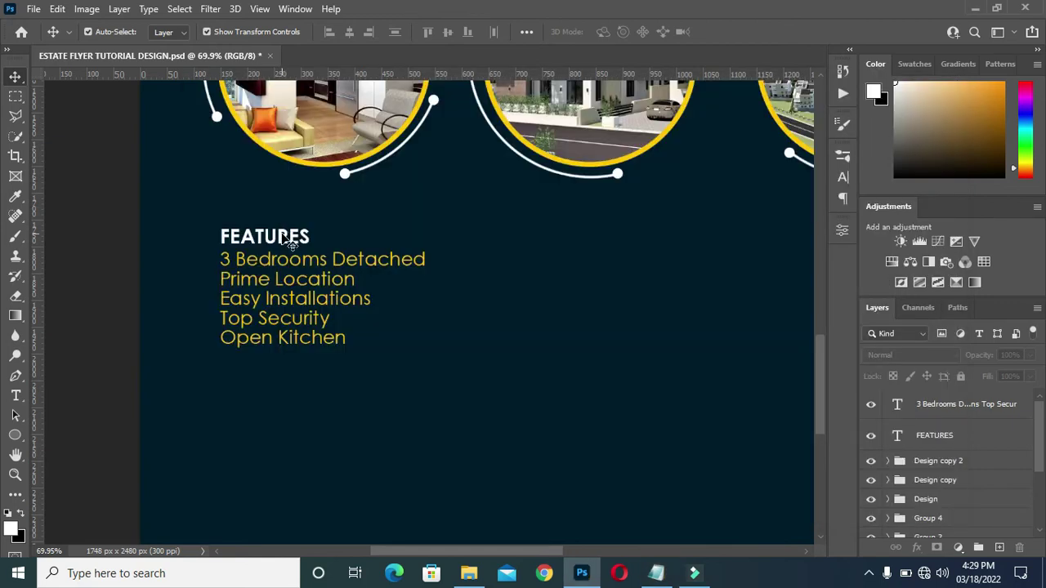
{"action": "key", "text": "ctrl+j"}
{"action": "double_click", "coordinate": [292, 244]}
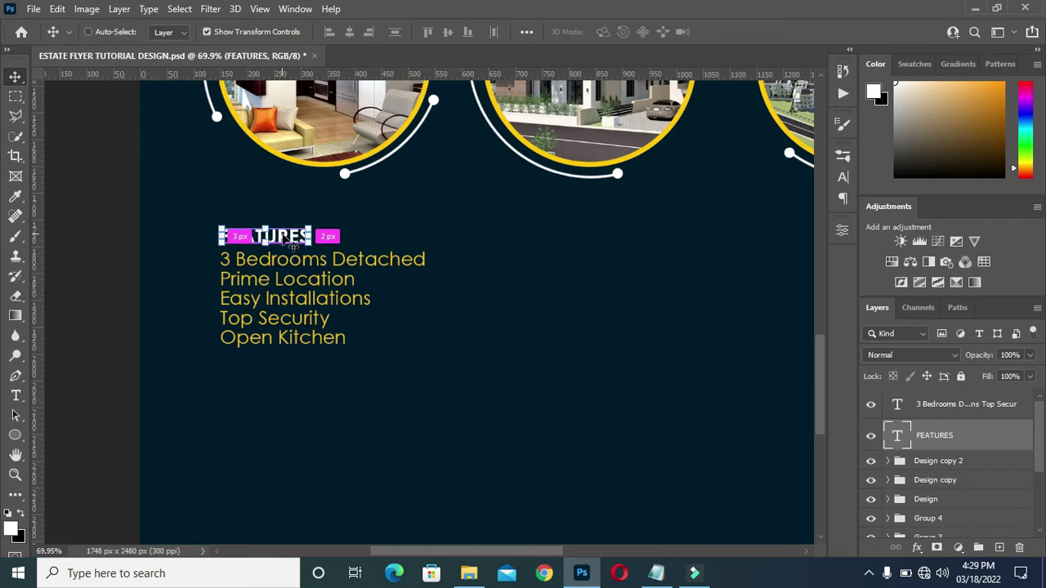
{"action": "key", "text": "ctrl+]"}
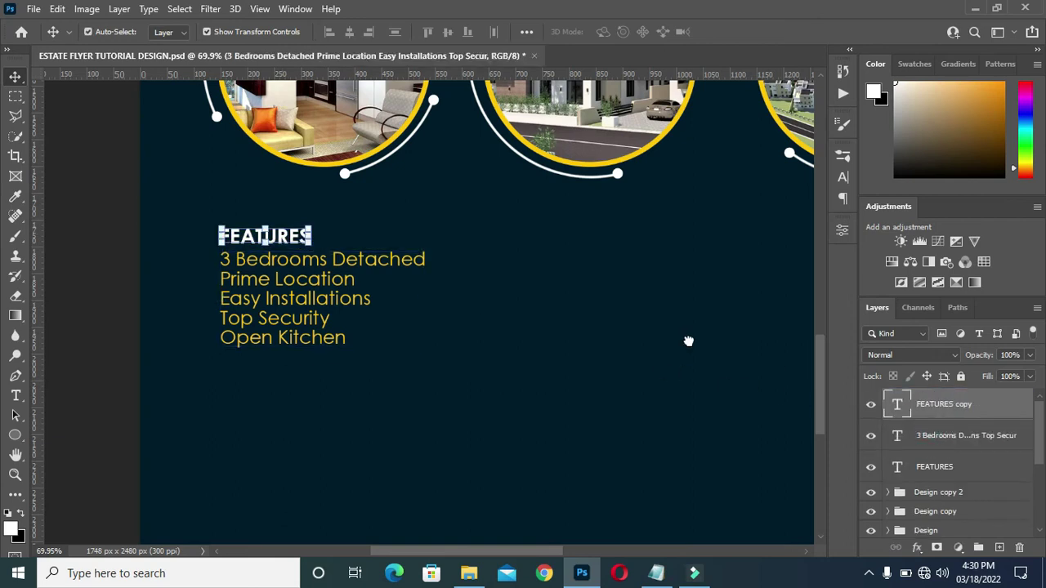
{"action": "left_click_drag", "start_coordinate": [292, 236], "coordinate": [602, 236]}
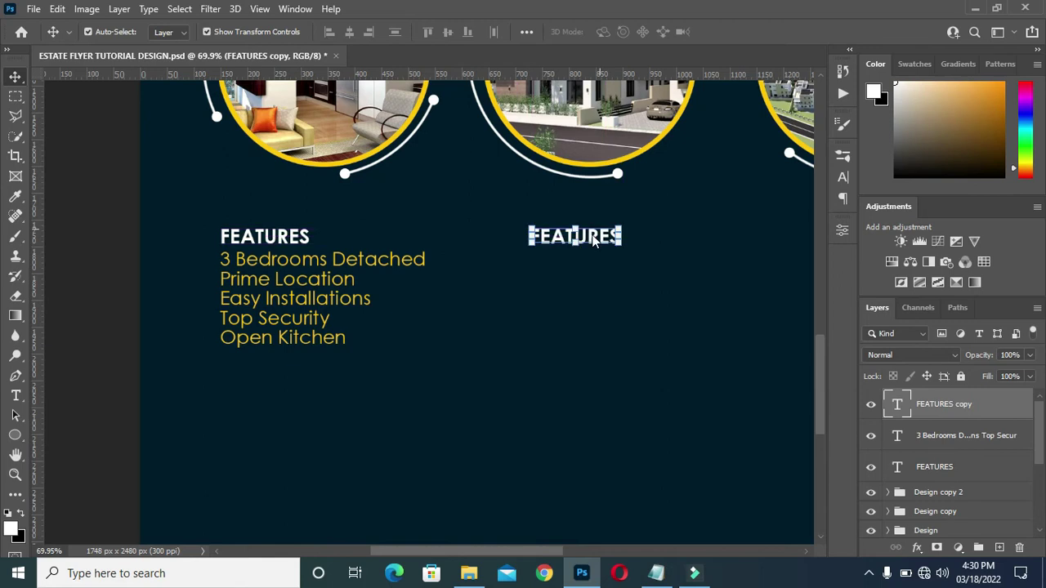
{"action": "double_click", "coordinate": [596, 239]}
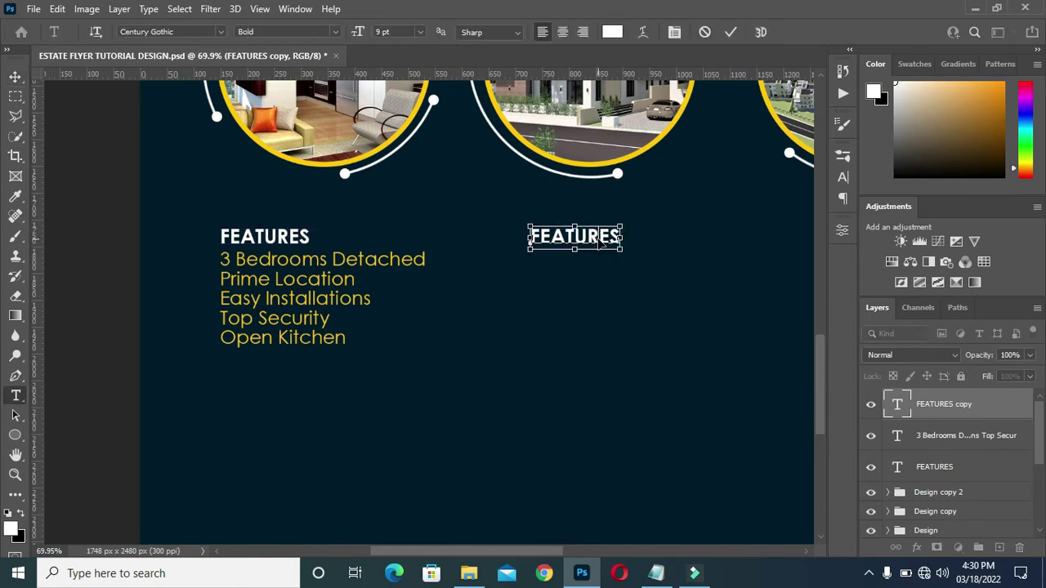
{"action": "type", "text": "Our Objective:"}
{"action": "left_click", "coordinate": [731, 32]}
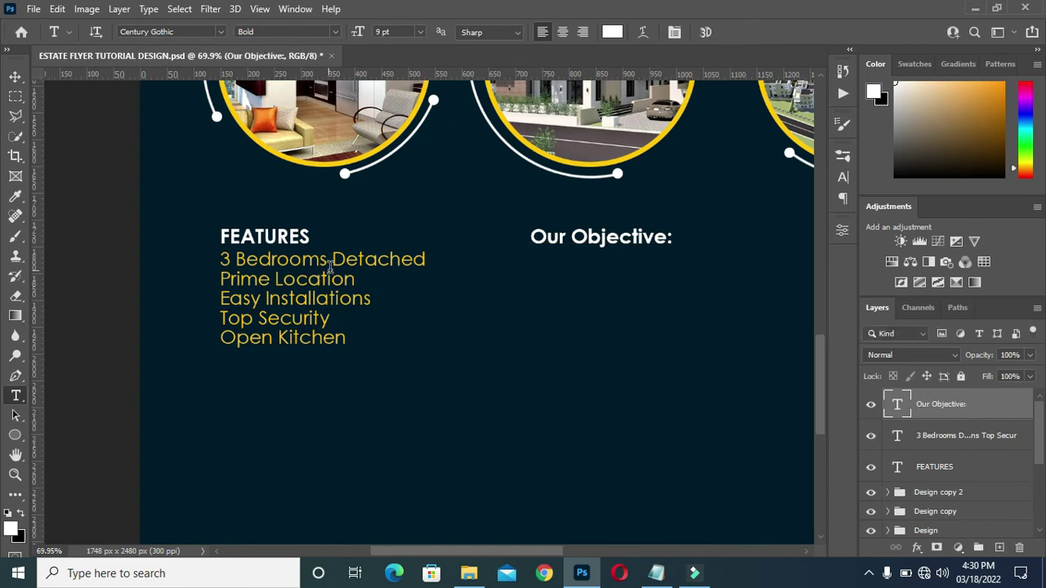
Step: Duplicate the yellow feature list, move it under Our Objective:, and select its text
{"action": "left_click", "coordinate": [321, 300]}
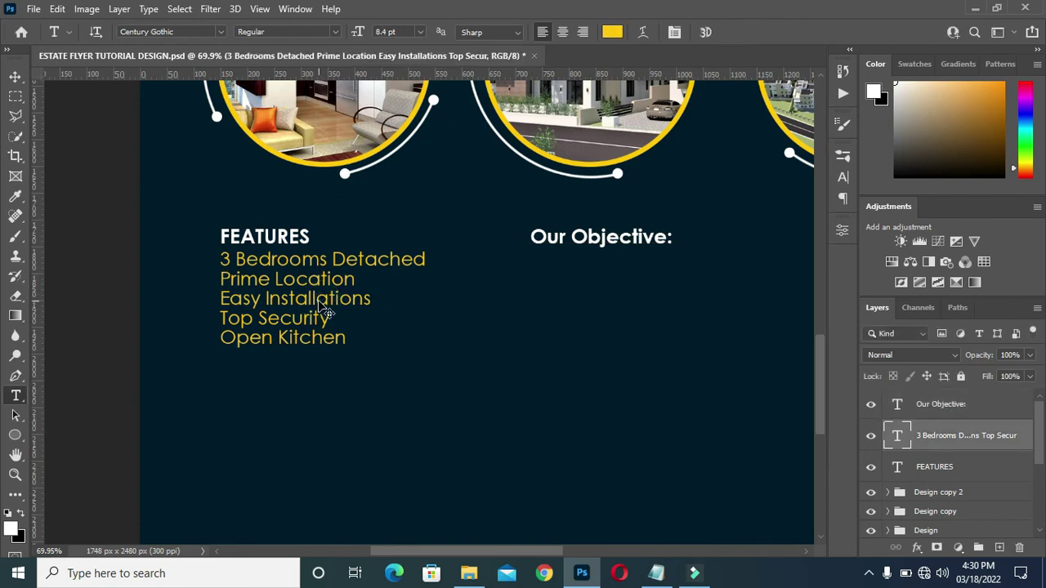
{"action": "key", "text": "ctrl+j"}
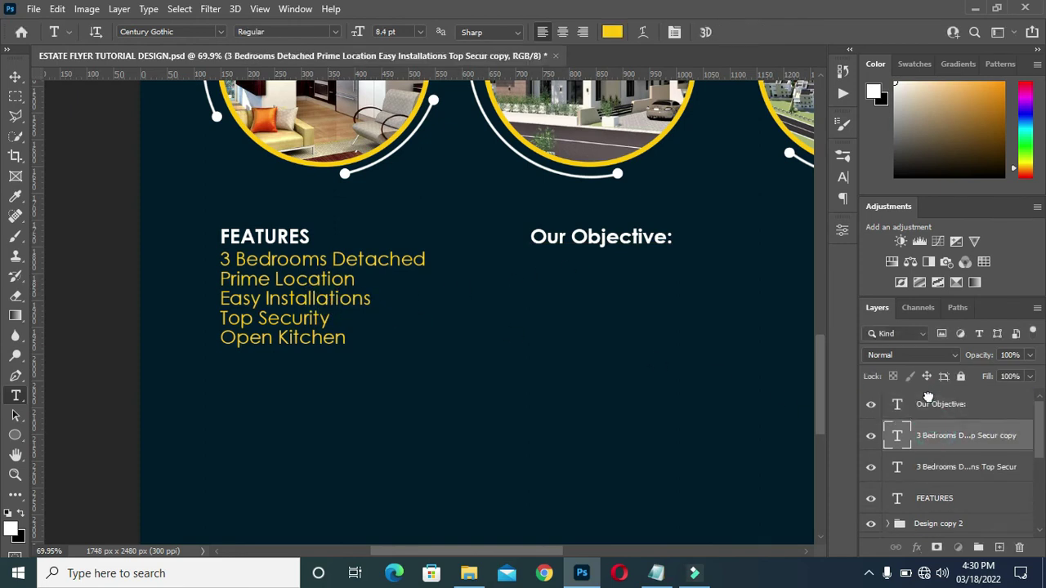
{"action": "left_click_drag", "start_coordinate": [928, 396], "coordinate": [928, 395]}
{"action": "left_click_drag", "start_coordinate": [307, 303], "coordinate": [619, 313]}
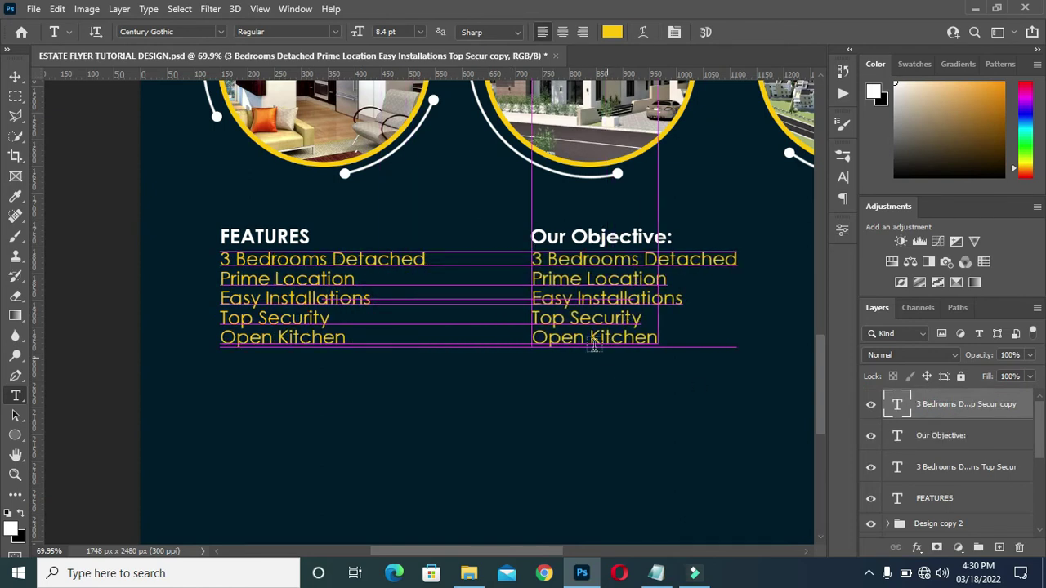
{"action": "left_click", "coordinate": [593, 314]}
{"action": "key", "text": "ctrl+a"}
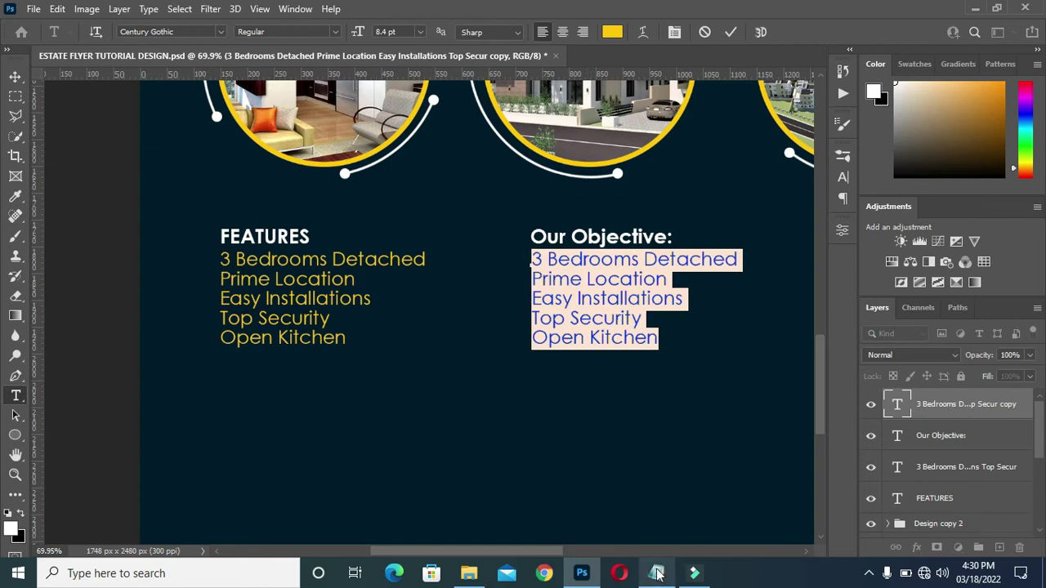
Step: Replace the copied list with the three objective lines from the notes
{"action": "left_click", "coordinate": [656, 572]}
{"action": "left_click_drag", "start_coordinate": [333, 424], "coordinate": [189, 398]}
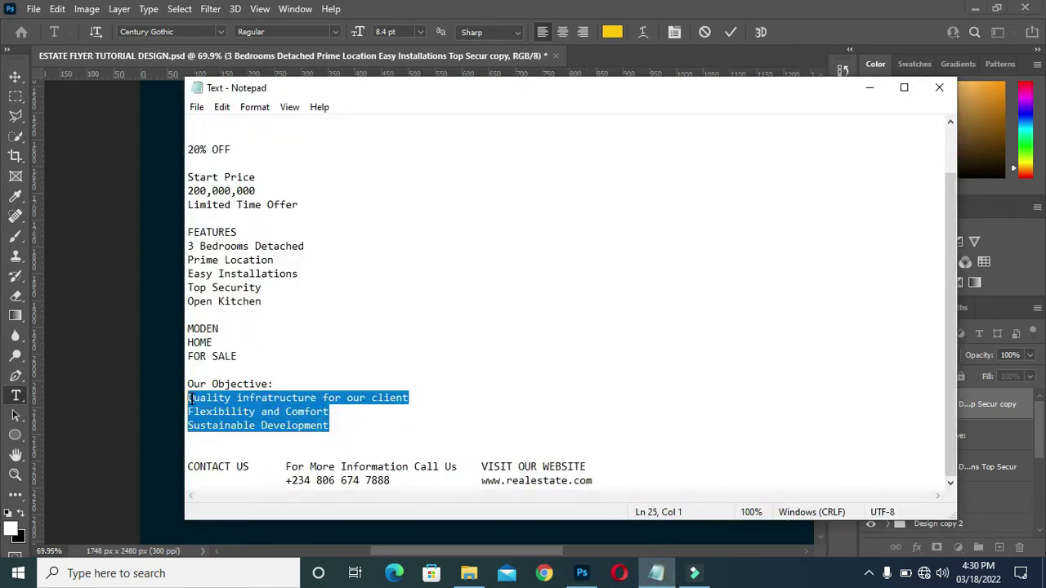
{"action": "left_click", "coordinate": [868, 87]}
{"action": "left_click", "coordinate": [767, 300]}
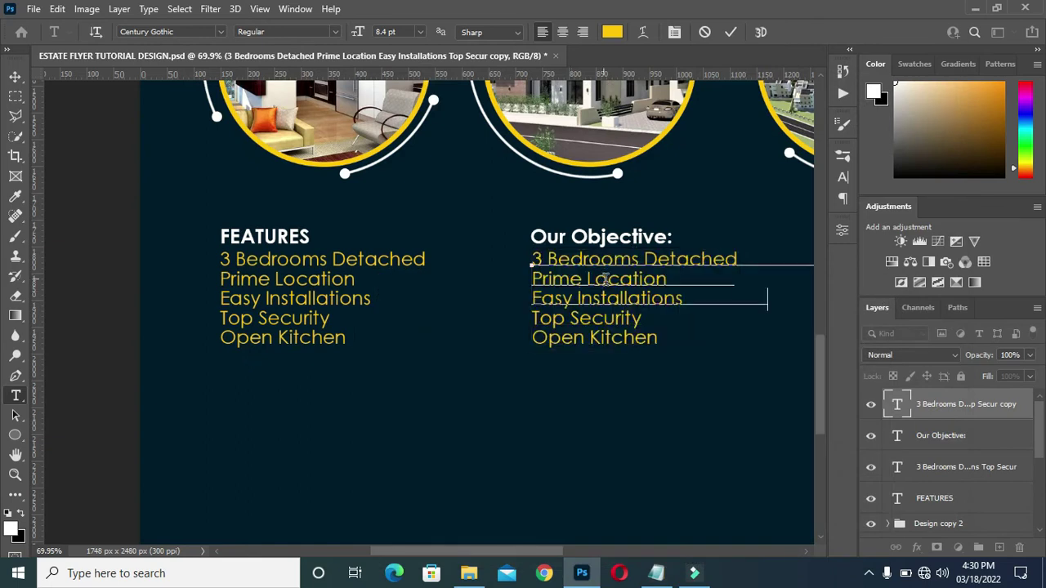
{"action": "type", "text": "Quality infratructure for our clients Flexibility and Comfort Sustainable Development"}
{"action": "left_click", "coordinate": [729, 32]}
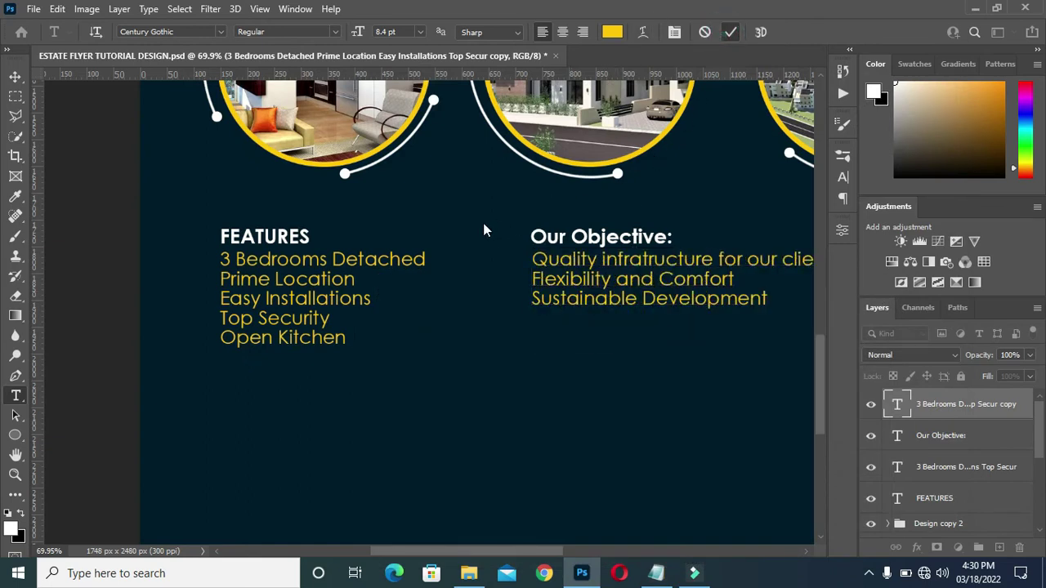
{"action": "scroll", "coordinate": [660, 308], "scroll_direction": "down", "scroll_amount": 3}
Step: Check the objective text block, then copy the CONTACT US heading from the flyer text notes
{"action": "scroll", "coordinate": [668, 305], "scroll_direction": "down", "scroll_amount": 1}
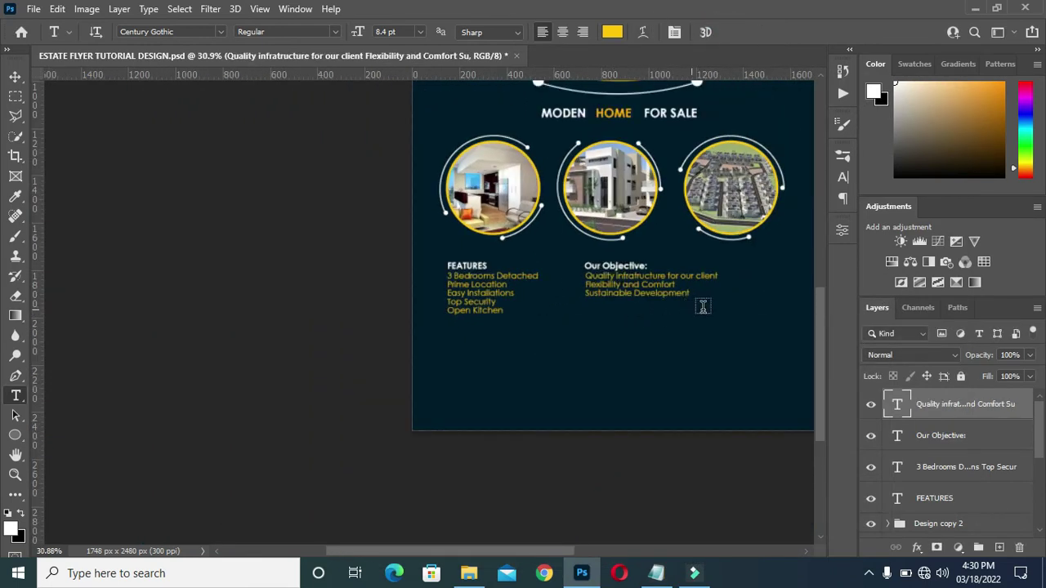
{"action": "scroll", "coordinate": [703, 306], "scroll_direction": "up", "scroll_amount": 2}
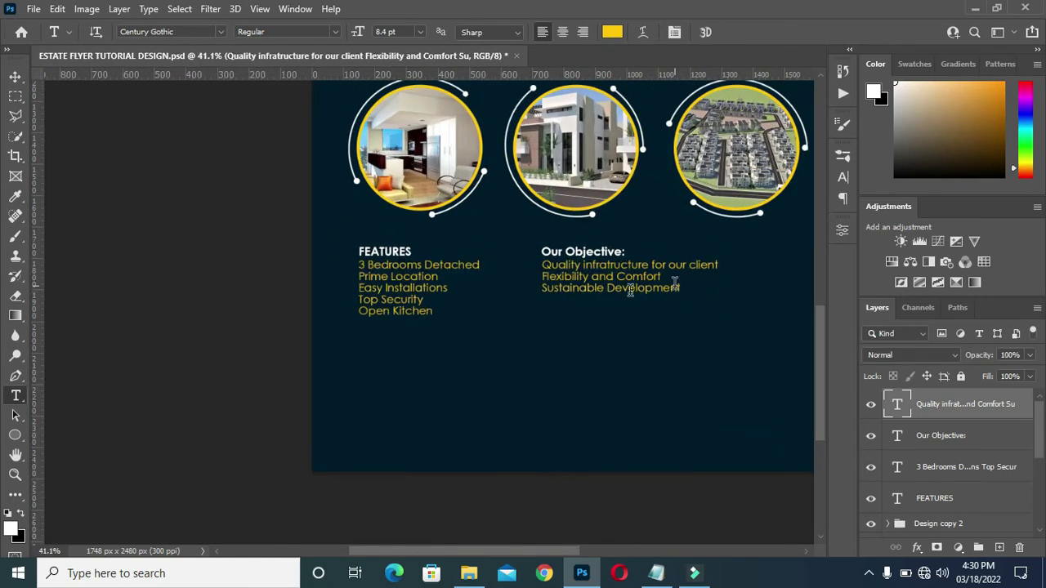
{"action": "scroll", "coordinate": [630, 291], "scroll_direction": "down", "scroll_amount": 2}
{"action": "scroll", "coordinate": [624, 284], "scroll_direction": "up", "scroll_amount": 5}
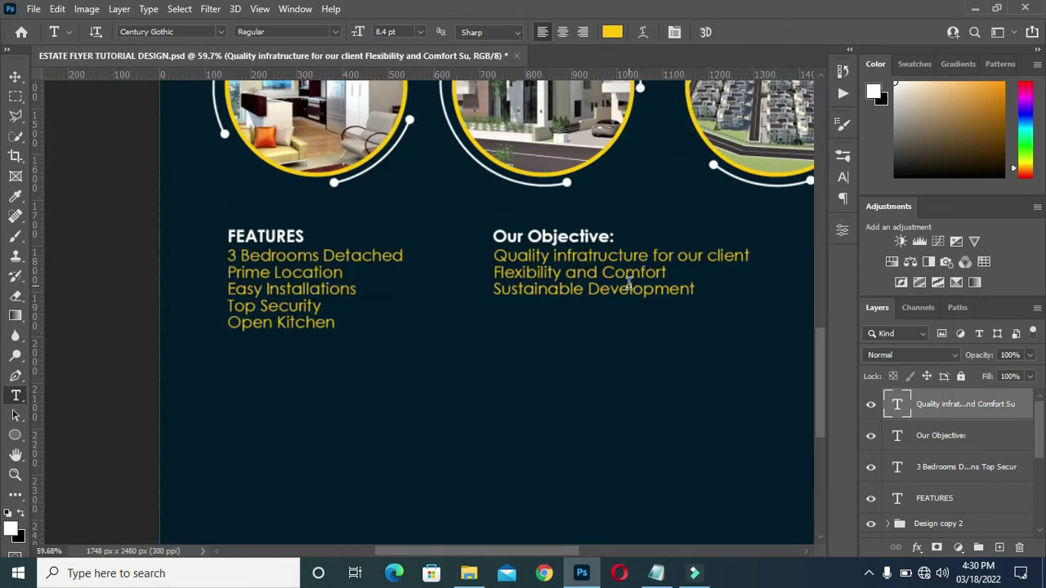
{"action": "left_click", "coordinate": [15, 76]}
{"action": "scroll", "coordinate": [517, 319], "scroll_direction": "down", "scroll_amount": 2}
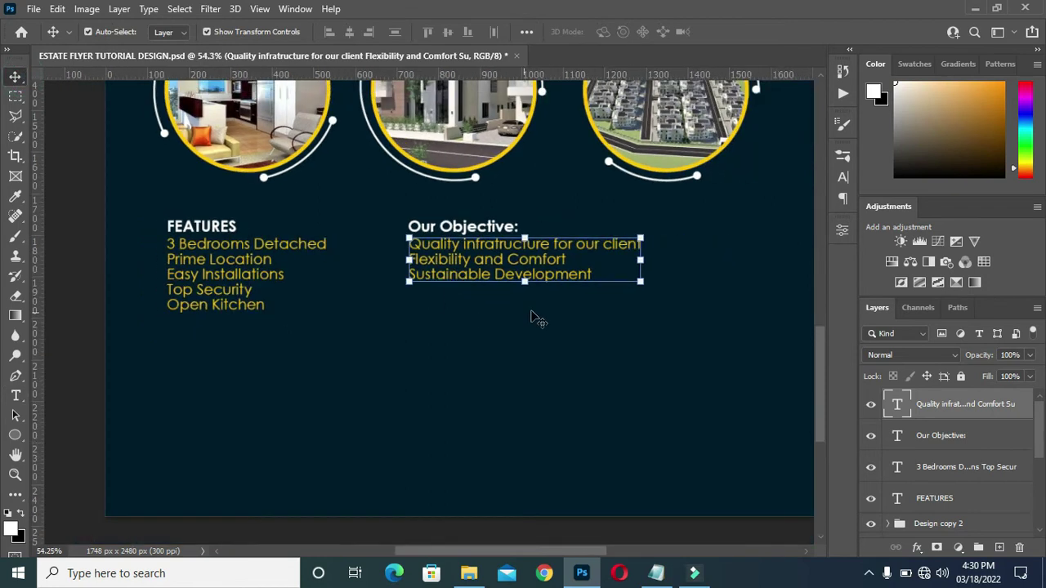
{"action": "scroll", "coordinate": [556, 284], "scroll_direction": "down", "scroll_amount": 1}
{"action": "scroll", "coordinate": [555, 284], "scroll_direction": "down", "scroll_amount": 1}
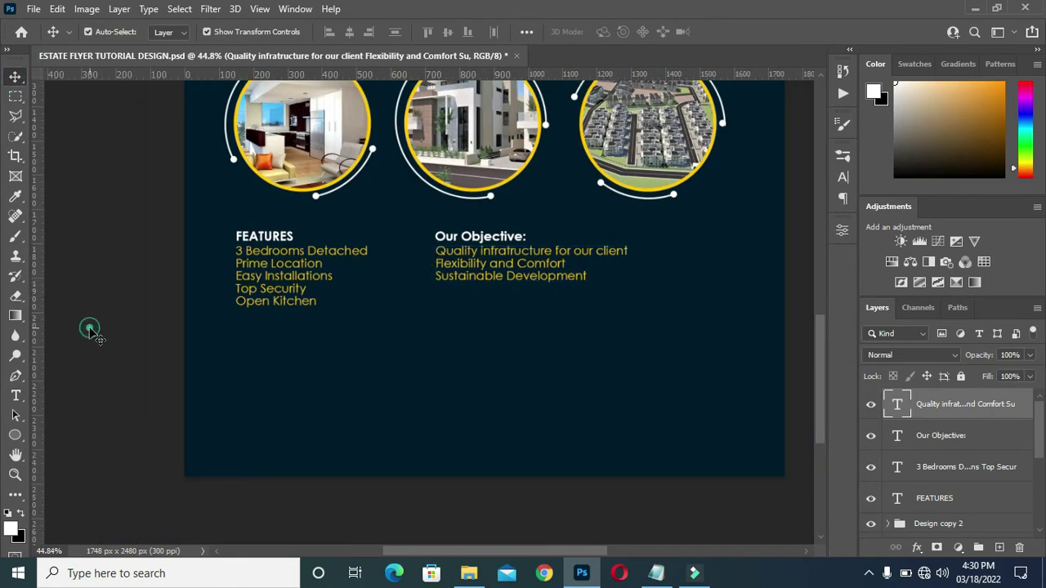
{"action": "left_click", "coordinate": [90, 331]}
{"action": "scroll", "coordinate": [419, 289], "scroll_direction": "down", "scroll_amount": 3}
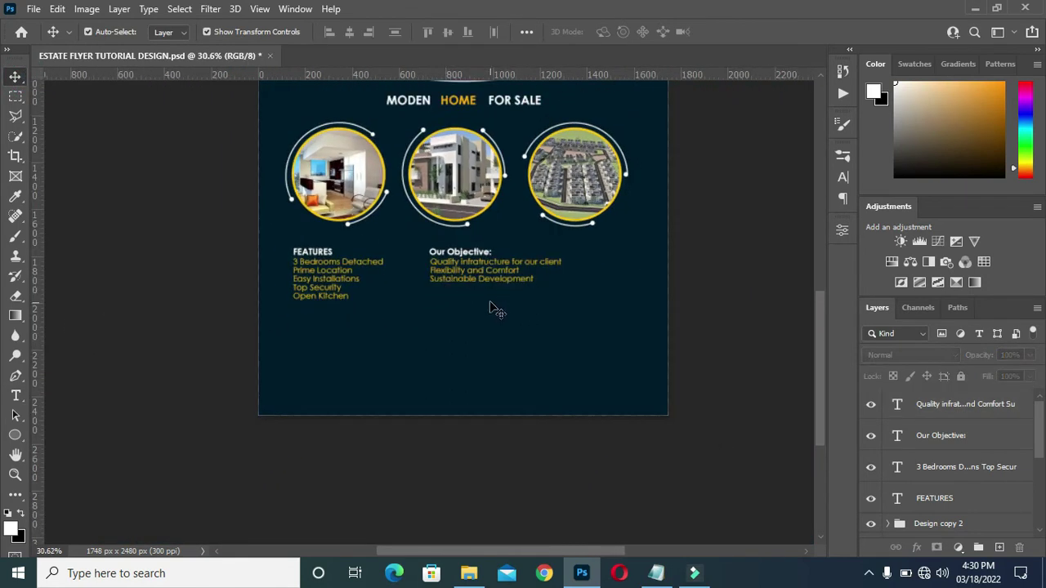
{"action": "scroll", "coordinate": [490, 298], "scroll_direction": "down", "scroll_amount": 2}
{"action": "scroll", "coordinate": [479, 299], "scroll_direction": "up", "scroll_amount": 5}
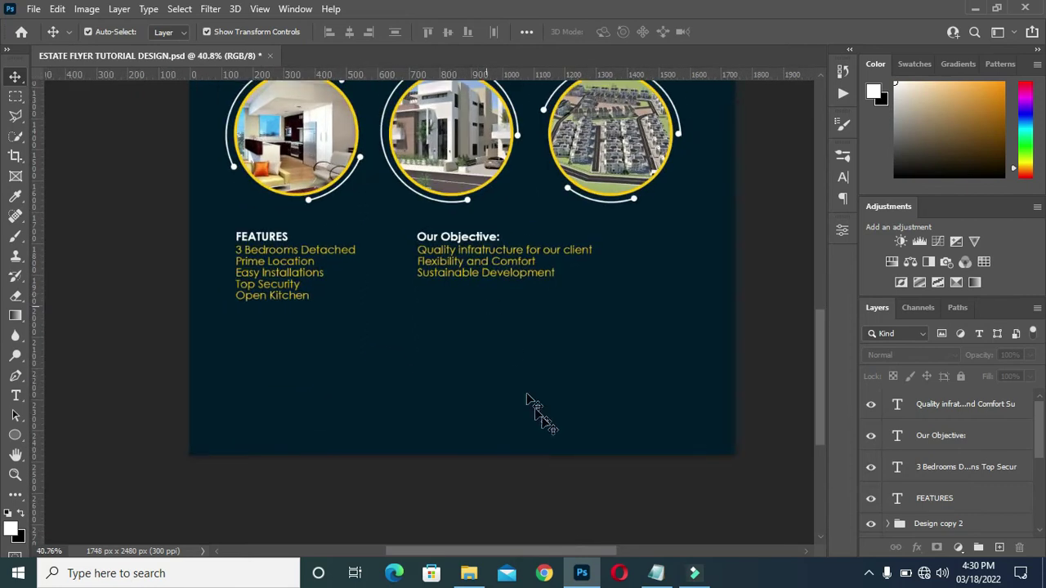
{"action": "left_click", "coordinate": [649, 573]}
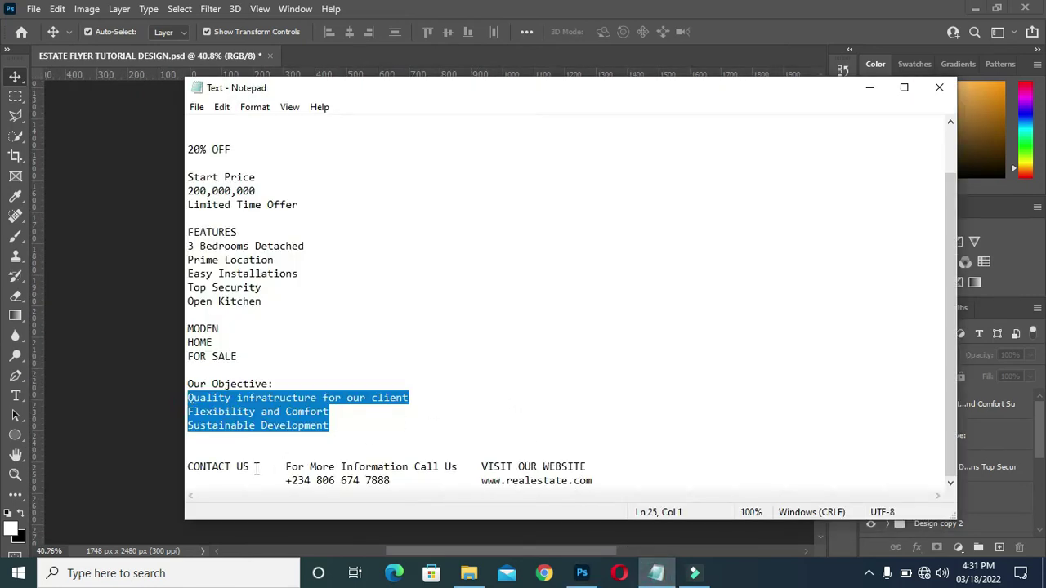
{"action": "left_click_drag", "start_coordinate": [255, 468], "coordinate": [194, 466]}
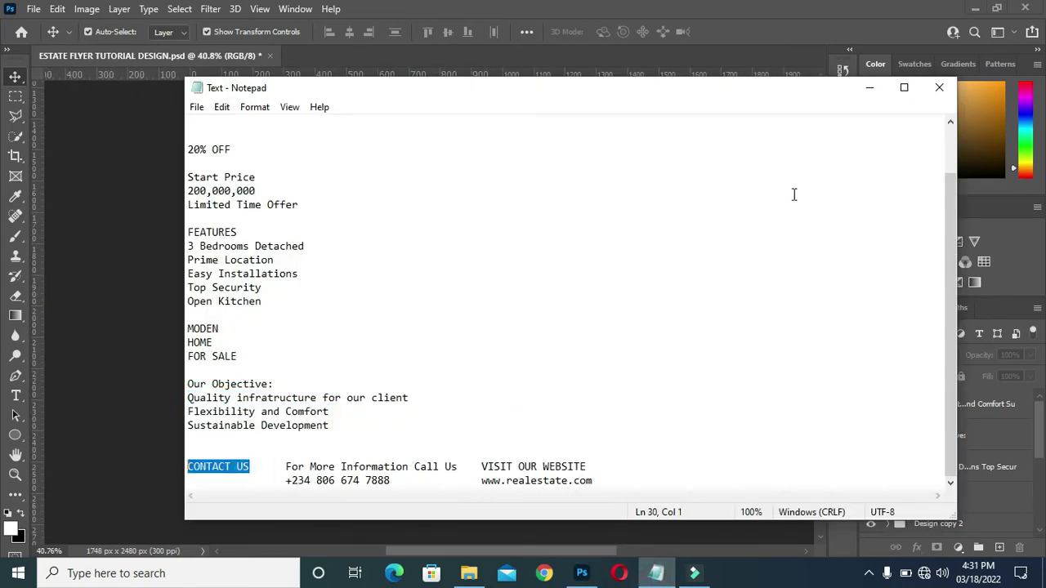
{"action": "left_click", "coordinate": [870, 88]}
{"action": "scroll", "coordinate": [404, 323], "scroll_direction": "up", "scroll_amount": 2}
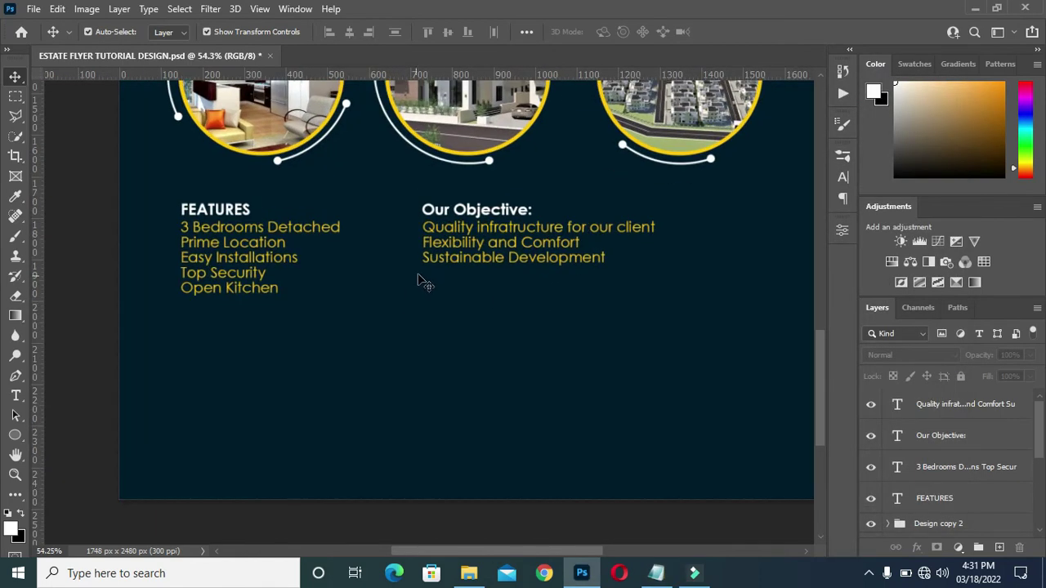
Step: Duplicate the Our Objective: heading to the top of the stack and group both text columns
{"action": "left_click_drag", "start_coordinate": [478, 221], "coordinate": [479, 219]}
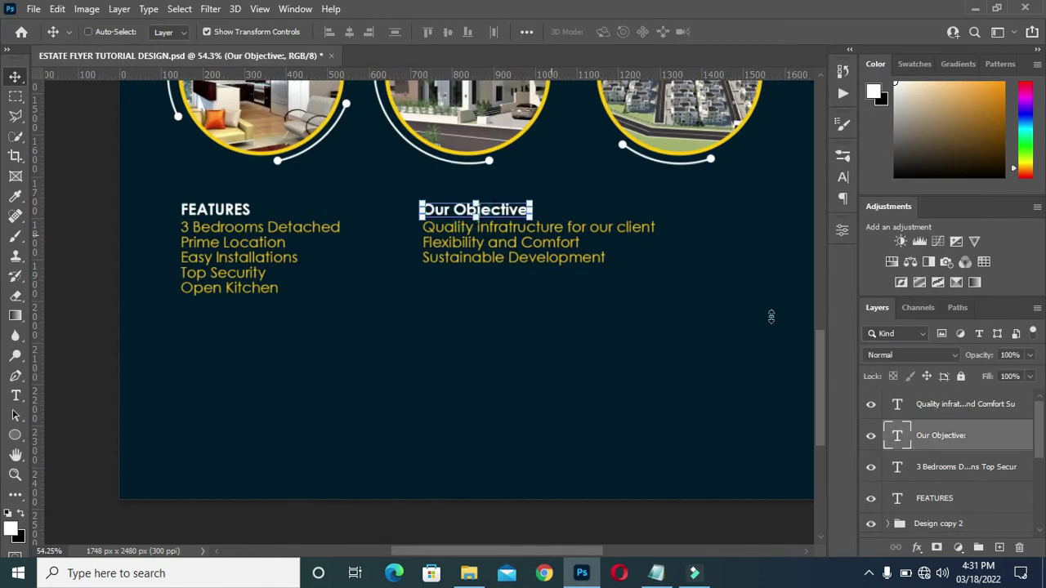
{"action": "left_click_drag", "start_coordinate": [952, 442], "coordinate": [931, 401]}
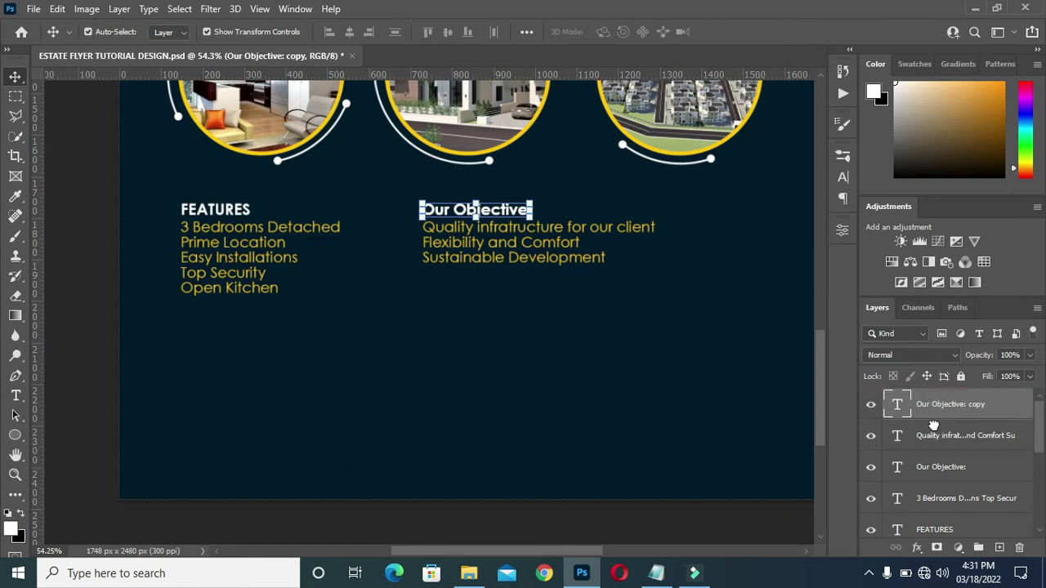
{"action": "left_click", "coordinate": [931, 434]}
{"action": "scroll", "coordinate": [936, 474], "scroll_direction": "down", "scroll_amount": 2}
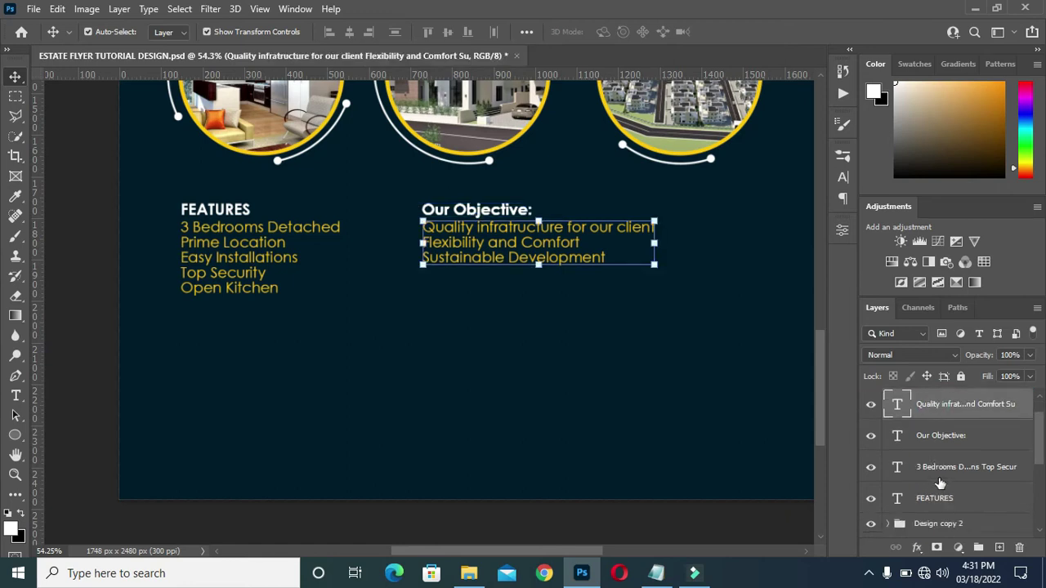
{"action": "left_click", "coordinate": [933, 467], "text": "shift"}
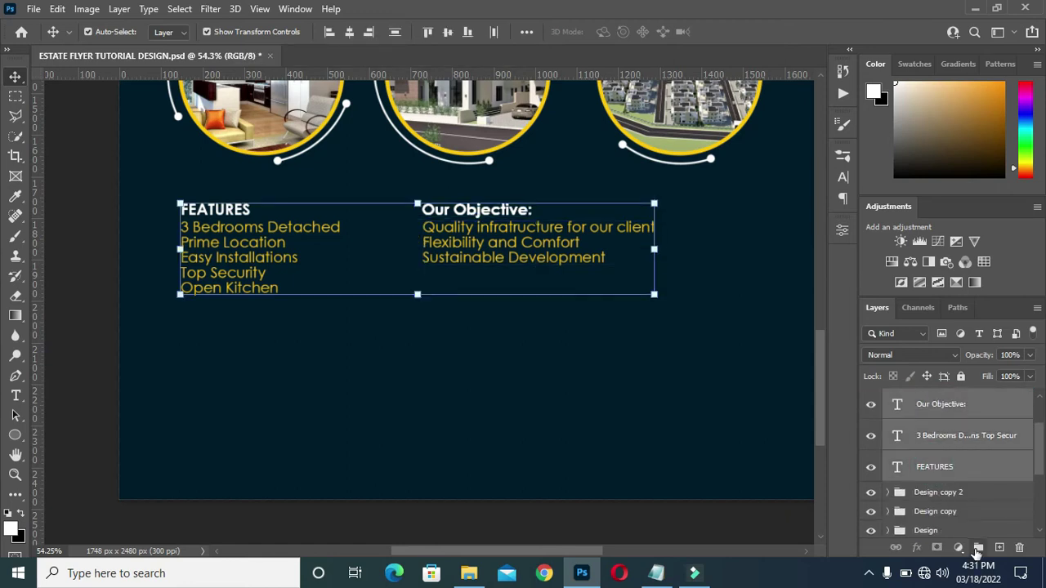
{"action": "left_click", "coordinate": [977, 547]}
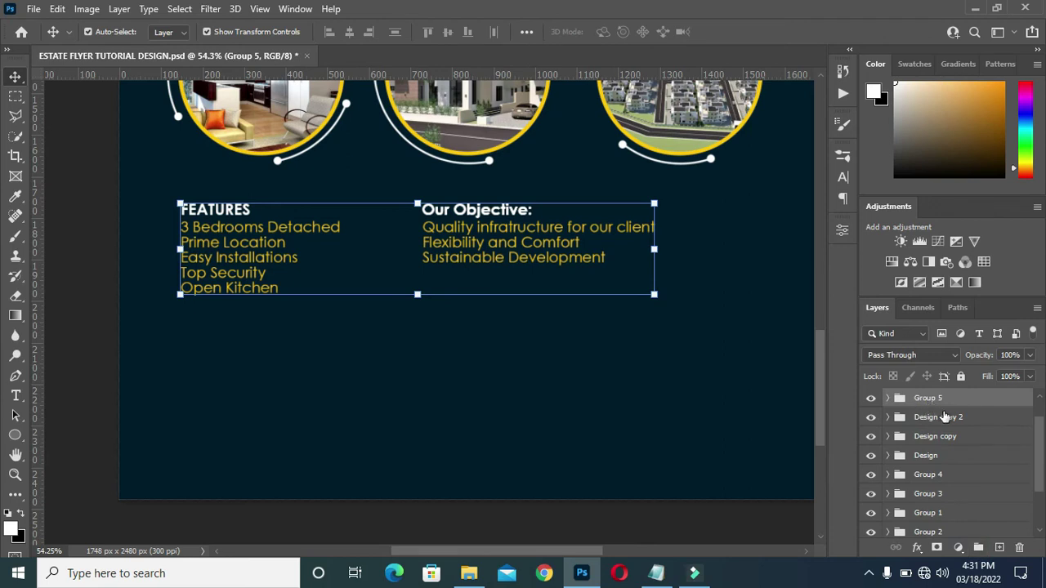
Step: Rename the new Group 5 layer group to Features
{"action": "scroll", "coordinate": [944, 417], "scroll_direction": "up", "scroll_amount": 1}
{"action": "double_click", "coordinate": [929, 429]}
{"action": "type", "text": "Features"}
{"action": "key", "text": "Return"}
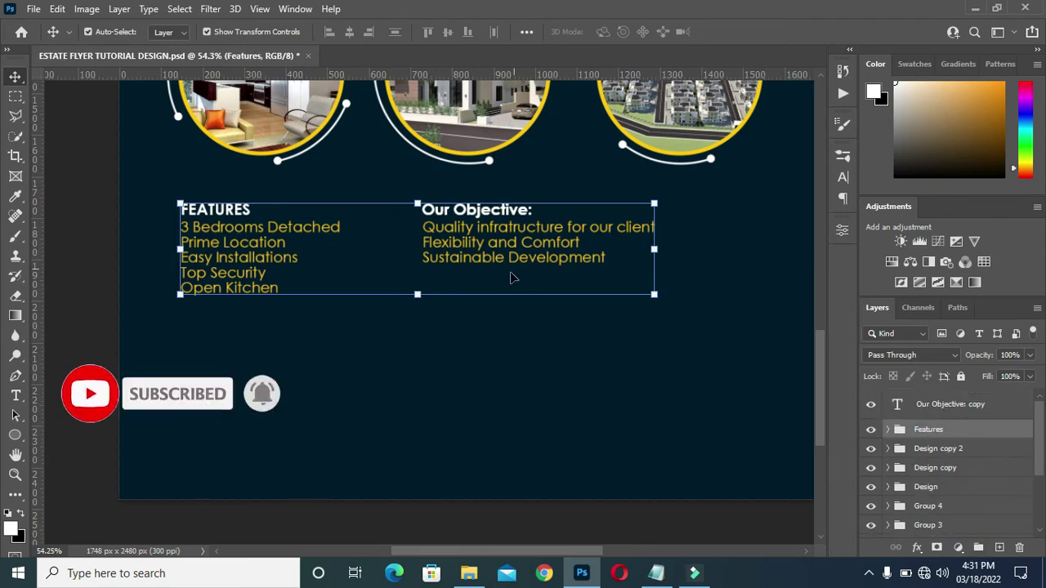
{"action": "scroll", "coordinate": [513, 278], "scroll_direction": "down", "scroll_amount": 1}
{"action": "double_click", "coordinate": [940, 408]}
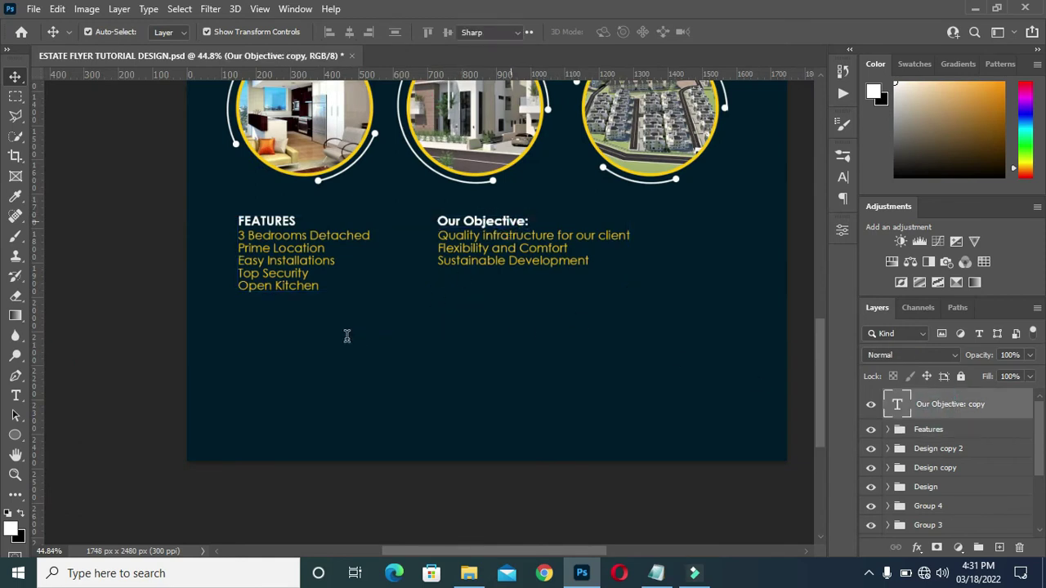
Step: Place a copy of Our Objective: below the features list and retype it as CONTACT US
{"action": "left_click", "coordinate": [730, 32]}
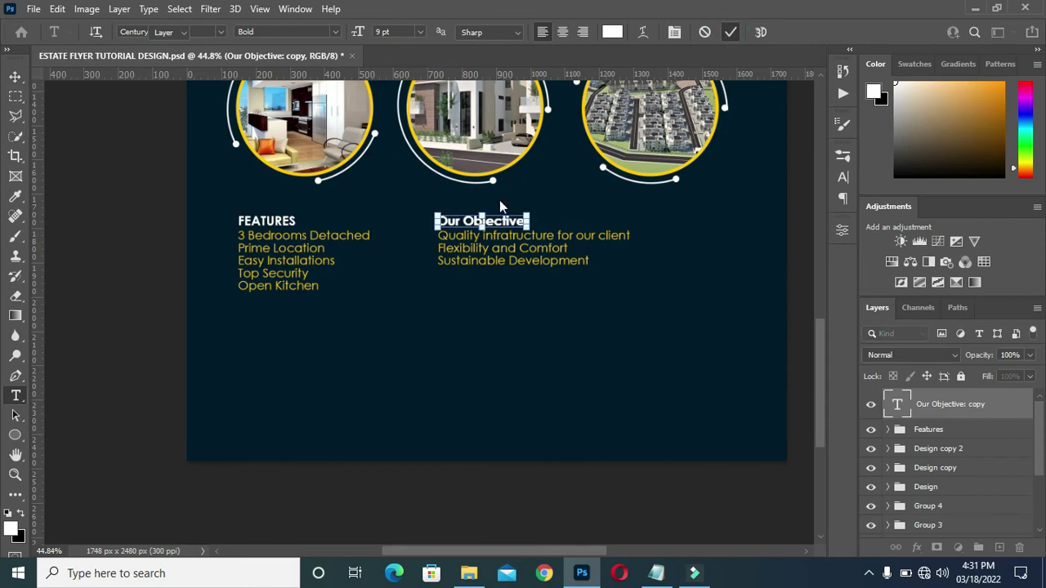
{"action": "key", "text": "ctrl+Return"}
{"action": "key", "text": "v"}
{"action": "left_click_drag", "start_coordinate": [500, 226], "coordinate": [299, 320]}
{"action": "double_click", "coordinate": [298, 321]}
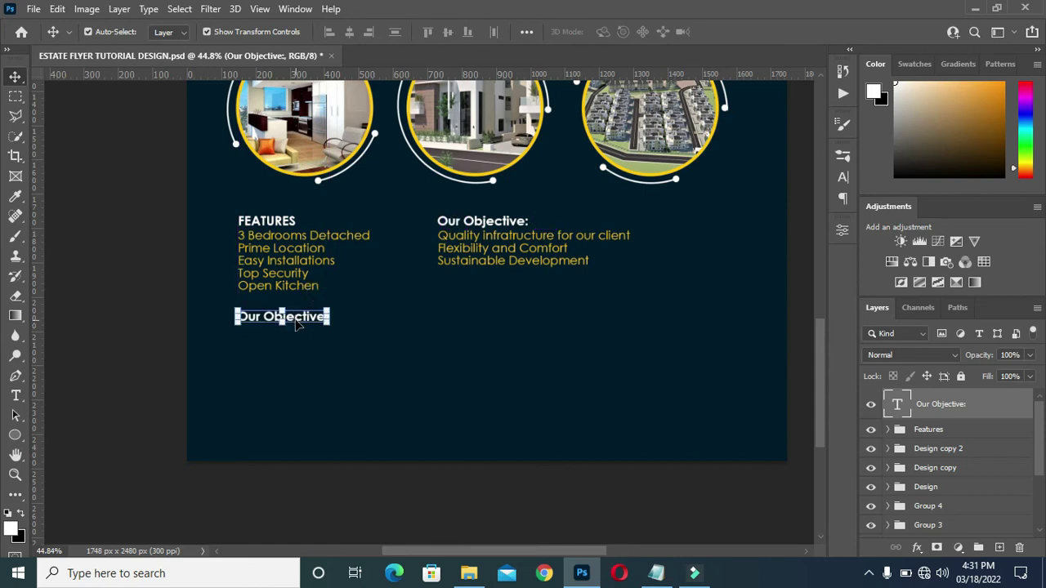
{"action": "double_click", "coordinate": [296, 320]}
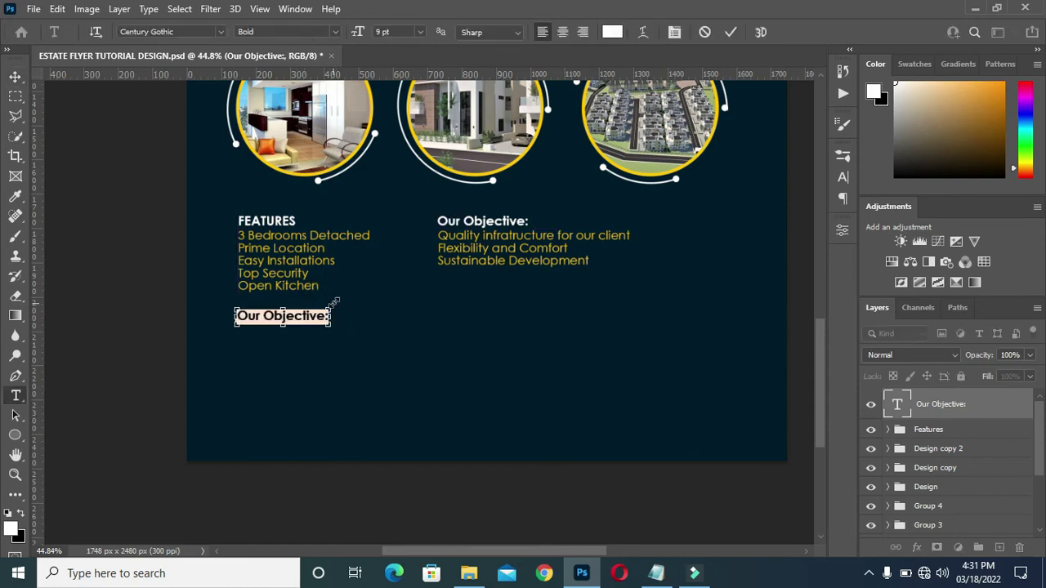
{"action": "type", "text": "CONTACT US"}
{"action": "left_click", "coordinate": [731, 32]}
Step: Add a copy of CONTACT US to its right reading 'For More Information Call Us'
{"action": "scroll", "coordinate": [272, 319], "scroll_direction": "up", "scroll_amount": 1}
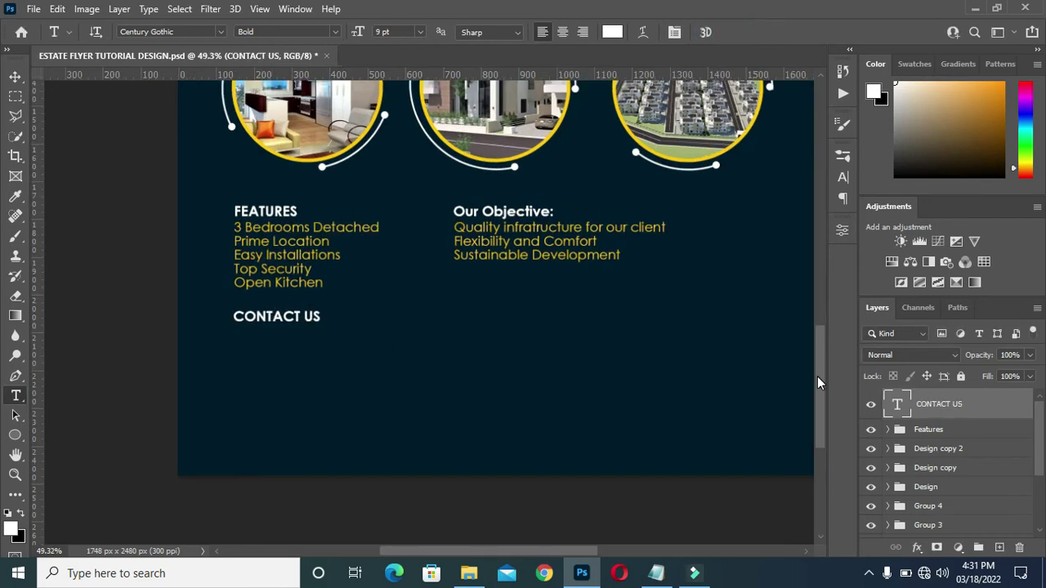
{"action": "key", "text": "ctrl+j"}
{"action": "left_click_drag", "start_coordinate": [287, 324], "coordinate": [411, 324]}
{"action": "scroll", "coordinate": [407, 320], "scroll_direction": "down", "scroll_amount": 2}
{"action": "left_click", "coordinate": [407, 320]}
{"action": "key", "text": "ctrl+a"}
{"action": "left_click", "coordinate": [658, 573]}
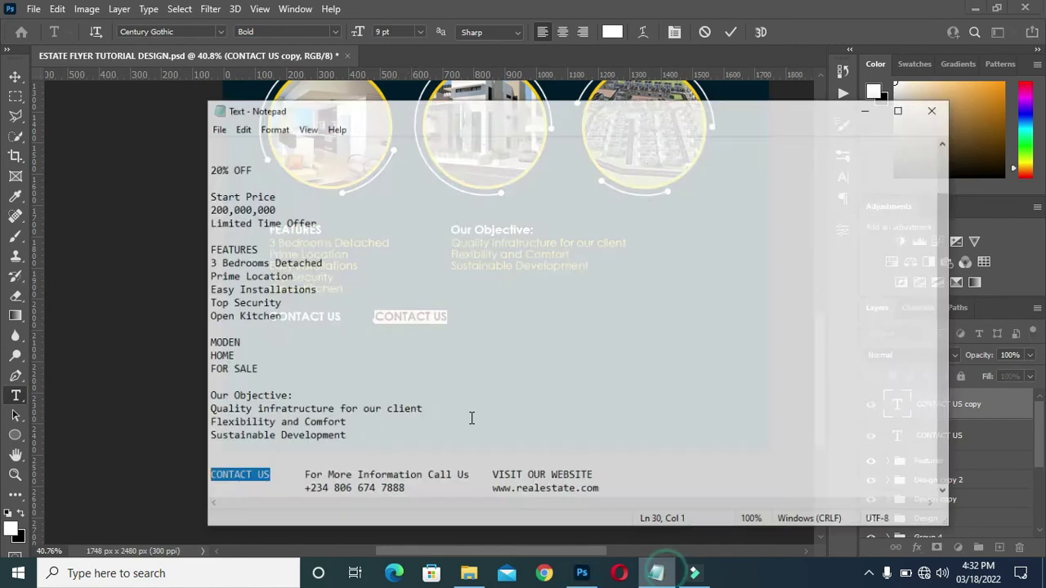
{"action": "left_click_drag", "start_coordinate": [284, 464], "coordinate": [455, 463]}
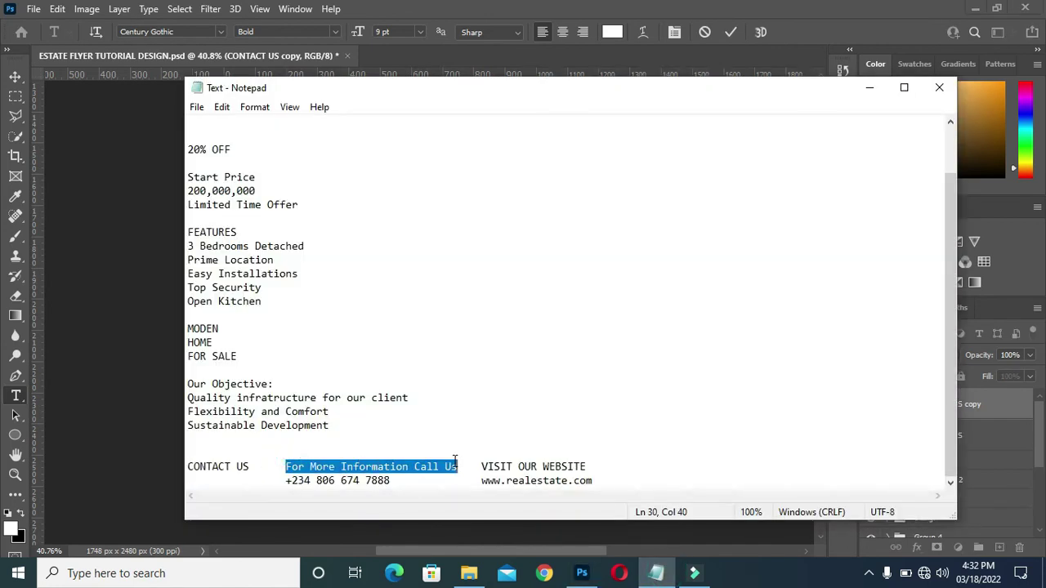
{"action": "left_click", "coordinate": [869, 87]}
{"action": "scroll", "coordinate": [373, 307], "scroll_direction": "up", "scroll_amount": 2}
{"action": "type", "text": "For More Information Call Us"}
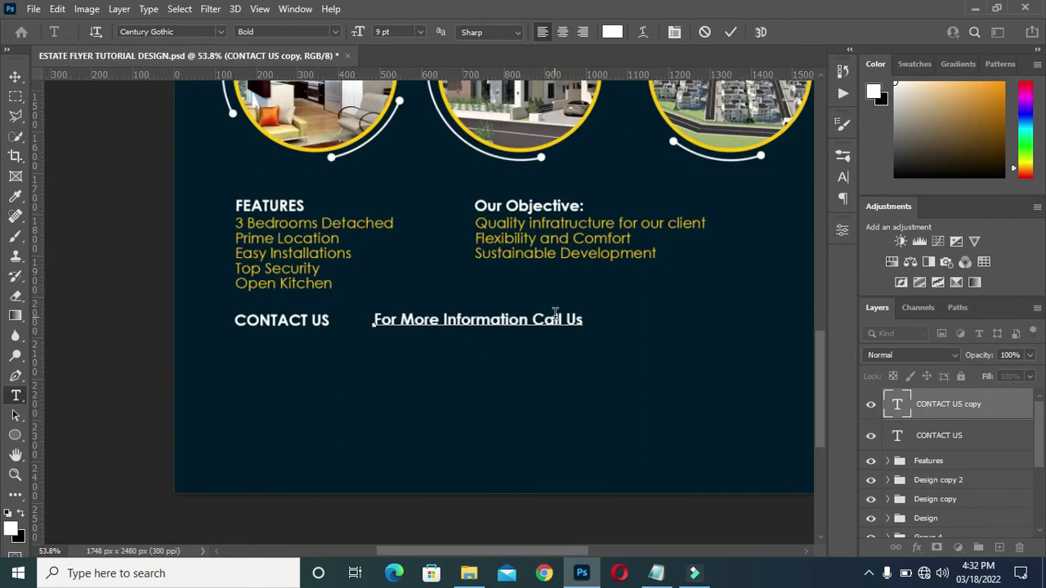
{"action": "left_click", "coordinate": [731, 31]}
{"action": "scroll", "coordinate": [537, 315], "scroll_direction": "down", "scroll_amount": 2}
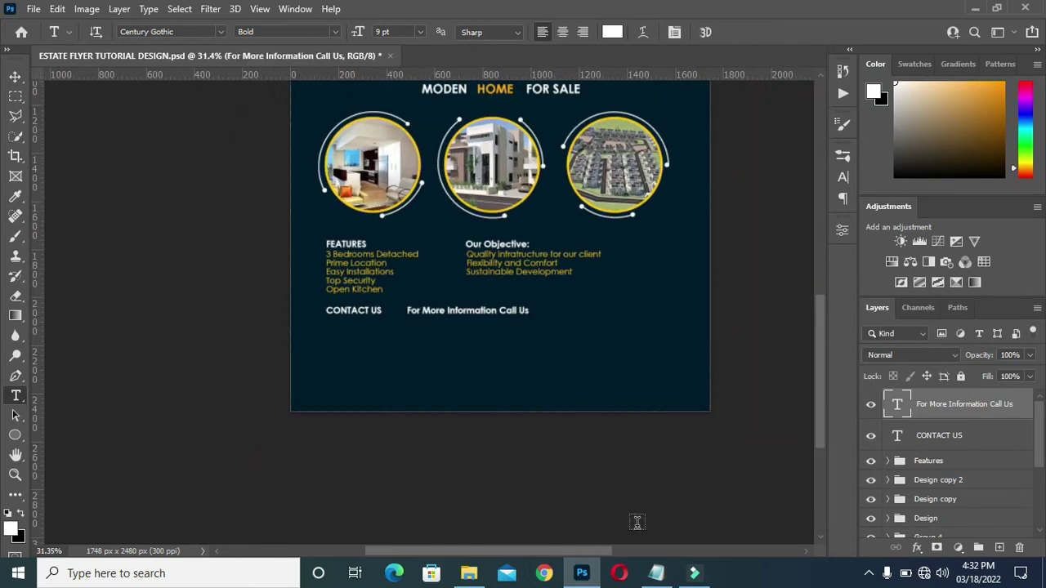
{"action": "left_click", "coordinate": [656, 573]}
Step: Add a CONTACT US copy at the row's right end with the text VISIT OUR WEBSITE
{"action": "left_click_drag", "start_coordinate": [476, 464], "coordinate": [582, 467]}
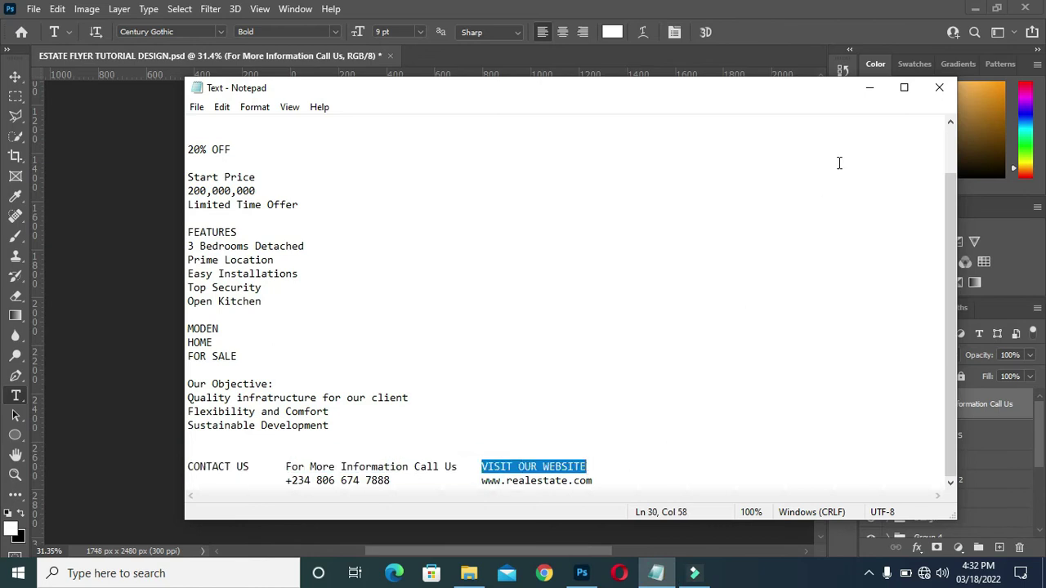
{"action": "left_click", "coordinate": [870, 87]}
{"action": "scroll", "coordinate": [415, 298], "scroll_direction": "up", "scroll_amount": 2}
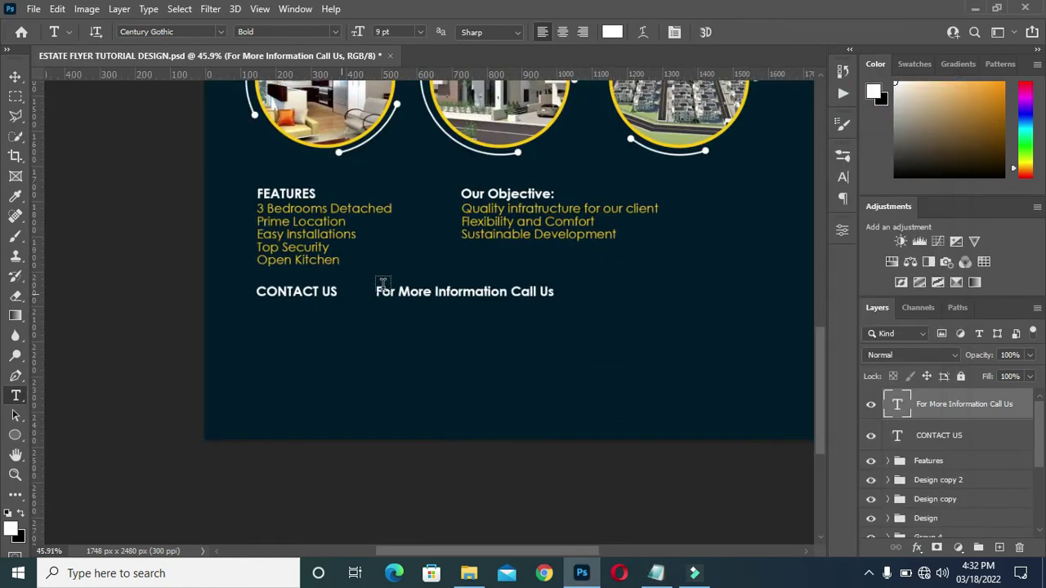
{"action": "scroll", "coordinate": [651, 290], "scroll_direction": "down", "scroll_amount": 1}
{"action": "scroll", "coordinate": [759, 303], "scroll_direction": "up", "scroll_amount": 3}
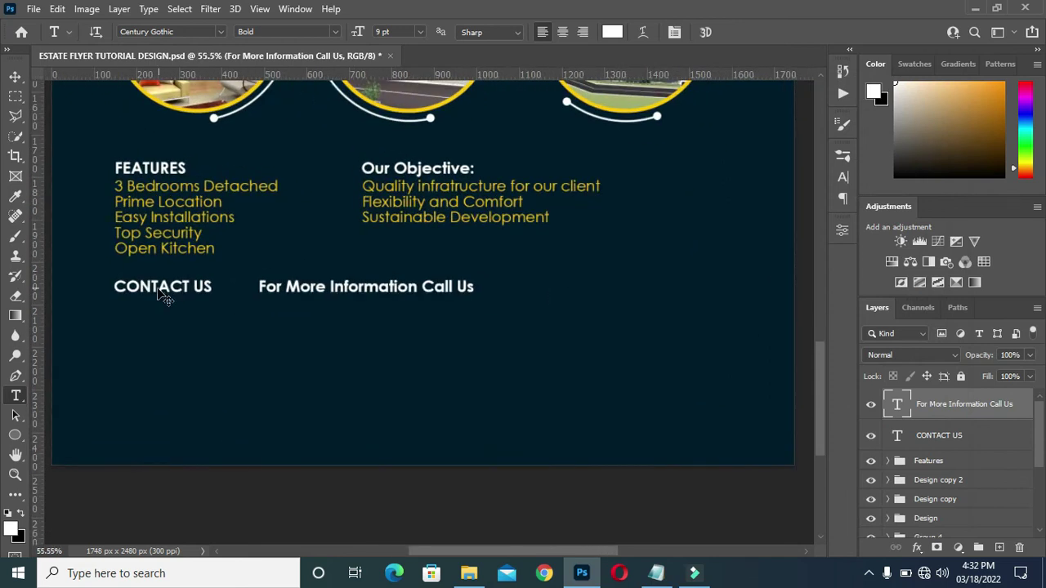
{"action": "left_click", "coordinate": [161, 296], "text": "ctrl"}
{"action": "key", "text": "ctrl+j"}
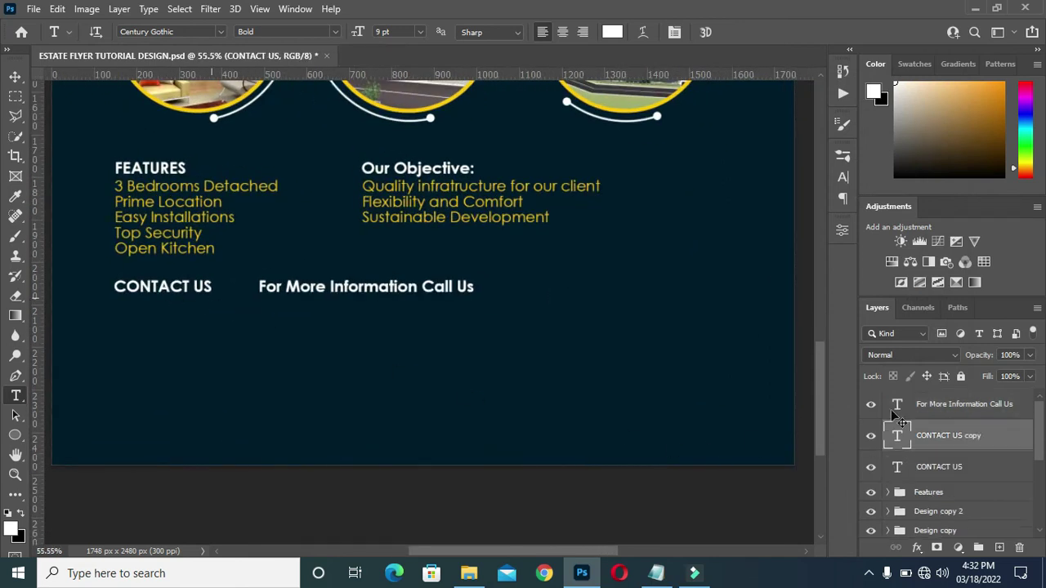
{"action": "left_click_drag", "start_coordinate": [931, 435], "coordinate": [923, 402]}
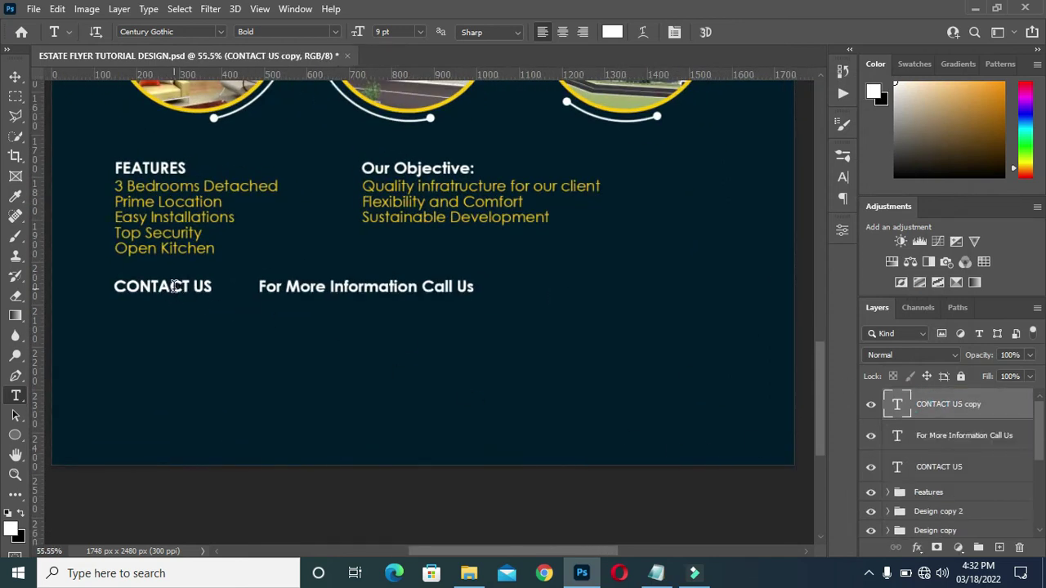
{"action": "left_click_drag", "start_coordinate": [177, 296], "coordinate": [574, 291]}
{"action": "left_click", "coordinate": [559, 289]}
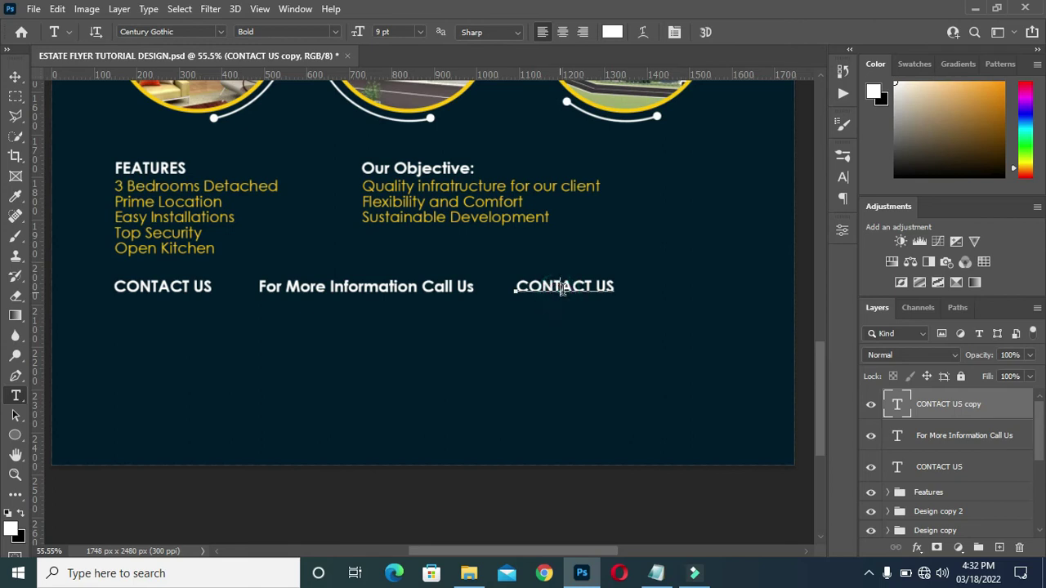
{"action": "key", "text": "ctrl+a"}
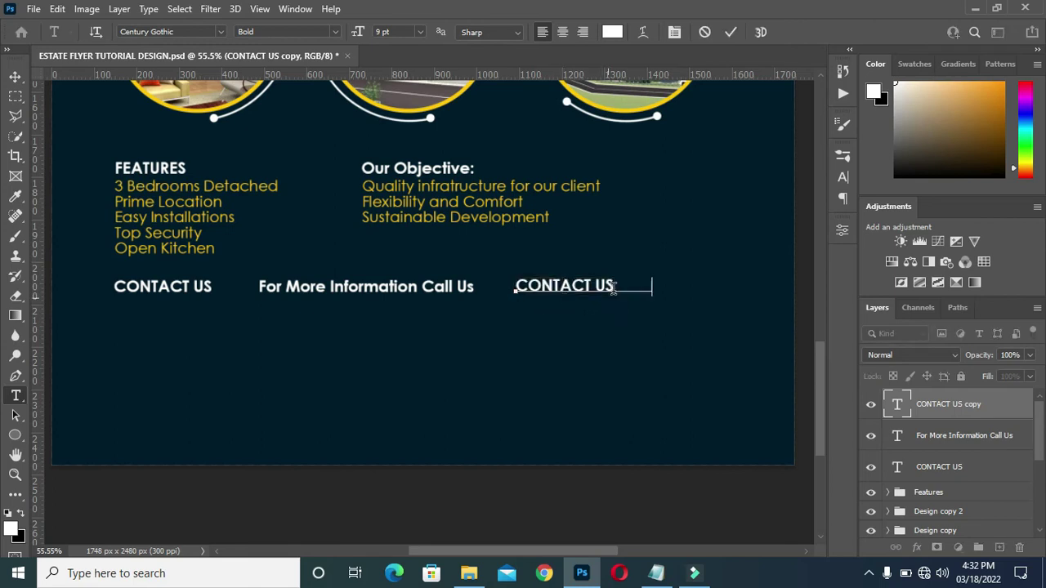
{"action": "type", "text": "VISIT OUR WEBSITE"}
{"action": "left_click", "coordinate": [731, 33]}
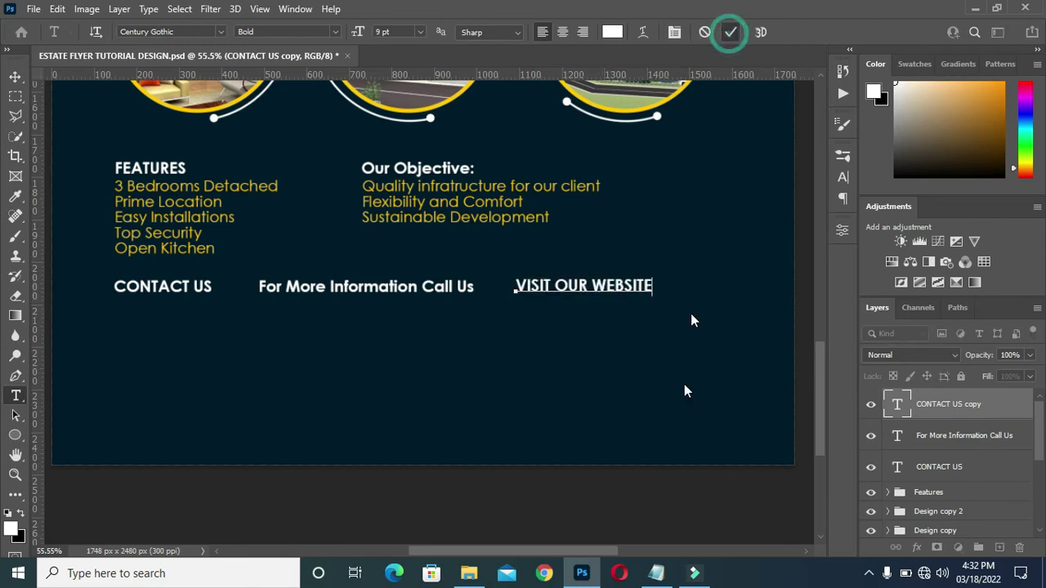
Step: Copy the contact phone number from the notes and select the For More Information Call Us layer
{"action": "left_click", "coordinate": [655, 572]}
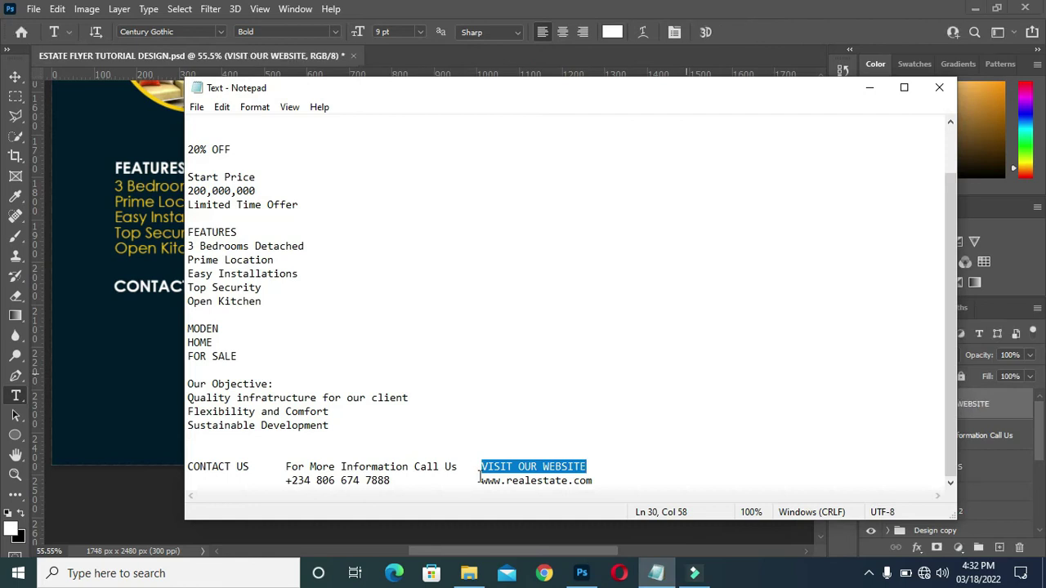
{"action": "left_click_drag", "start_coordinate": [286, 482], "coordinate": [390, 480]}
{"action": "key", "text": "ctrl+c"}
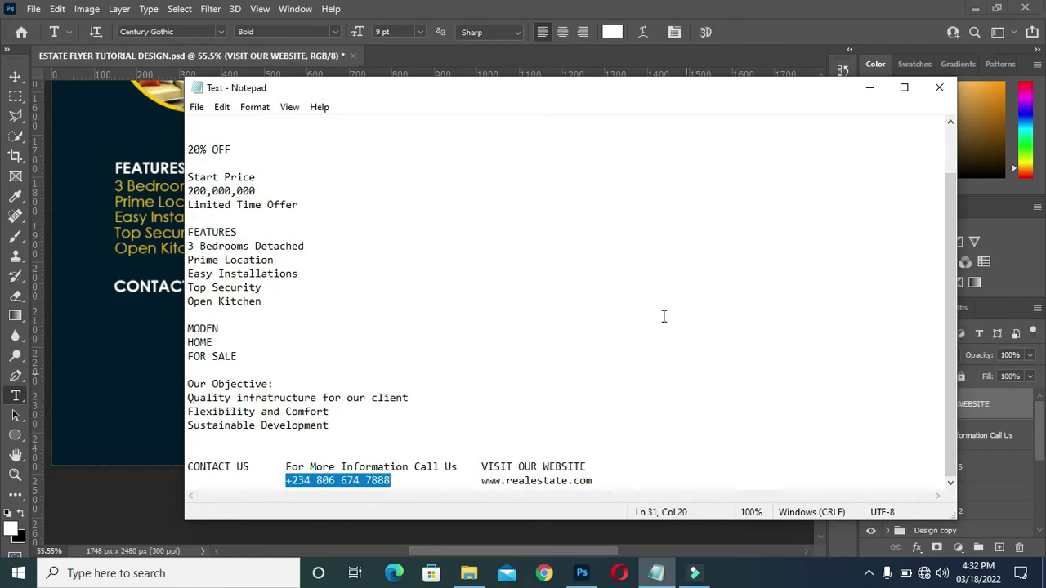
{"action": "left_click", "coordinate": [870, 87]}
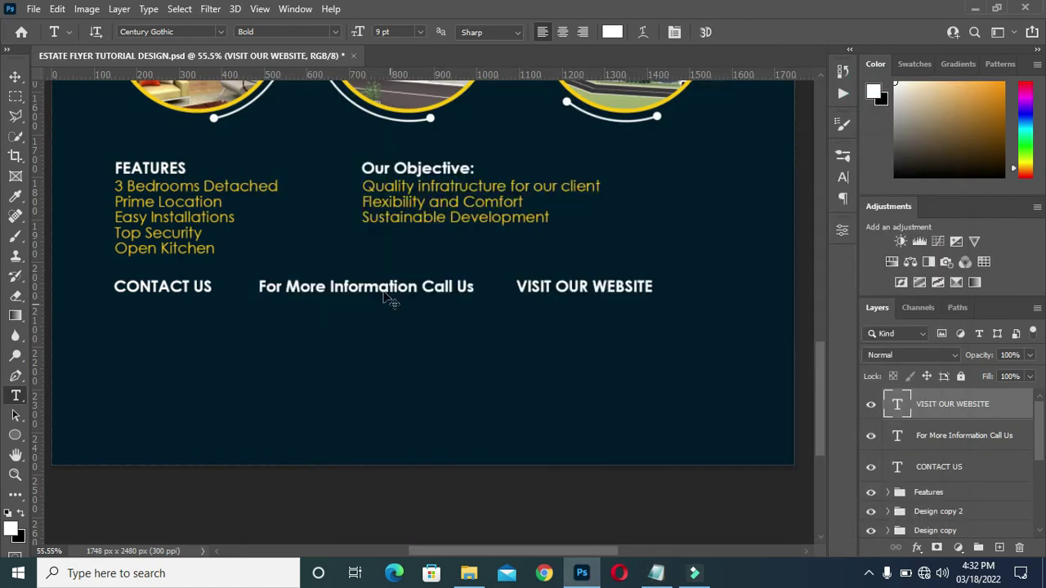
{"action": "left_click", "coordinate": [384, 290]}
Step: Duplicate the call-us line below itself as the phone number, coloured the flyer's yellow
{"action": "left_click_drag", "start_coordinate": [384, 292], "coordinate": [379, 305]}
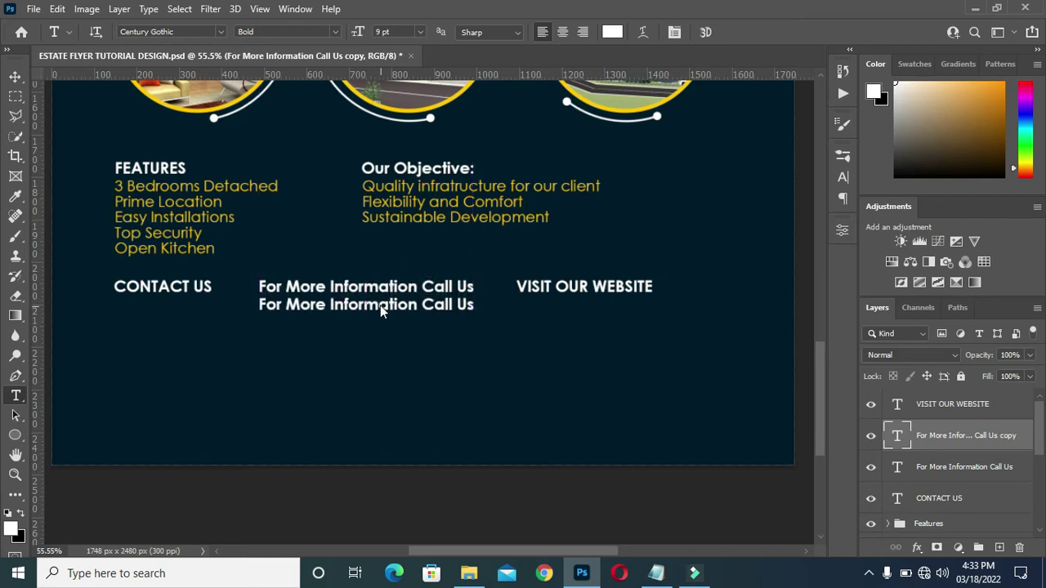
{"action": "left_click", "coordinate": [380, 304]}
{"action": "key", "text": "ctrl+a"}
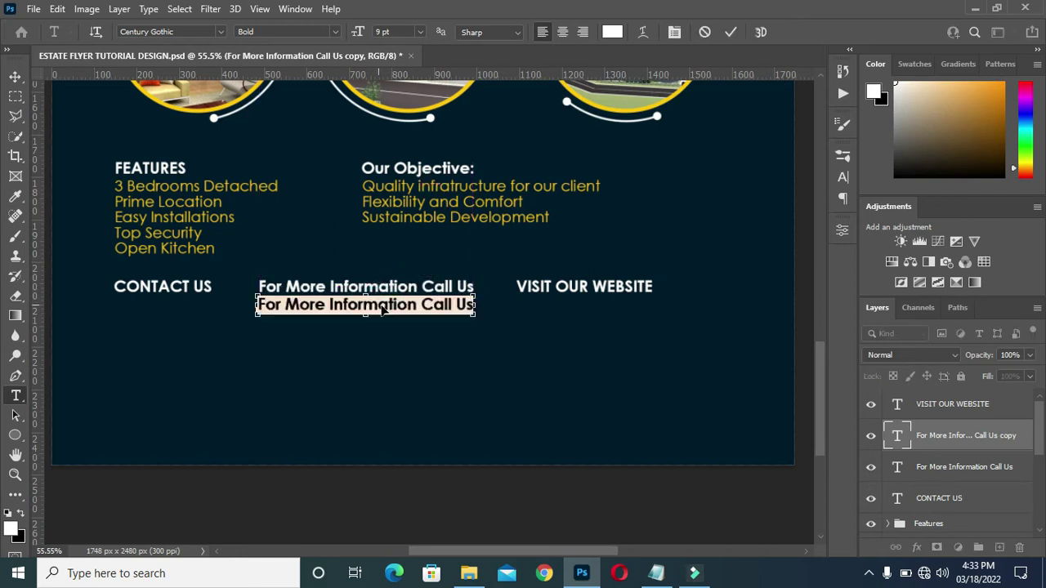
{"action": "key", "text": "ctrl+v"}
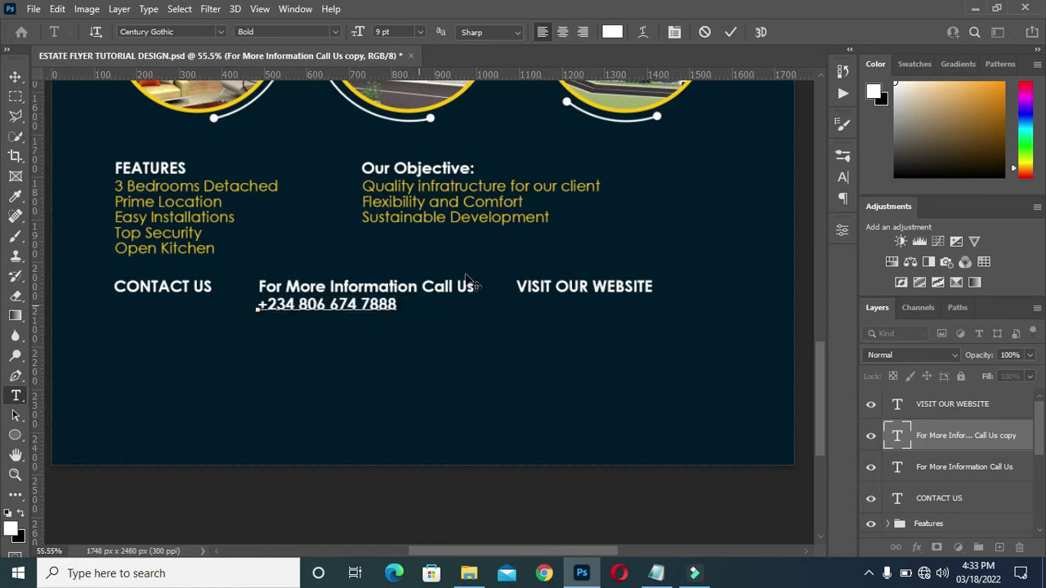
{"action": "left_click", "coordinate": [730, 32]}
{"action": "left_click", "coordinate": [612, 32]}
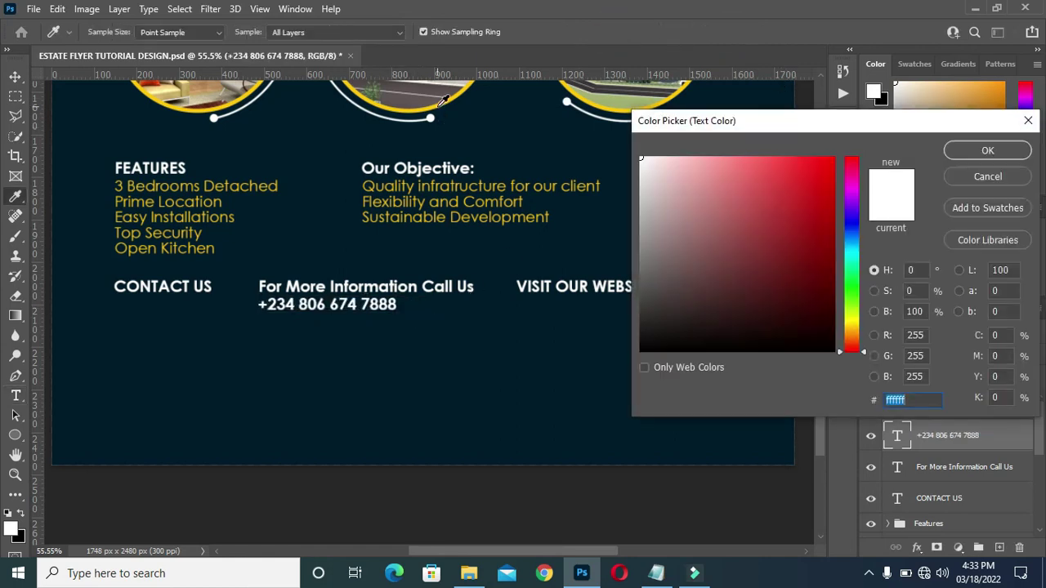
{"action": "left_click", "coordinate": [466, 100]}
{"action": "left_click", "coordinate": [986, 150]}
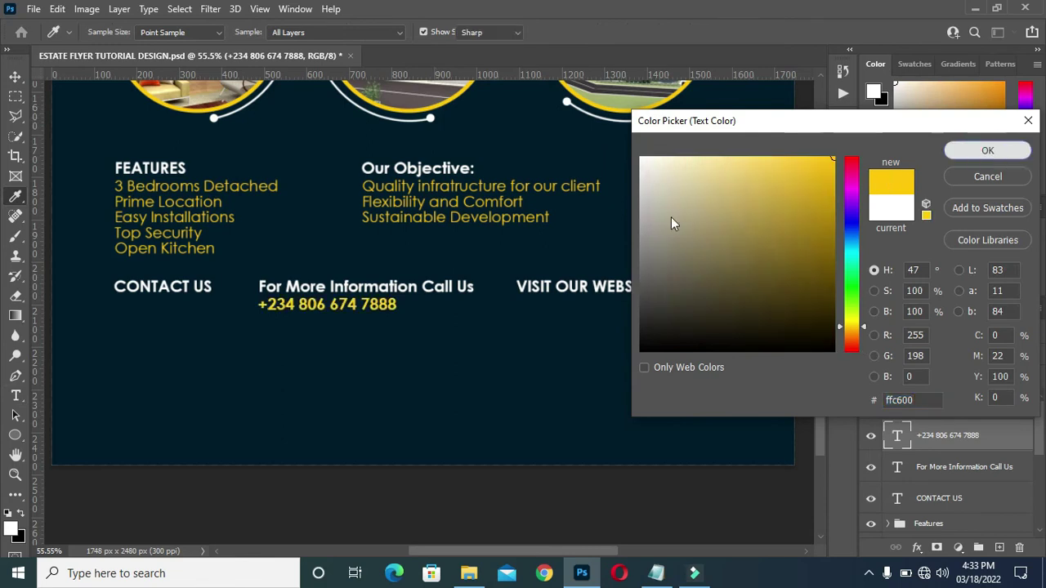
{"action": "left_click", "coordinate": [15, 76]}
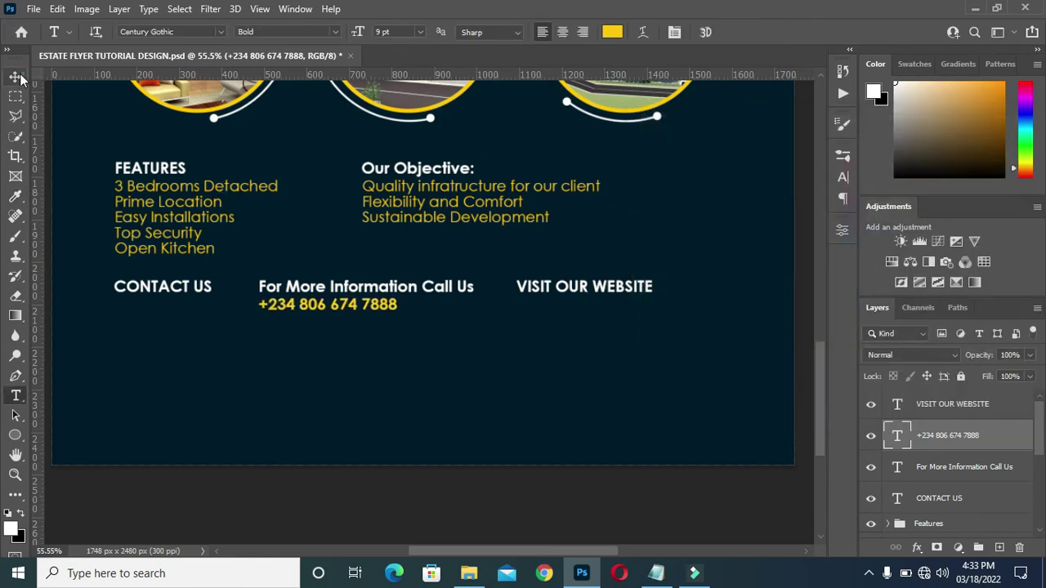
{"action": "key", "text": "ctrl+j"}
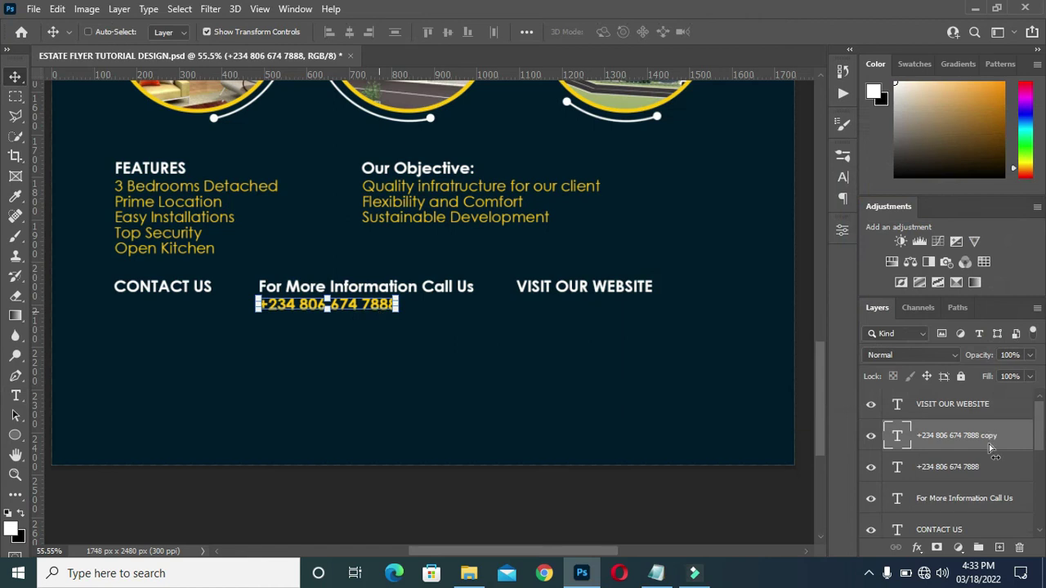
{"action": "left_click_drag", "start_coordinate": [957, 435], "coordinate": [956, 395]}
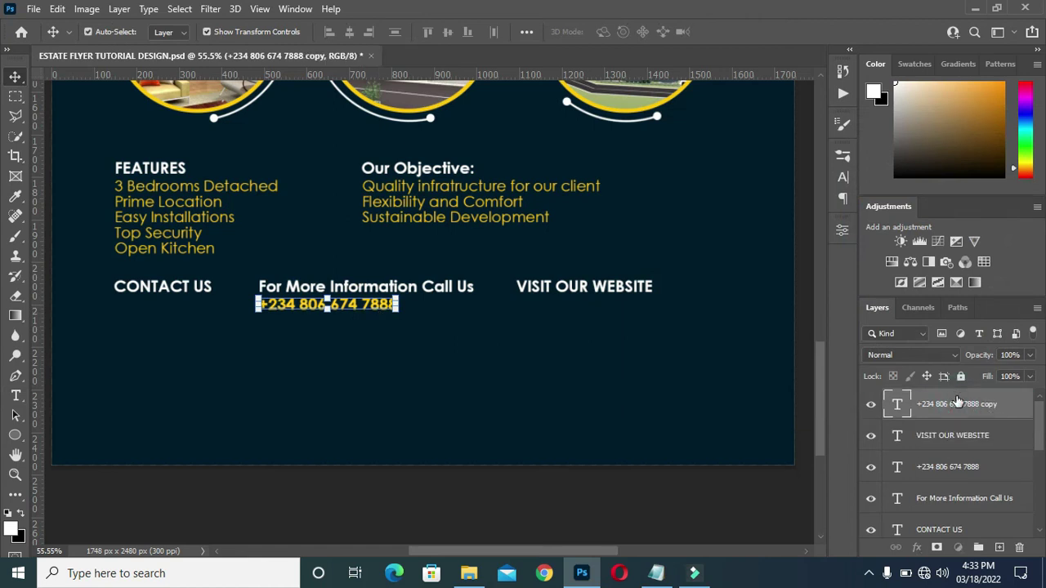
{"action": "left_click_drag", "start_coordinate": [389, 311], "coordinate": [649, 315]}
{"action": "double_click", "coordinate": [614, 308]}
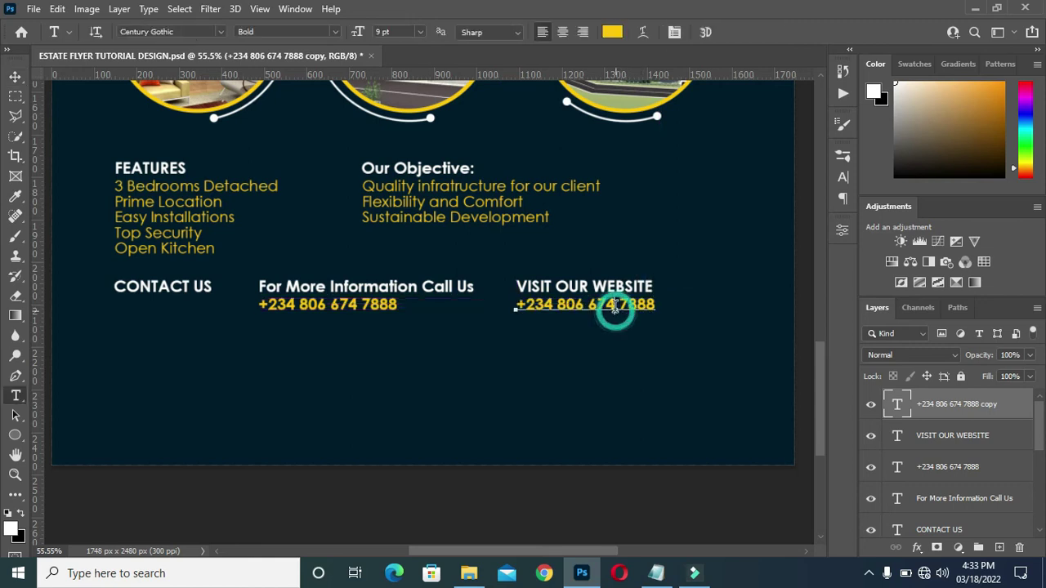
{"action": "key", "text": "ctrl+a"}
{"action": "left_click", "coordinate": [656, 572]}
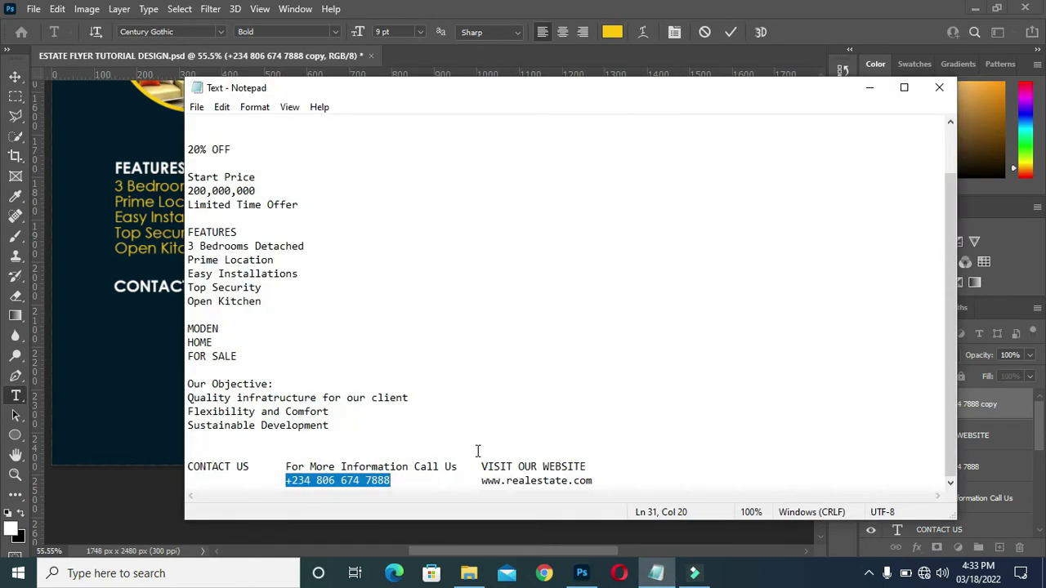
{"action": "left_click_drag", "start_coordinate": [482, 480], "coordinate": [595, 482]}
{"action": "key", "text": "ctrl+c"}
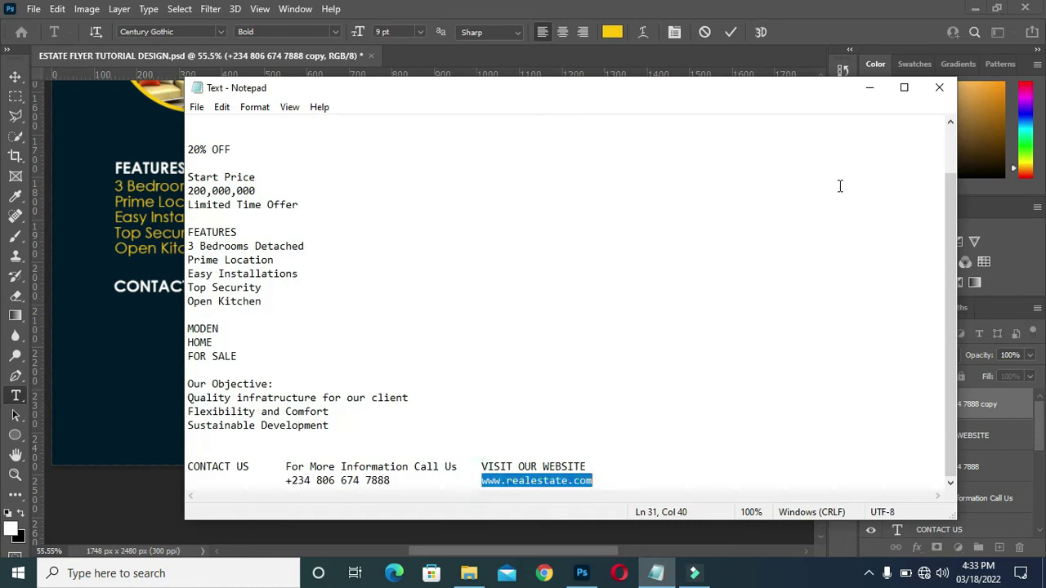
{"action": "left_click", "coordinate": [868, 87]}
{"action": "key", "text": "ctrl+v"}
{"action": "left_click", "coordinate": [732, 32]}
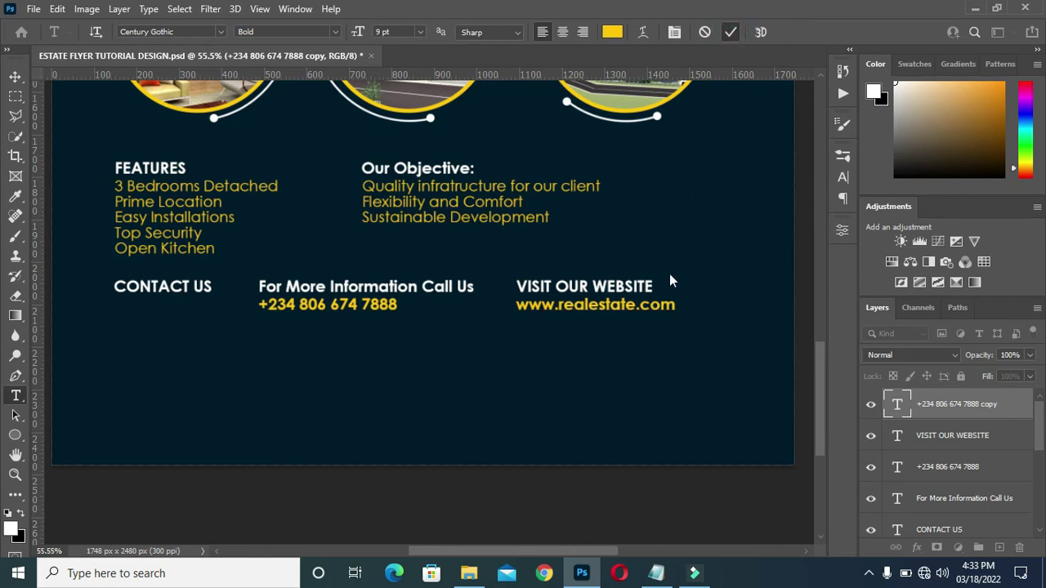
{"action": "scroll", "coordinate": [617, 306], "scroll_direction": "up", "scroll_amount": 1}
Step: Enlarge the Objective list text to about 118% and scale up the Features list text
{"action": "key", "text": "v"}
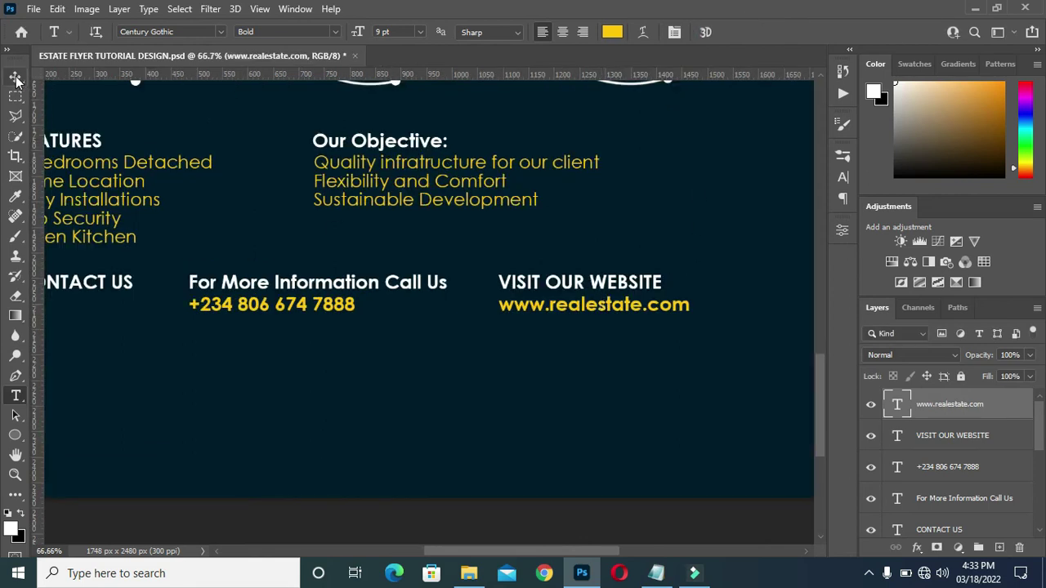
{"action": "scroll", "coordinate": [484, 253], "scroll_direction": "down", "scroll_amount": 4}
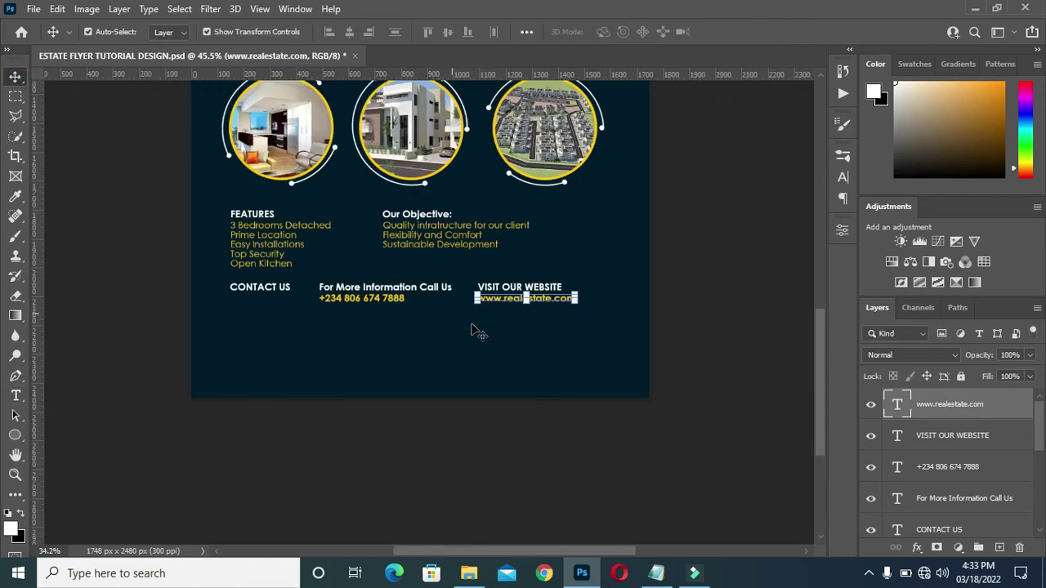
{"action": "scroll", "coordinate": [506, 326], "scroll_direction": "down", "scroll_amount": 1}
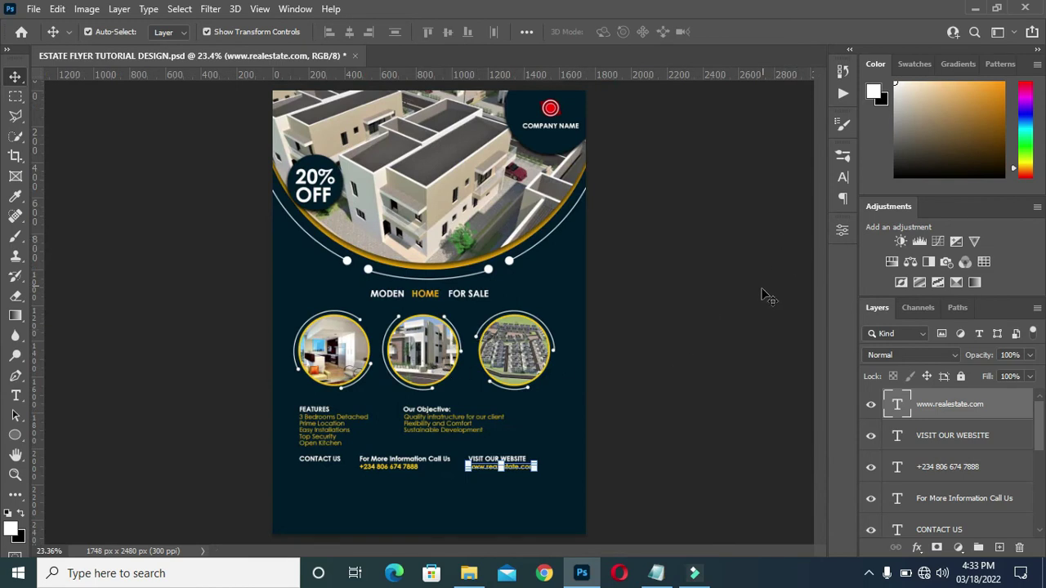
{"action": "scroll", "coordinate": [603, 295], "scroll_direction": "down", "scroll_amount": 1}
{"action": "scroll", "coordinate": [370, 516], "scroll_direction": "up", "scroll_amount": 2}
{"action": "scroll", "coordinate": [367, 498], "scroll_direction": "down", "scroll_amount": 2}
{"action": "scroll", "coordinate": [441, 513], "scroll_direction": "up", "scroll_amount": 1}
{"action": "scroll", "coordinate": [442, 514], "scroll_direction": "up", "scroll_amount": 1}
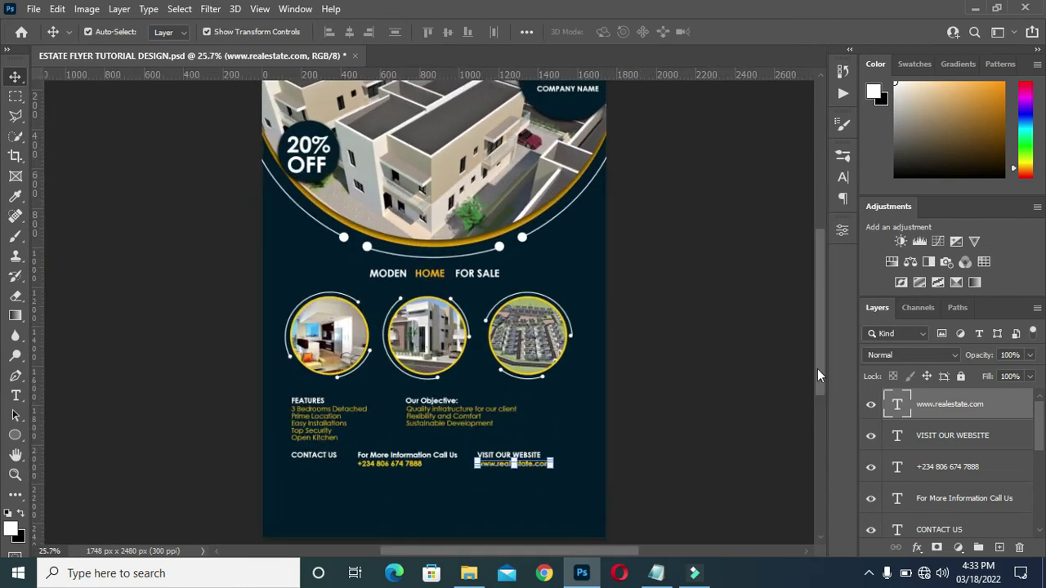
{"action": "left_click_drag", "start_coordinate": [818, 370], "coordinate": [815, 418]}
{"action": "left_click", "coordinate": [462, 282]}
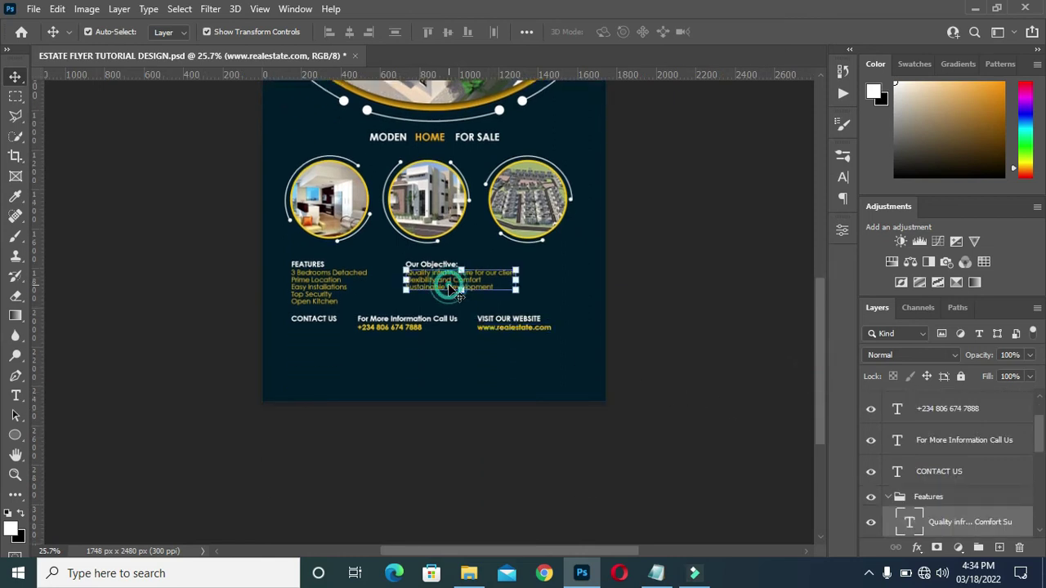
{"action": "left_click", "coordinate": [516, 290]}
{"action": "mouse_move", "coordinate": [517, 293]}
{"action": "left_mouse_down"}
{"action": "mouse_move", "coordinate": [544, 298]}
{"action": "mouse_move", "coordinate": [535, 294]}
{"action": "left_mouse_up"}
{"action": "left_click", "coordinate": [759, 31]}
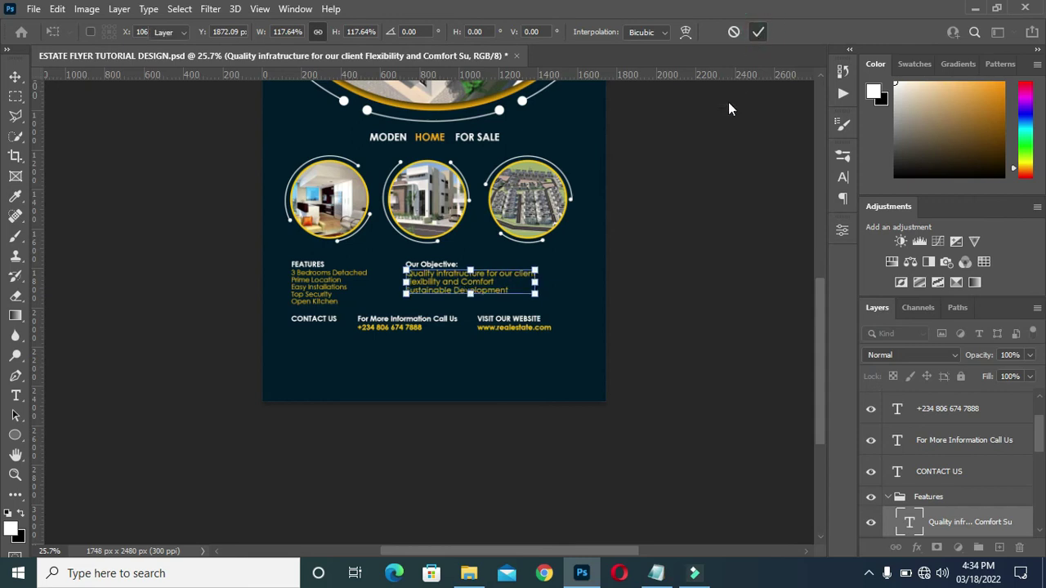
{"action": "left_click", "coordinate": [323, 301]}
{"action": "left_click_drag", "start_coordinate": [365, 305], "coordinate": [375, 309]}
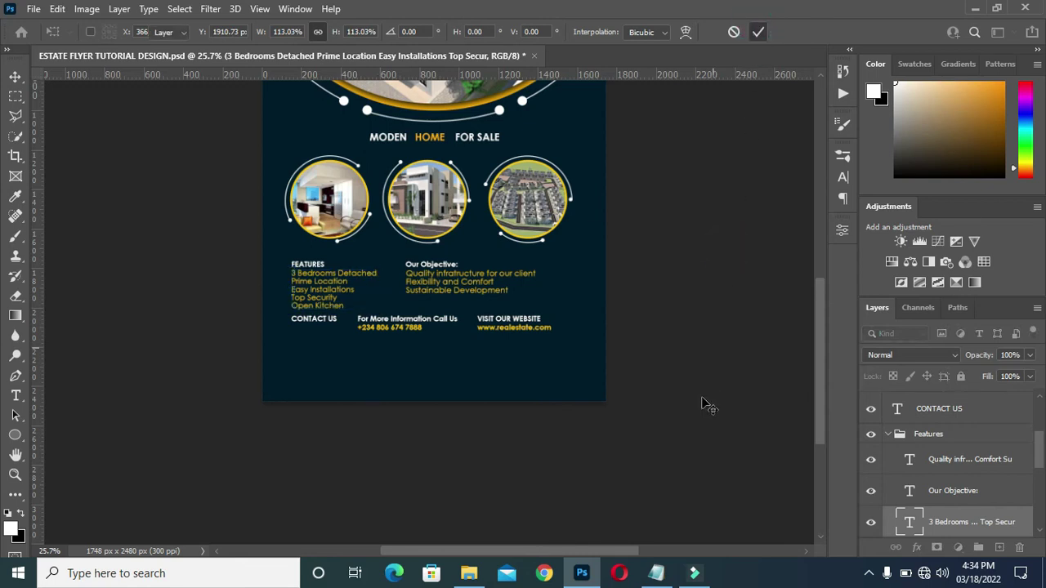
{"action": "key", "text": "Return"}
Step: Nudge the five contact row texts down and group them as Contact
{"action": "left_click_drag", "start_coordinate": [659, 381], "coordinate": [225, 332]}
{"action": "key", "text": "shift+Down"}
{"action": "key", "text": "shift+Down"}
{"action": "key", "text": "shift+Down"}
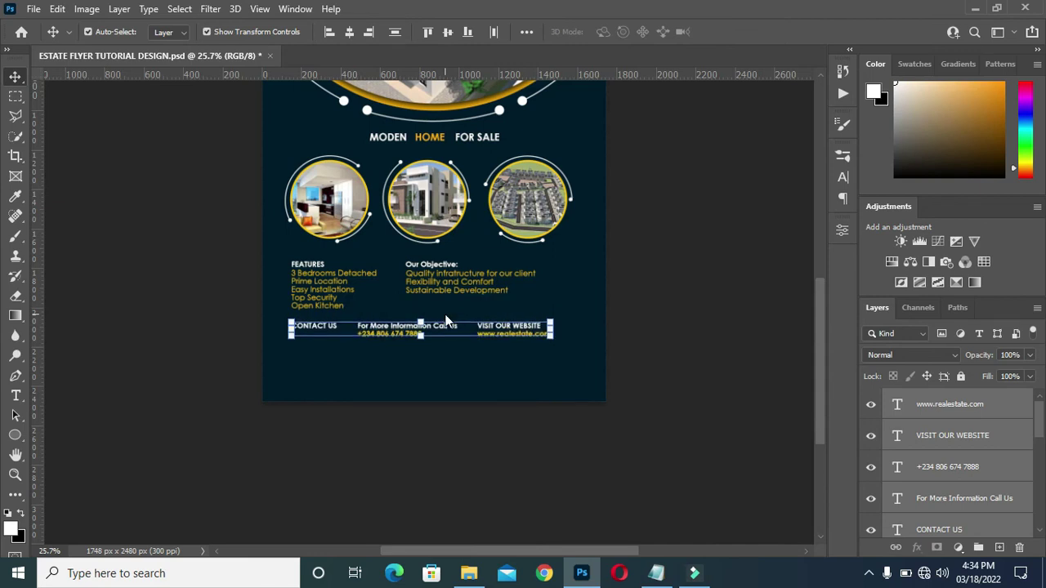
{"action": "scroll", "coordinate": [433, 376], "scroll_direction": "up", "scroll_amount": 3}
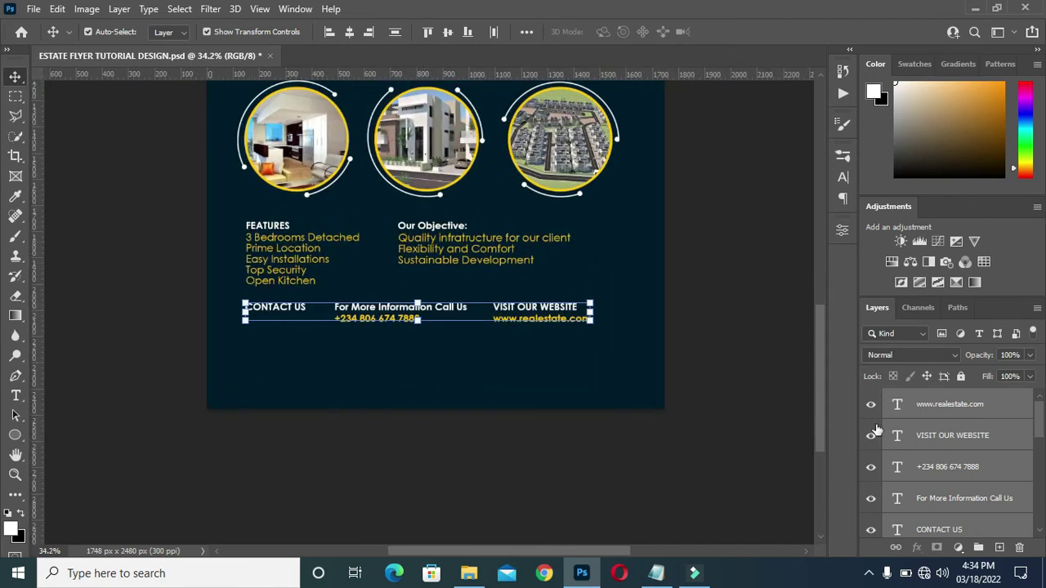
{"action": "scroll", "coordinate": [874, 431], "scroll_direction": "down", "scroll_amount": 1}
{"action": "key", "text": "ctrl+g"}
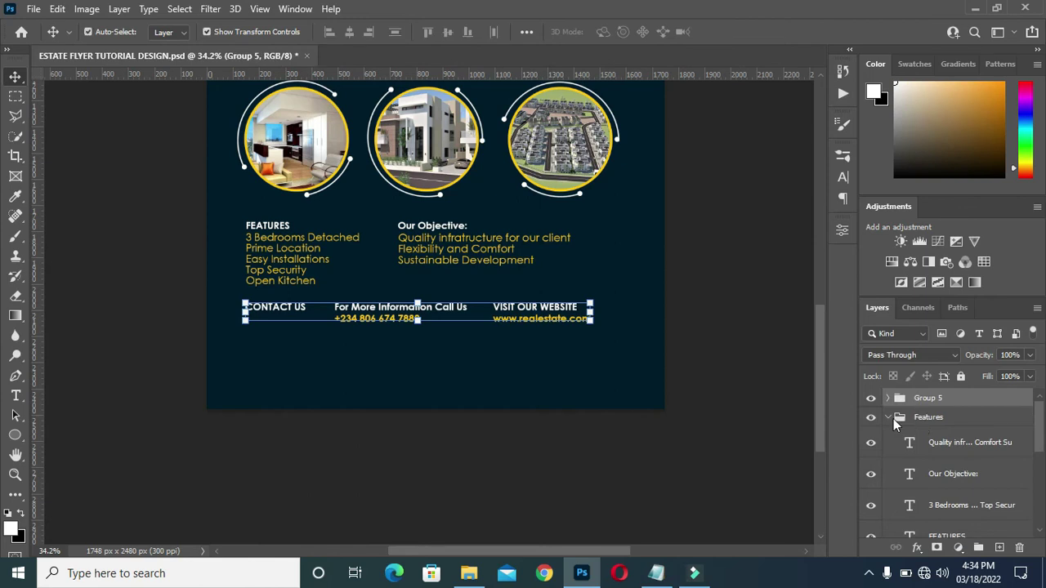
{"action": "left_click", "coordinate": [887, 418]}
{"action": "double_click", "coordinate": [929, 398]}
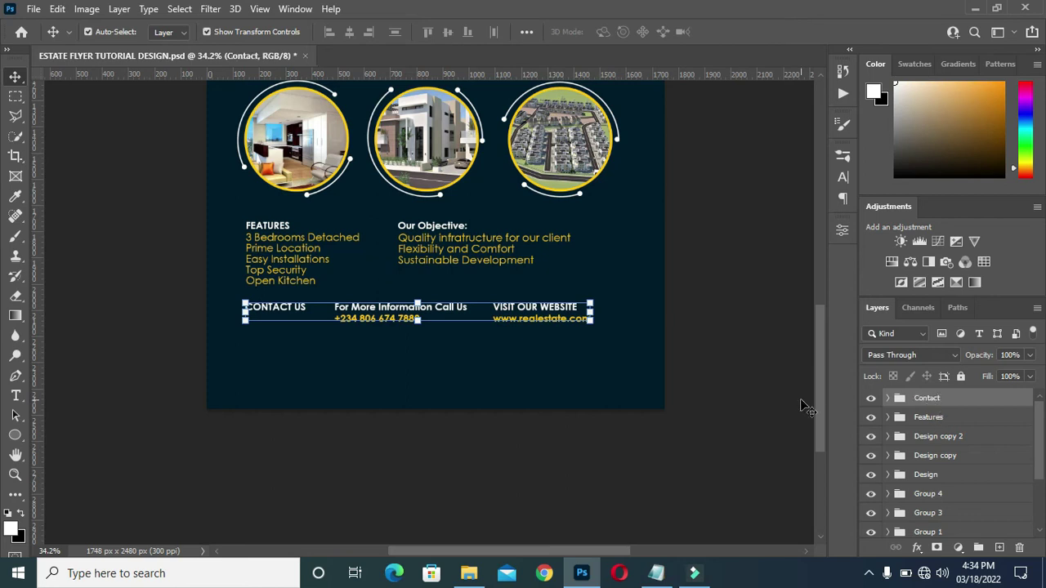
Step: Scale the Contact group up to about 109%
{"action": "left_click_drag", "start_coordinate": [594, 324], "coordinate": [623, 332]}
{"action": "left_click", "coordinate": [758, 32]}
{"action": "scroll", "coordinate": [396, 381], "scroll_direction": "up", "scroll_amount": 1}
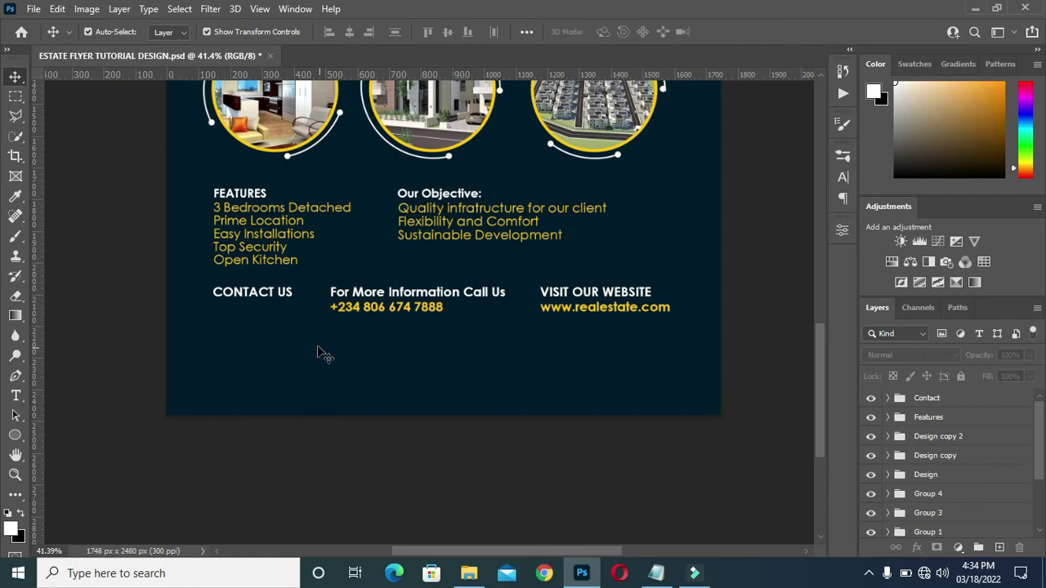
{"action": "scroll", "coordinate": [318, 353], "scroll_direction": "up", "scroll_amount": 1}
Step: Draw a white rounded rectangle below the contact row and shift it slightly right
{"action": "left_click_drag", "start_coordinate": [16, 433], "coordinate": [81, 453]}
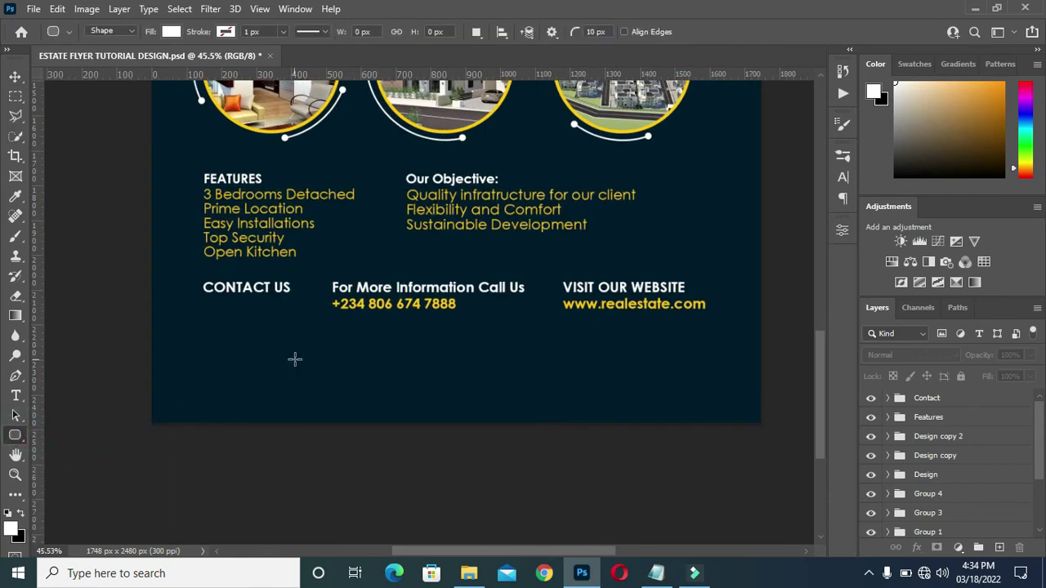
{"action": "left_click_drag", "start_coordinate": [295, 343], "coordinate": [453, 376]}
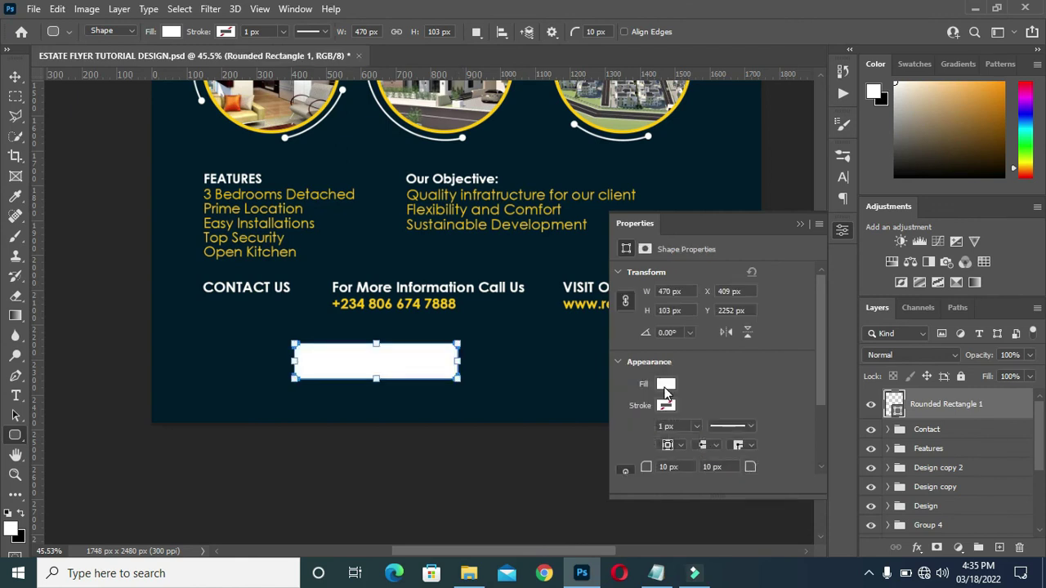
{"action": "left_click", "coordinate": [801, 221]}
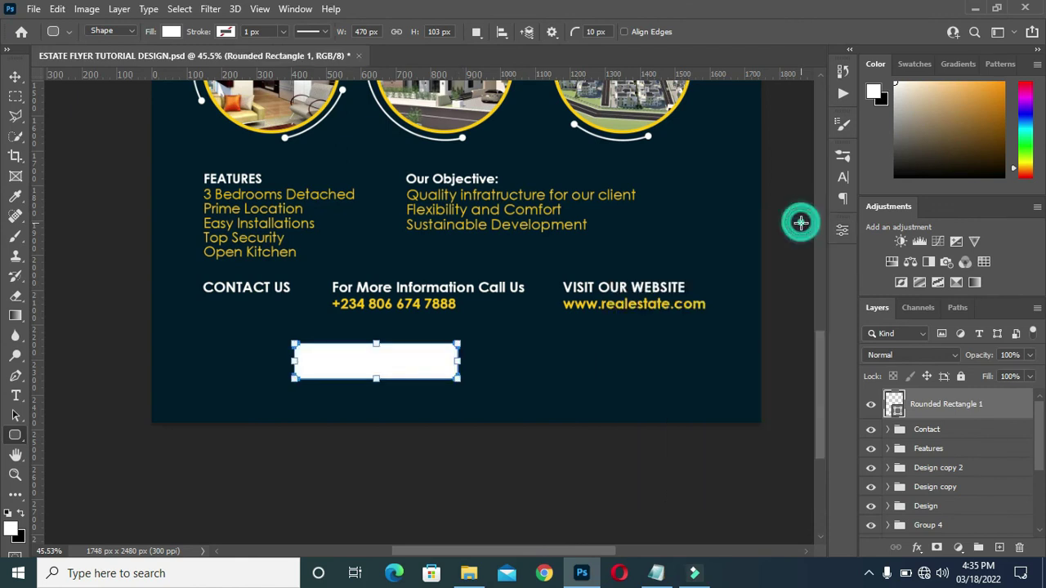
{"action": "left_click", "coordinate": [15, 76]}
{"action": "scroll", "coordinate": [335, 237], "scroll_direction": "down", "scroll_amount": 3}
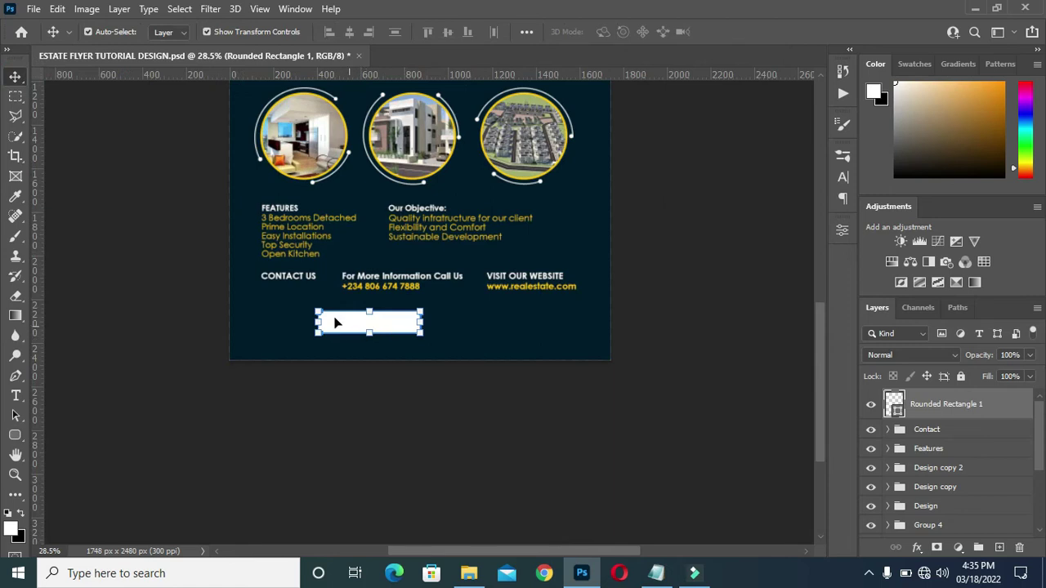
{"action": "scroll", "coordinate": [335, 323], "scroll_direction": "up", "scroll_amount": 2}
{"action": "left_click_drag", "start_coordinate": [433, 329], "coordinate": [467, 323]}
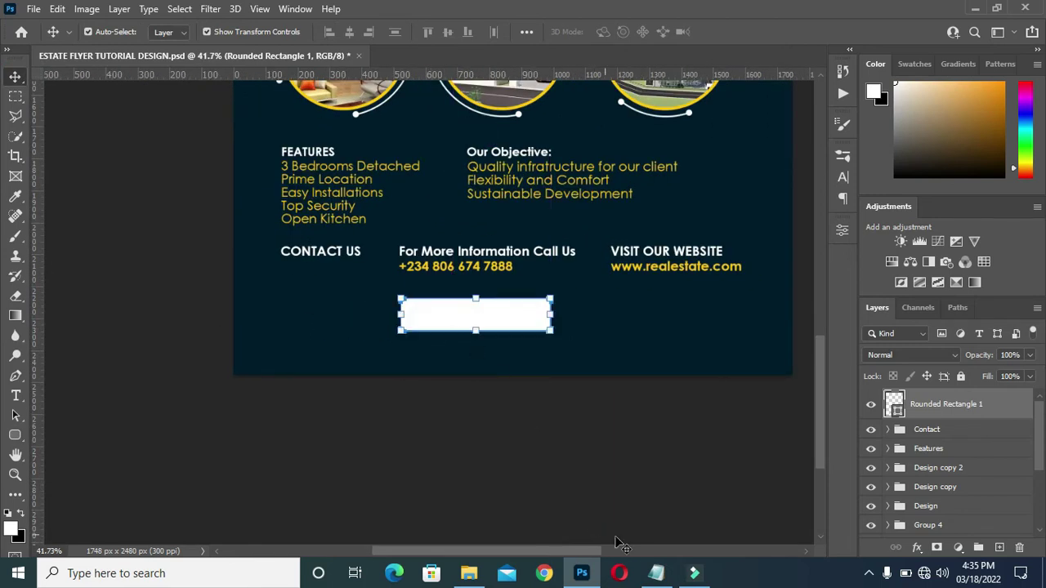
Step: Copy 'Start Price' from the notes and paste it as new text left of the rectangle
{"action": "left_click", "coordinate": [656, 573]}
{"action": "left_click", "coordinate": [260, 177]}
{"action": "key", "text": "shift+Home"}
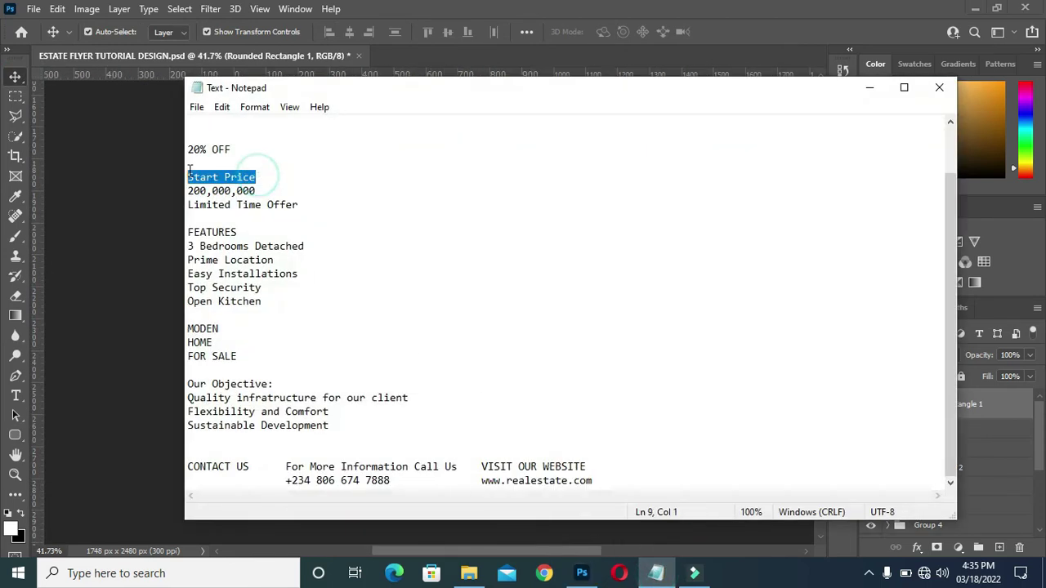
{"action": "triple_click", "coordinate": [250, 176]}
{"action": "key", "text": "ctrl+c"}
{"action": "left_click", "coordinate": [869, 88]}
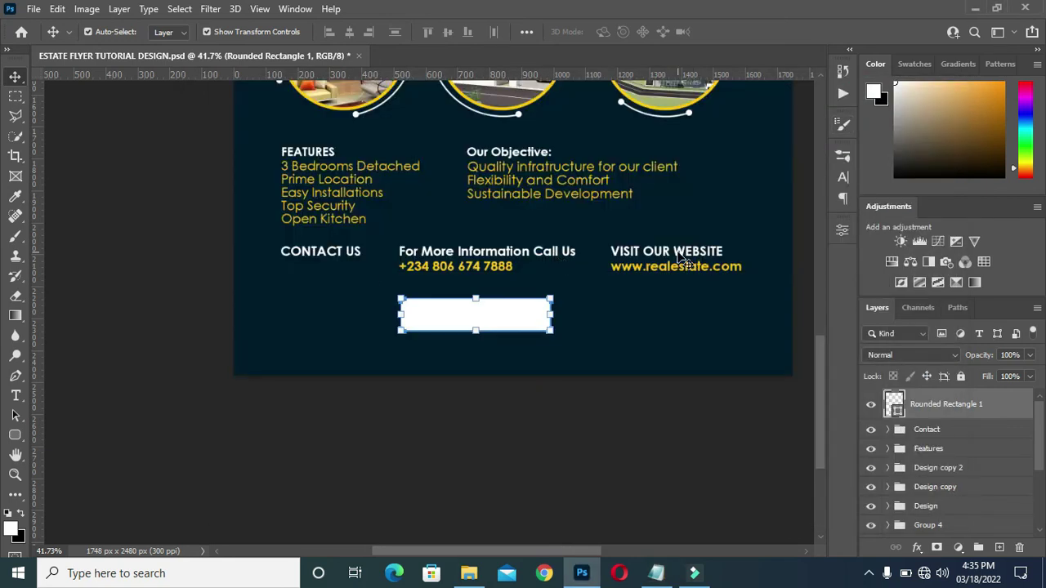
{"action": "key", "text": "t"}
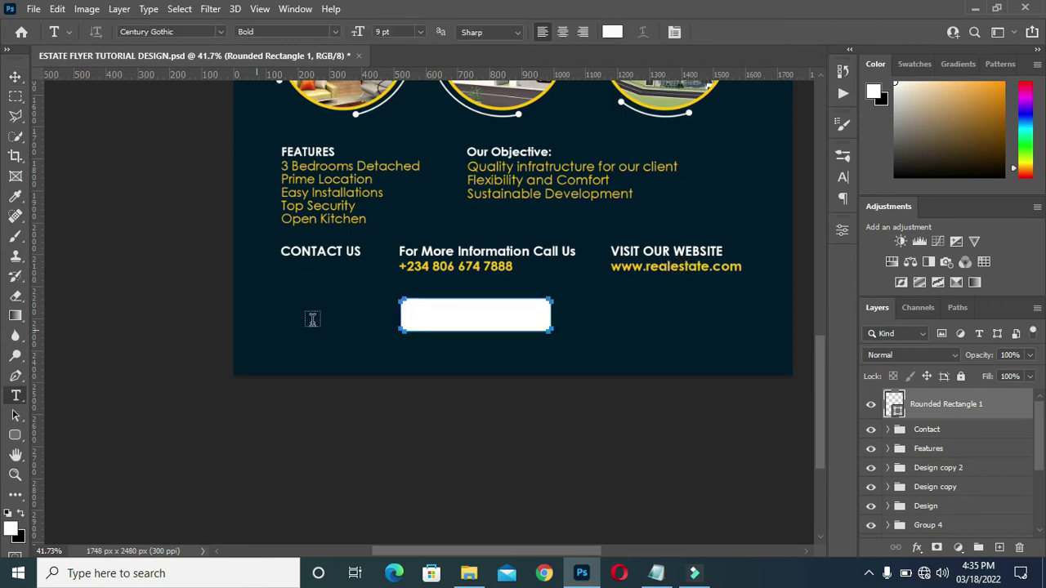
{"action": "left_click", "coordinate": [285, 321]}
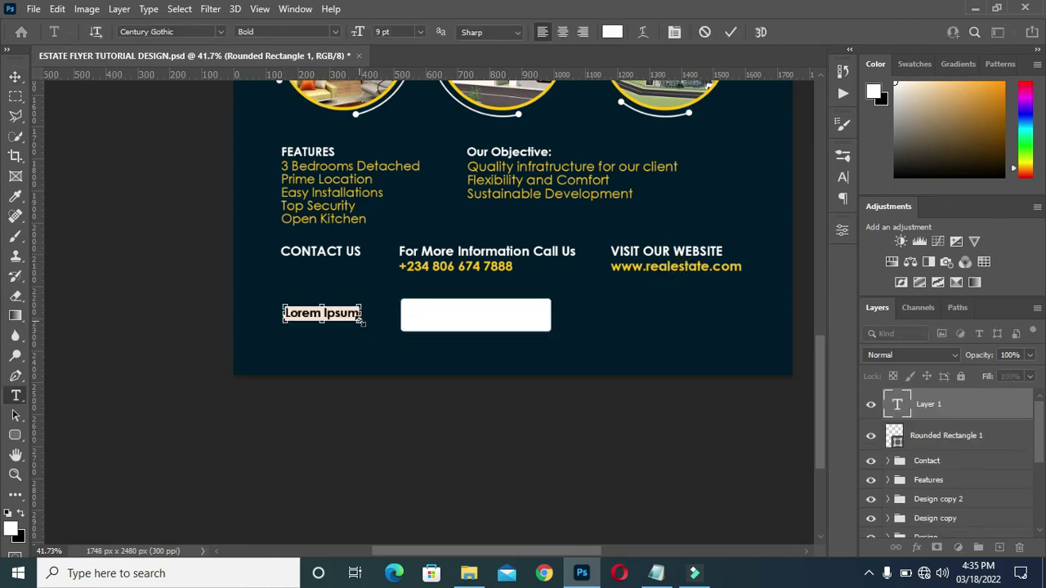
{"action": "key", "text": "ctrl+v"}
{"action": "left_click", "coordinate": [730, 32]}
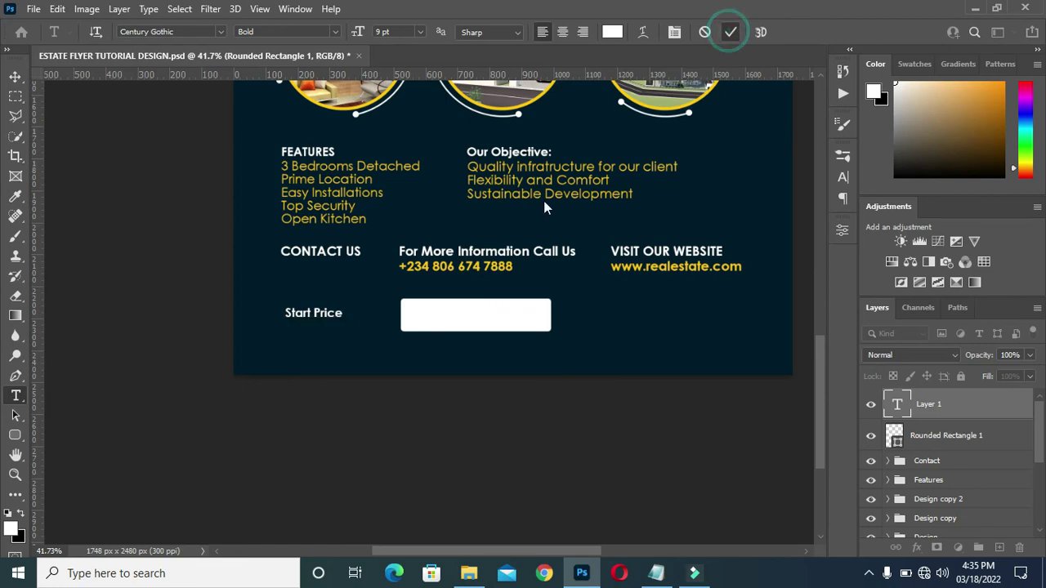
Step: Nudge the Start Price text up-left and enlarge it to about 138%
{"action": "left_click", "coordinate": [16, 79]}
{"action": "scroll", "coordinate": [347, 321], "scroll_direction": "up", "scroll_amount": 3}
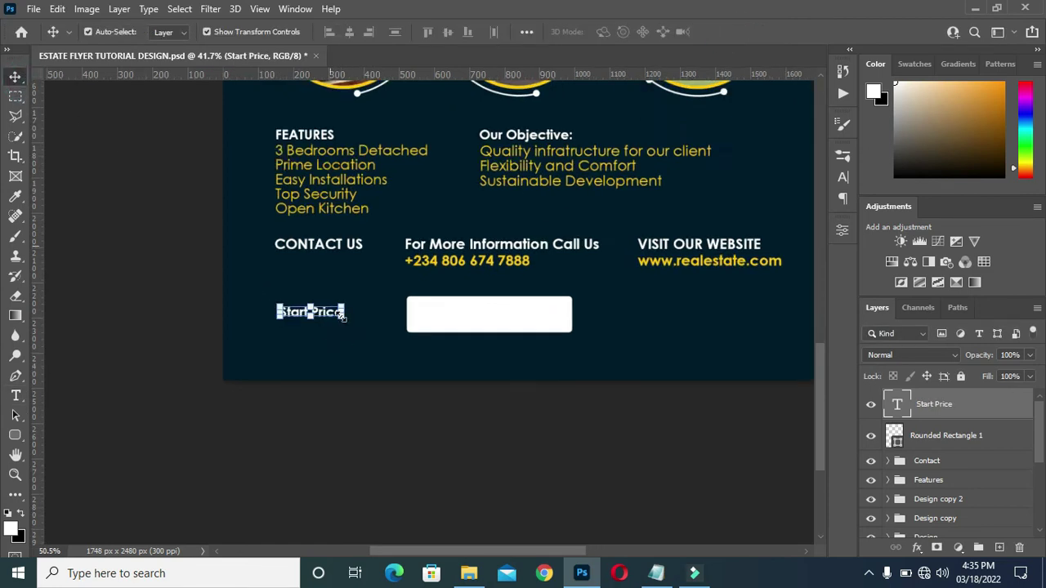
{"action": "left_click_drag", "start_coordinate": [289, 313], "coordinate": [284, 310]}
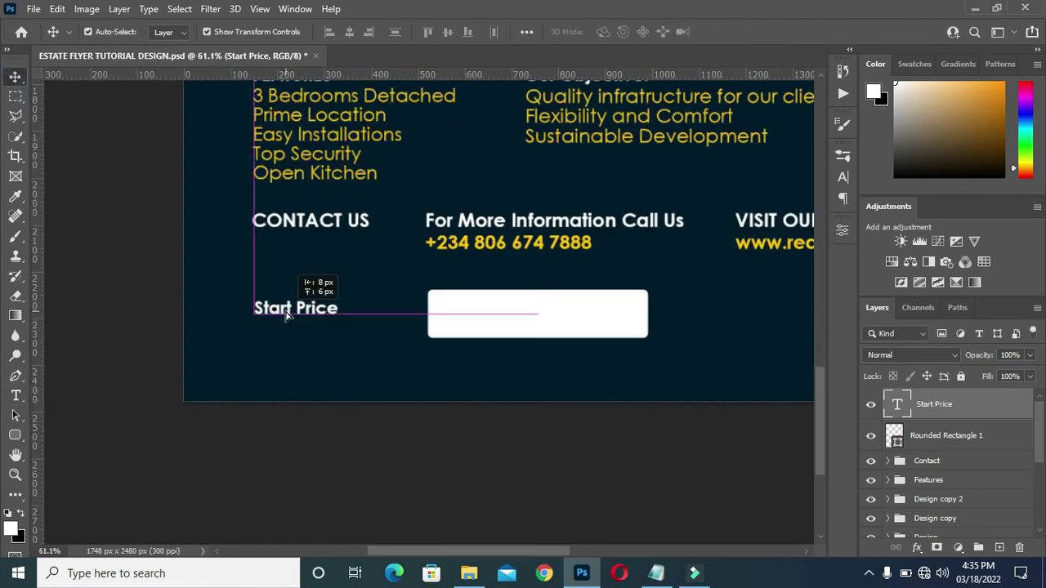
{"action": "left_click", "coordinate": [337, 314]}
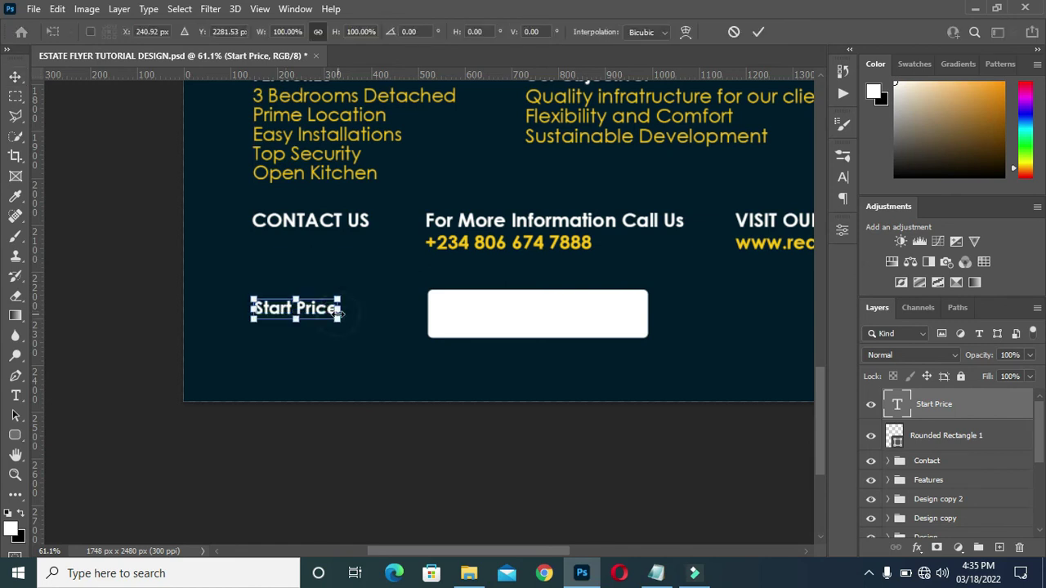
{"action": "left_click_drag", "start_coordinate": [337, 309], "coordinate": [374, 309]}
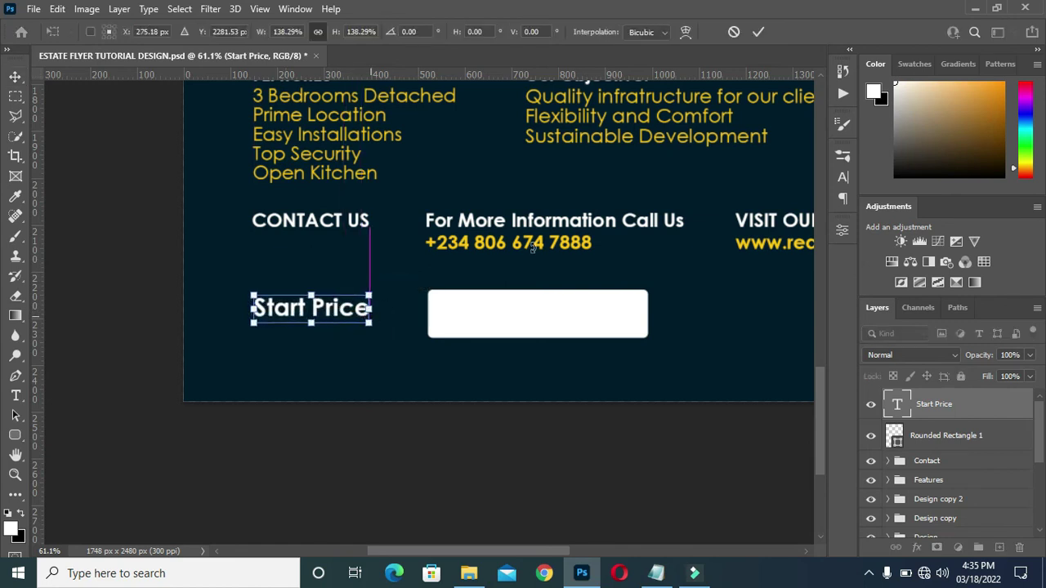
{"action": "left_click", "coordinate": [759, 33]}
Step: Colour Start Price with the phone number's yellow and set it to Bold Italic
{"action": "key", "text": "t"}
{"action": "left_click", "coordinate": [613, 32]}
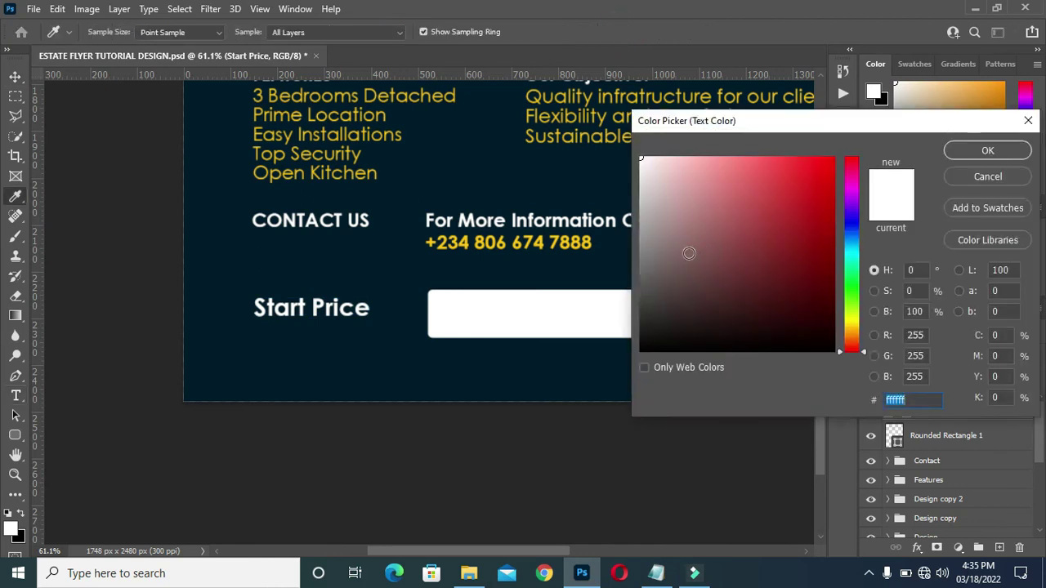
{"action": "left_click", "coordinate": [556, 241]}
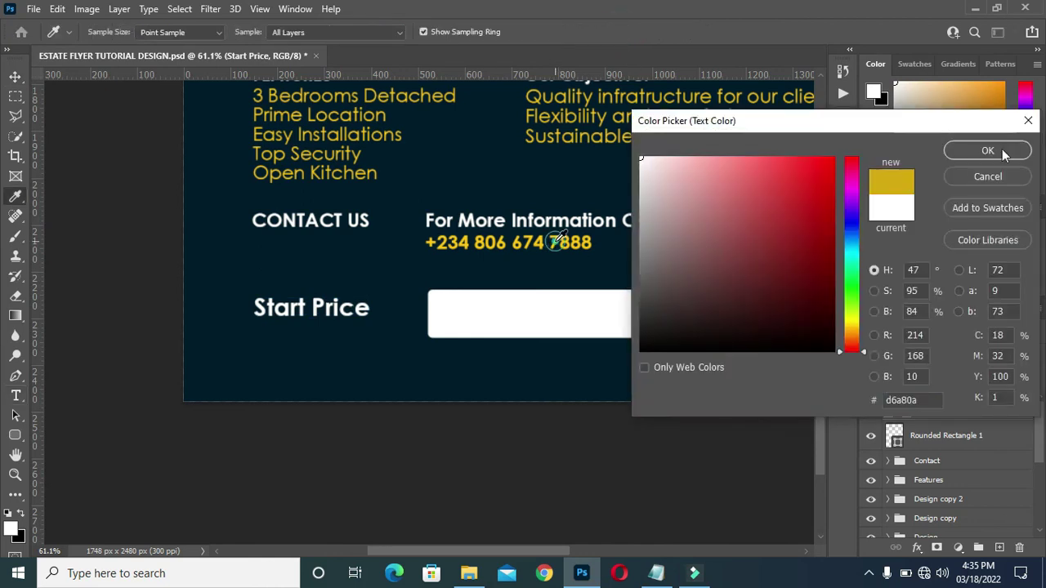
{"action": "left_click", "coordinate": [1003, 153]}
{"action": "left_click", "coordinate": [332, 32]}
{"action": "left_click", "coordinate": [269, 84]}
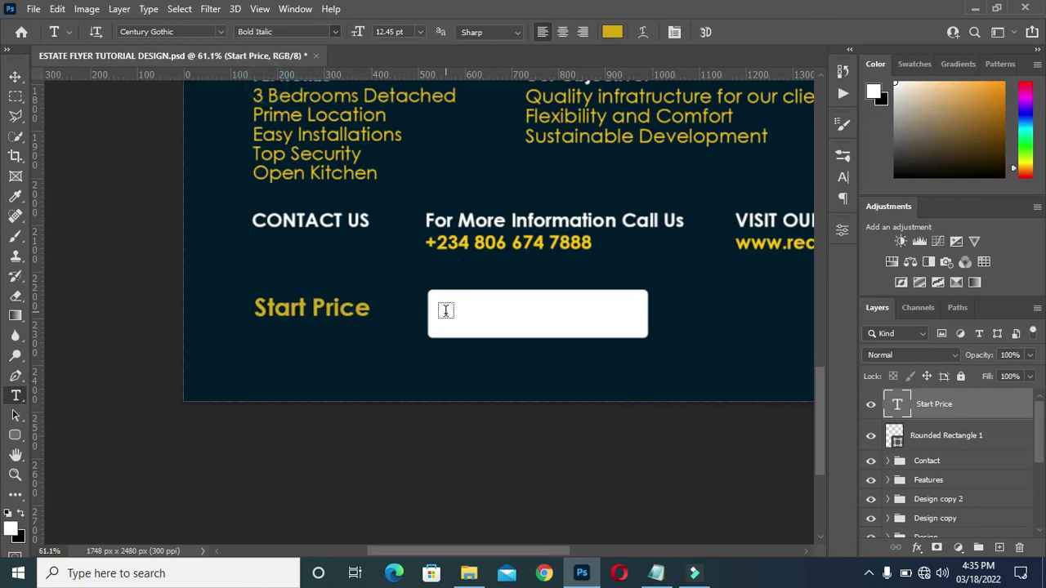
{"action": "left_click", "coordinate": [15, 75]}
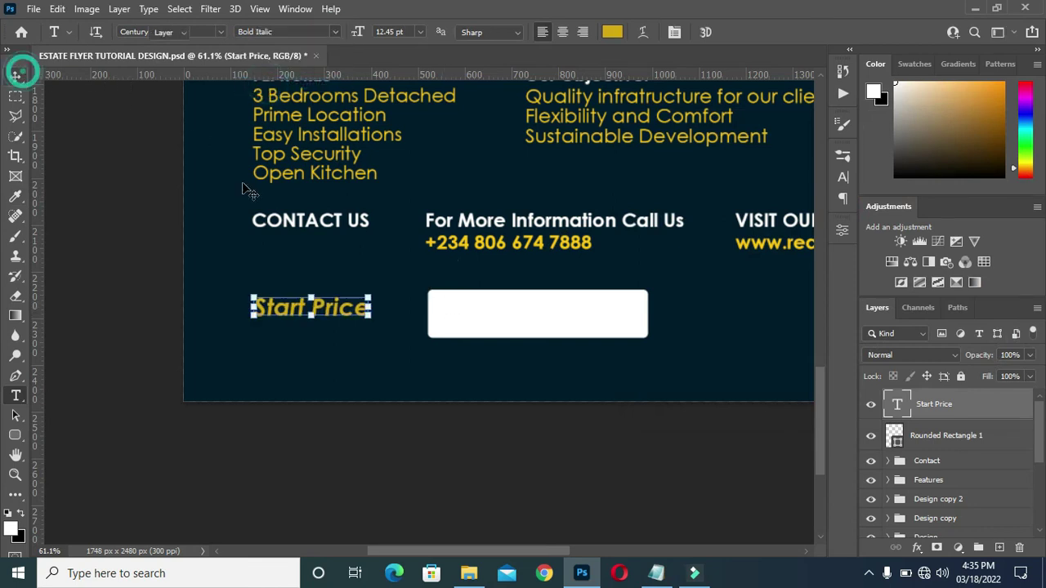
Step: Move the white box left toward Start Price and narrow it from the right
{"action": "left_click_drag", "start_coordinate": [528, 327], "coordinate": [482, 317]}
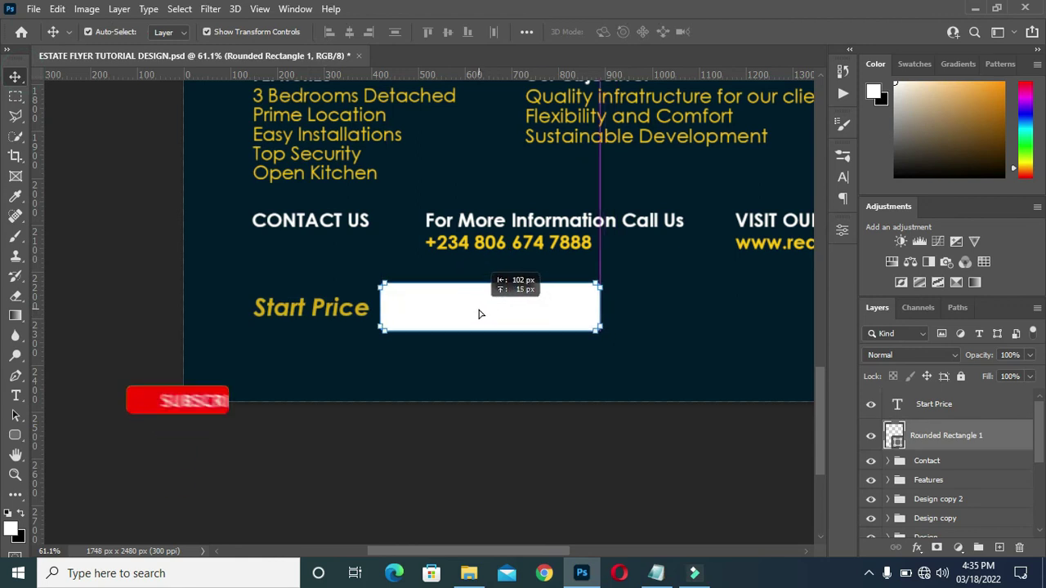
{"action": "key", "text": "ctrl+t"}
{"action": "left_click_drag", "start_coordinate": [595, 308], "coordinate": [530, 312]}
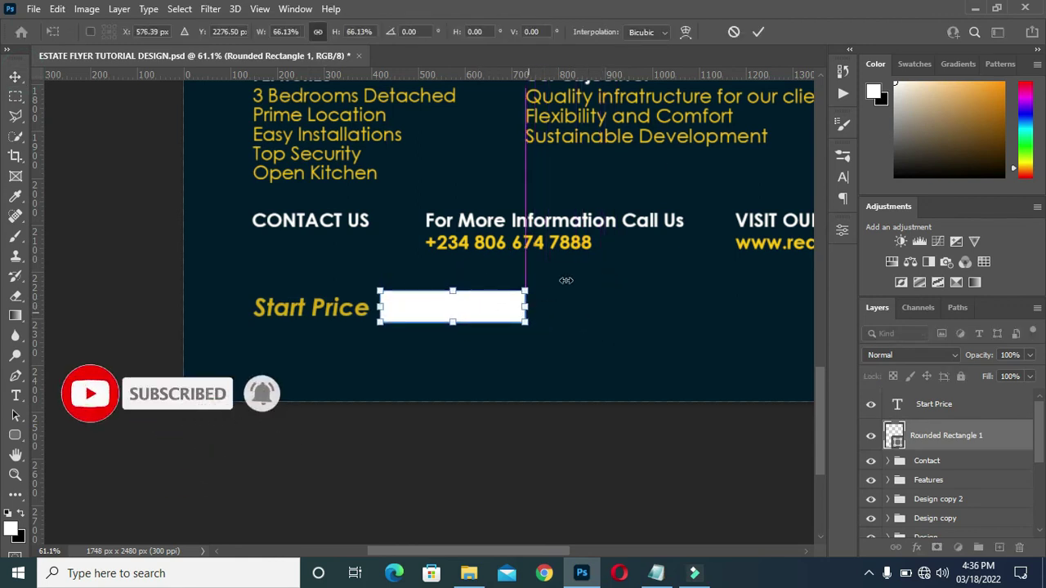
{"action": "left_click", "coordinate": [758, 32]}
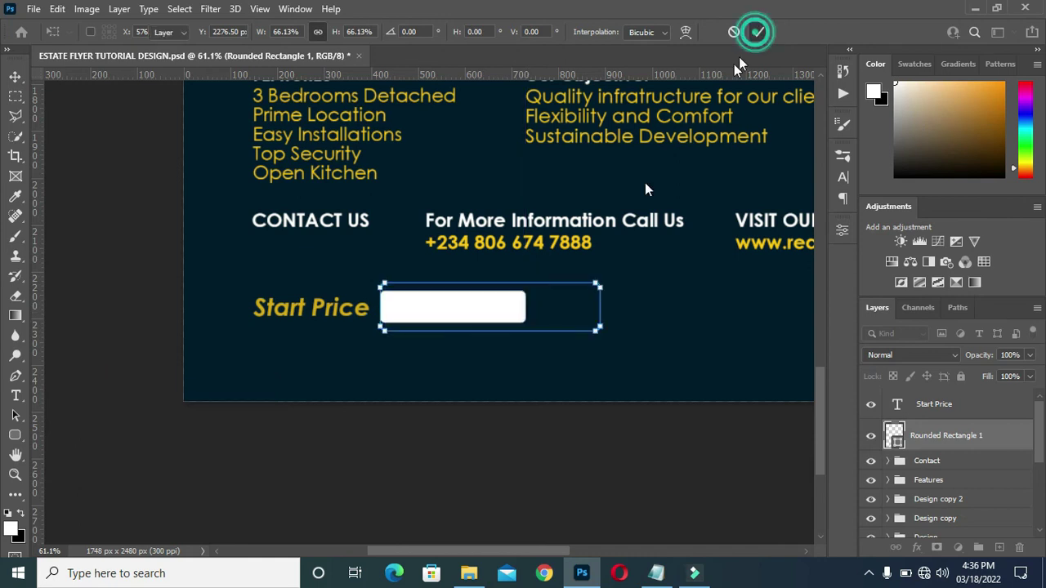
Step: Duplicate the Start Price text, stack it above the white box, and place it inside
{"action": "left_click", "coordinate": [343, 319]}
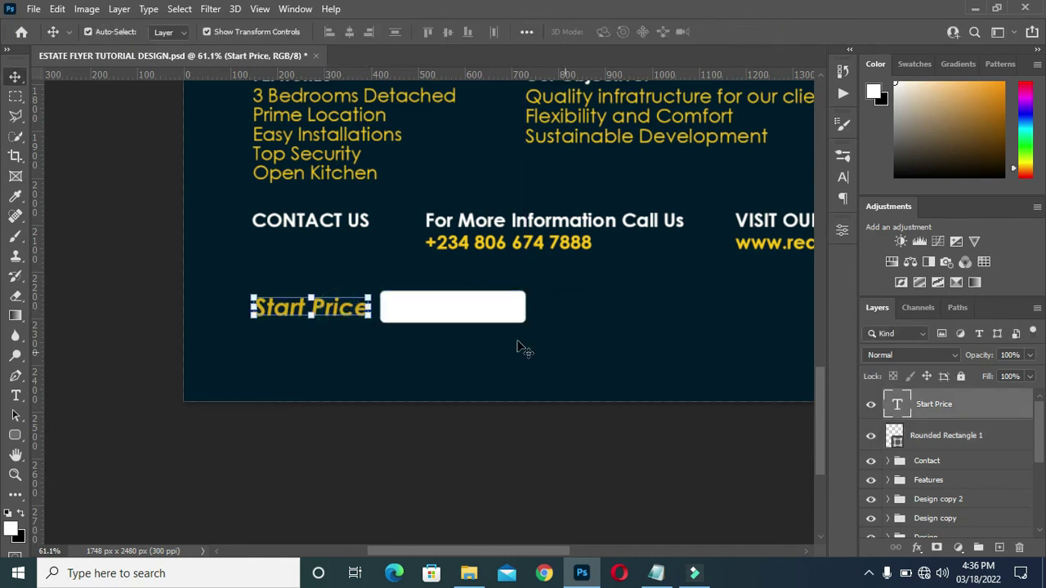
{"action": "left_click_drag", "start_coordinate": [957, 436], "coordinate": [948, 400]}
{"action": "left_click", "coordinate": [343, 319]}
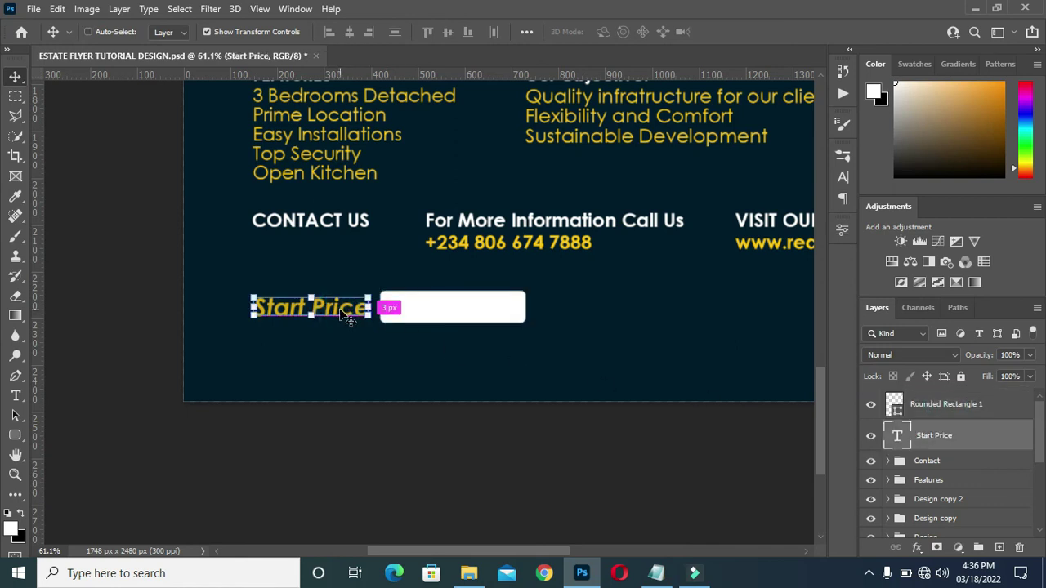
{"action": "left_click", "coordinate": [347, 319], "text": "alt"}
{"action": "left_click_drag", "start_coordinate": [950, 439], "coordinate": [945, 399]}
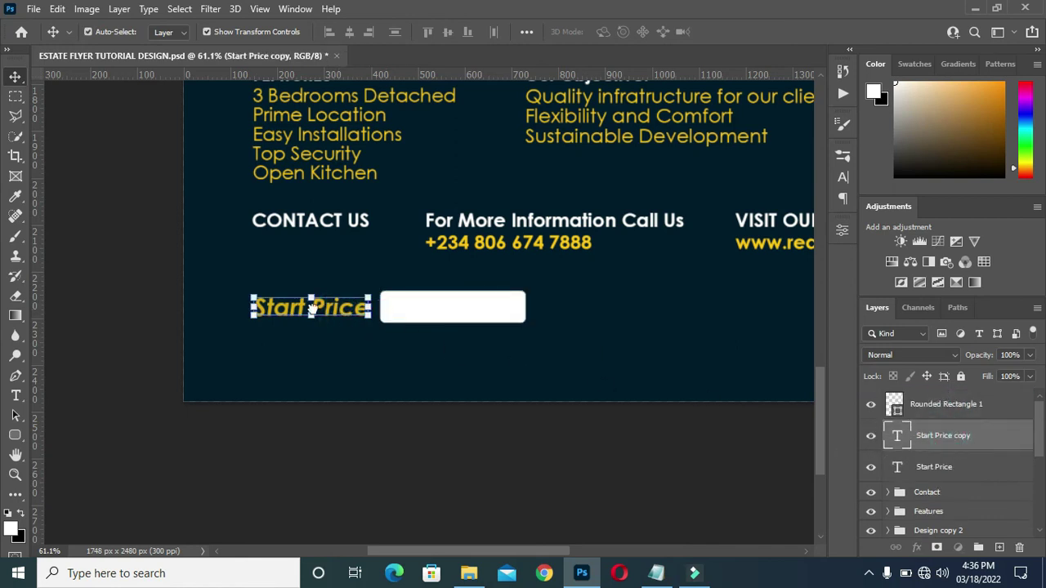
{"action": "left_click_drag", "start_coordinate": [325, 309], "coordinate": [459, 307]}
Step: Replace the copied text in the box with 200,000,000 pasted from the notes
{"action": "double_click", "coordinate": [459, 307]}
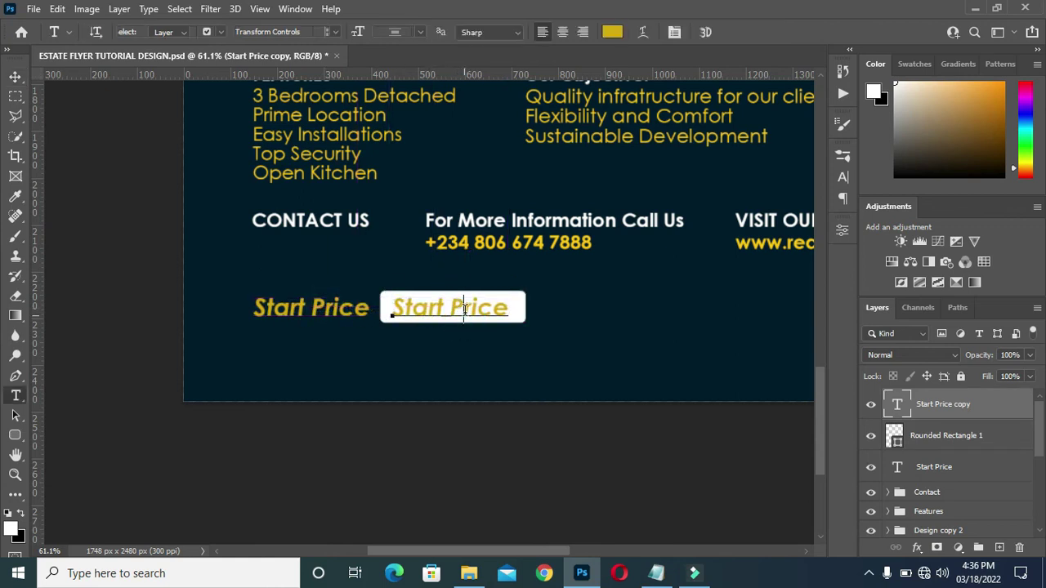
{"action": "left_click", "coordinate": [656, 572]}
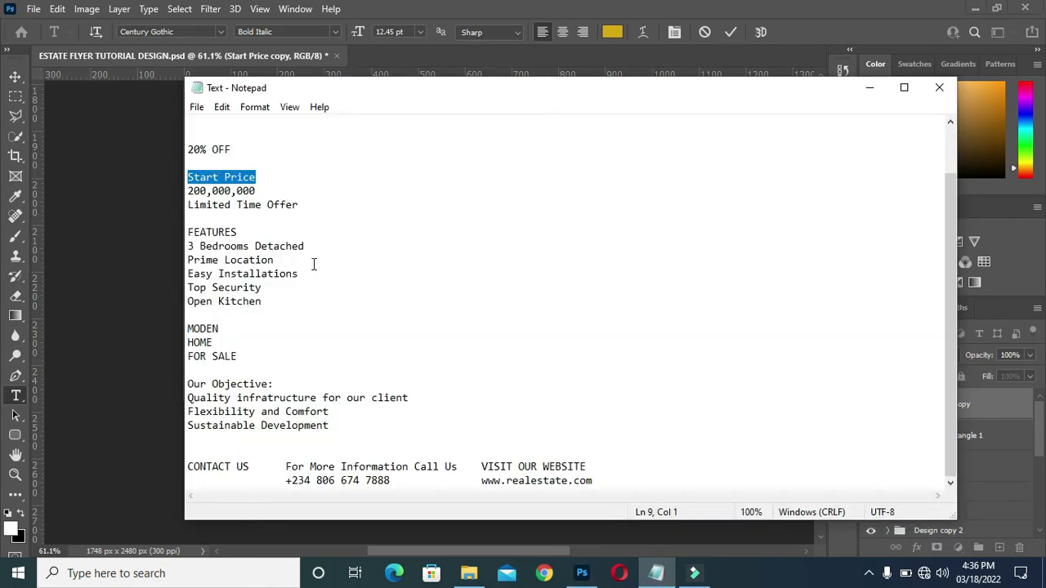
{"action": "left_click_drag", "start_coordinate": [265, 191], "coordinate": [189, 191]}
{"action": "key", "text": "ctrl+c"}
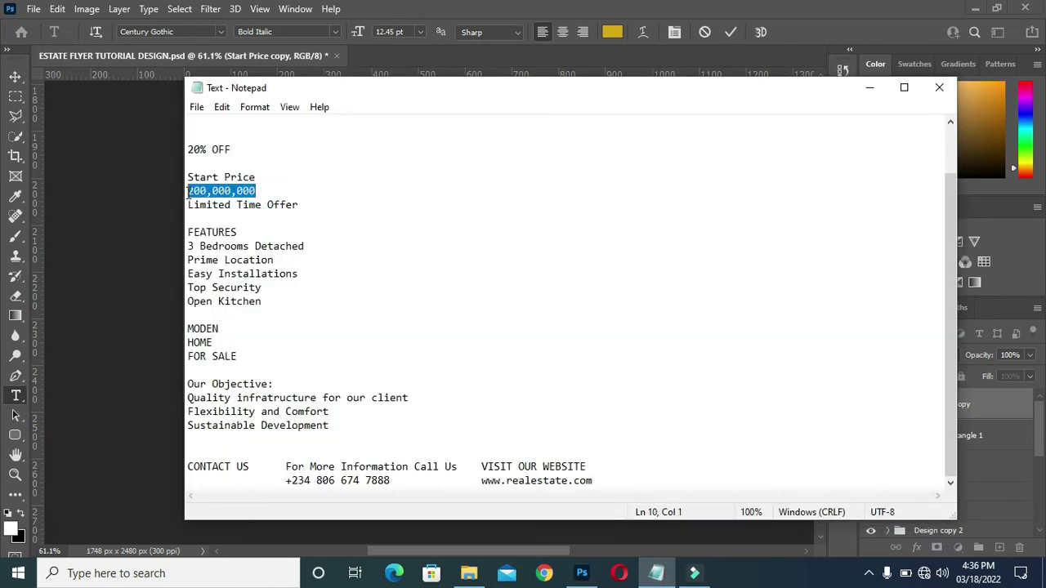
{"action": "left_click", "coordinate": [870, 88]}
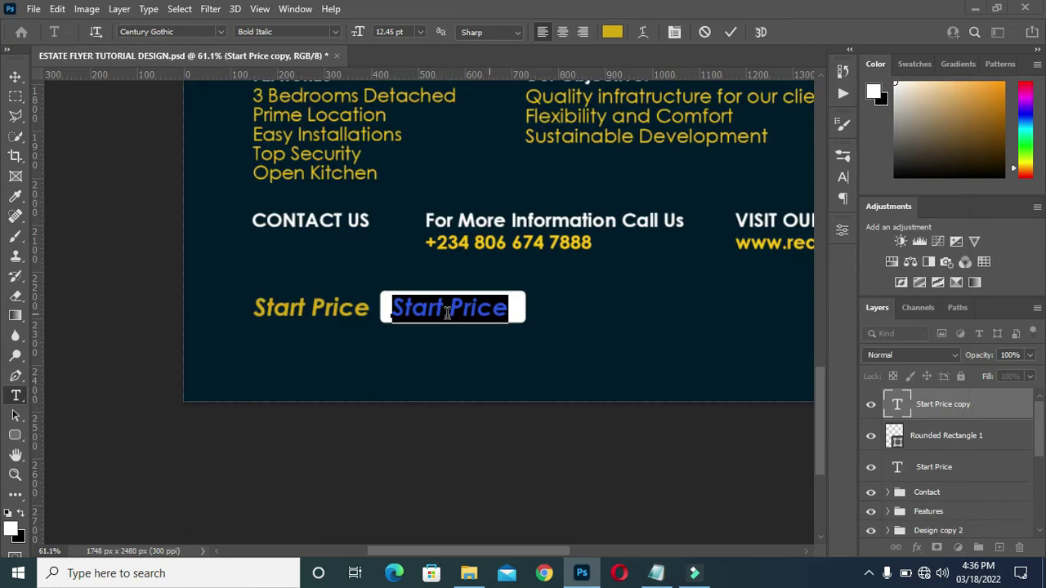
{"action": "key", "text": "ctrl+v"}
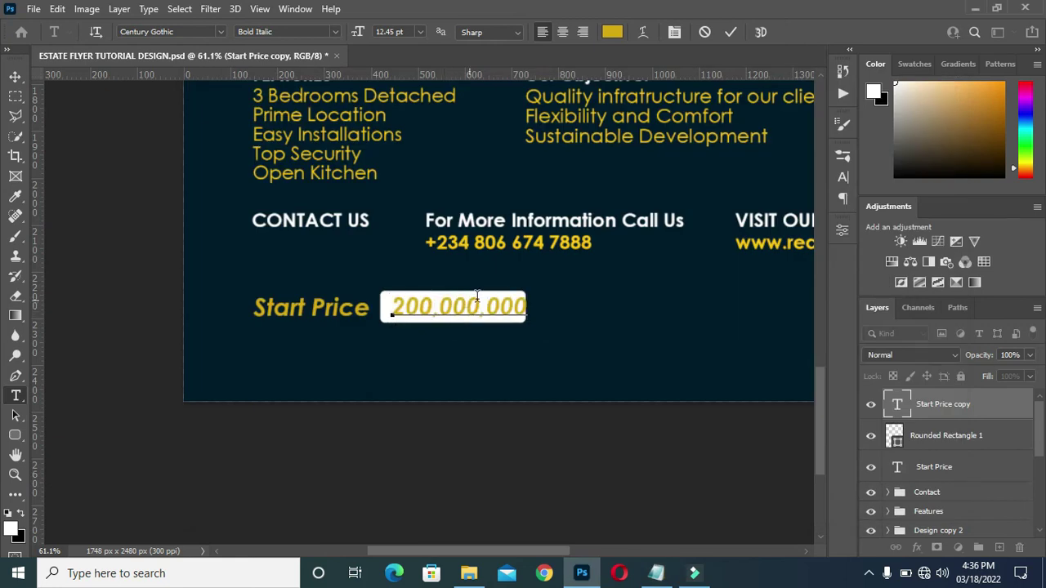
{"action": "left_click", "coordinate": [732, 32]}
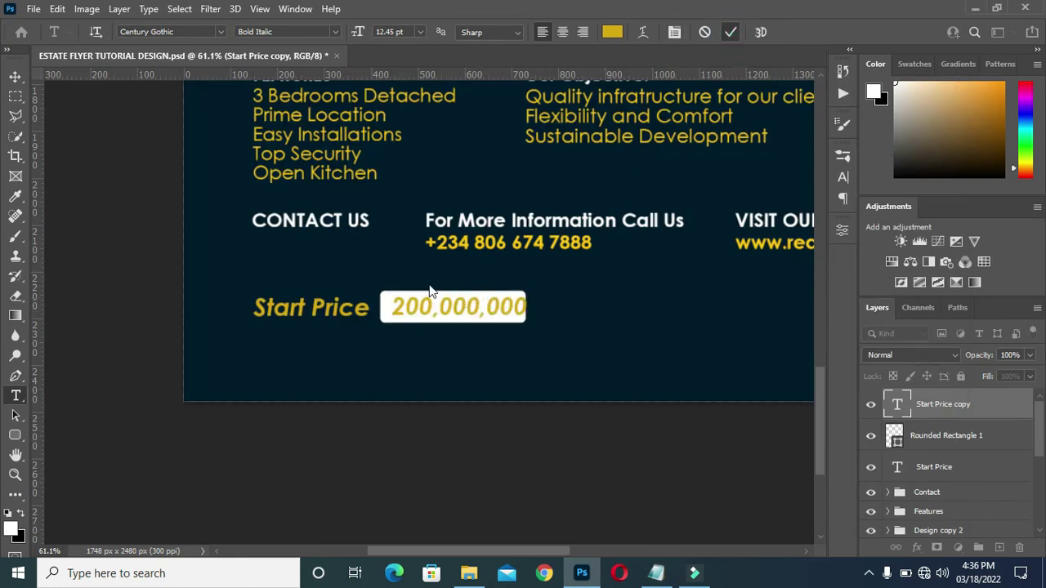
Step: Widen the white box to fit the price and shift 200,000,000 right inside it
{"action": "left_click", "coordinate": [15, 76]}
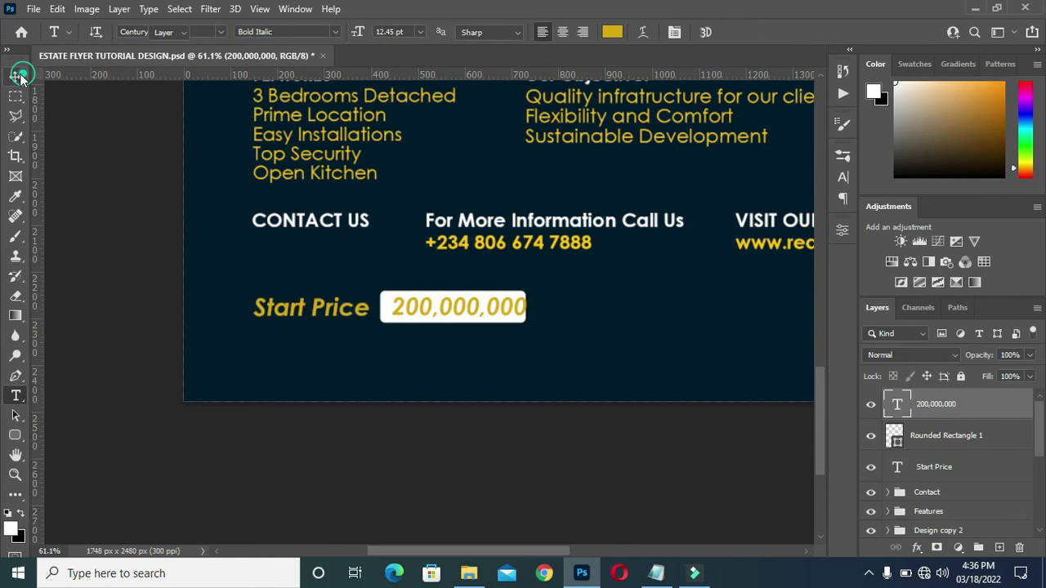
{"action": "left_click", "coordinate": [964, 434]}
{"action": "left_click_drag", "start_coordinate": [531, 312], "coordinate": [542, 308]}
{"action": "left_click", "coordinate": [757, 33]}
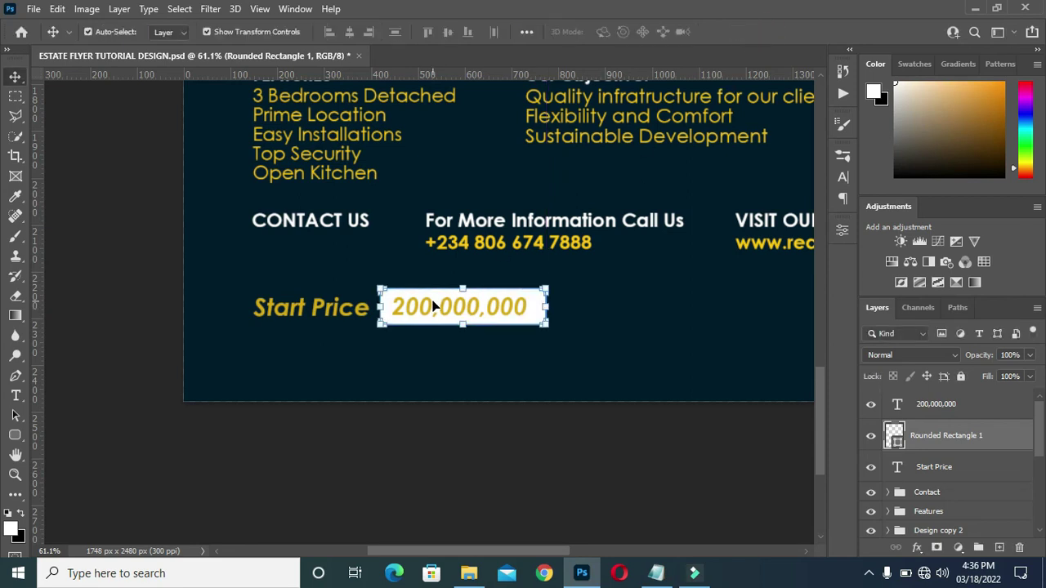
{"action": "scroll", "coordinate": [433, 304], "scroll_direction": "up", "scroll_amount": 1}
{"action": "left_click_drag", "start_coordinate": [431, 314], "coordinate": [446, 308]}
Step: Duplicate the 200,000,000 text just below the box
{"action": "scroll", "coordinate": [446, 308], "scroll_direction": "up", "scroll_amount": 4}
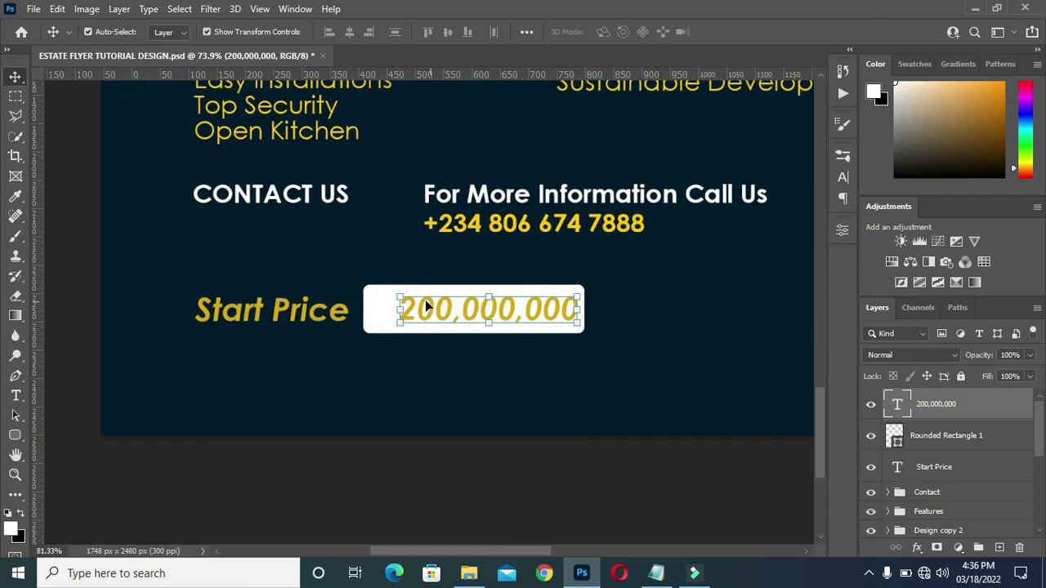
{"action": "left_click_drag", "start_coordinate": [968, 404], "coordinate": [987, 506]}
{"action": "left_click_drag", "start_coordinate": [496, 309], "coordinate": [505, 396]}
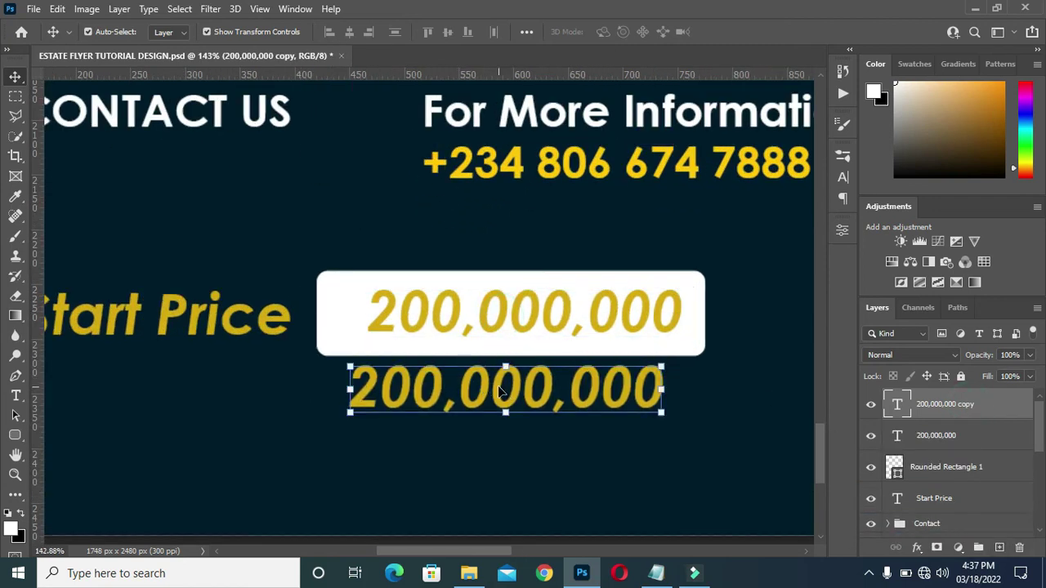
Step: Change the duplicate text to 'N' and place it just before 200,000,000
{"action": "double_click", "coordinate": [501, 390]}
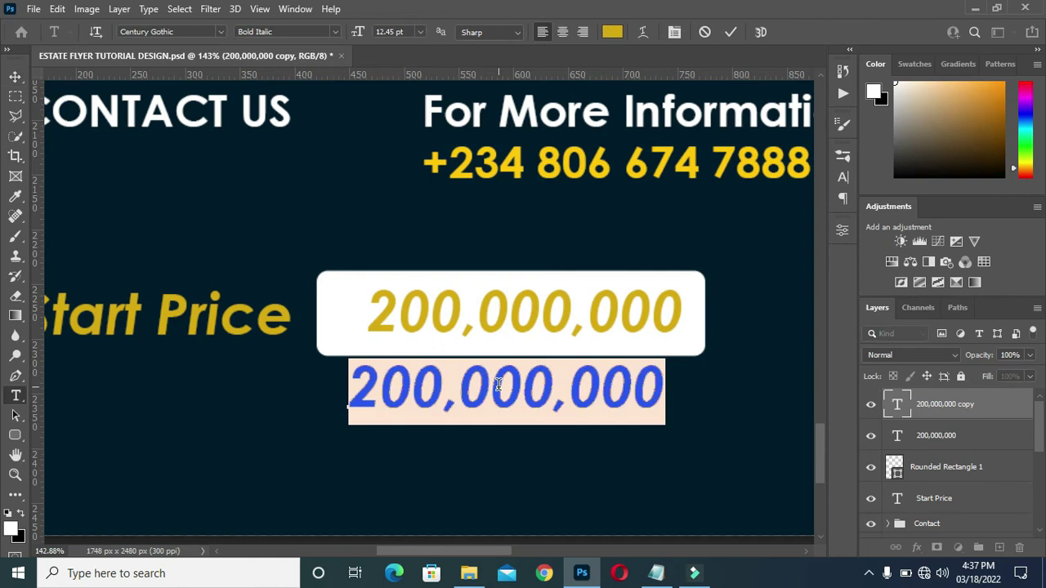
{"action": "type", "text": "N"}
{"action": "left_click", "coordinate": [729, 31]}
{"action": "left_click", "coordinate": [15, 77]}
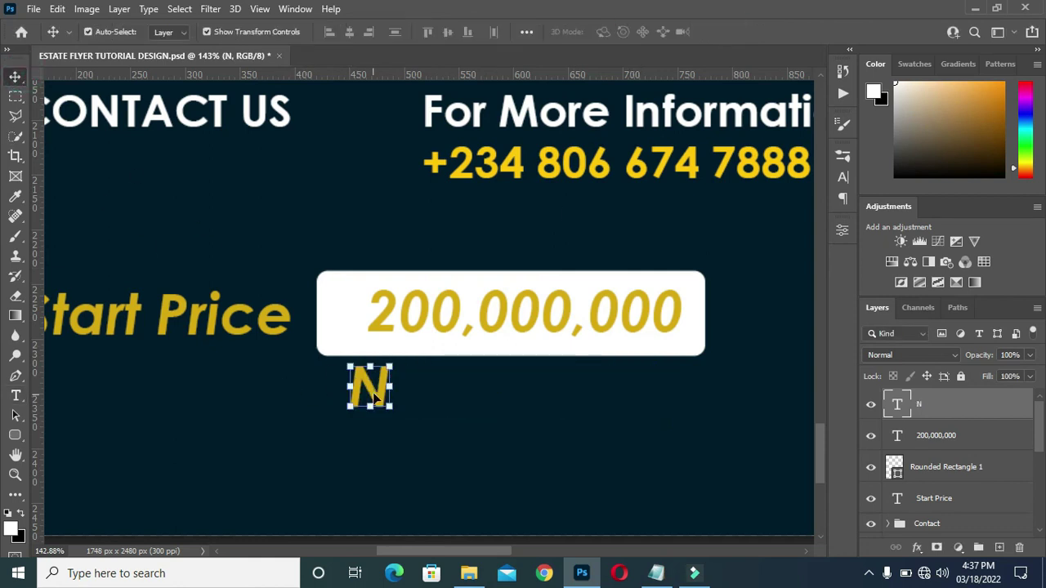
{"action": "left_click_drag", "start_coordinate": [375, 398], "coordinate": [349, 322]}
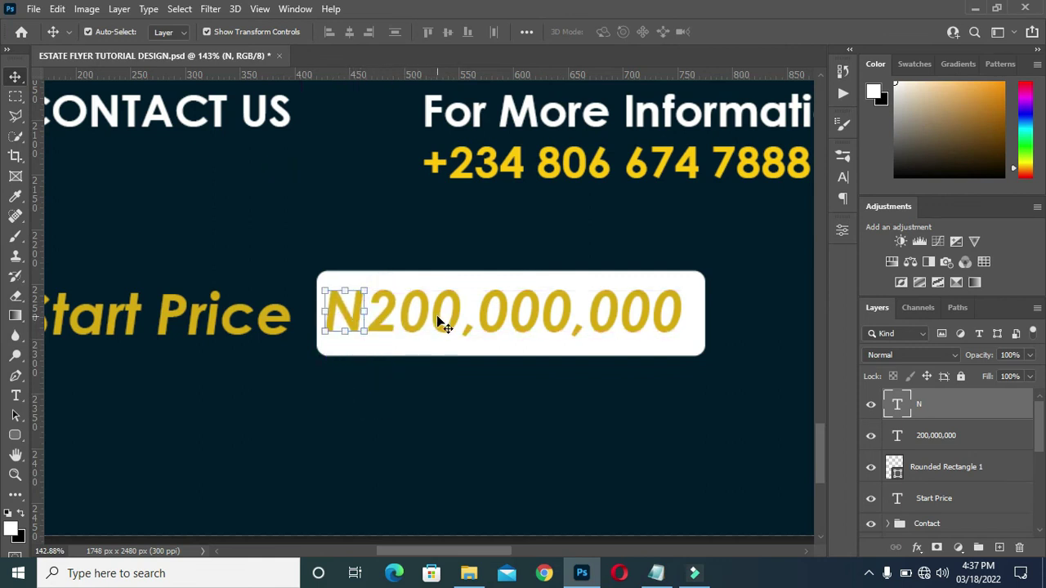
Step: Set both N and 200,000,000 to black (000000) and nudge the price right
{"action": "left_click", "coordinate": [441, 324]}
{"action": "left_click", "coordinate": [356, 320], "text": "shift"}
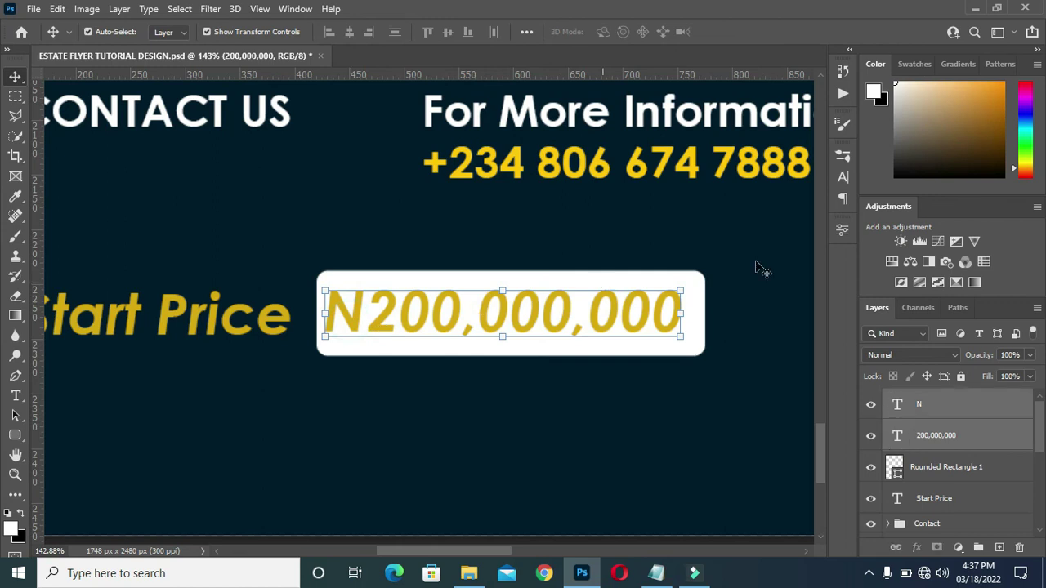
{"action": "left_click", "coordinate": [842, 233]}
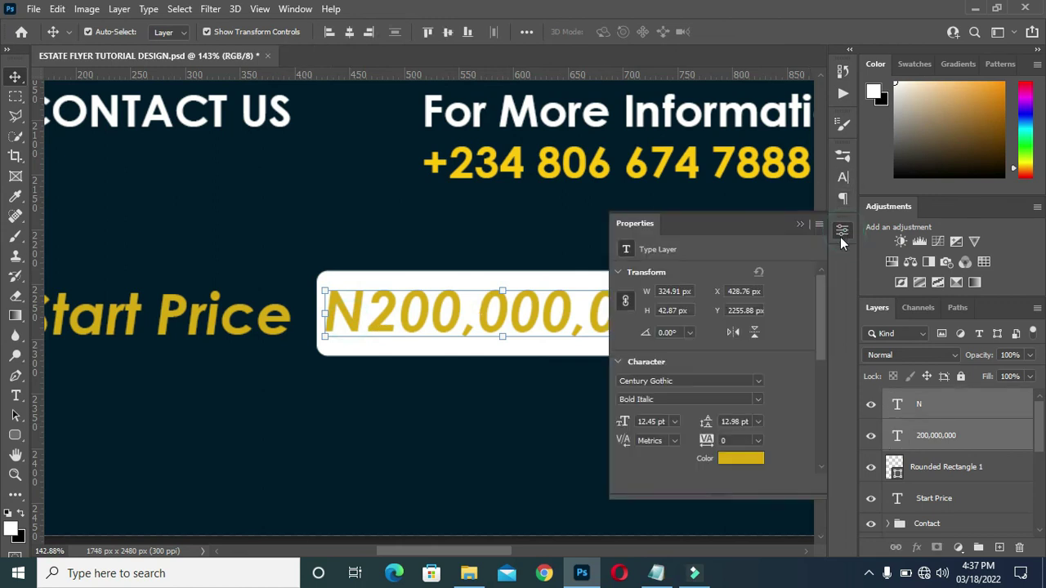
{"action": "left_click", "coordinate": [748, 460]}
{"action": "type", "text": "000000"}
{"action": "left_click", "coordinate": [987, 150]}
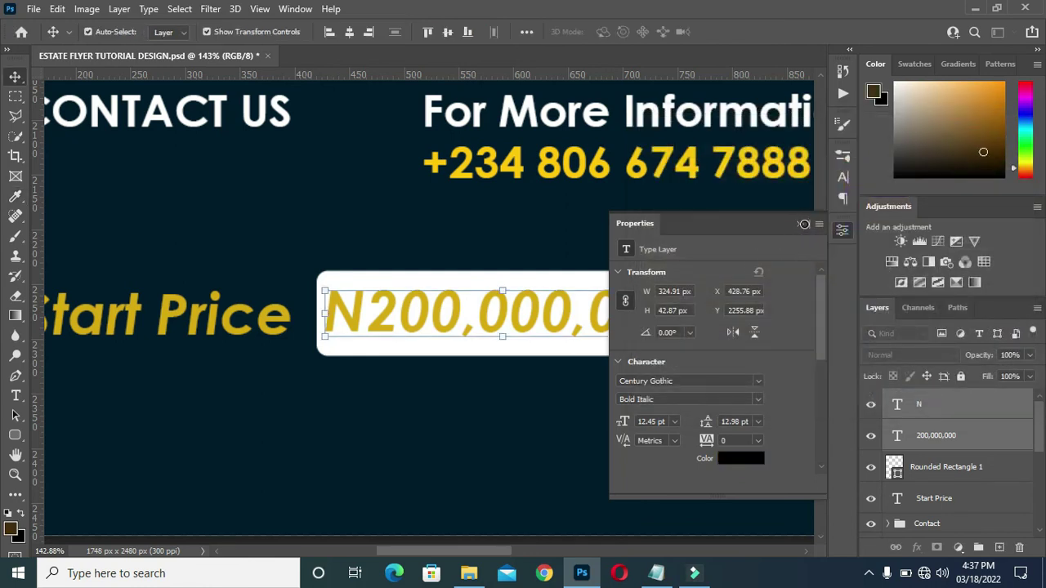
{"action": "left_click", "coordinate": [801, 224]}
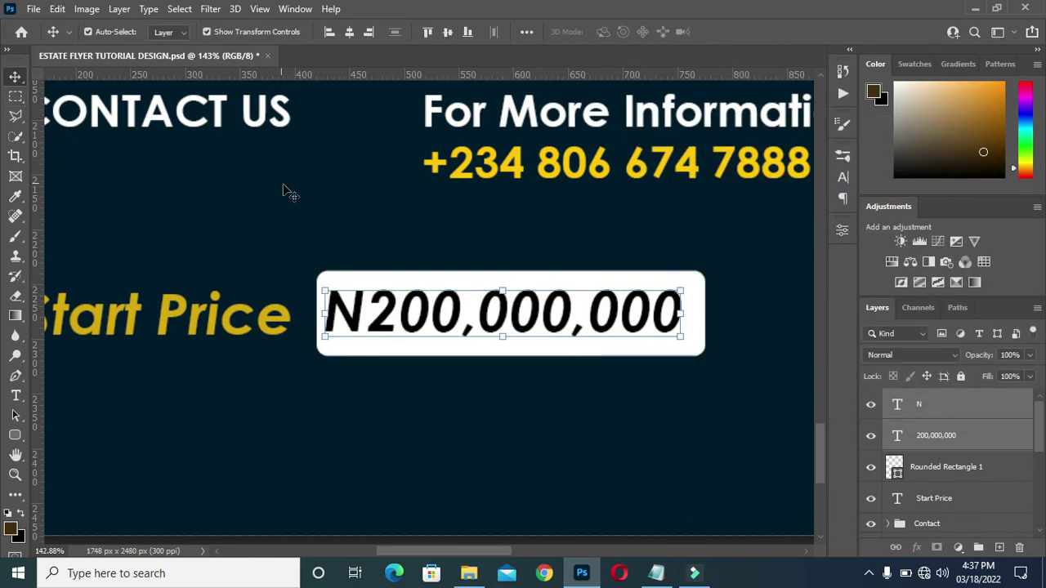
{"action": "key", "text": "Right"}
{"action": "key", "text": "Right"}
{"action": "key", "text": "Right"}
{"action": "key", "text": "Right"}
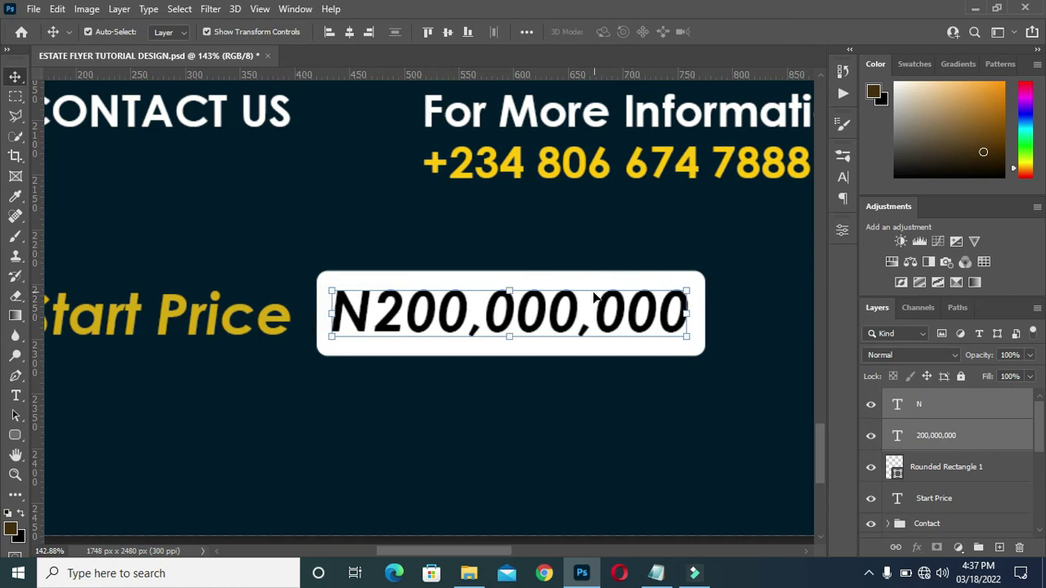
{"action": "scroll", "coordinate": [551, 286], "scroll_direction": "down", "scroll_amount": 2}
{"action": "scroll", "coordinate": [544, 327], "scroll_direction": "down", "scroll_amount": 2}
Step: Draw a thin black rectangle bar across the top of the N
{"action": "left_click", "coordinate": [525, 466]}
{"action": "scroll", "coordinate": [482, 351], "scroll_direction": "down", "scroll_amount": 1}
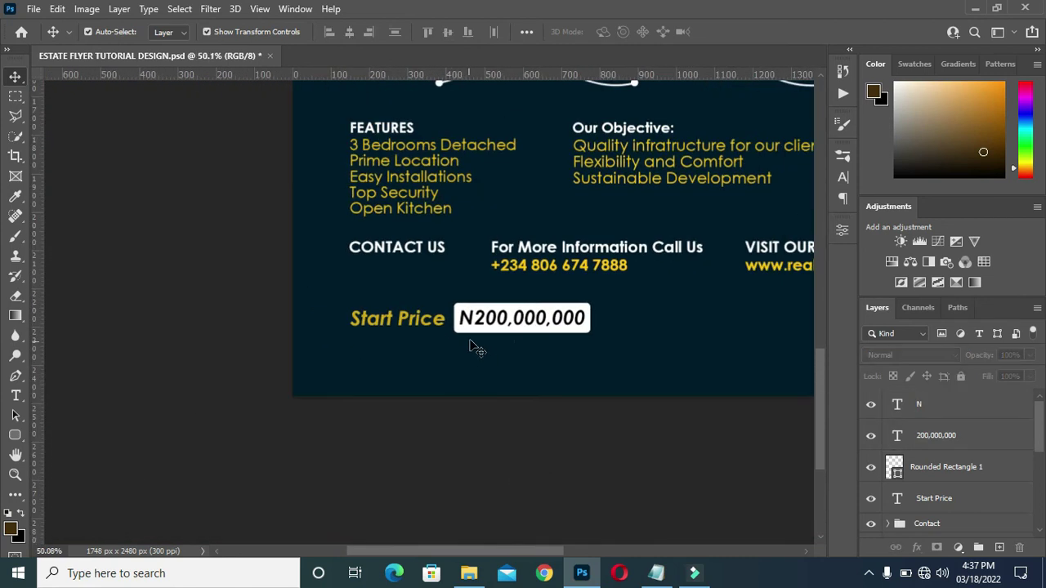
{"action": "scroll", "coordinate": [509, 320], "scroll_direction": "up", "scroll_amount": 5}
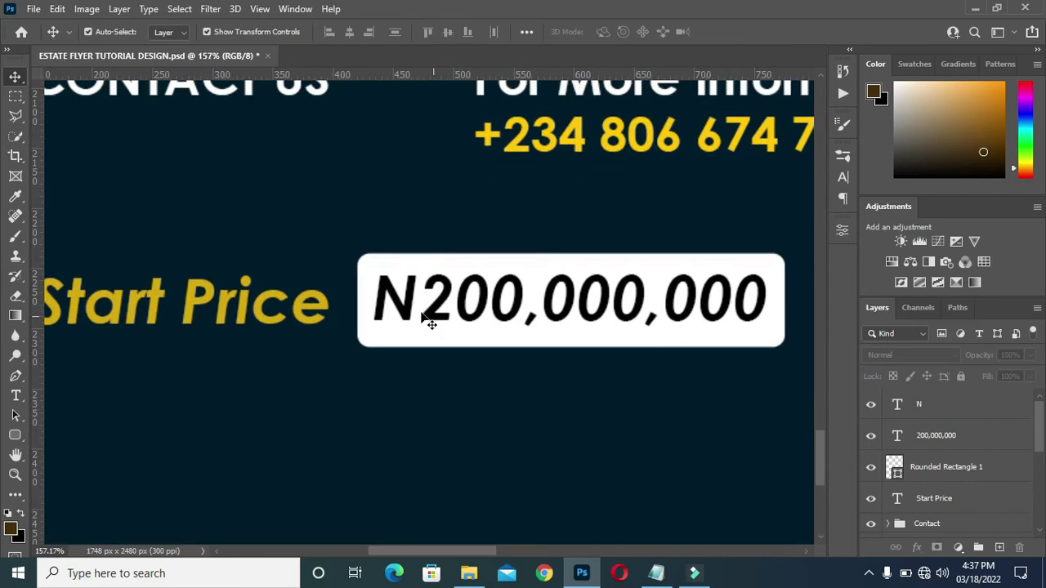
{"action": "scroll", "coordinate": [403, 294], "scroll_direction": "down", "scroll_amount": 1}
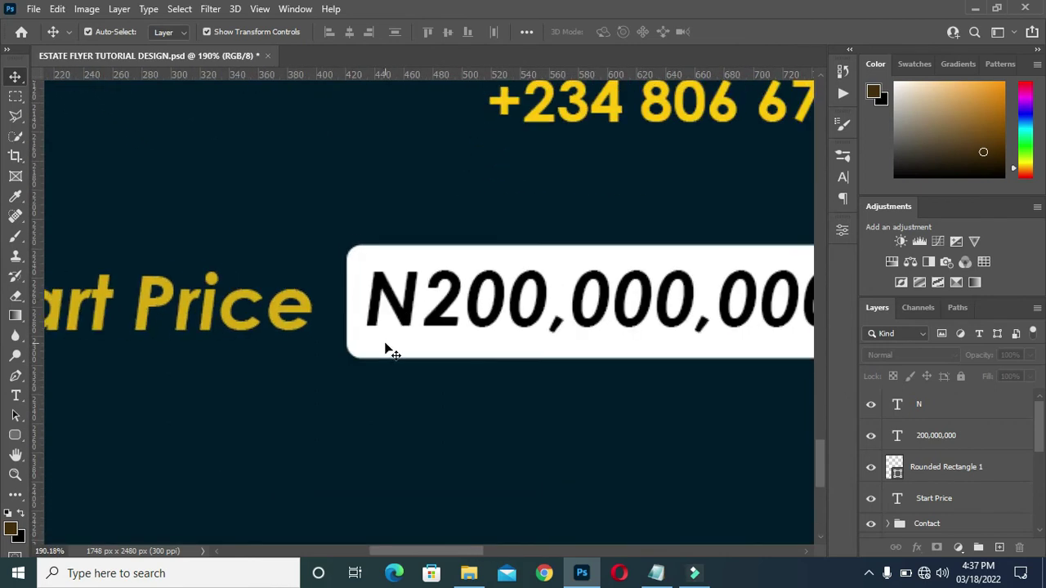
{"action": "scroll", "coordinate": [391, 348], "scroll_direction": "down", "scroll_amount": 1}
{"action": "left_click", "coordinate": [15, 435]}
{"action": "left_click", "coordinate": [53, 436]}
{"action": "scroll", "coordinate": [372, 288], "scroll_direction": "up", "scroll_amount": 1}
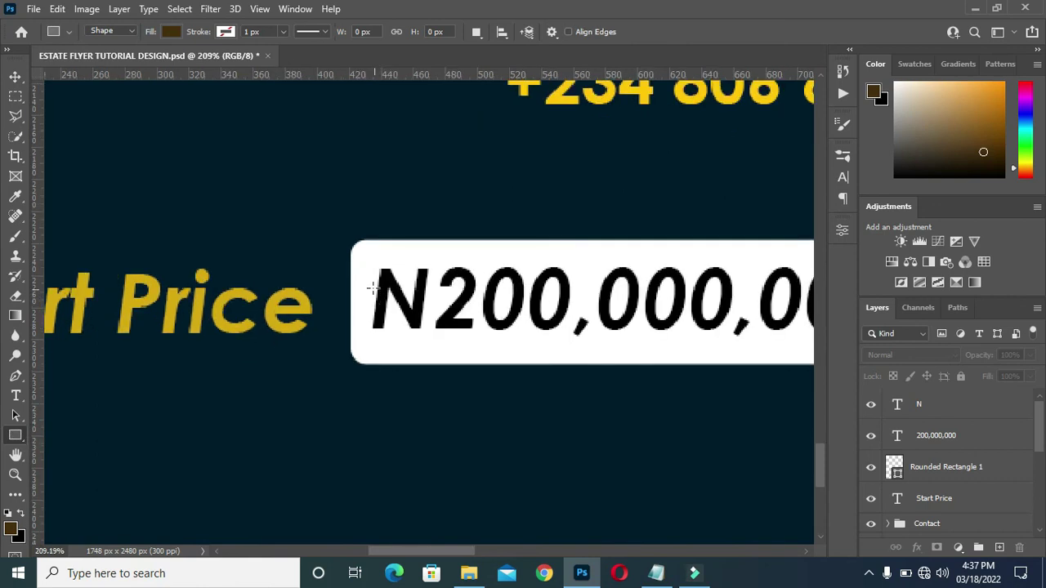
{"action": "left_click_drag", "start_coordinate": [371, 285], "coordinate": [430, 286]}
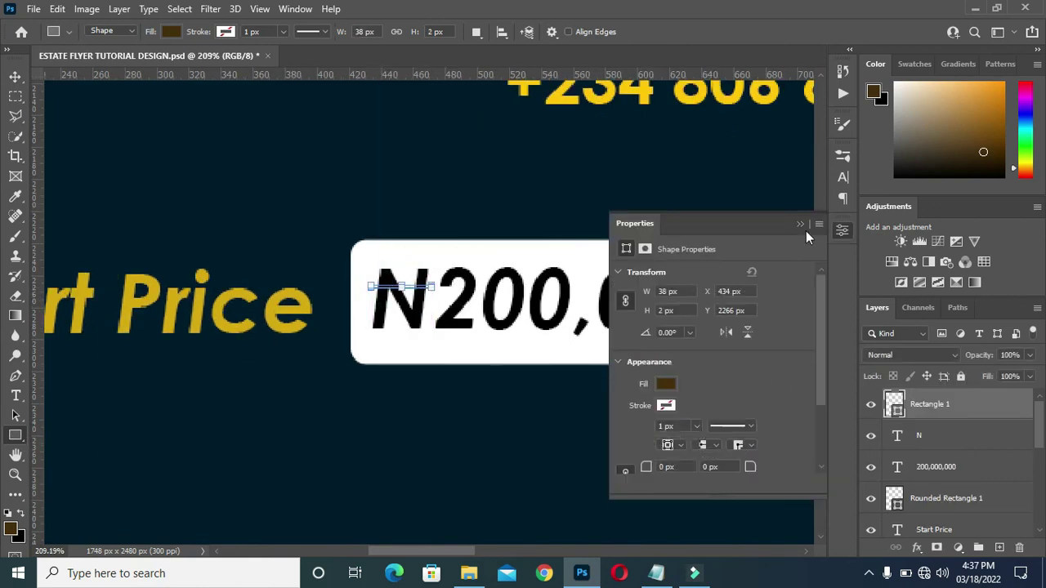
{"action": "left_click", "coordinate": [666, 383]}
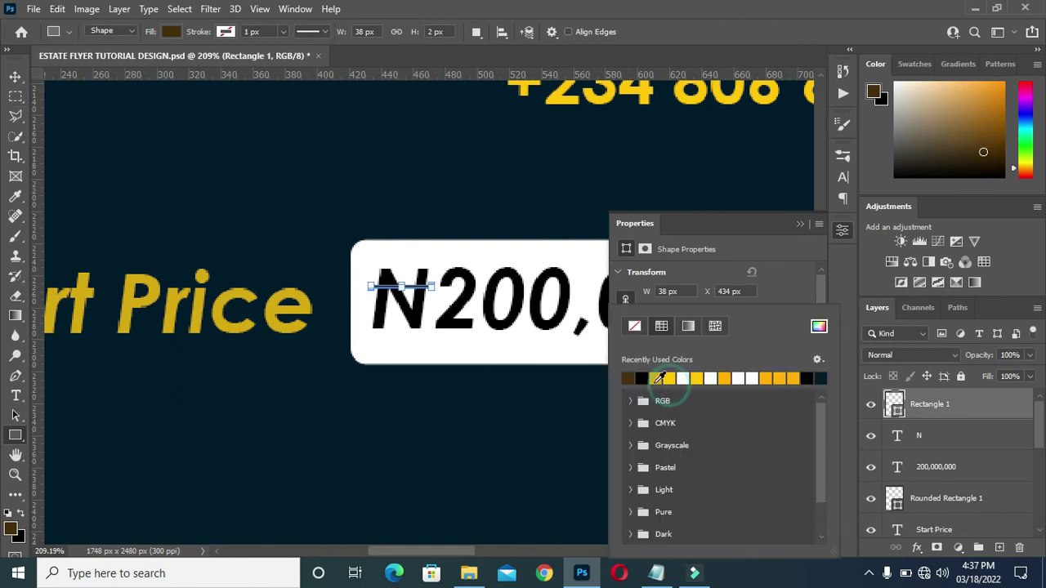
{"action": "left_click", "coordinate": [800, 224]}
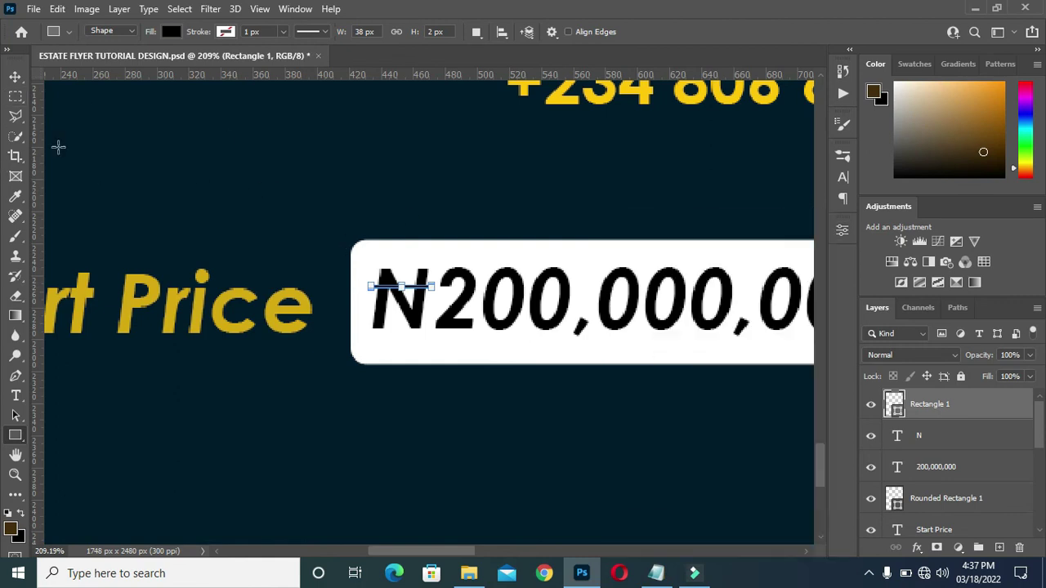
{"action": "left_click", "coordinate": [15, 76]}
Step: Duplicate the bar below it across the N and scale both bars to about 115%
{"action": "left_click_drag", "start_coordinate": [951, 413], "coordinate": [998, 548]}
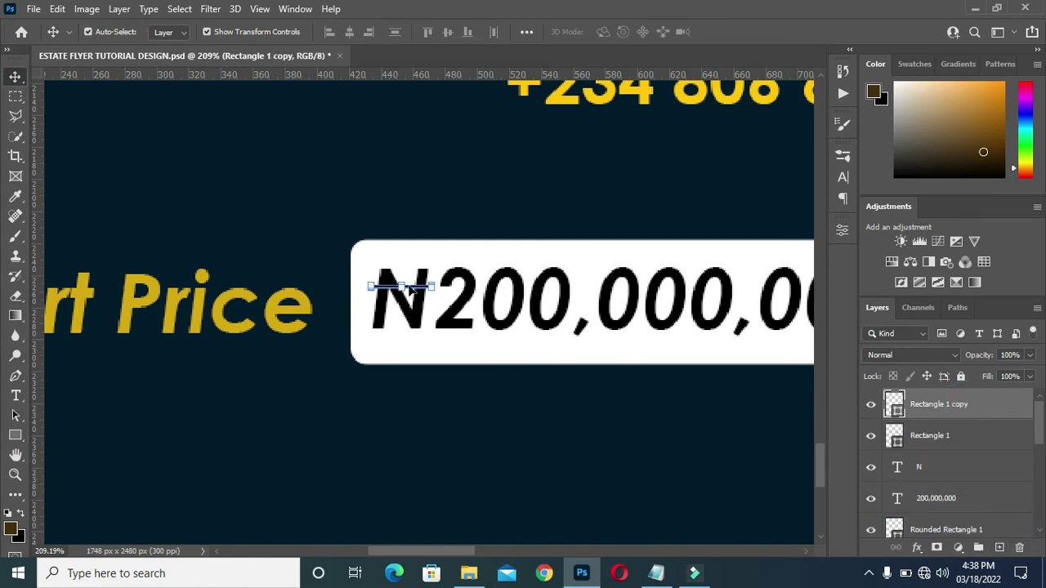
{"action": "key", "text": "Down"}
{"action": "key", "text": "Down"}
{"action": "key", "text": "Down"}
{"action": "key", "text": "Down"}
{"action": "key", "text": "Down"}
{"action": "key", "text": "Up"}
{"action": "key", "text": "Up"}
{"action": "left_click", "coordinate": [952, 435], "text": "shift"}
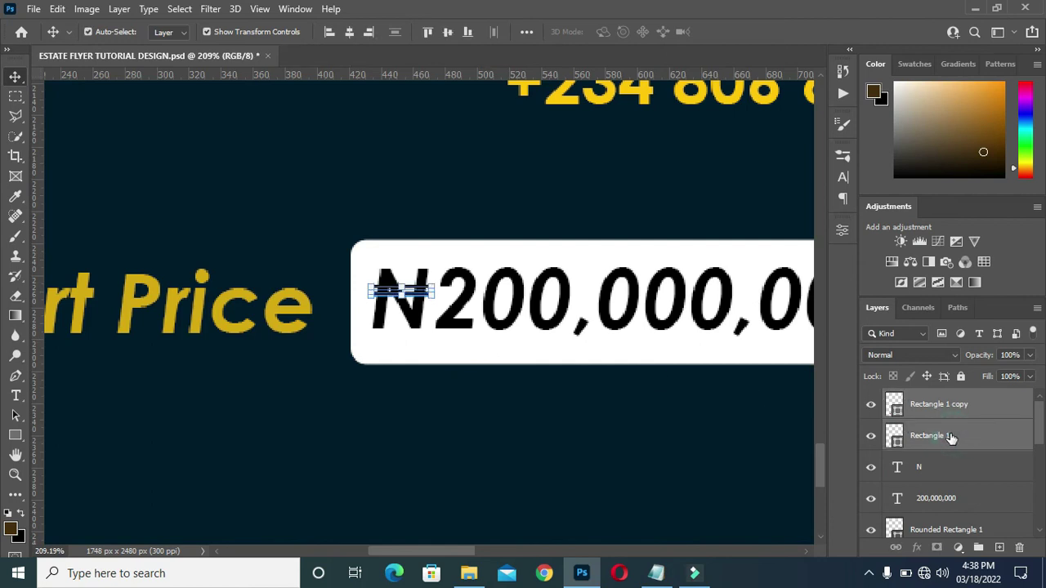
{"action": "key", "text": "Down"}
{"action": "key", "text": "Down"}
{"action": "key", "text": "ctrl+t"}
{"action": "left_click_drag", "start_coordinate": [434, 304], "coordinate": [437, 306]}
{"action": "key", "text": "Right"}
{"action": "key", "text": "Right"}
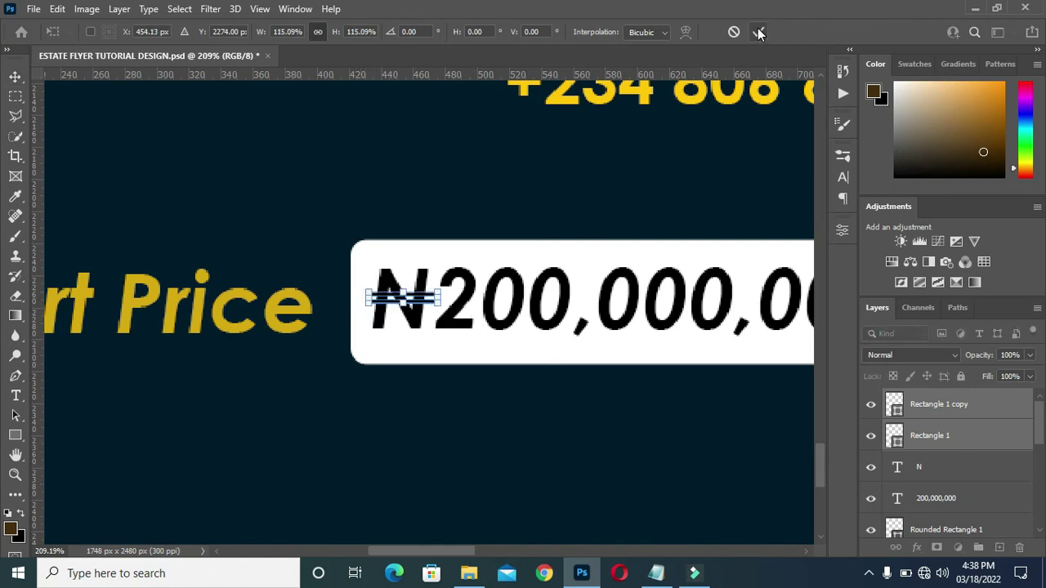
{"action": "left_click", "coordinate": [759, 32]}
Step: Deselect the bars and select the 200,000,000 text layer
{"action": "scroll", "coordinate": [518, 297], "scroll_direction": "down", "scroll_amount": 3}
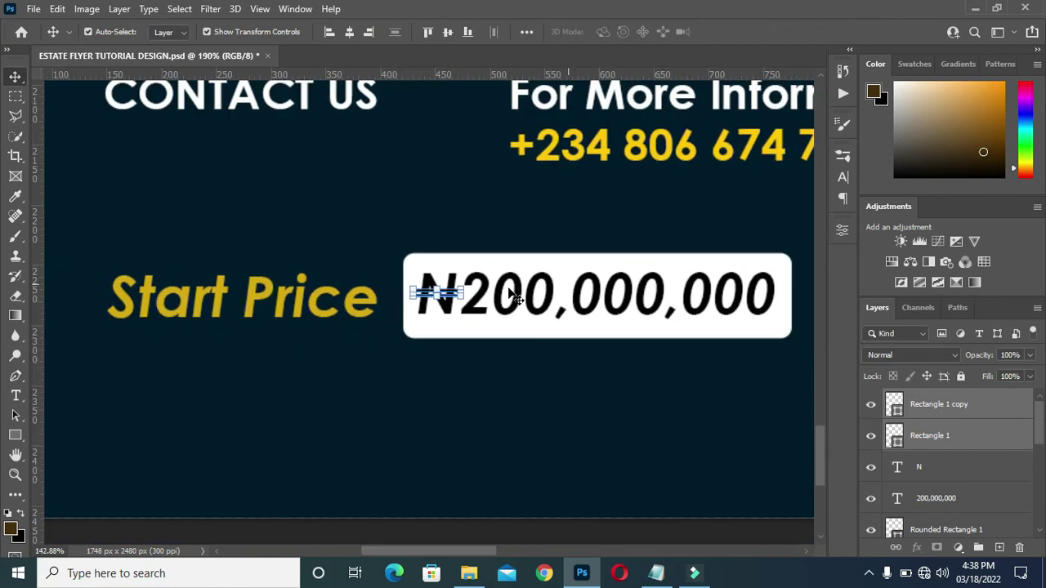
{"action": "scroll", "coordinate": [495, 483], "scroll_direction": "down", "scroll_amount": 1}
{"action": "left_click", "coordinate": [494, 486]}
{"action": "scroll", "coordinate": [528, 367], "scroll_direction": "down", "scroll_amount": 3}
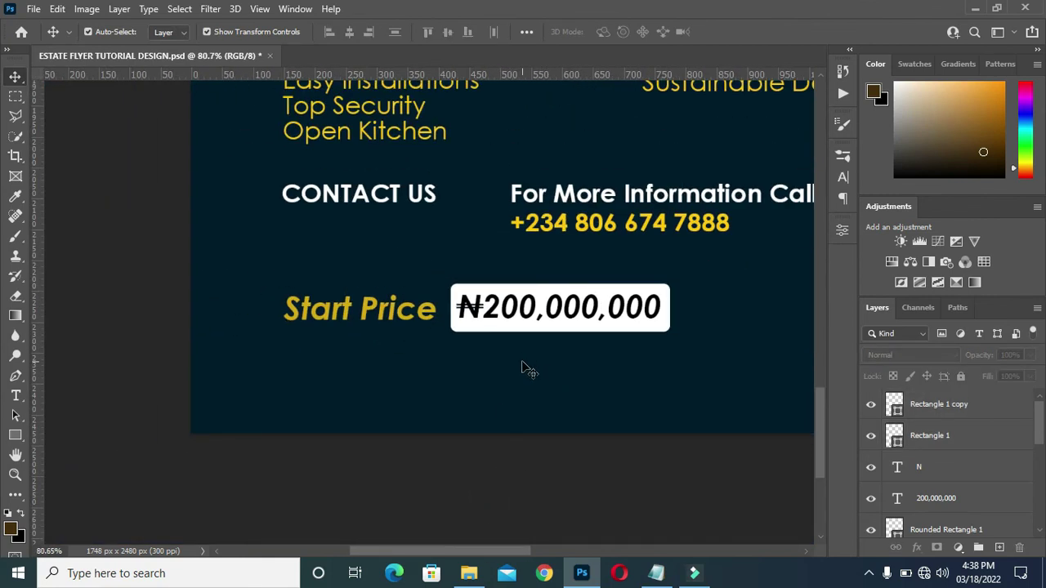
{"action": "scroll", "coordinate": [528, 362], "scroll_direction": "down", "scroll_amount": 4}
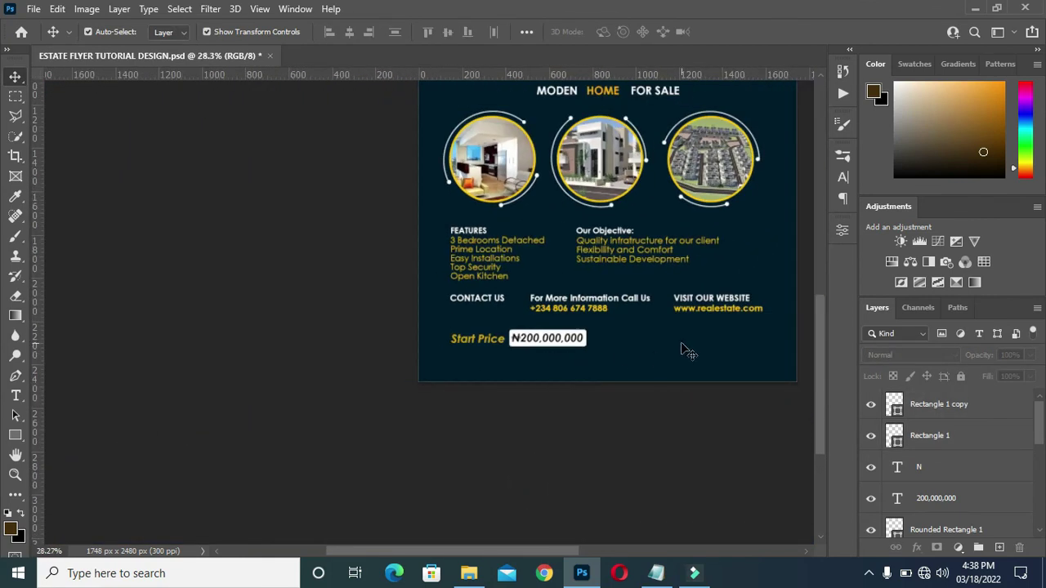
{"action": "left_click", "coordinate": [953, 499]}
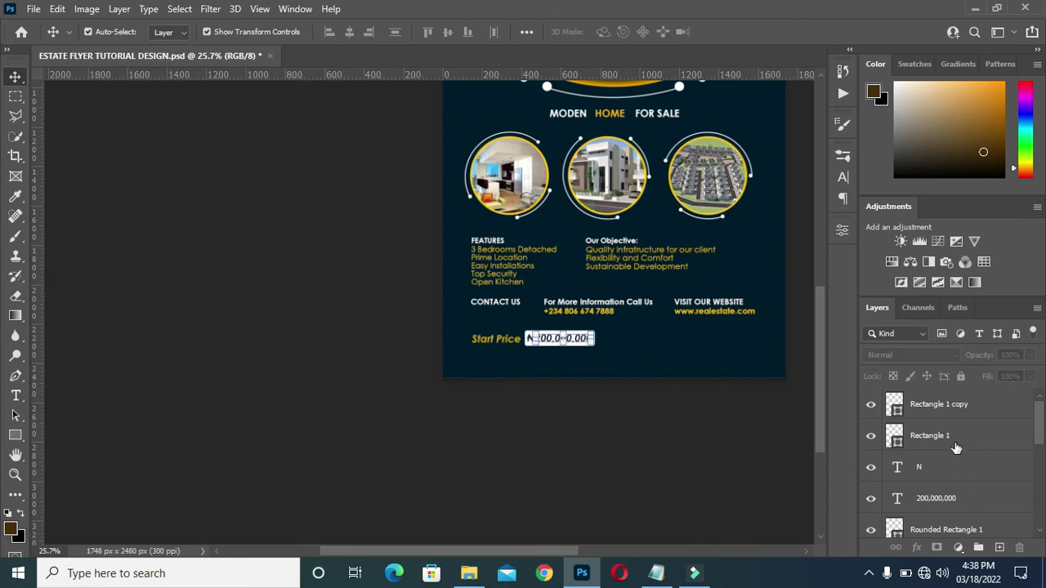
Step: Select the Rectangle 1 copy through Start Price layers and group them as 'Price'
{"action": "left_click", "coordinate": [951, 412]}
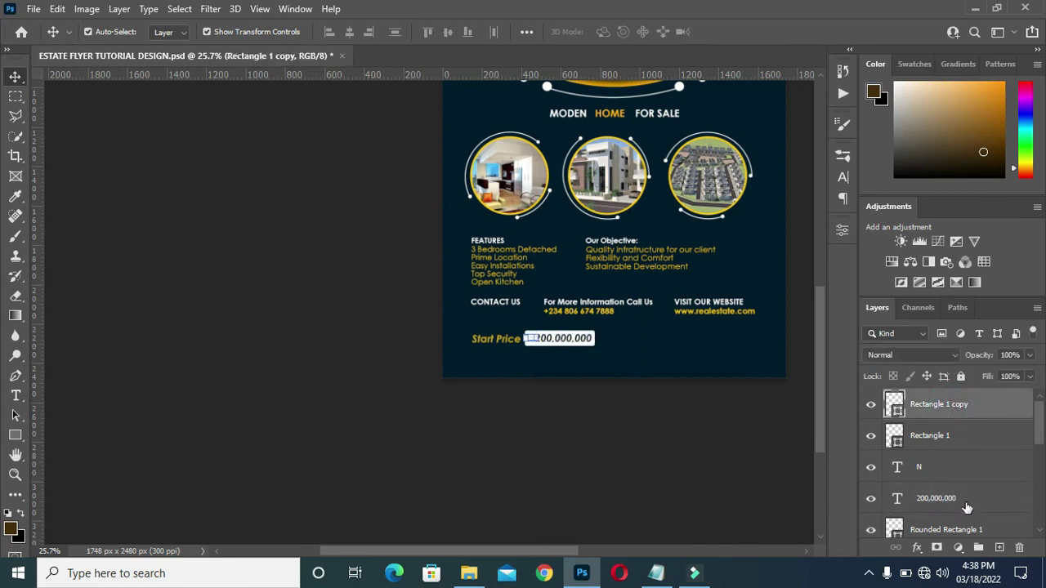
{"action": "scroll", "coordinate": [963, 494], "scroll_direction": "down", "scroll_amount": 2}
{"action": "scroll", "coordinate": [941, 442], "scroll_direction": "up", "scroll_amount": 1}
{"action": "left_click", "coordinate": [933, 464]}
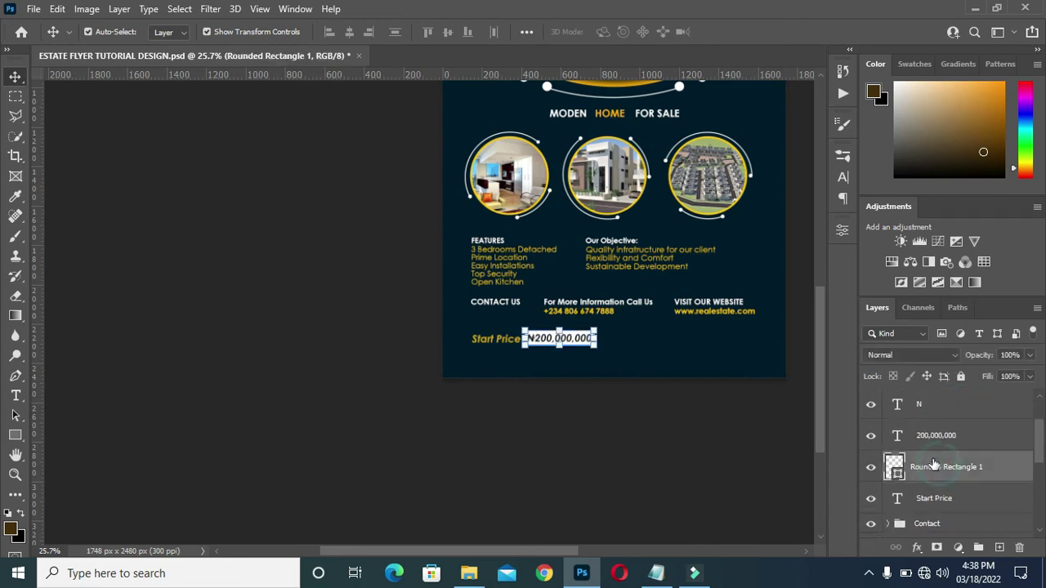
{"action": "left_click", "coordinate": [934, 498]}
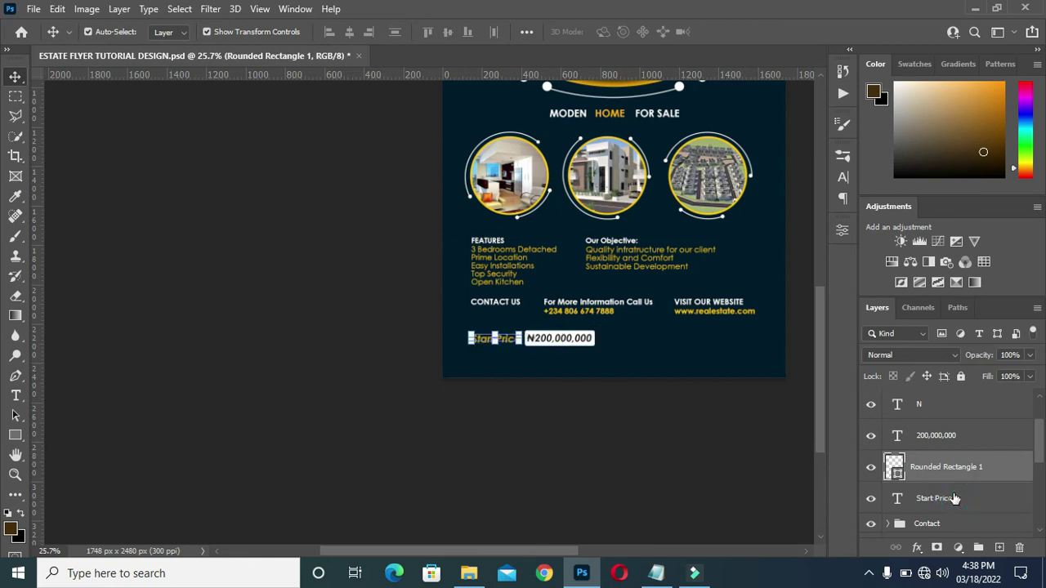
{"action": "scroll", "coordinate": [939, 441], "scroll_direction": "up", "scroll_amount": 2}
{"action": "left_click", "coordinate": [935, 408], "text": "shift"}
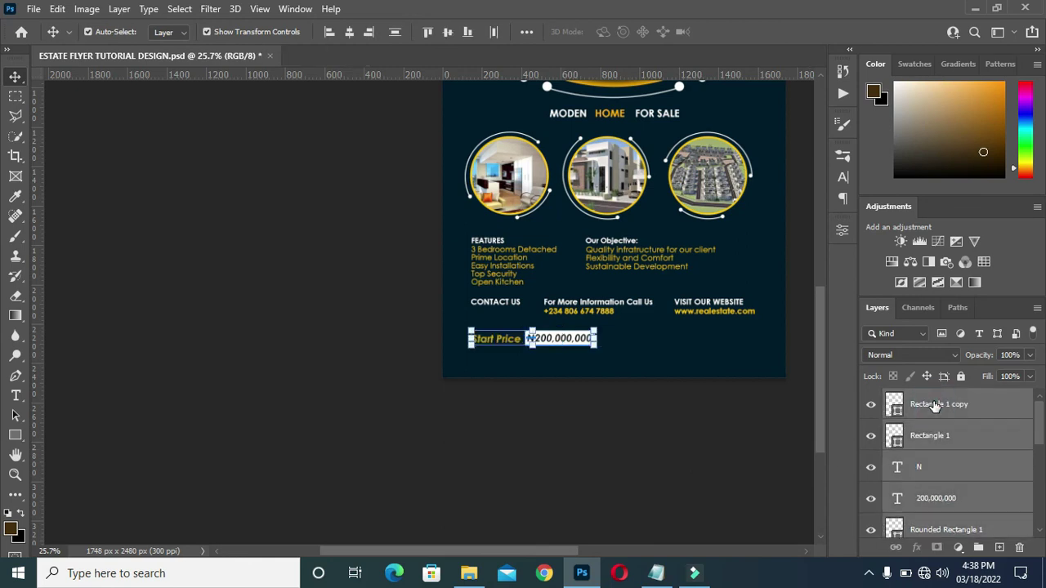
{"action": "key", "text": "ctrl+g"}
{"action": "double_click", "coordinate": [928, 398]}
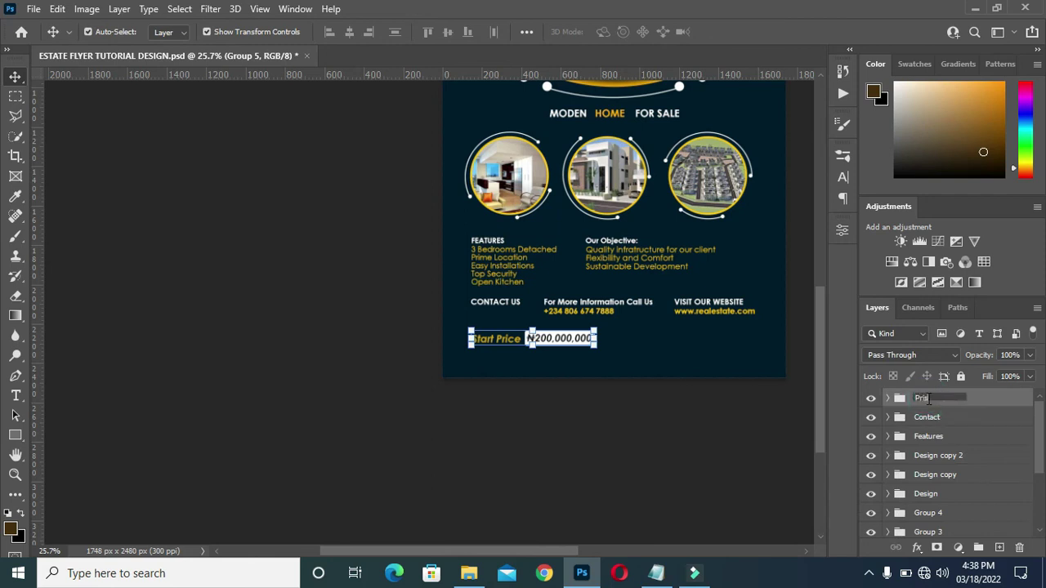
{"action": "key", "text": "Return"}
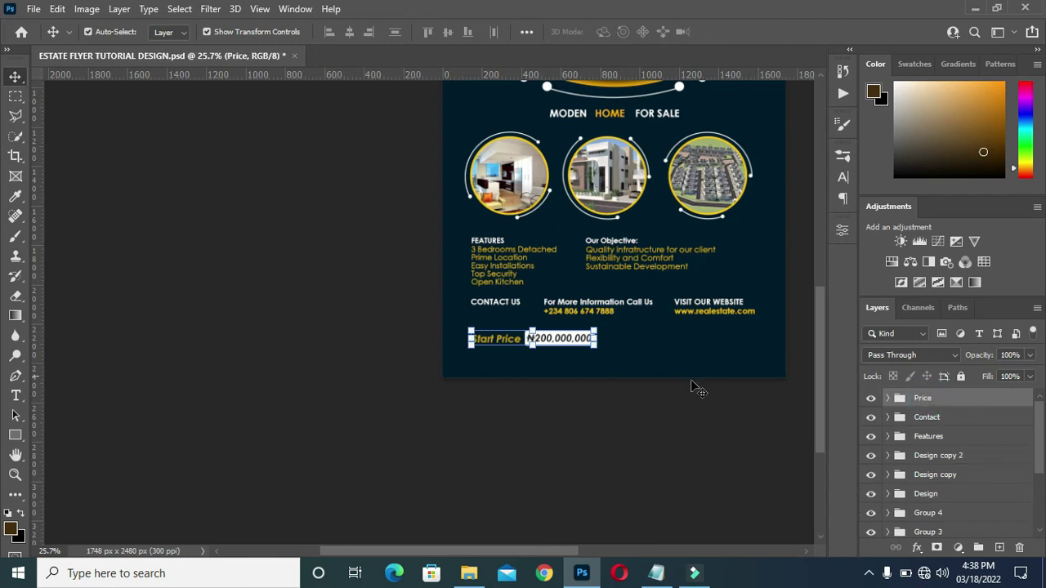
Step: Fit the whole flyer on screen and deselect the Price group
{"action": "scroll", "coordinate": [691, 388], "scroll_direction": "up", "scroll_amount": 2}
{"action": "key", "text": "ctrl+0"}
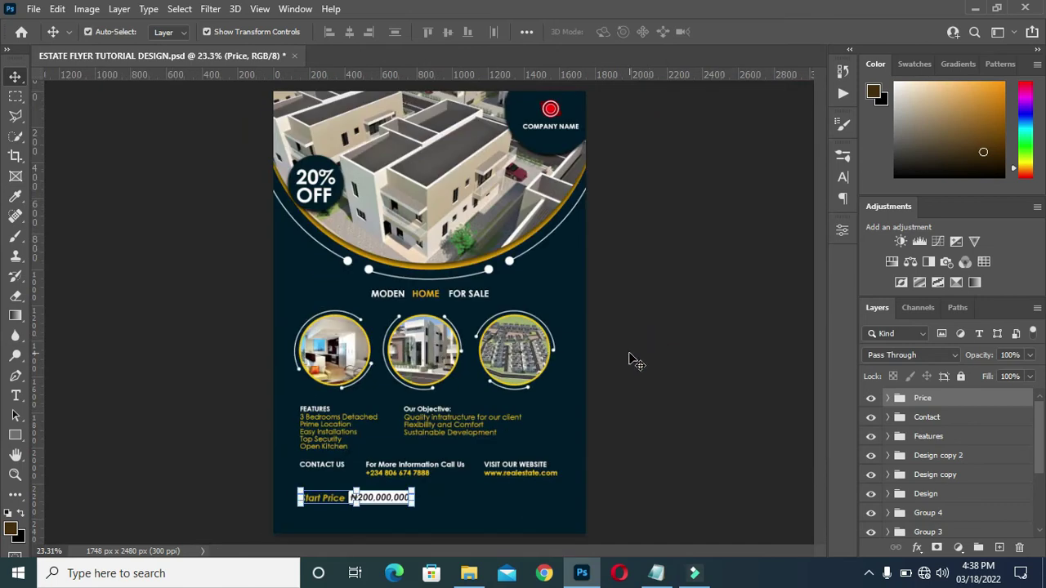
{"action": "left_click", "coordinate": [712, 338]}
{"action": "scroll", "coordinate": [343, 500], "scroll_direction": "up", "scroll_amount": 2}
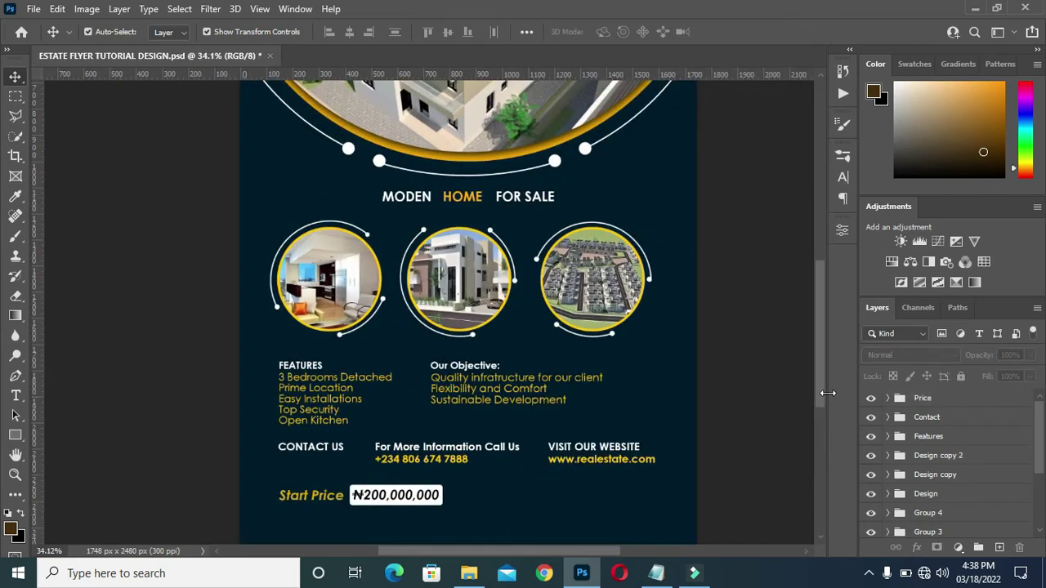
{"action": "scroll", "coordinate": [821, 408], "scroll_direction": "down", "scroll_amount": 4}
{"action": "scroll", "coordinate": [812, 381], "scroll_direction": "up", "scroll_amount": 8}
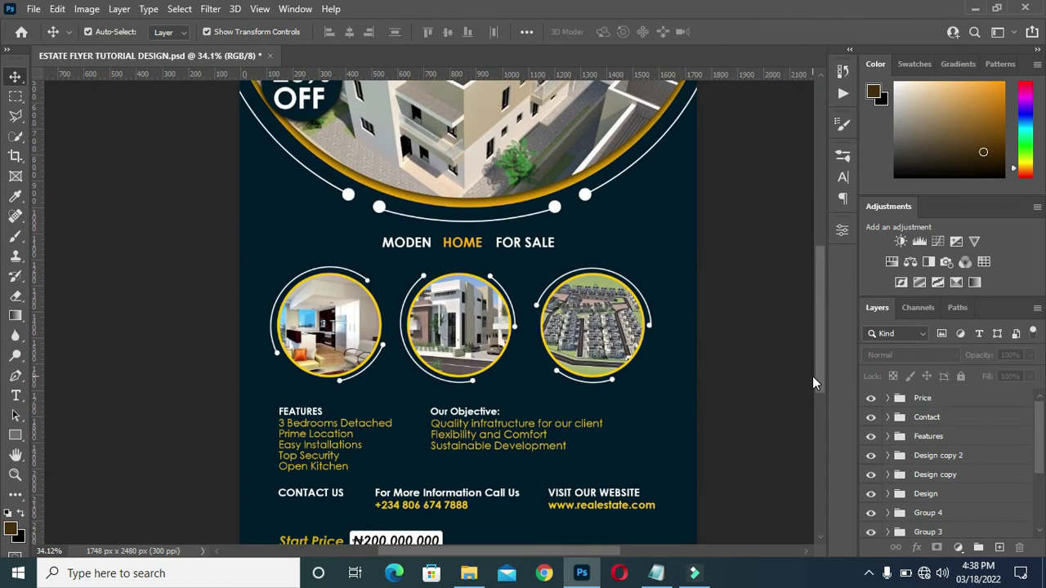
{"action": "scroll", "coordinate": [809, 360], "scroll_direction": "down", "scroll_amount": 5}
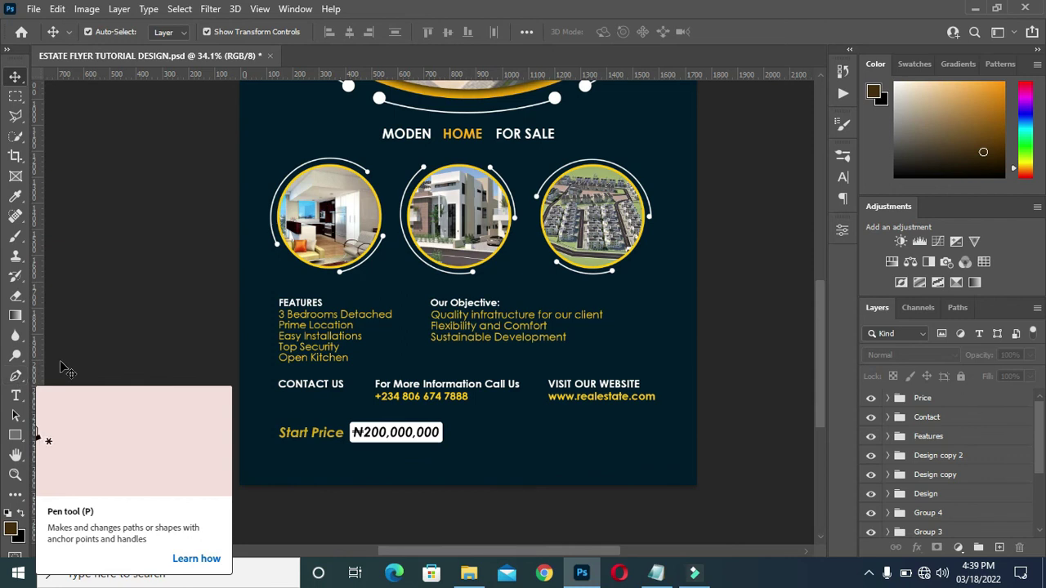
Step: Outline a closed wave shape across the flyer's bottom, rising toward the right
{"action": "left_click", "coordinate": [16, 377]}
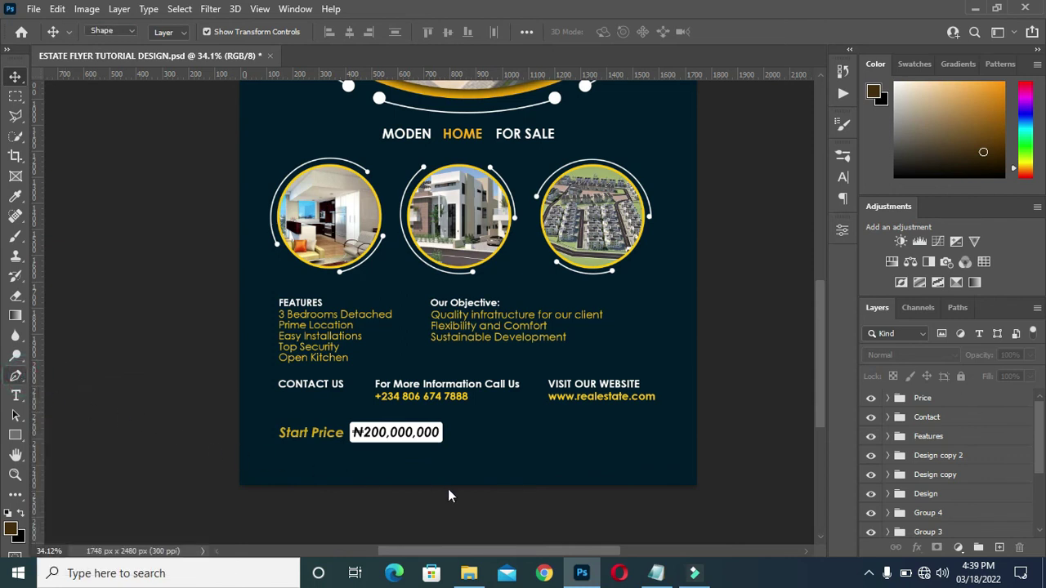
{"action": "left_click", "coordinate": [74, 375]}
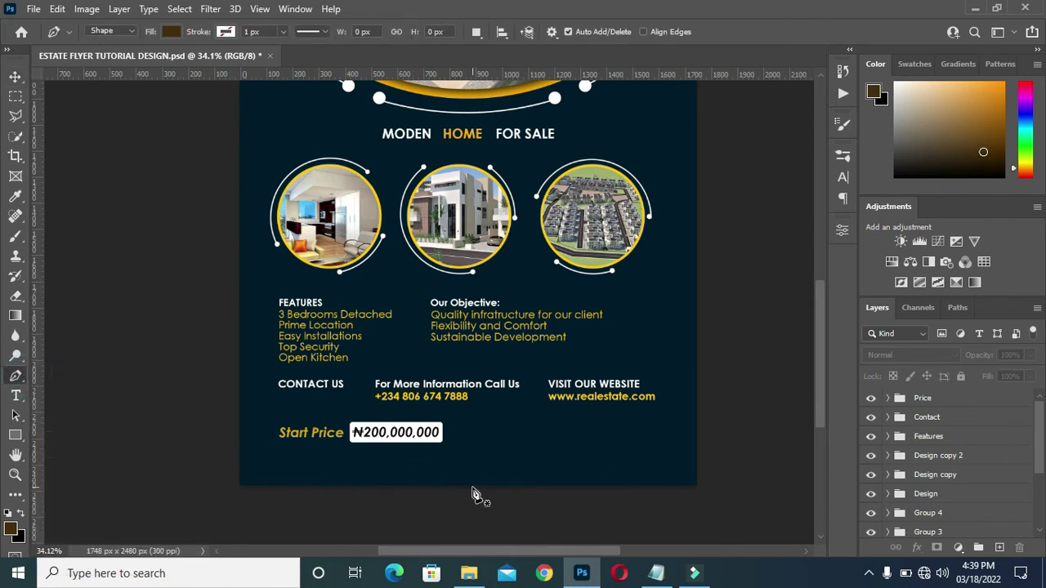
{"action": "left_click", "coordinate": [324, 496]}
{"action": "left_click", "coordinate": [430, 465]}
{"action": "left_click", "coordinate": [486, 466]}
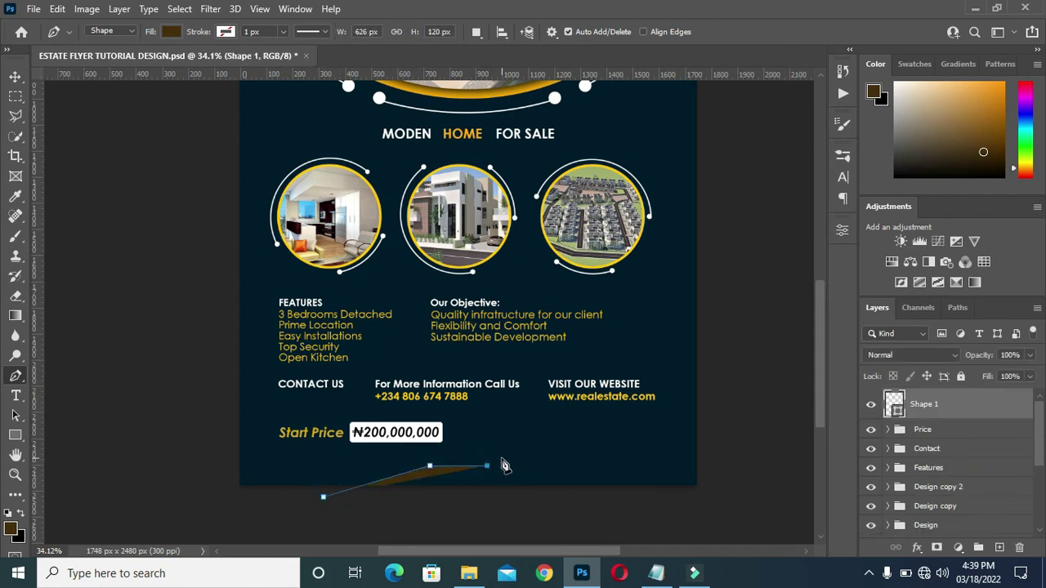
{"action": "left_click", "coordinate": [519, 442]}
{"action": "left_click", "coordinate": [567, 433]}
{"action": "left_click", "coordinate": [632, 443]}
{"action": "left_click", "coordinate": [666, 413]}
{"action": "left_click", "coordinate": [723, 399]}
{"action": "left_click", "coordinate": [730, 479]}
{"action": "left_click", "coordinate": [688, 521]}
{"action": "left_click", "coordinate": [565, 523]}
{"action": "left_click", "coordinate": [324, 497]}
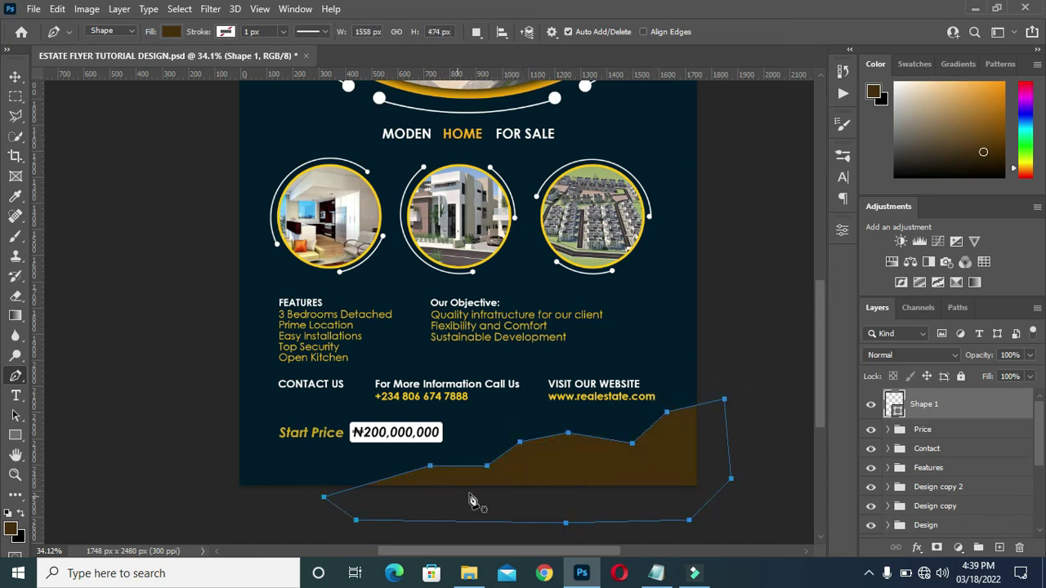
Step: Smooth the wave's corners into curves and level the right side
{"action": "scroll", "coordinate": [462, 479], "scroll_direction": "up", "scroll_amount": 3}
{"action": "left_click_drag", "start_coordinate": [487, 463], "coordinate": [512, 449]}
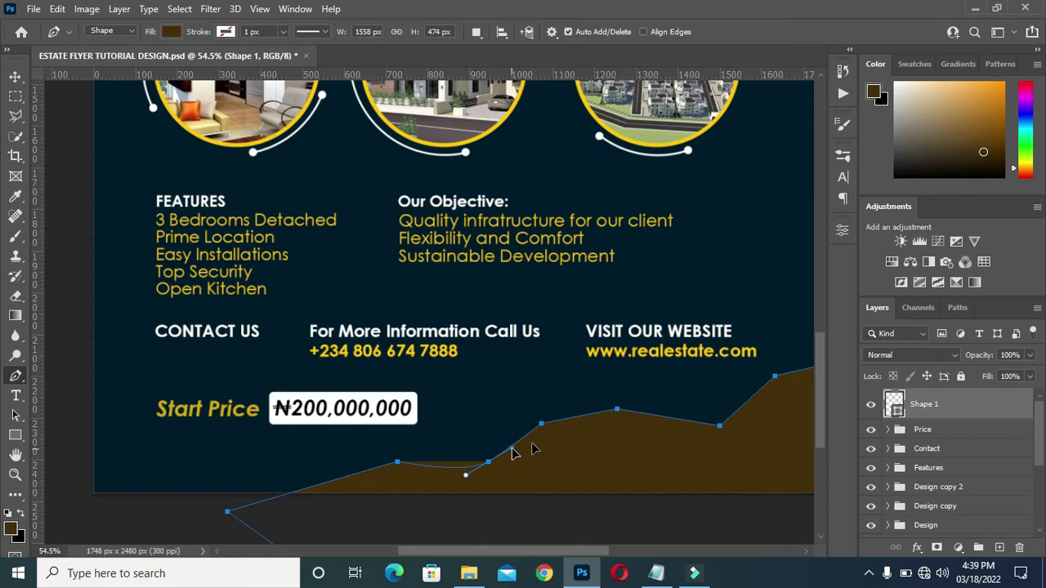
{"action": "left_click_drag", "start_coordinate": [618, 410], "coordinate": [656, 408]}
{"action": "left_click_drag", "start_coordinate": [719, 424], "coordinate": [737, 423]}
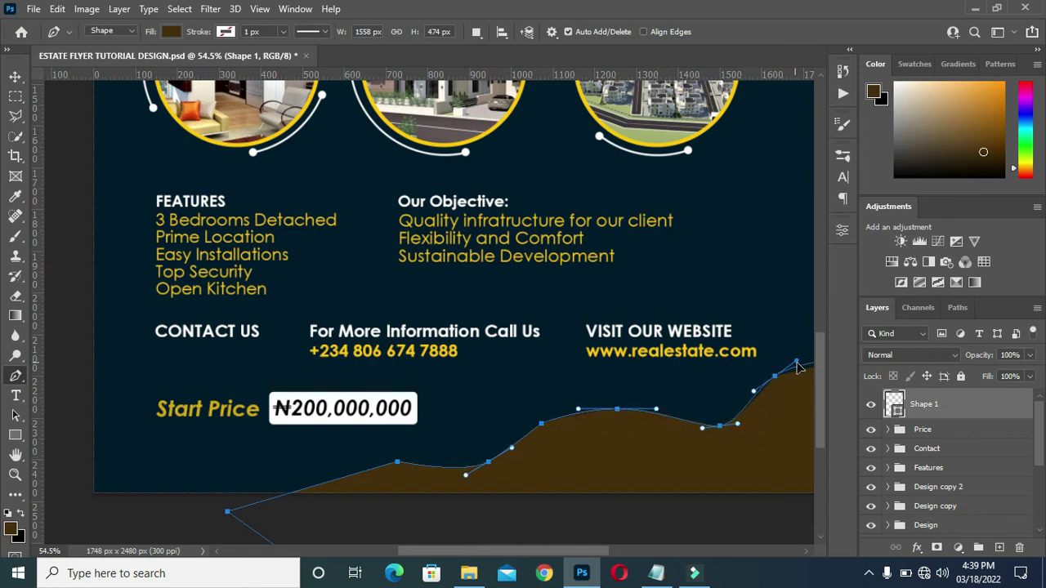
{"action": "scroll", "coordinate": [503, 553], "scroll_direction": "right", "scroll_amount": 3}
{"action": "scroll", "coordinate": [527, 413], "scroll_direction": "down", "scroll_amount": 3}
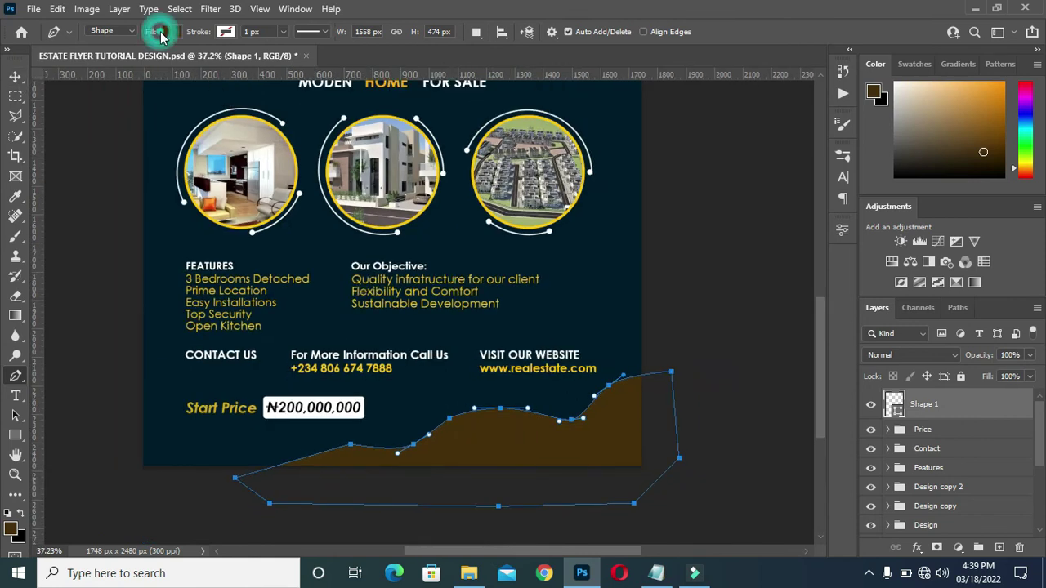
Step: Set the wave shape's fill to yellow
{"action": "left_click", "coordinate": [171, 31]}
{"action": "left_click", "coordinate": [130, 113]}
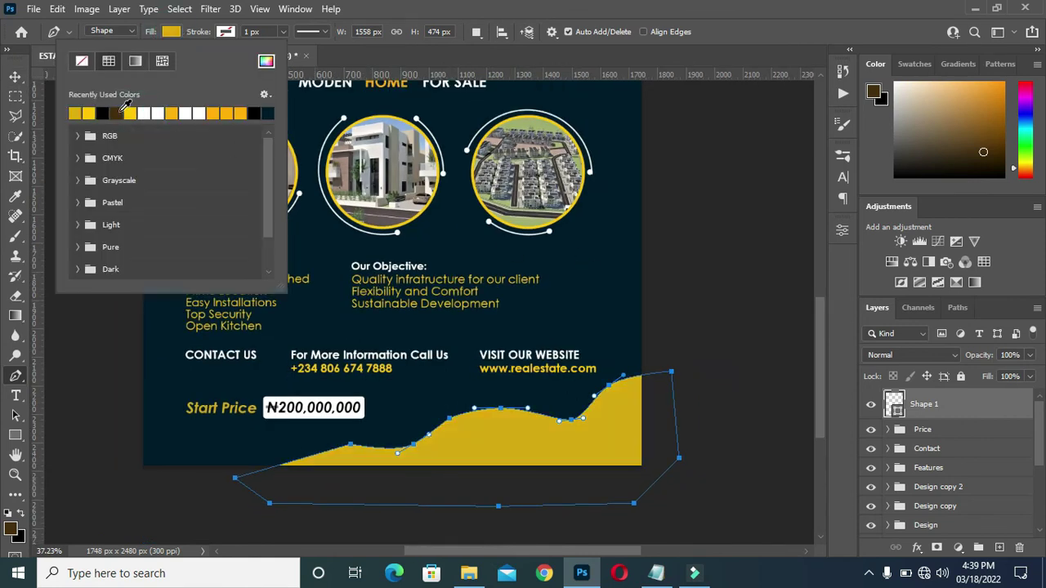
{"action": "key", "text": "Escape"}
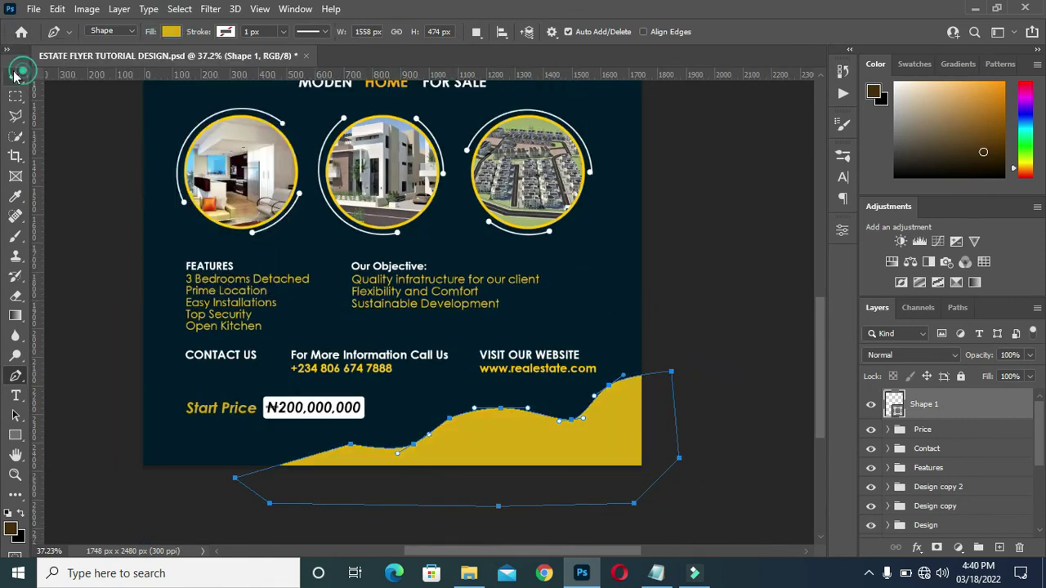
Step: Drag the wave path's left peak anchor and adjust curve handles to smooth the yellow wave's top edge
{"action": "key", "text": "v"}
{"action": "scroll", "coordinate": [525, 436], "scroll_direction": "up", "scroll_amount": 3}
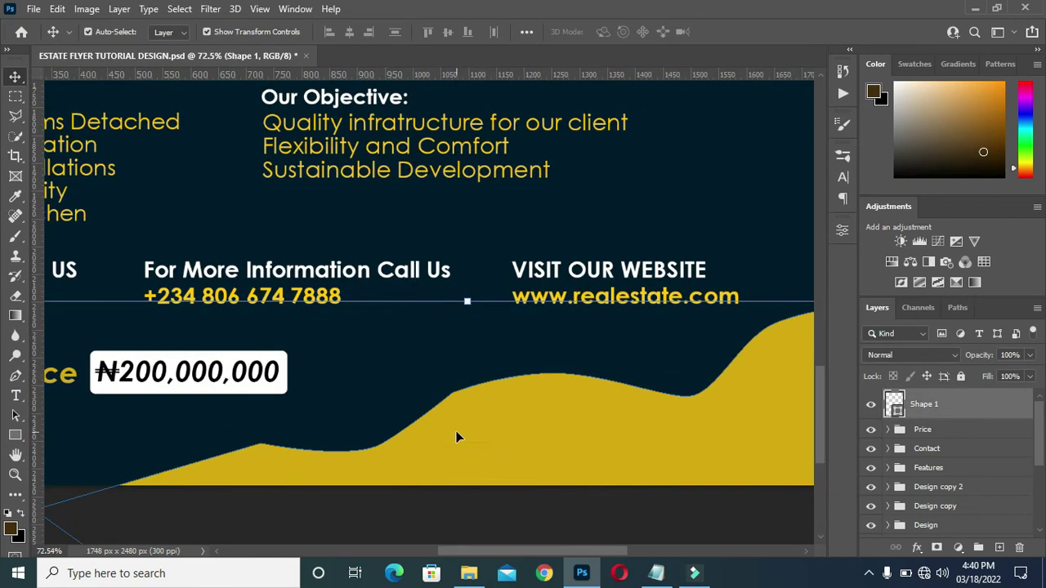
{"action": "left_click", "coordinate": [15, 378]}
{"action": "left_click", "coordinate": [261, 449]}
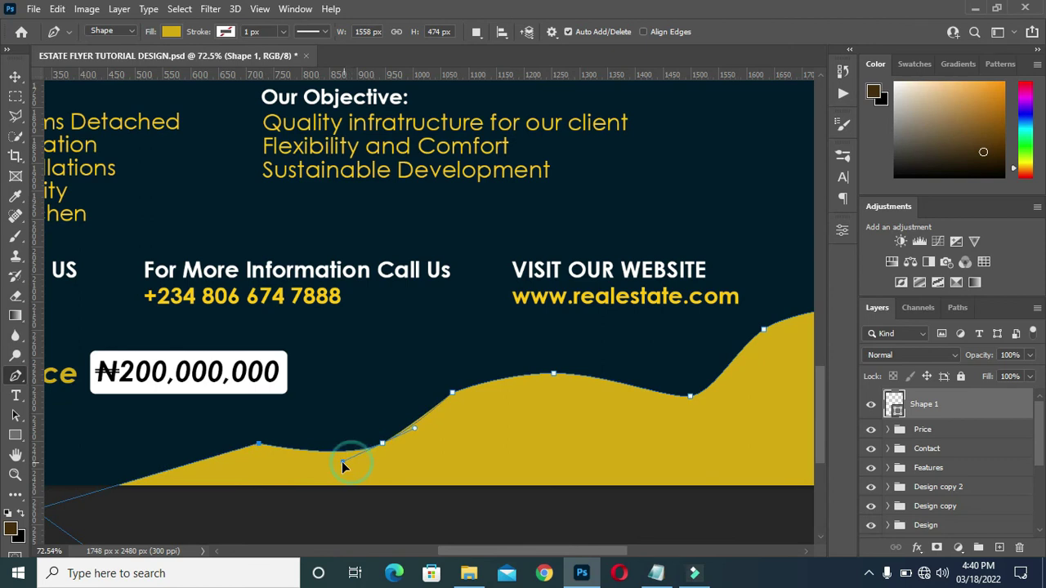
{"action": "left_click_drag", "start_coordinate": [258, 445], "coordinate": [239, 452]}
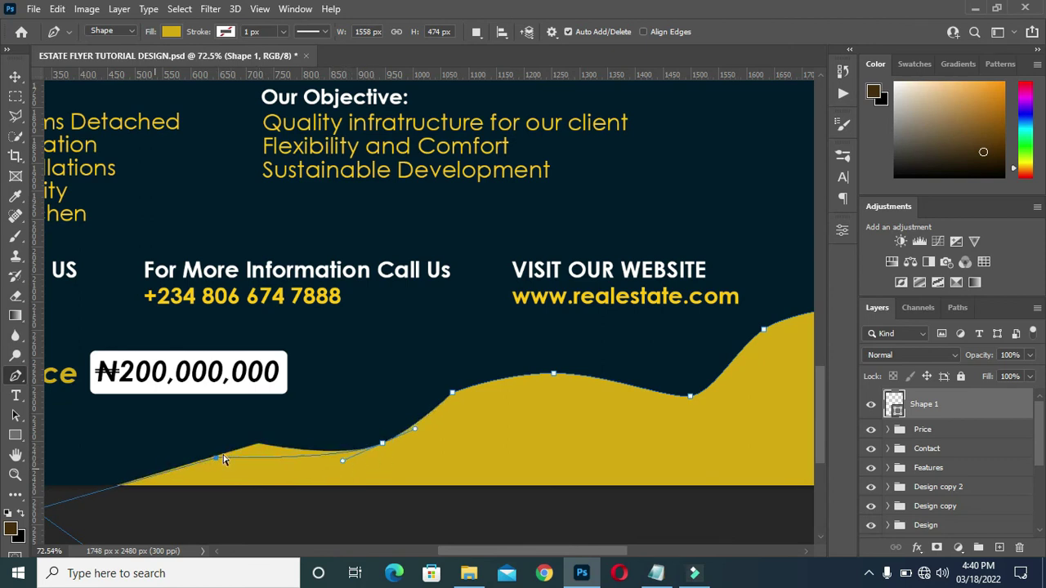
{"action": "scroll", "coordinate": [224, 460], "scroll_direction": "down", "scroll_amount": 2}
{"action": "scroll", "coordinate": [214, 475], "scroll_direction": "down", "scroll_amount": 3}
{"action": "left_click", "coordinate": [558, 392]}
{"action": "scroll", "coordinate": [472, 378], "scroll_direction": "up", "scroll_amount": 1}
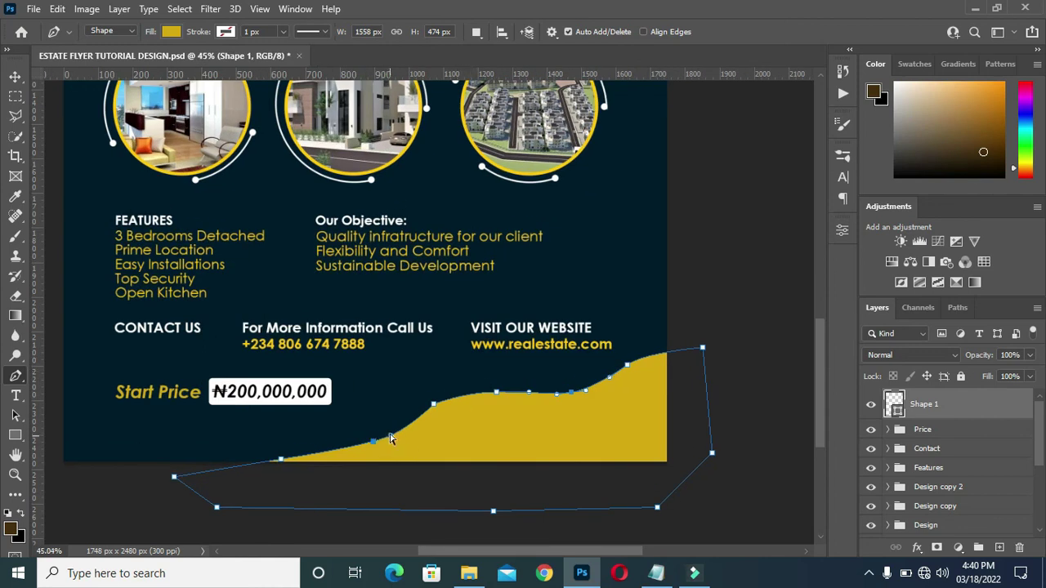
Step: Alt-drag the yellow wave shape to duplicate it into a new layer
{"action": "key", "text": "v"}
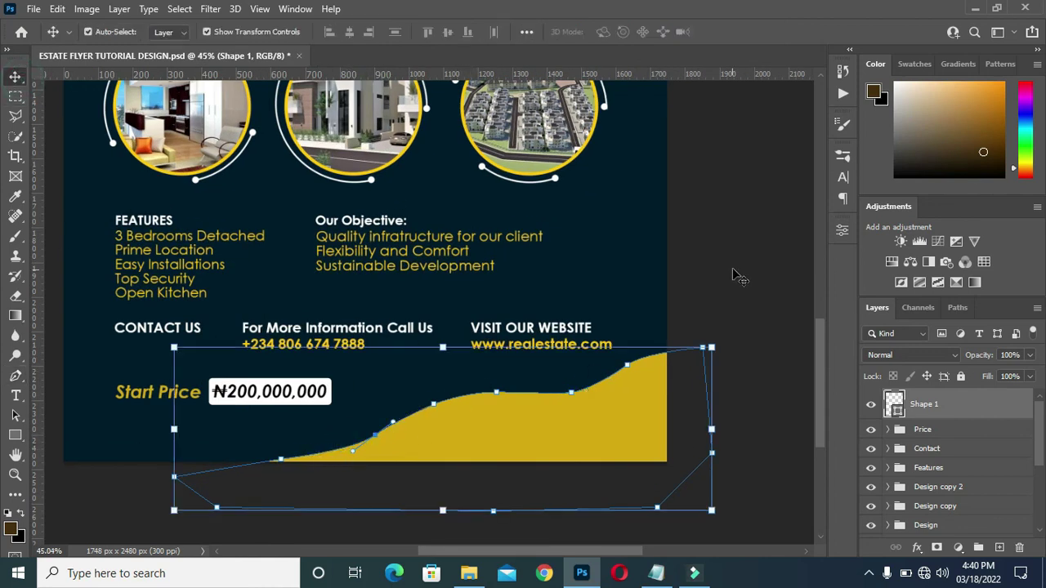
{"action": "scroll", "coordinate": [487, 435], "scroll_direction": "down", "scroll_amount": 1}
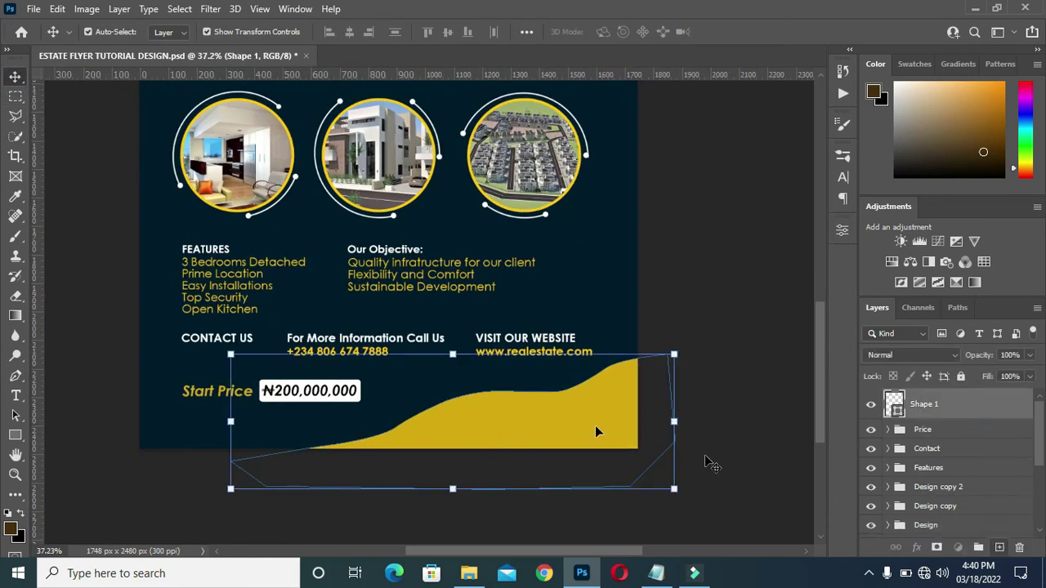
{"action": "left_click_drag", "start_coordinate": [597, 429], "coordinate": [528, 416]}
Step: Change the copied wave's fill colour to near-white so it overlays the yellow wave
{"action": "double_click", "coordinate": [895, 404]}
{"action": "left_click", "coordinate": [668, 169]}
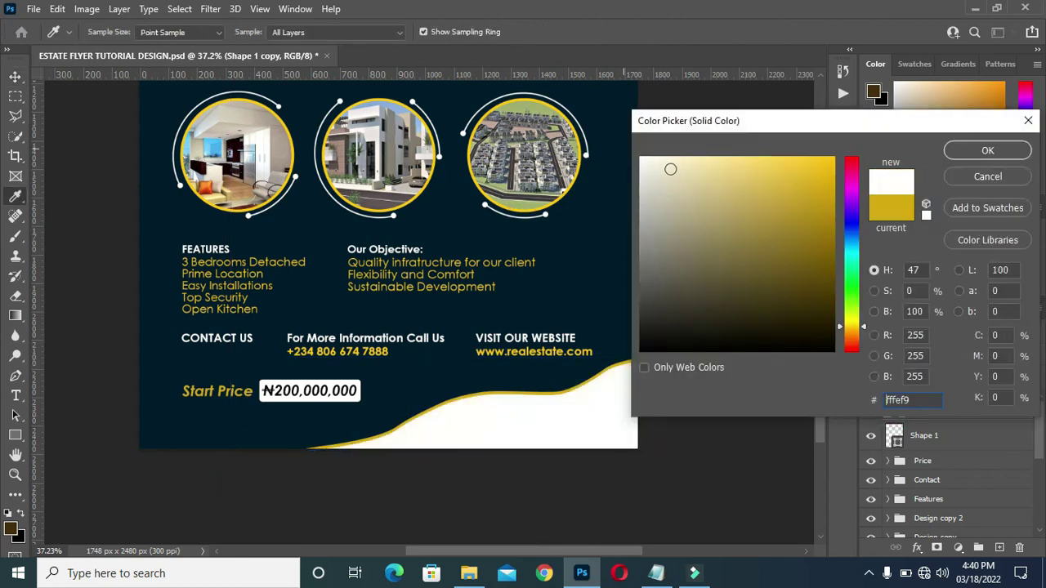
{"action": "key", "text": "Return"}
{"action": "scroll", "coordinate": [525, 380], "scroll_direction": "down", "scroll_amount": 3}
Step: Nudge the Start Price and Features groups down with Shift+Down
{"action": "left_click_drag", "start_coordinate": [231, 477], "coordinate": [663, 529]}
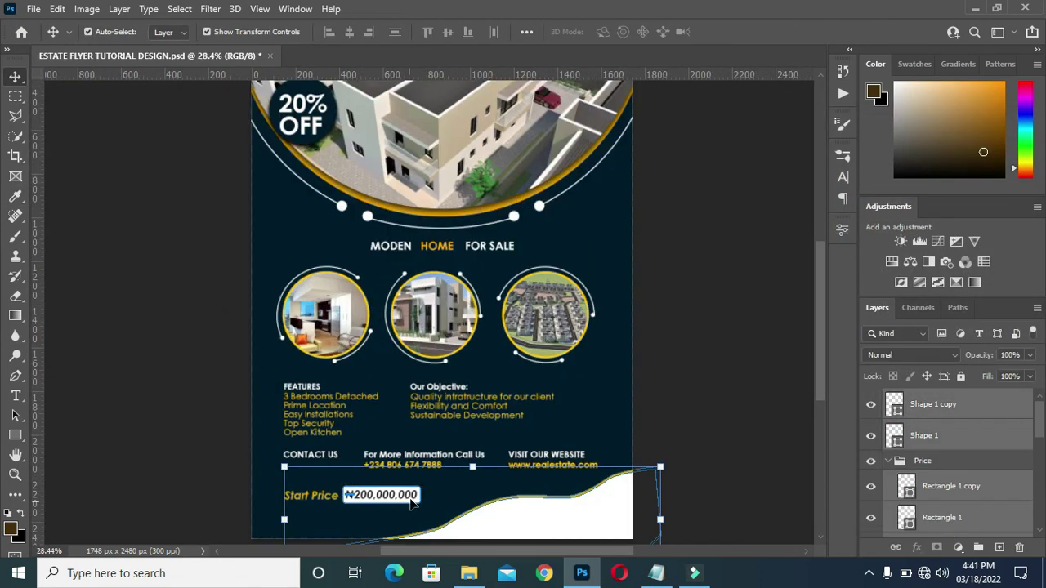
{"action": "left_click", "coordinate": [923, 460]}
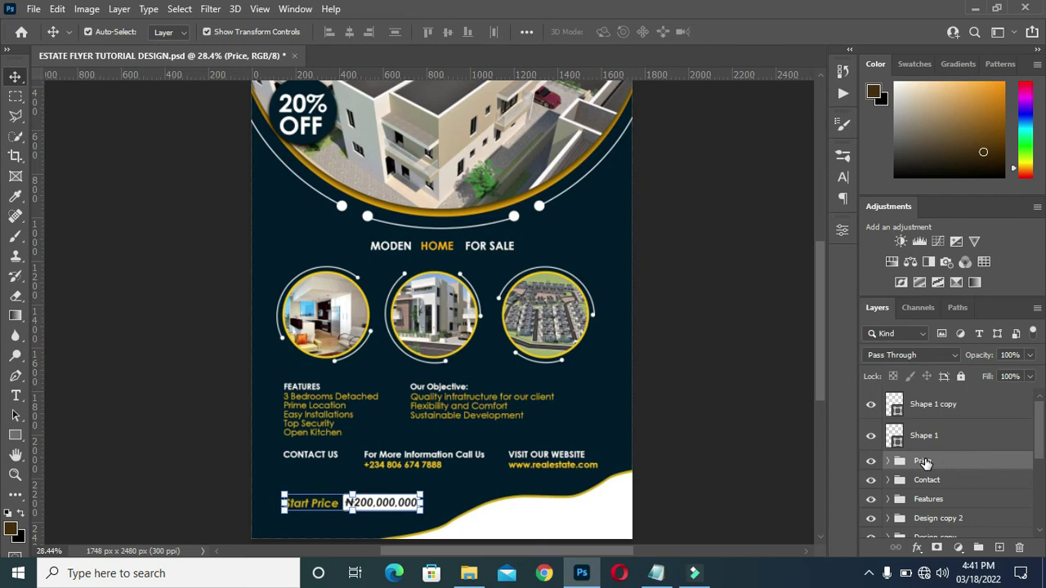
{"action": "key", "text": "shift+Down"}
{"action": "key", "text": "shift+Down"}
{"action": "left_click", "coordinate": [936, 479]}
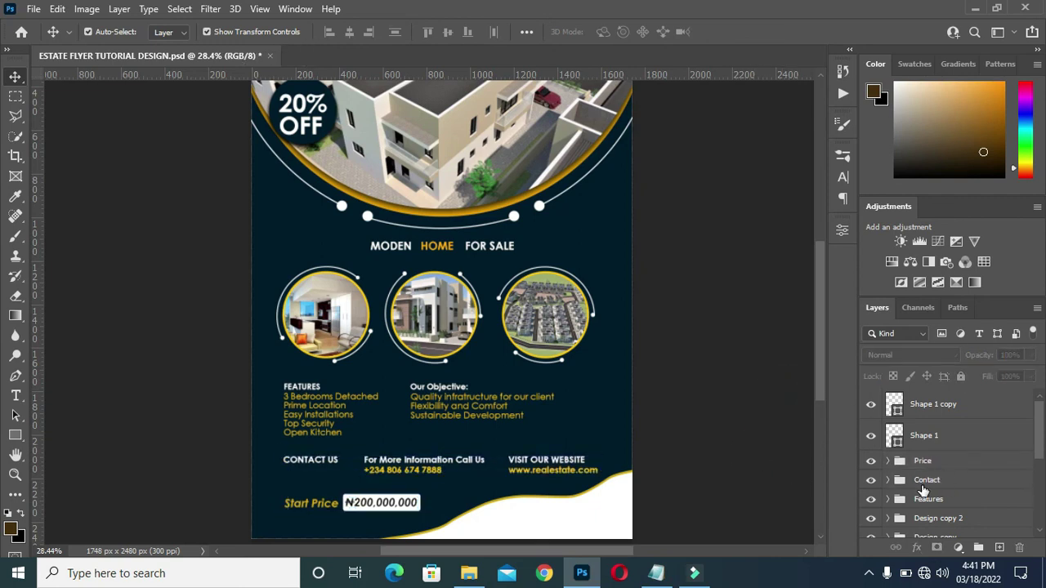
{"action": "left_click", "coordinate": [928, 498]}
{"action": "key", "text": "shift+Down"}
{"action": "key", "text": "shift+Down"}
Step: Select the Group 4 heading and scale up the MODEN HOME FOR SALE title with Ctrl+T
{"action": "left_click", "coordinate": [929, 517]}
{"action": "scroll", "coordinate": [931, 507], "scroll_direction": "down", "scroll_amount": 2}
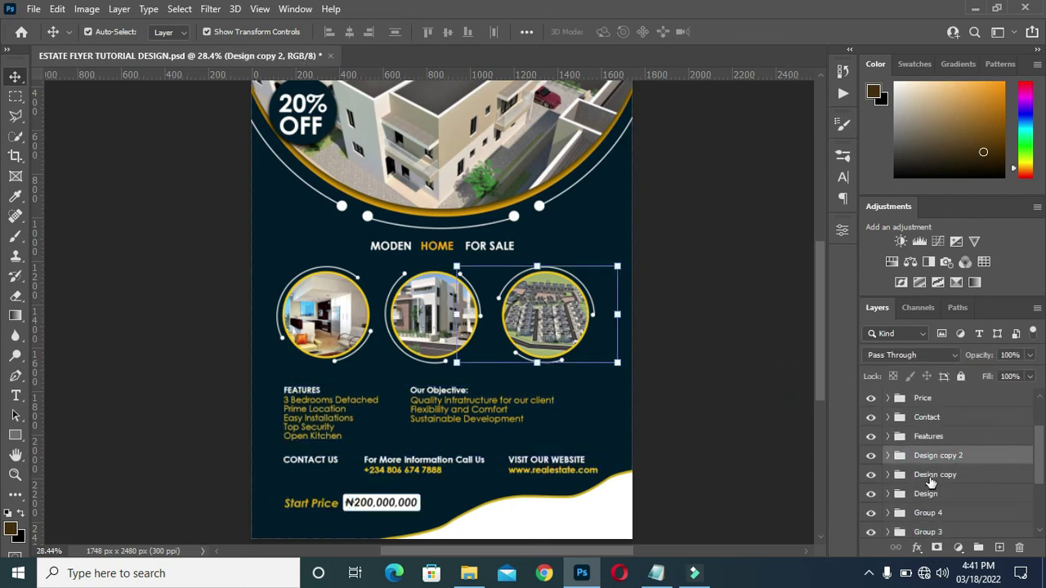
{"action": "left_click", "coordinate": [926, 494], "text": "shift"}
{"action": "left_click", "coordinate": [927, 513]}
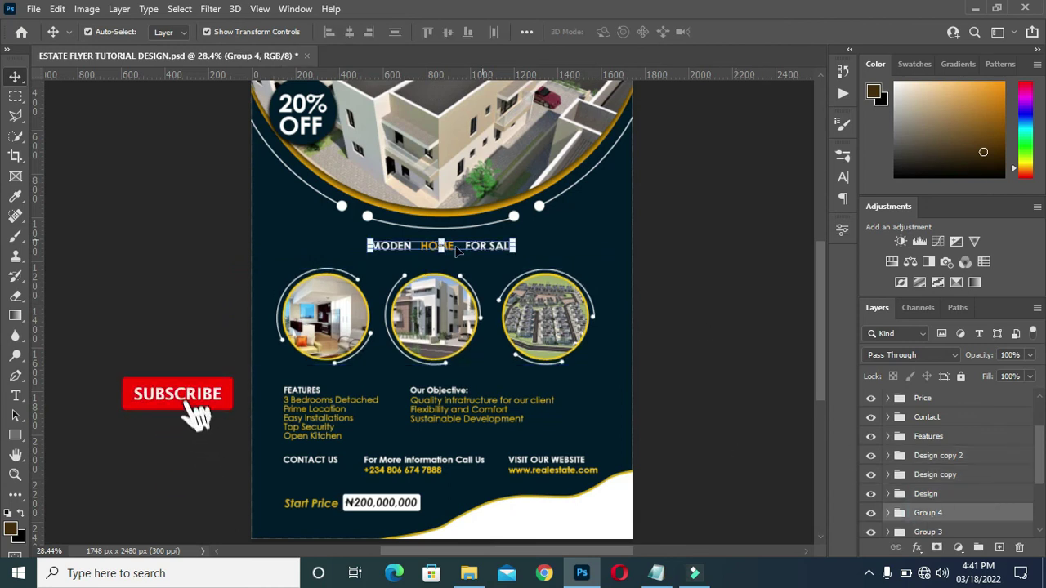
{"action": "scroll", "coordinate": [394, 210], "scroll_direction": "up", "scroll_amount": 2}
{"action": "key", "text": "ctrl+t"}
{"action": "left_click_drag", "start_coordinate": [464, 234], "coordinate": [529, 216]}
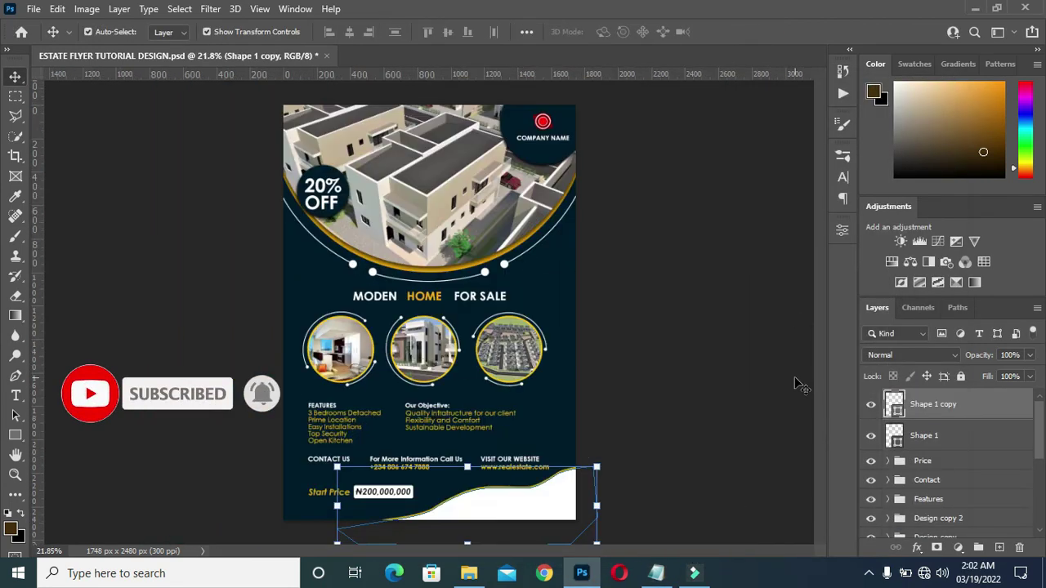
{"action": "scroll", "coordinate": [799, 386], "scroll_direction": "up", "scroll_amount": 3}
{"action": "scroll", "coordinate": [821, 408], "scroll_direction": "down", "scroll_amount": 3}
{"action": "left_click", "coordinate": [723, 441]}
Step: Add a 'Limited Time Offer' text layer and colour it white
{"action": "key", "text": "t"}
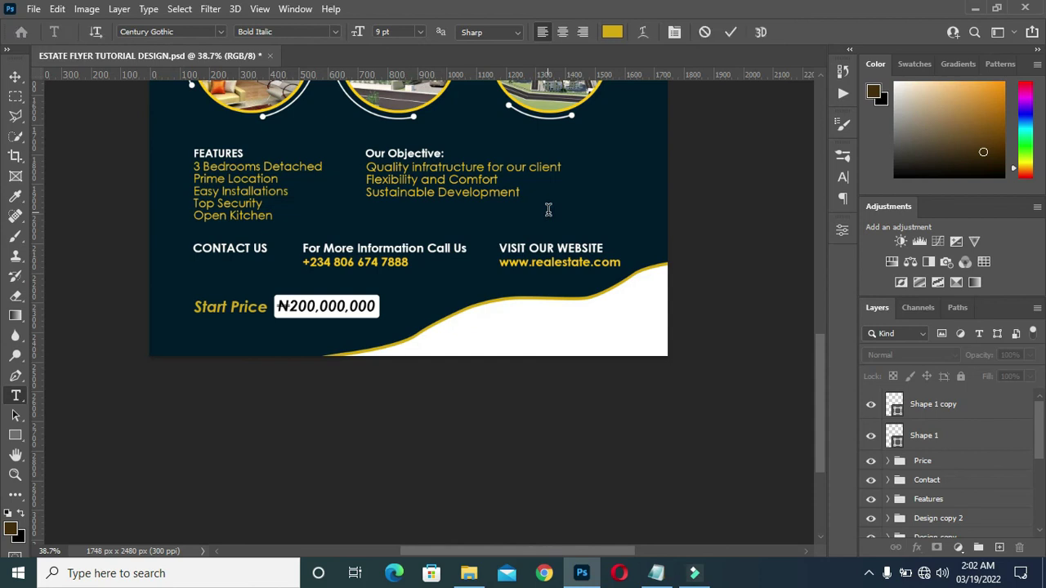
{"action": "left_click", "coordinate": [615, 210]}
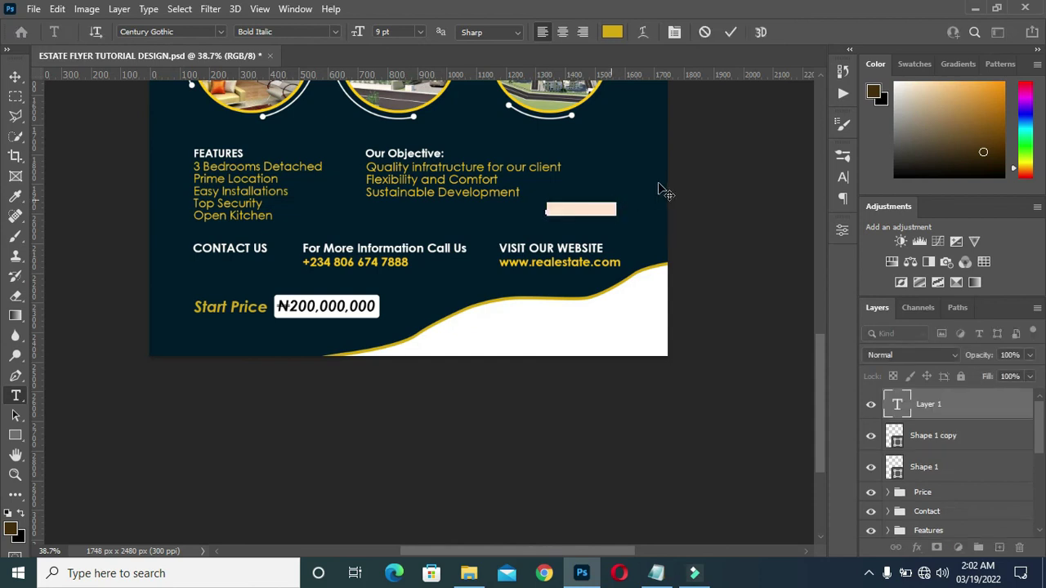
{"action": "key", "text": "BackSpace"}
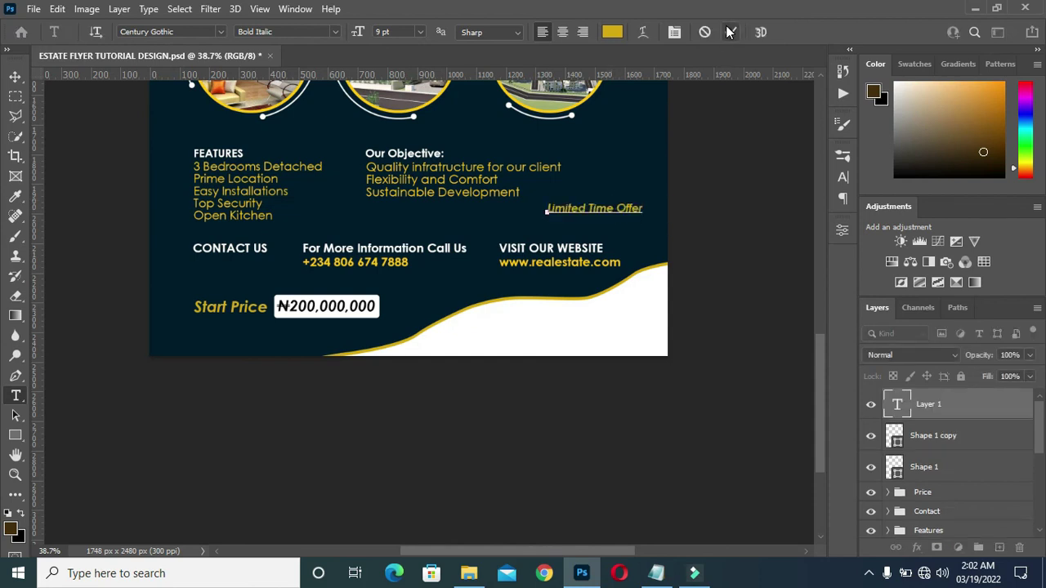
{"action": "left_click", "coordinate": [732, 32]}
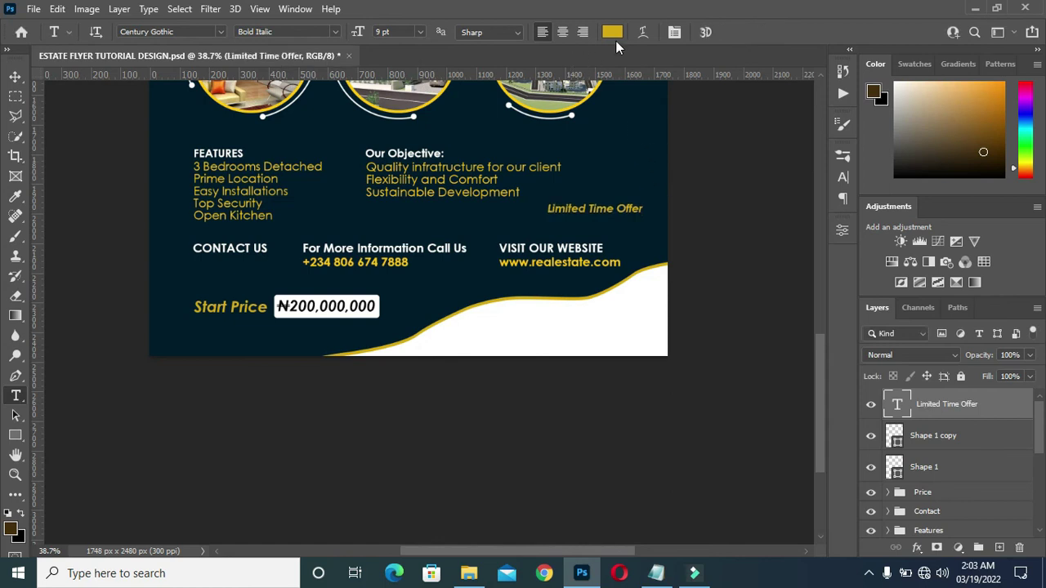
{"action": "left_click", "coordinate": [612, 32]}
{"action": "left_click", "coordinate": [642, 152]}
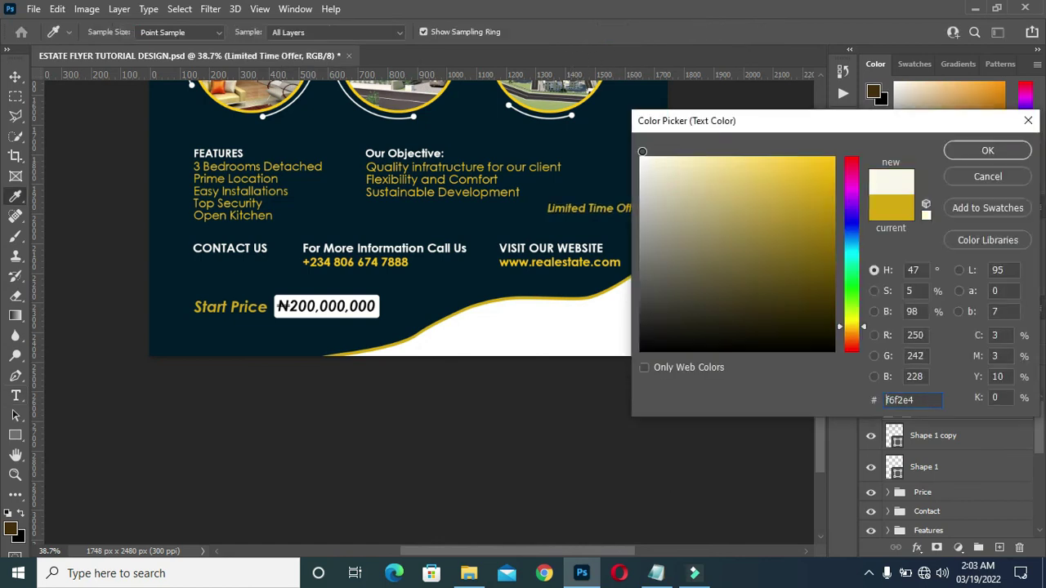
{"action": "left_click", "coordinate": [987, 151]}
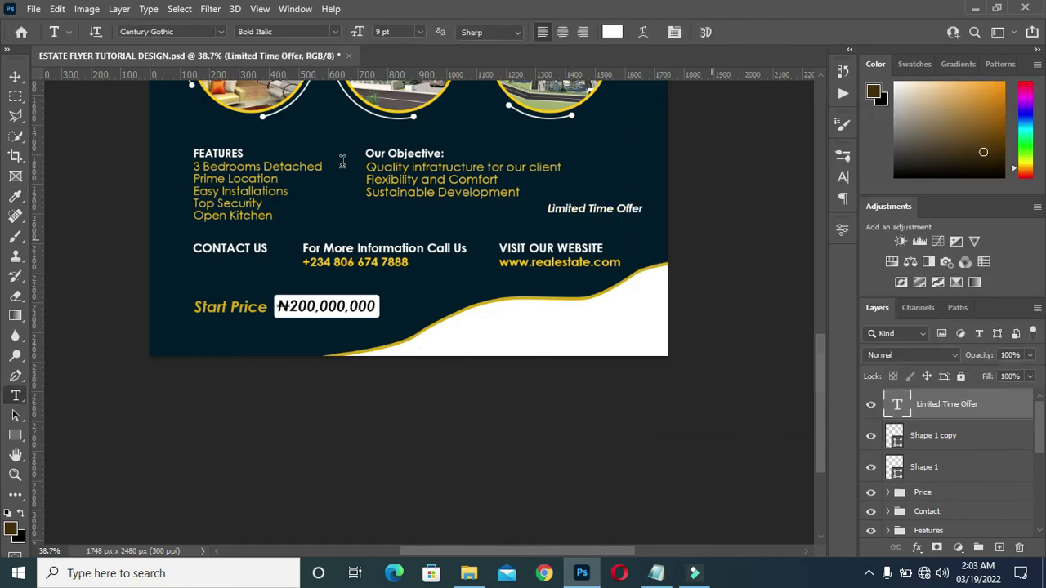
Step: Move 'Limited Time Offer' beneath the ₦200,000,000 price box and scale it to about 110.84%
{"action": "left_click", "coordinate": [15, 77]}
{"action": "left_click_drag", "start_coordinate": [604, 210], "coordinate": [334, 329]}
{"action": "scroll", "coordinate": [334, 330], "scroll_direction": "up", "scroll_amount": 3}
{"action": "left_click_drag", "start_coordinate": [393, 316], "coordinate": [409, 320]}
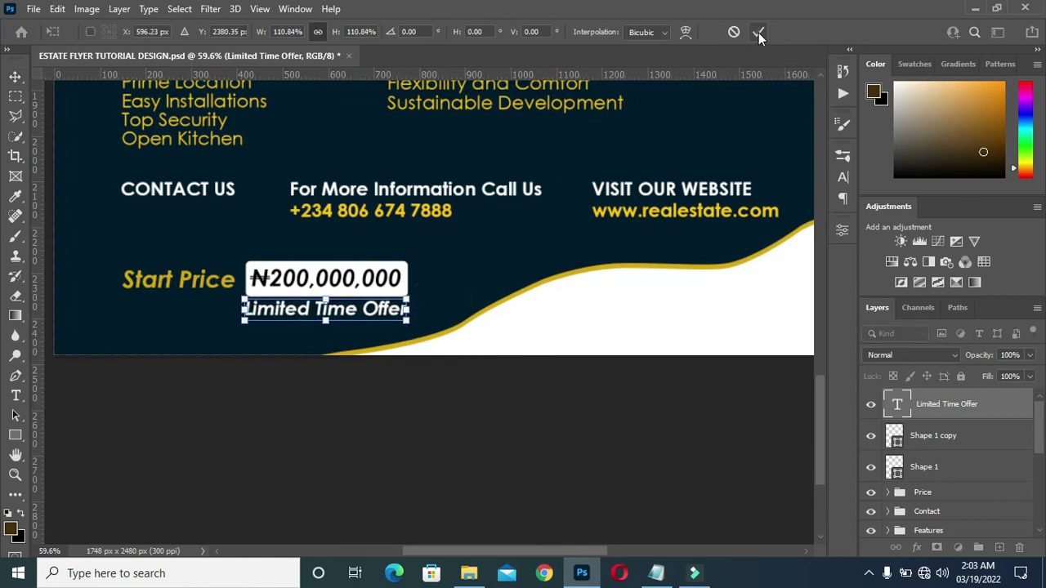
{"action": "left_click", "coordinate": [758, 34]}
{"action": "scroll", "coordinate": [455, 374], "scroll_direction": "down", "scroll_amount": 2}
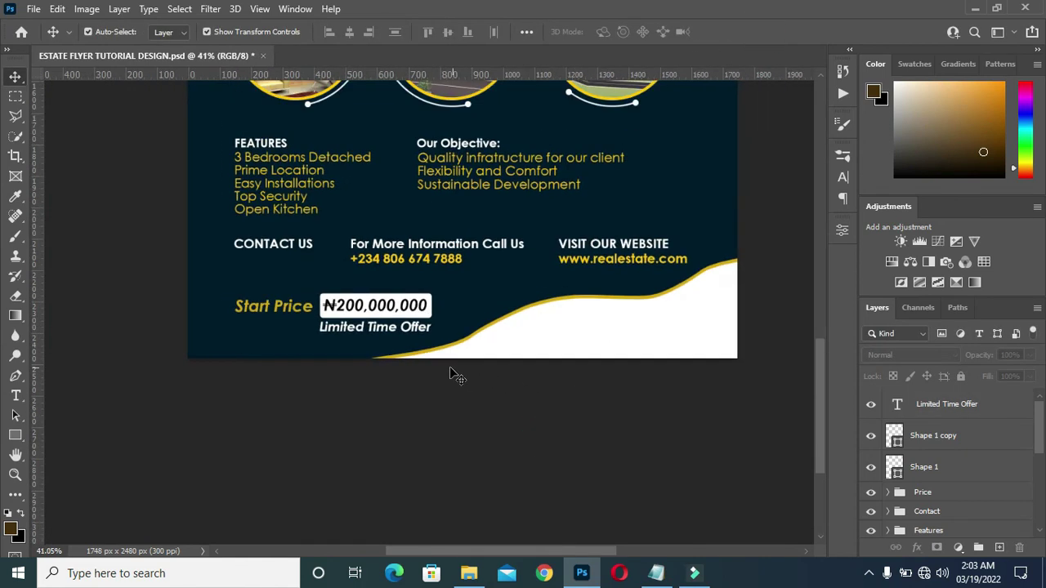
{"action": "scroll", "coordinate": [455, 375], "scroll_direction": "down", "scroll_amount": 2}
{"action": "scroll", "coordinate": [651, 341], "scroll_direction": "down", "scroll_amount": 1}
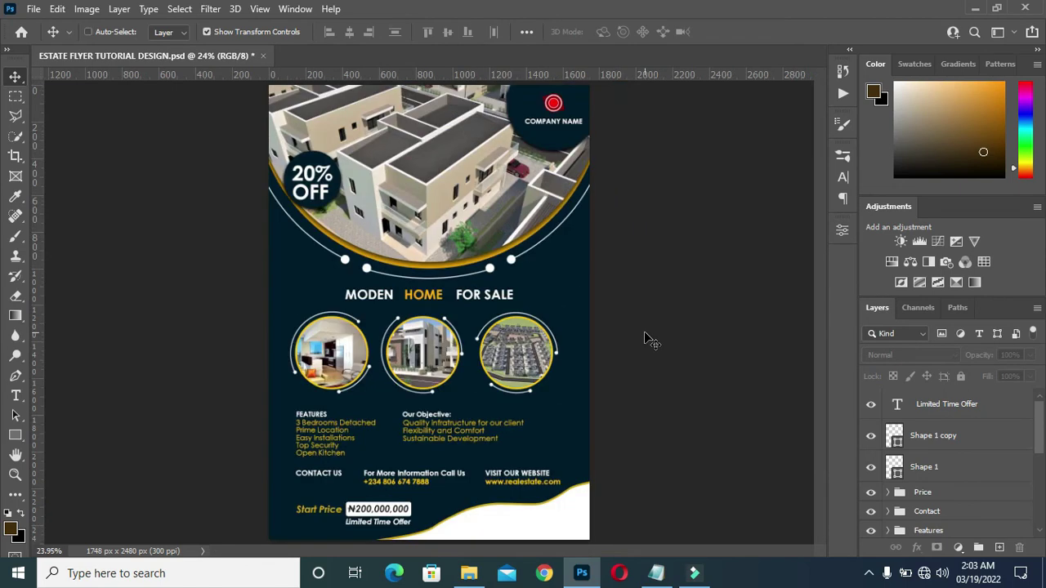
{"action": "scroll", "coordinate": [532, 401], "scroll_direction": "down", "scroll_amount": 1}
{"action": "scroll", "coordinate": [535, 400], "scroll_direction": "up", "scroll_amount": 1}
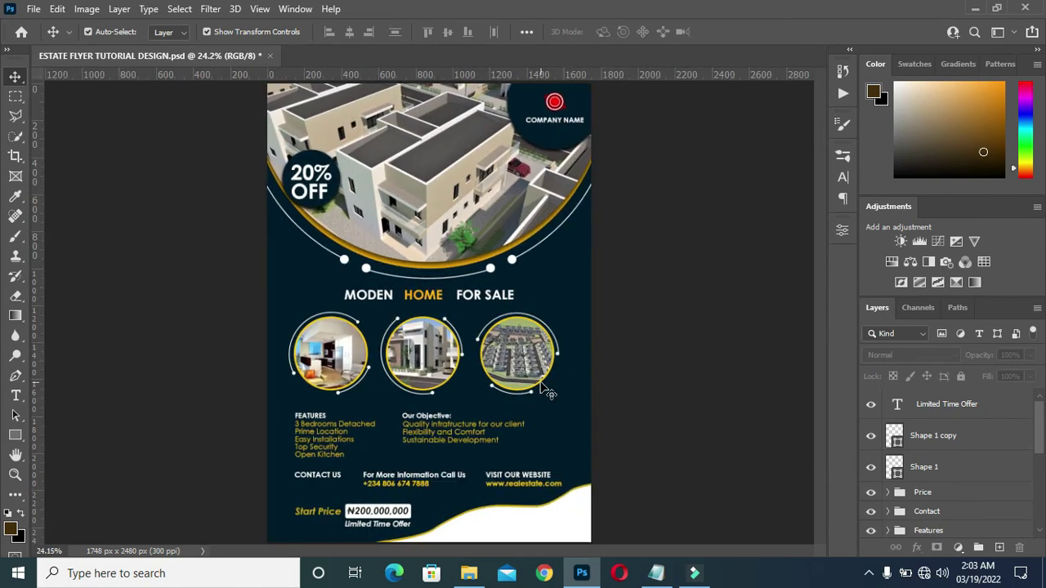